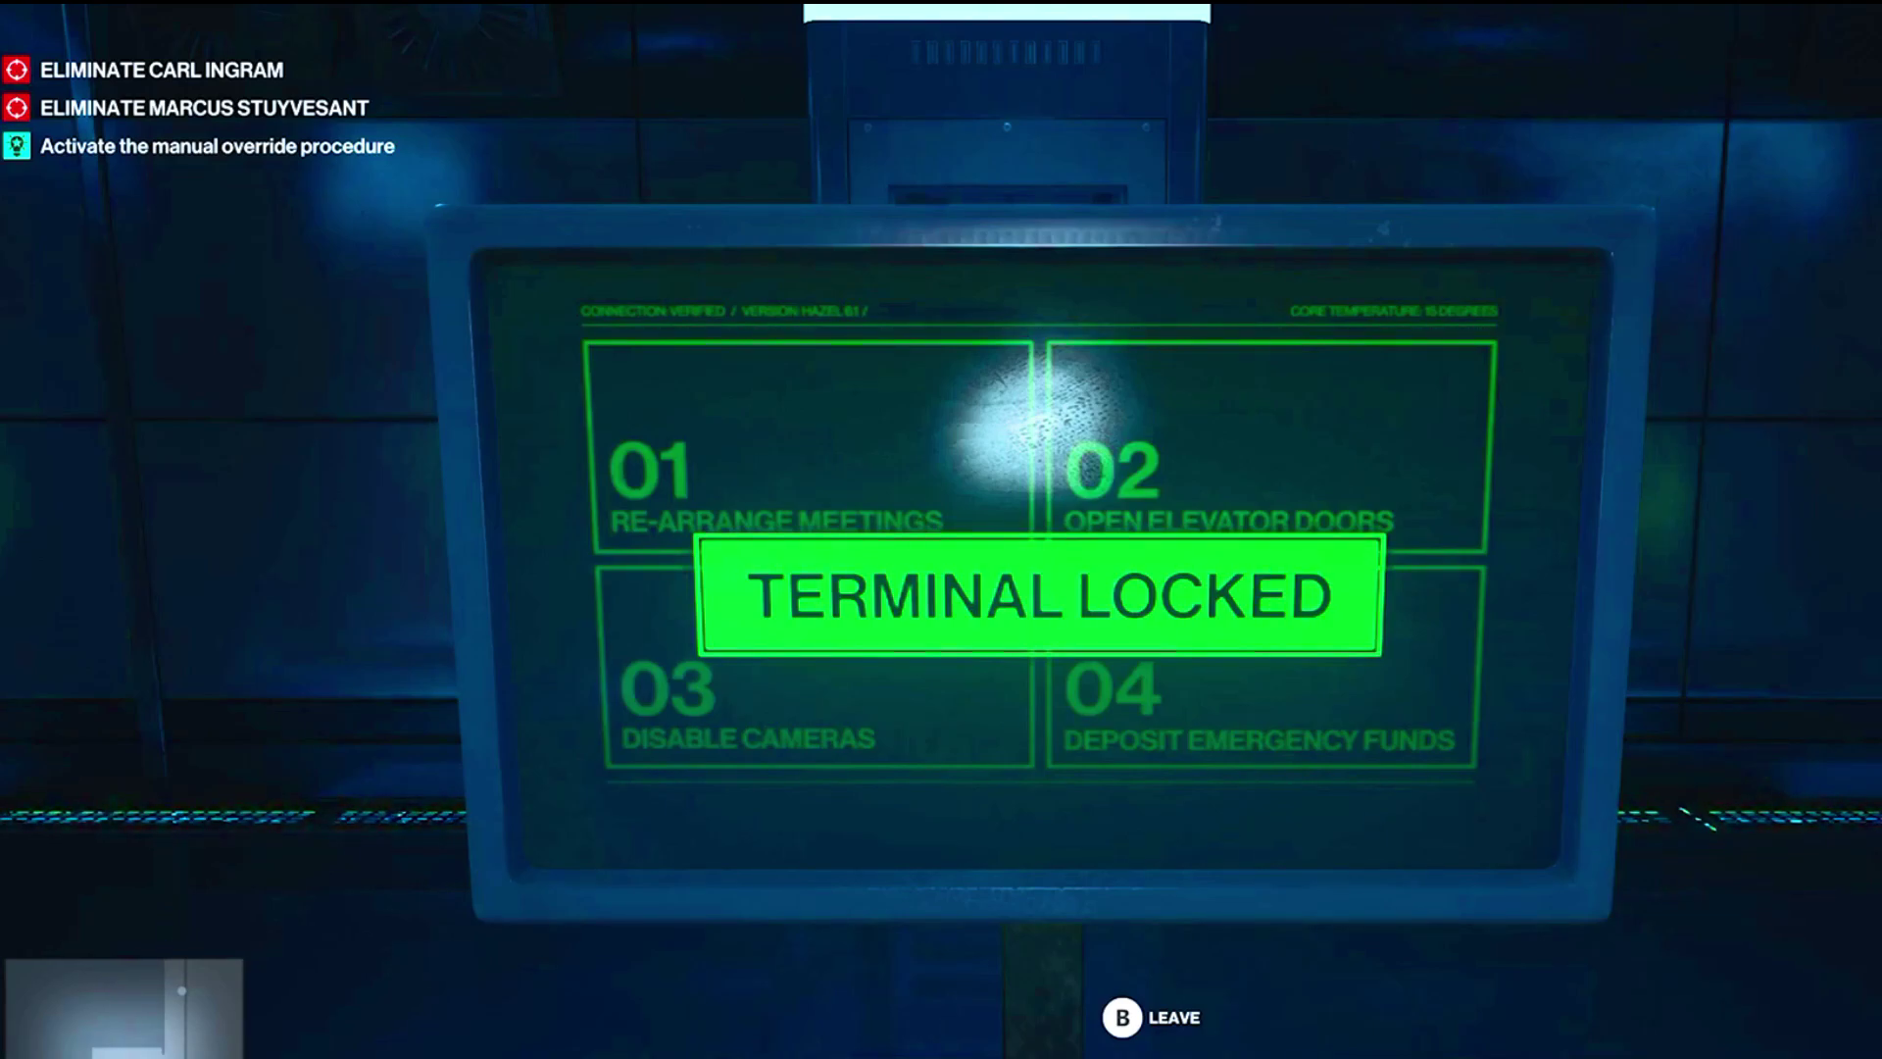
{"action": "key", "text": "b"}
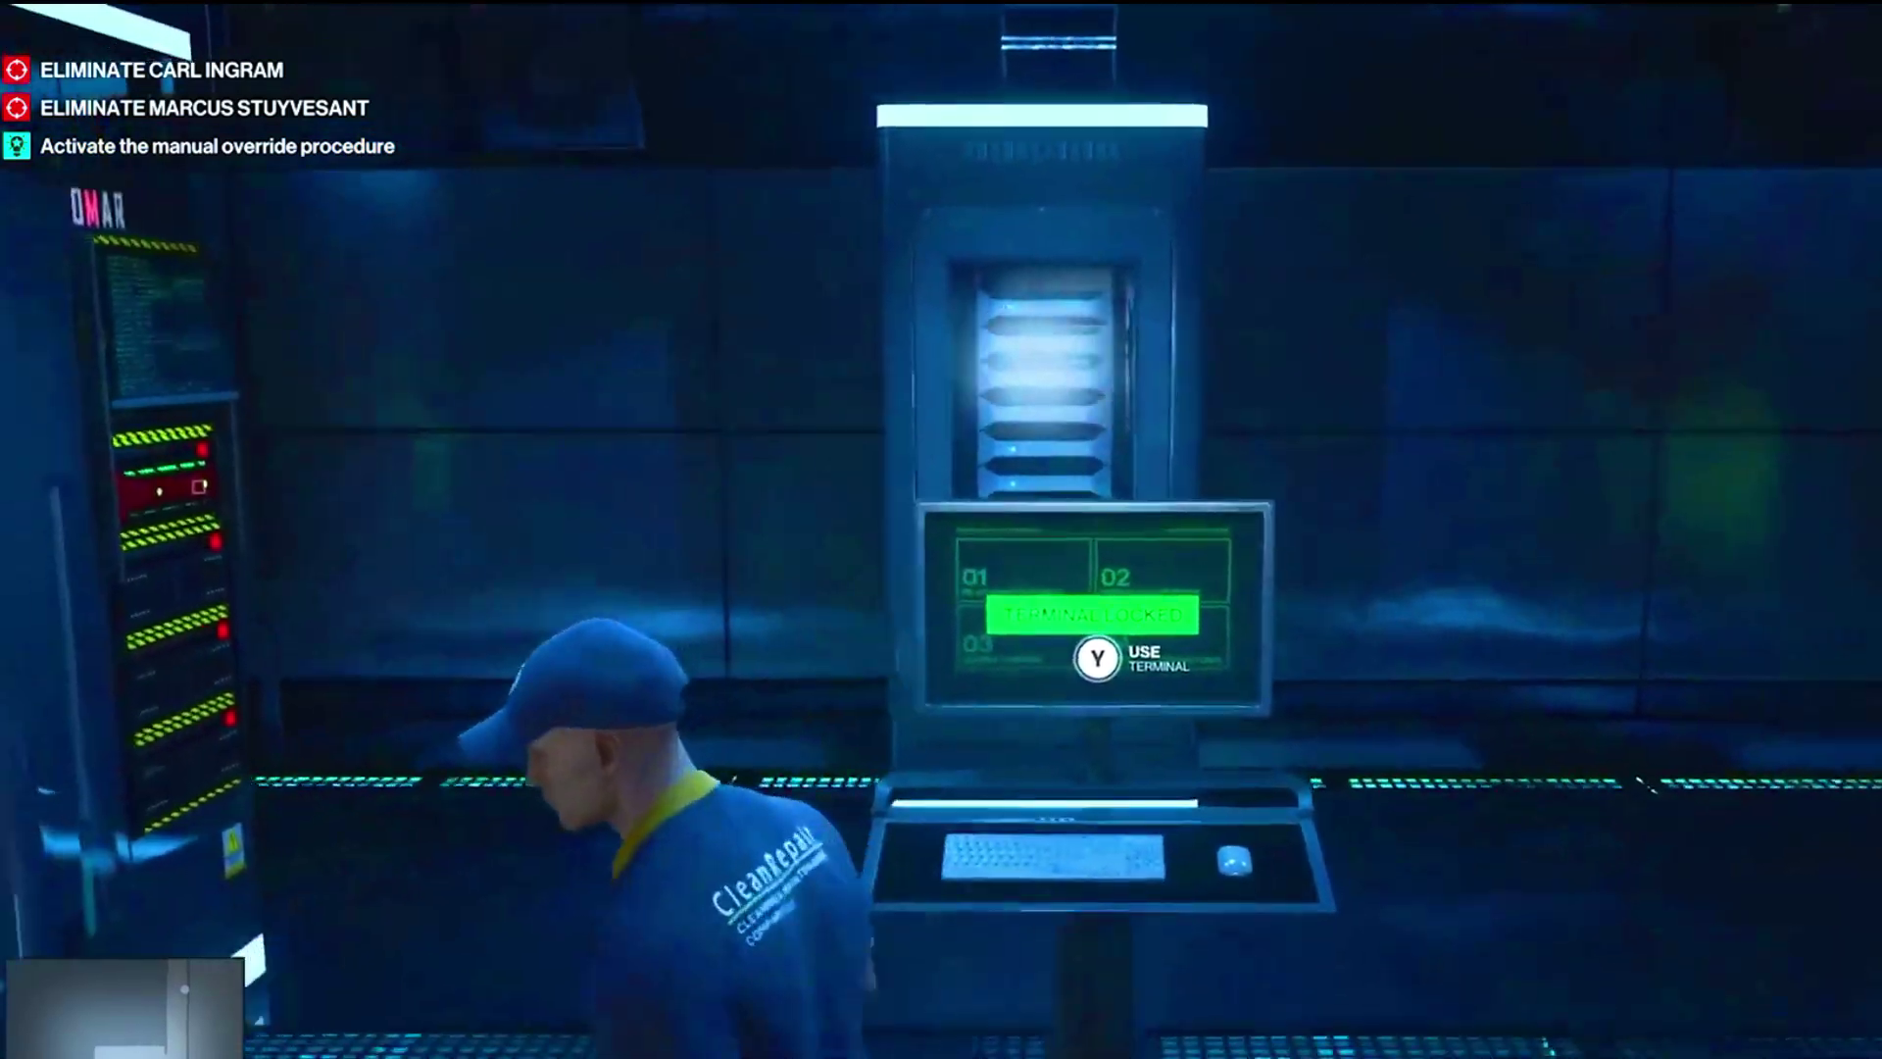
{"action": "key", "text": "w"}
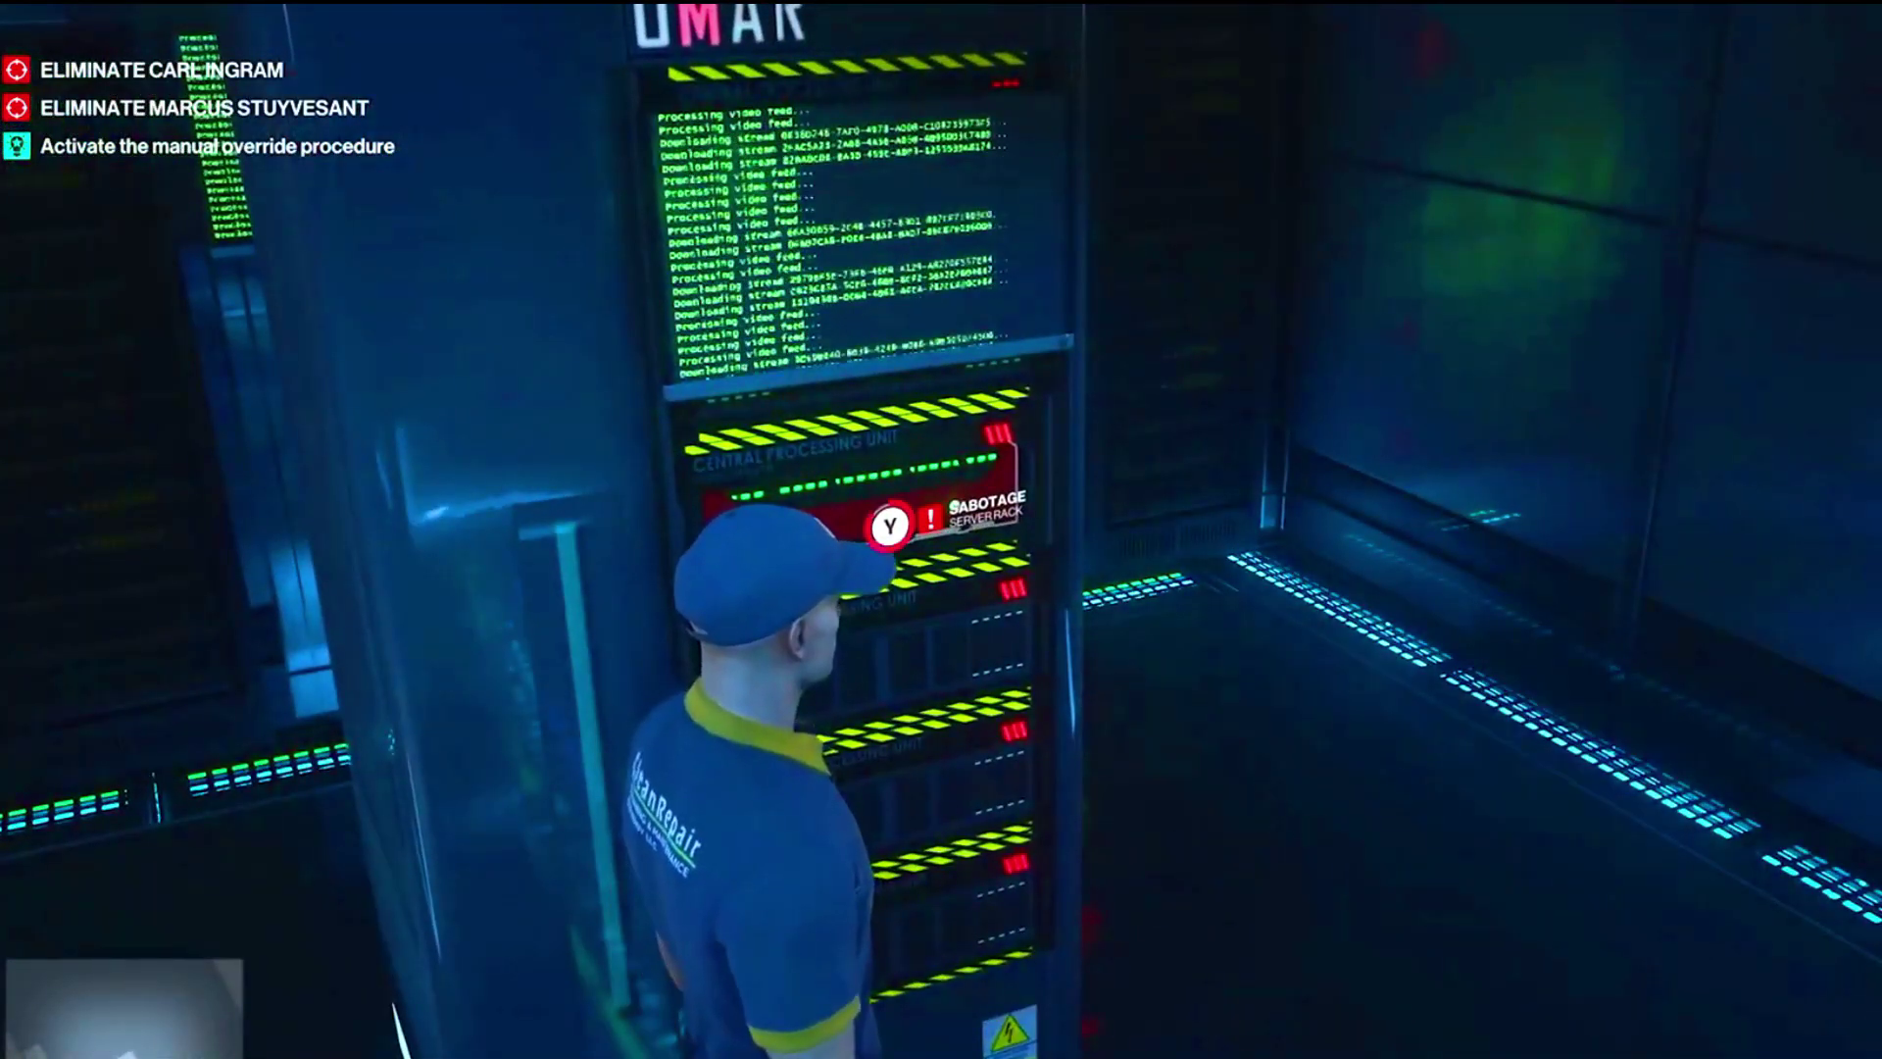
{"action": "key", "text": "e"}
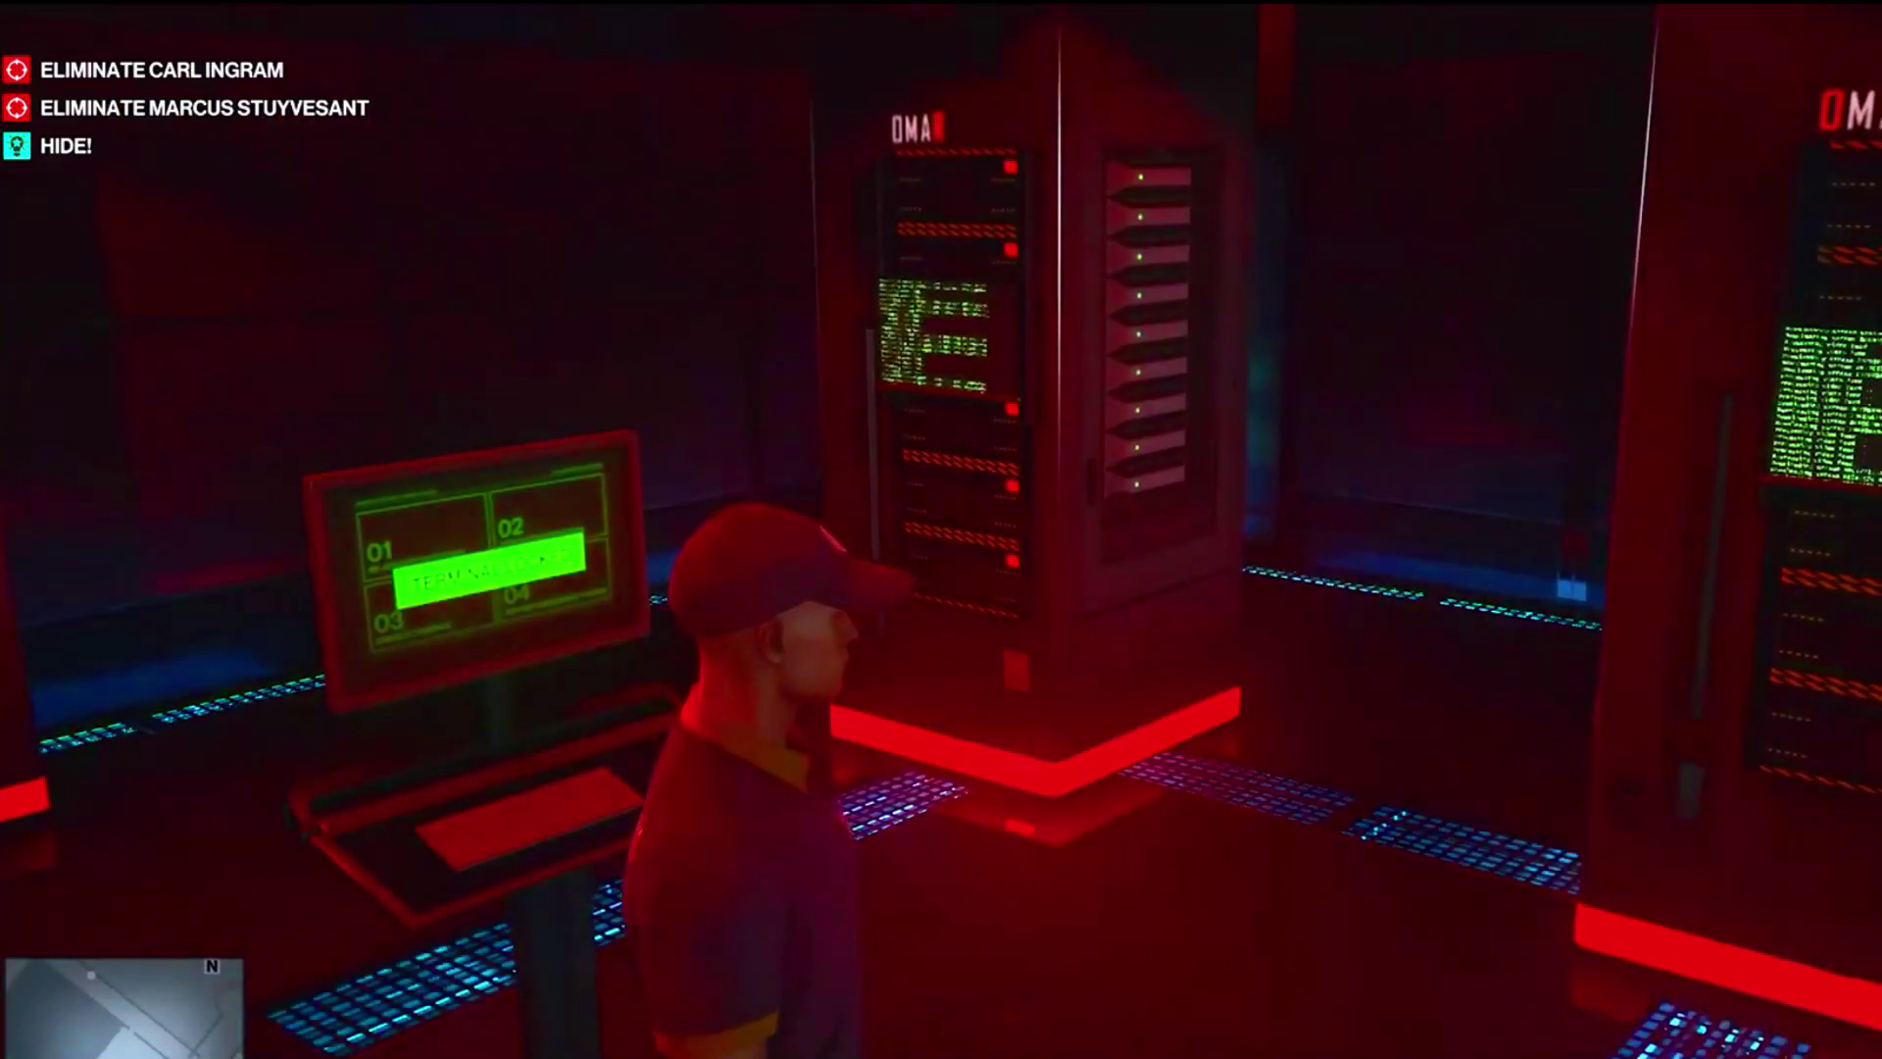
{"action": "key", "text": "ctrl"}
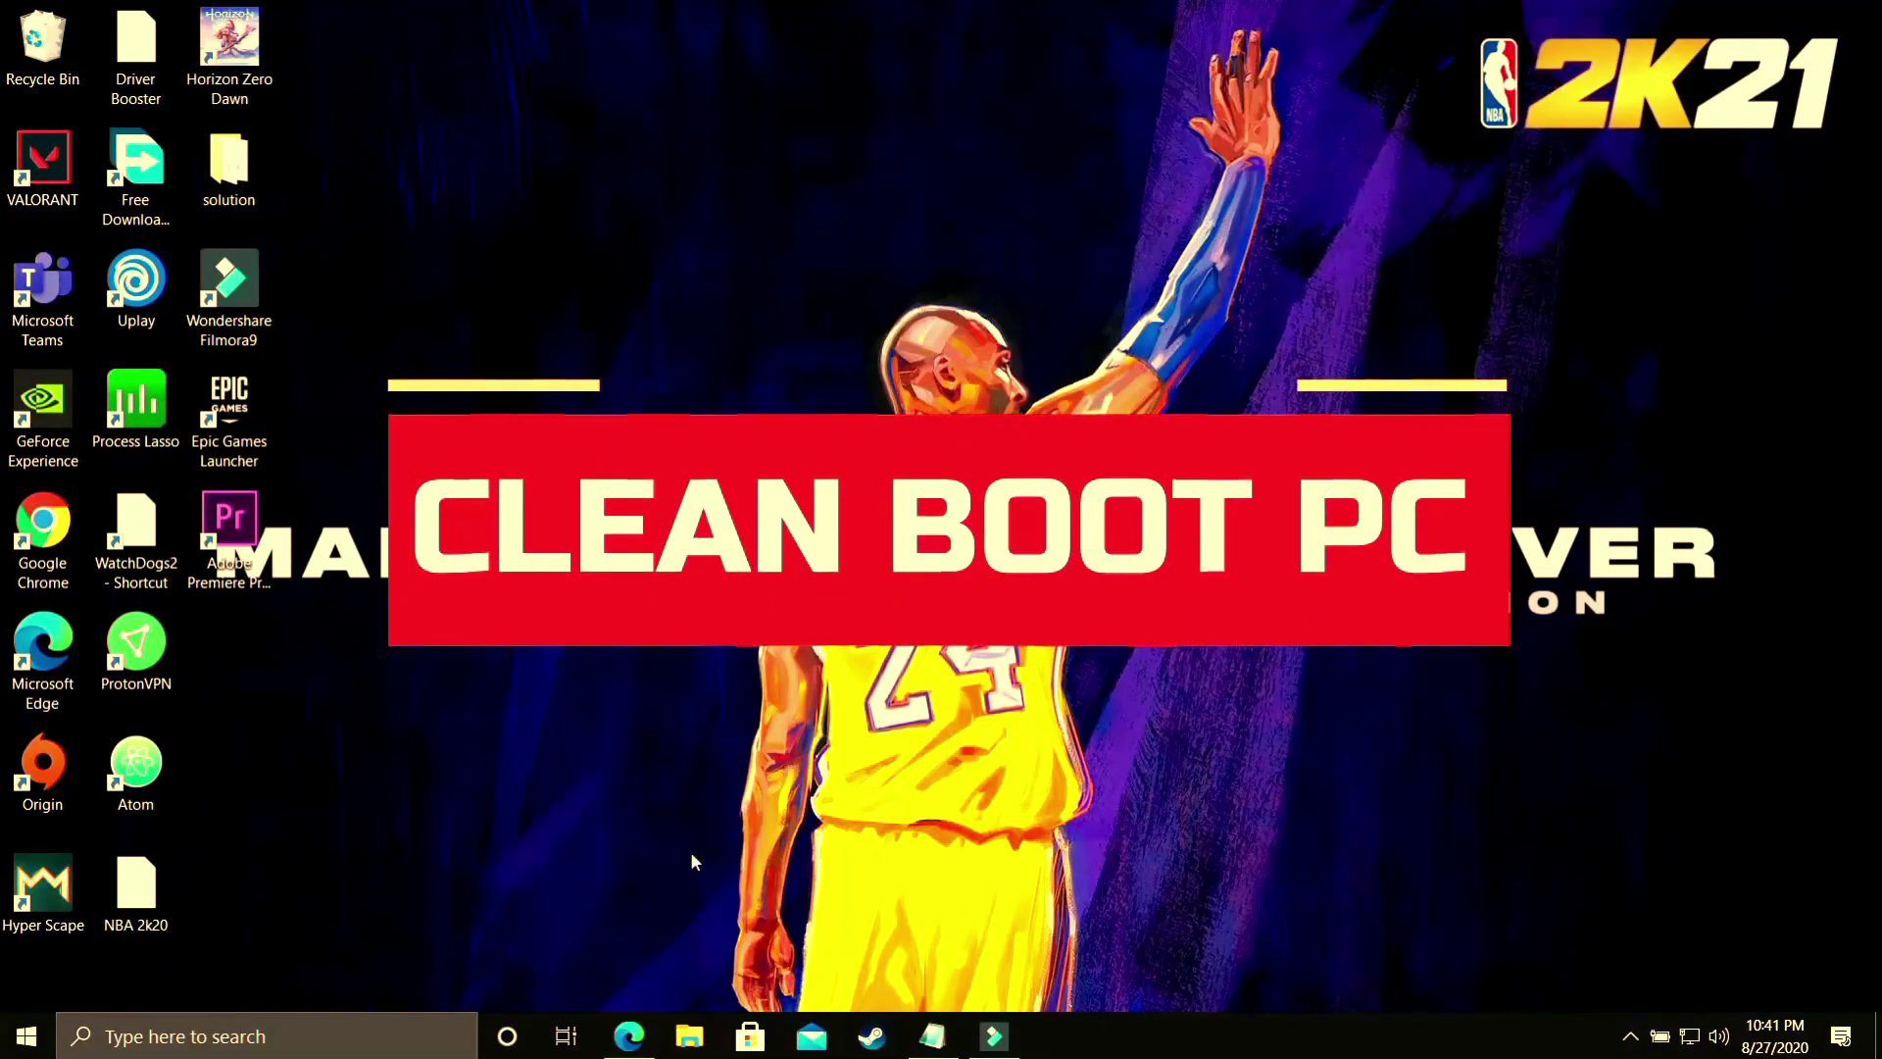
{"action": "left_click", "coordinate": [631, 1039]}
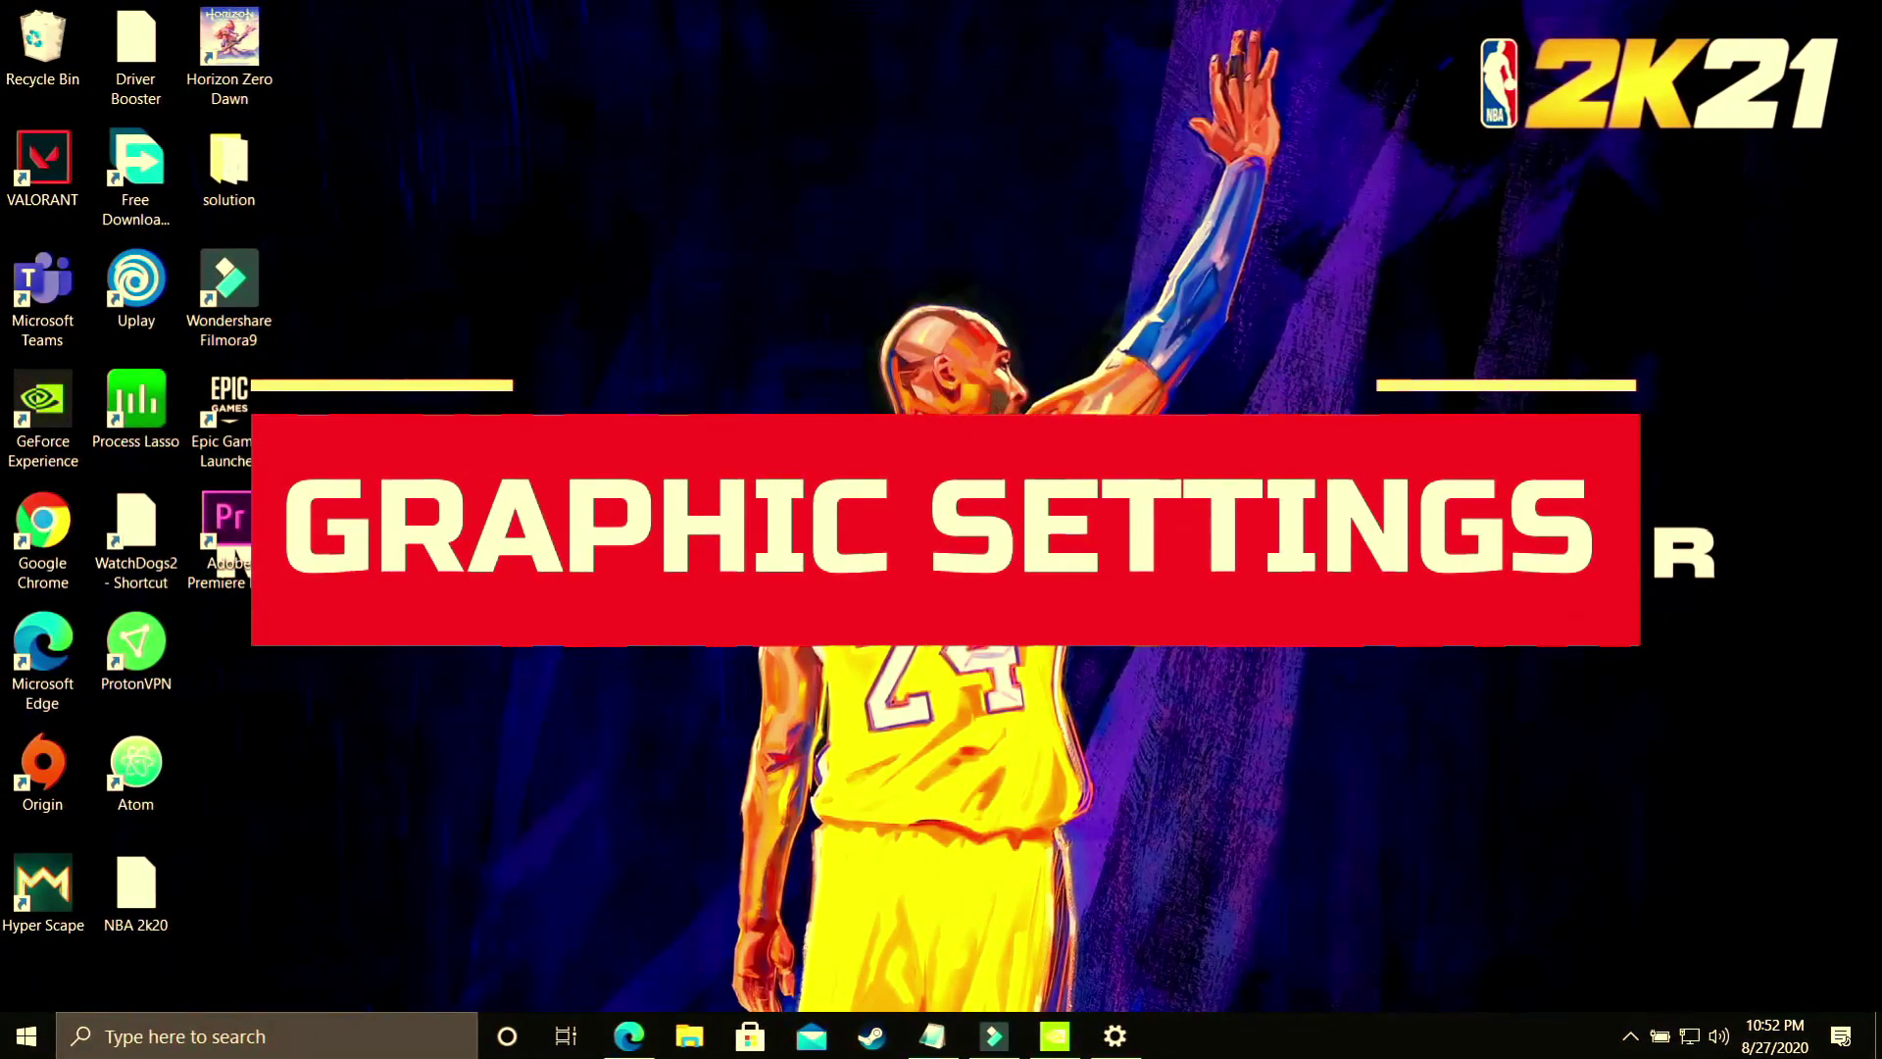
- Find the Windows Graphics settings page through search and switch hardware-accelerated GPU scheduling on
{"action": "left_click", "coordinate": [276, 1024]}
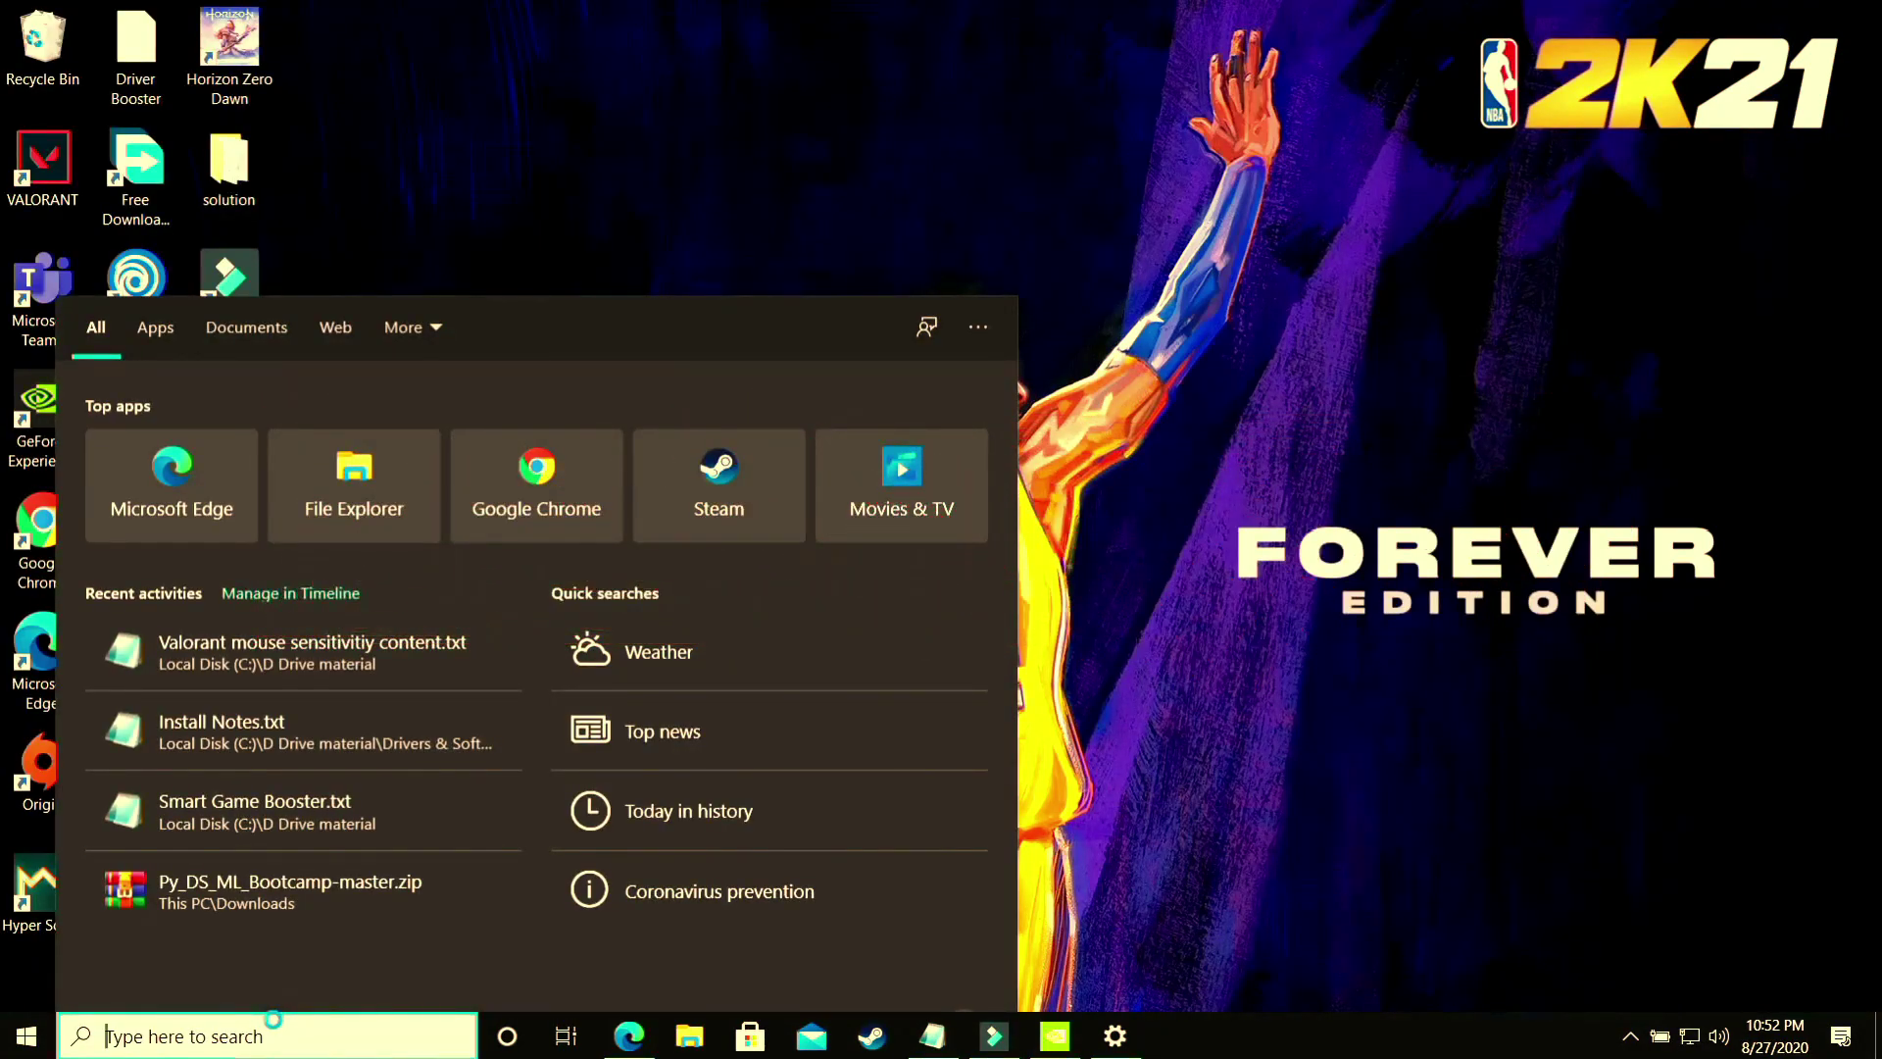
{"action": "type", "text": "Graphic"}
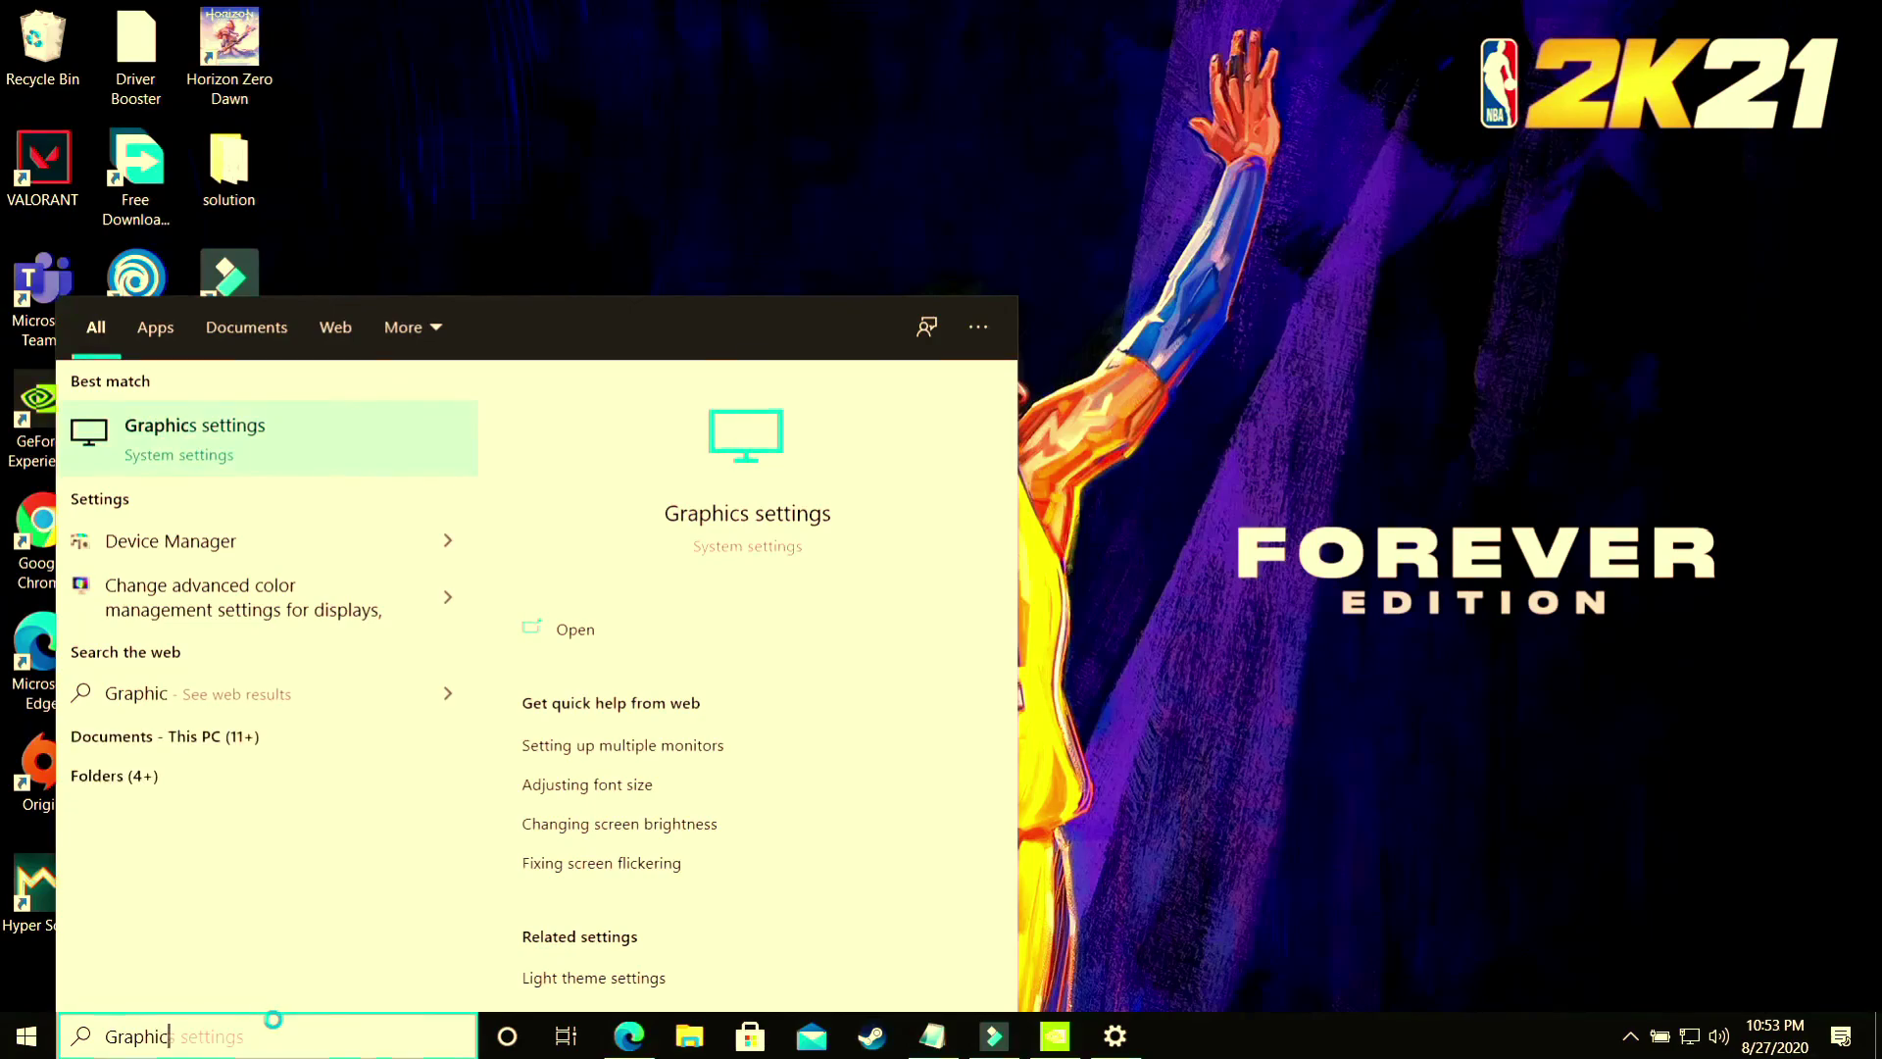
{"action": "left_click", "coordinate": [192, 446]}
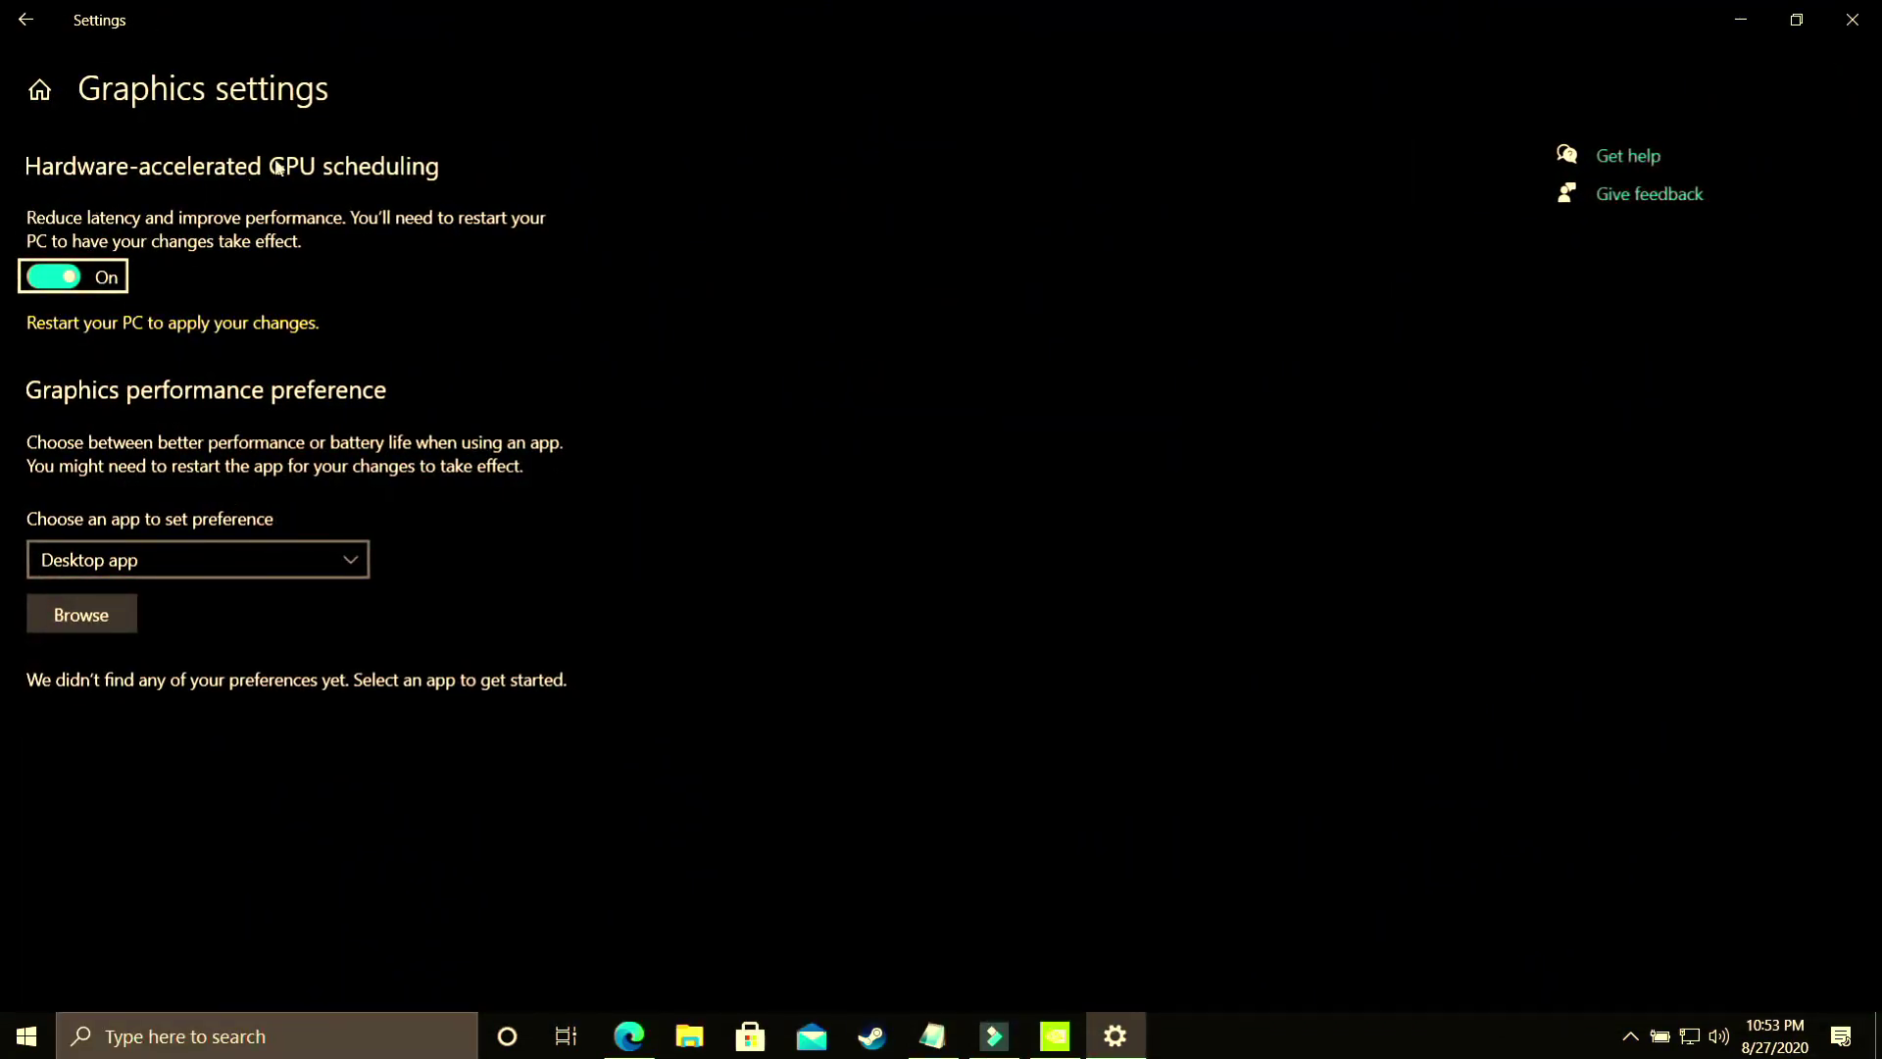
{"action": "left_click", "coordinate": [54, 279]}
{"action": "left_click", "coordinate": [54, 278]}
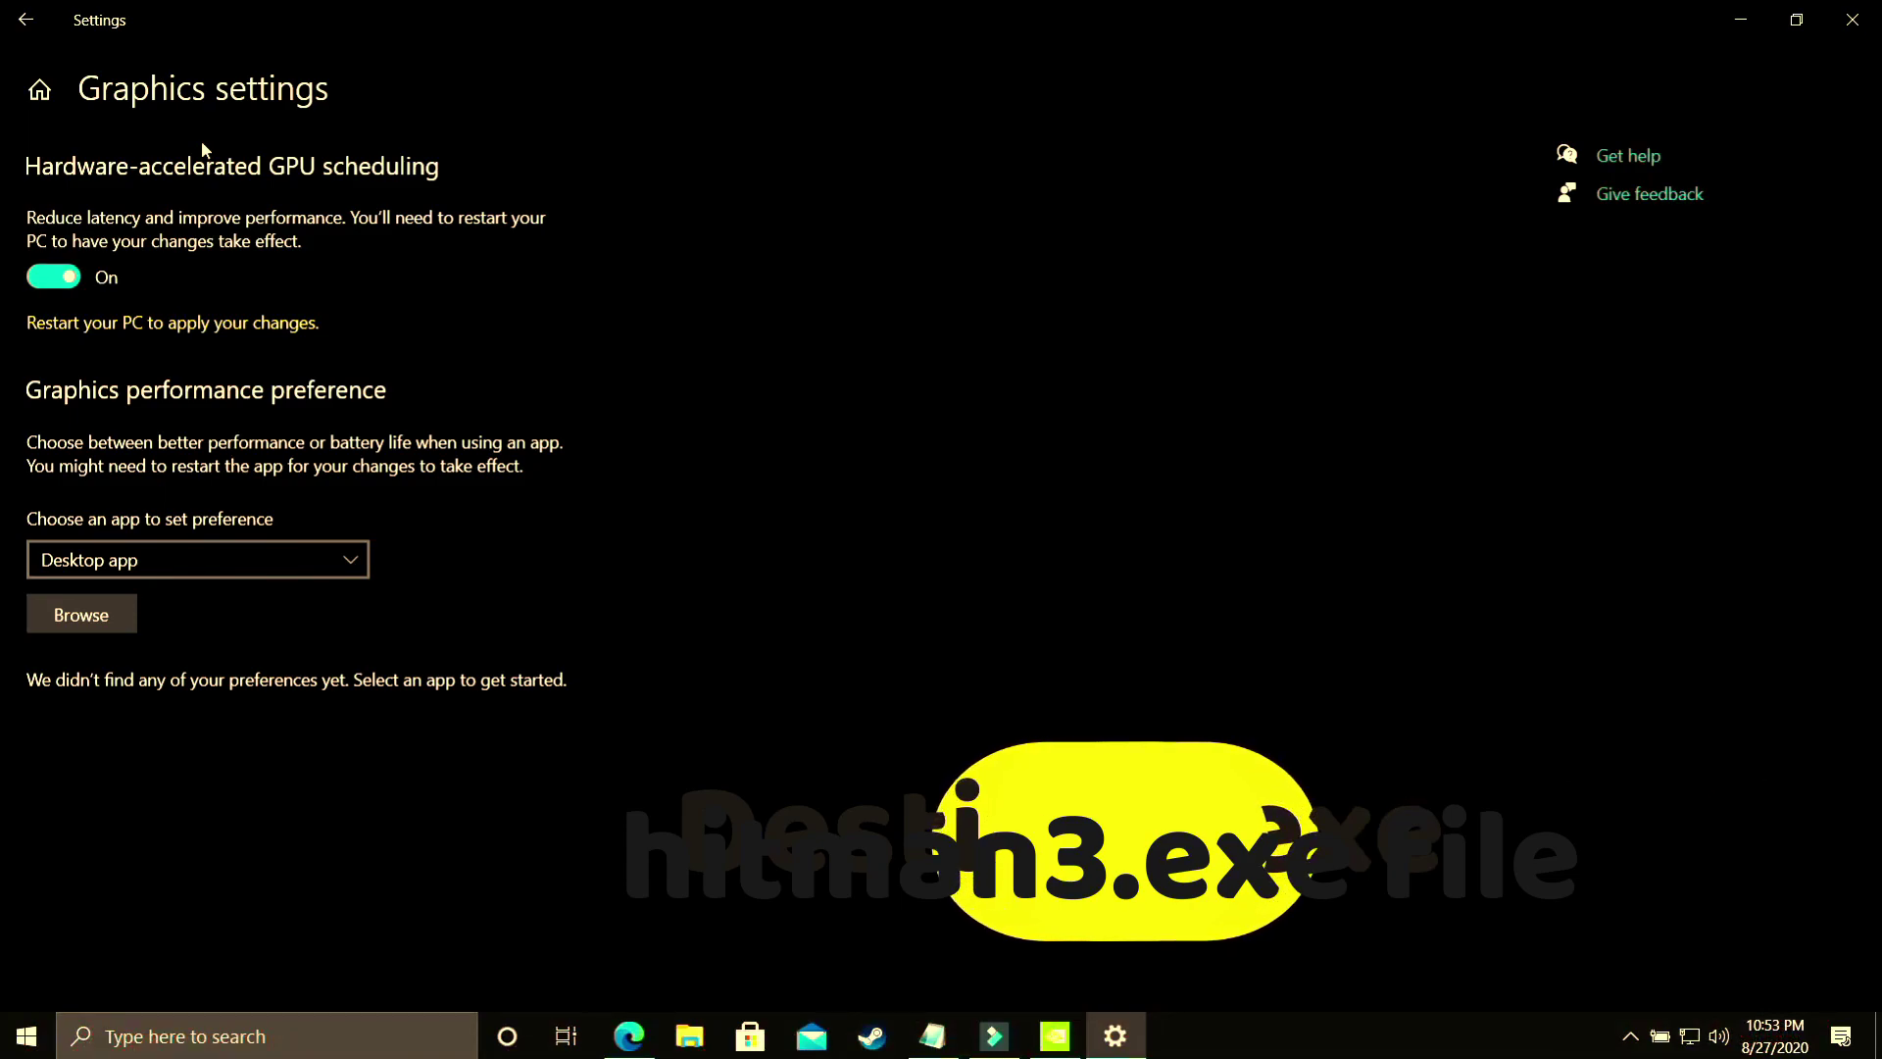
- Add the desktop app NBA2K20 from the Steam common folder to the graphics performance preference list
{"action": "left_click", "coordinate": [129, 564]}
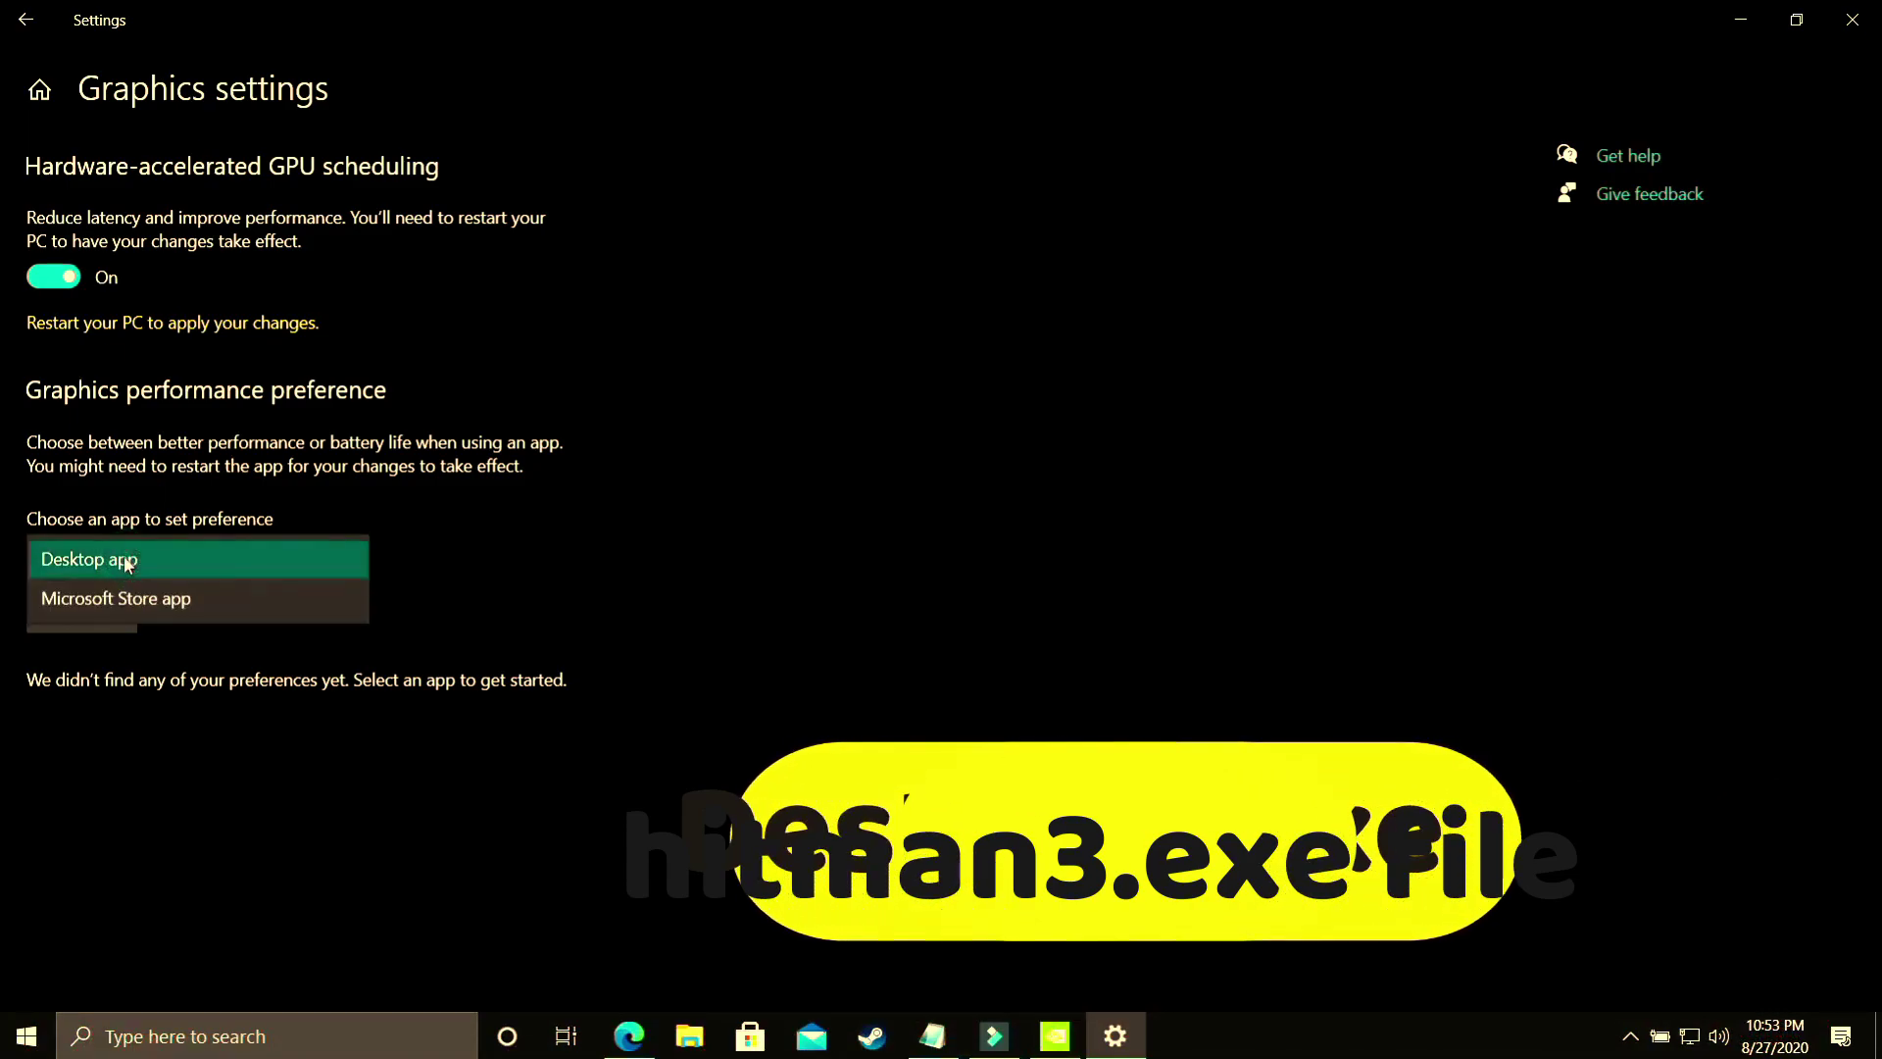
{"action": "left_click", "coordinate": [85, 555]}
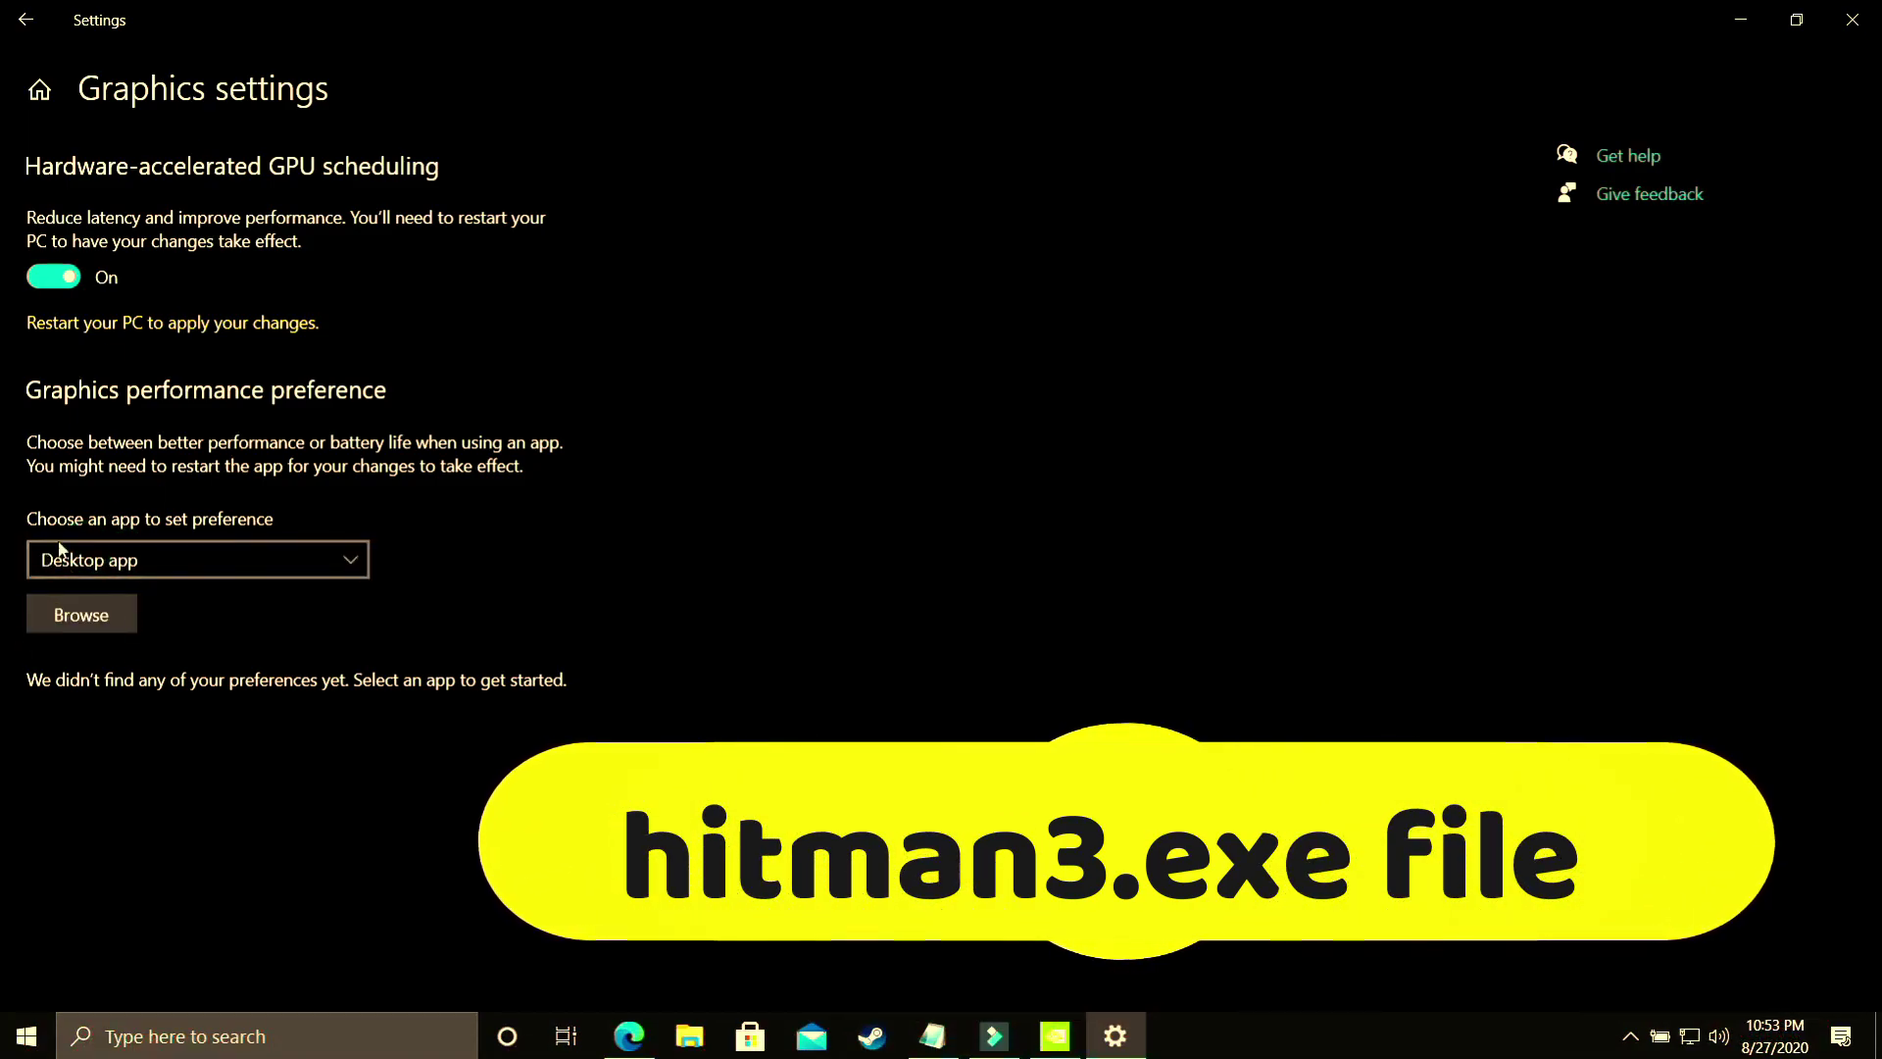
{"action": "left_click", "coordinate": [83, 620]}
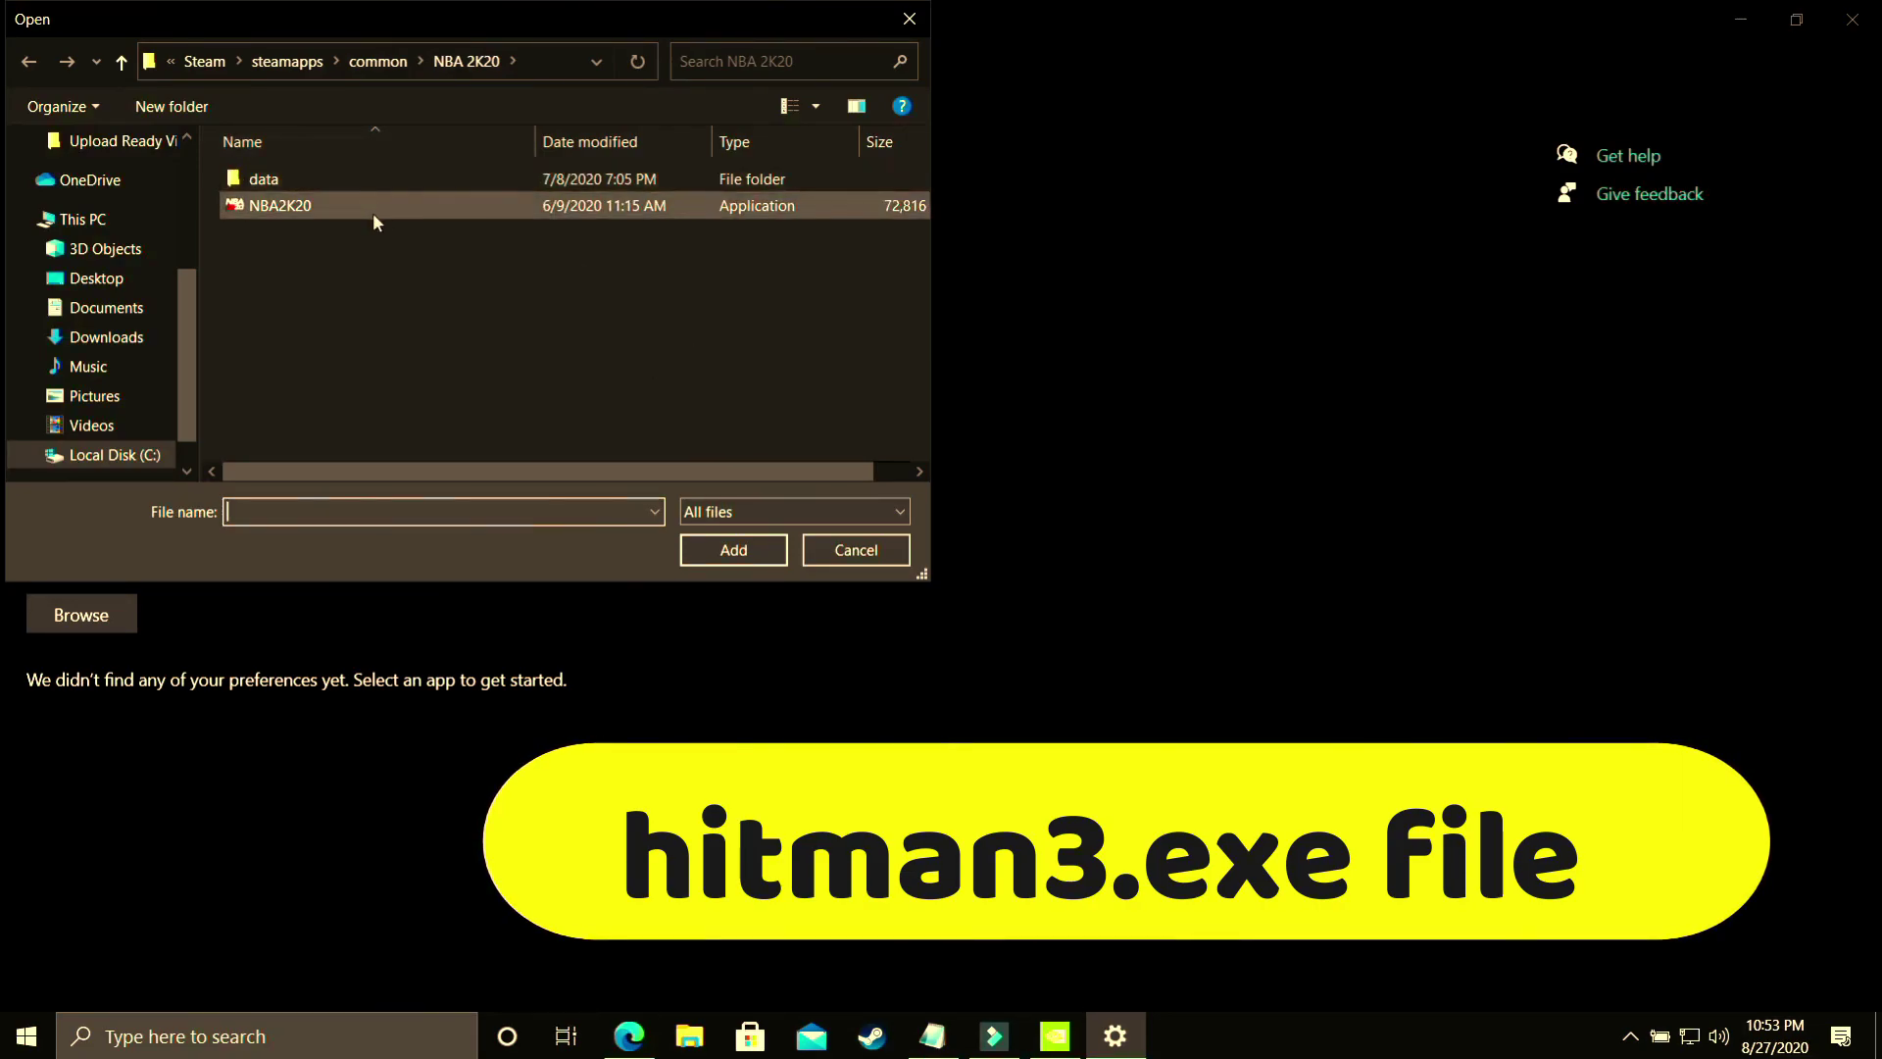
{"action": "double_click", "coordinate": [294, 206]}
- Set the graphics preference of NBA2K20 to High performance and save it
{"action": "left_click", "coordinate": [339, 653]}
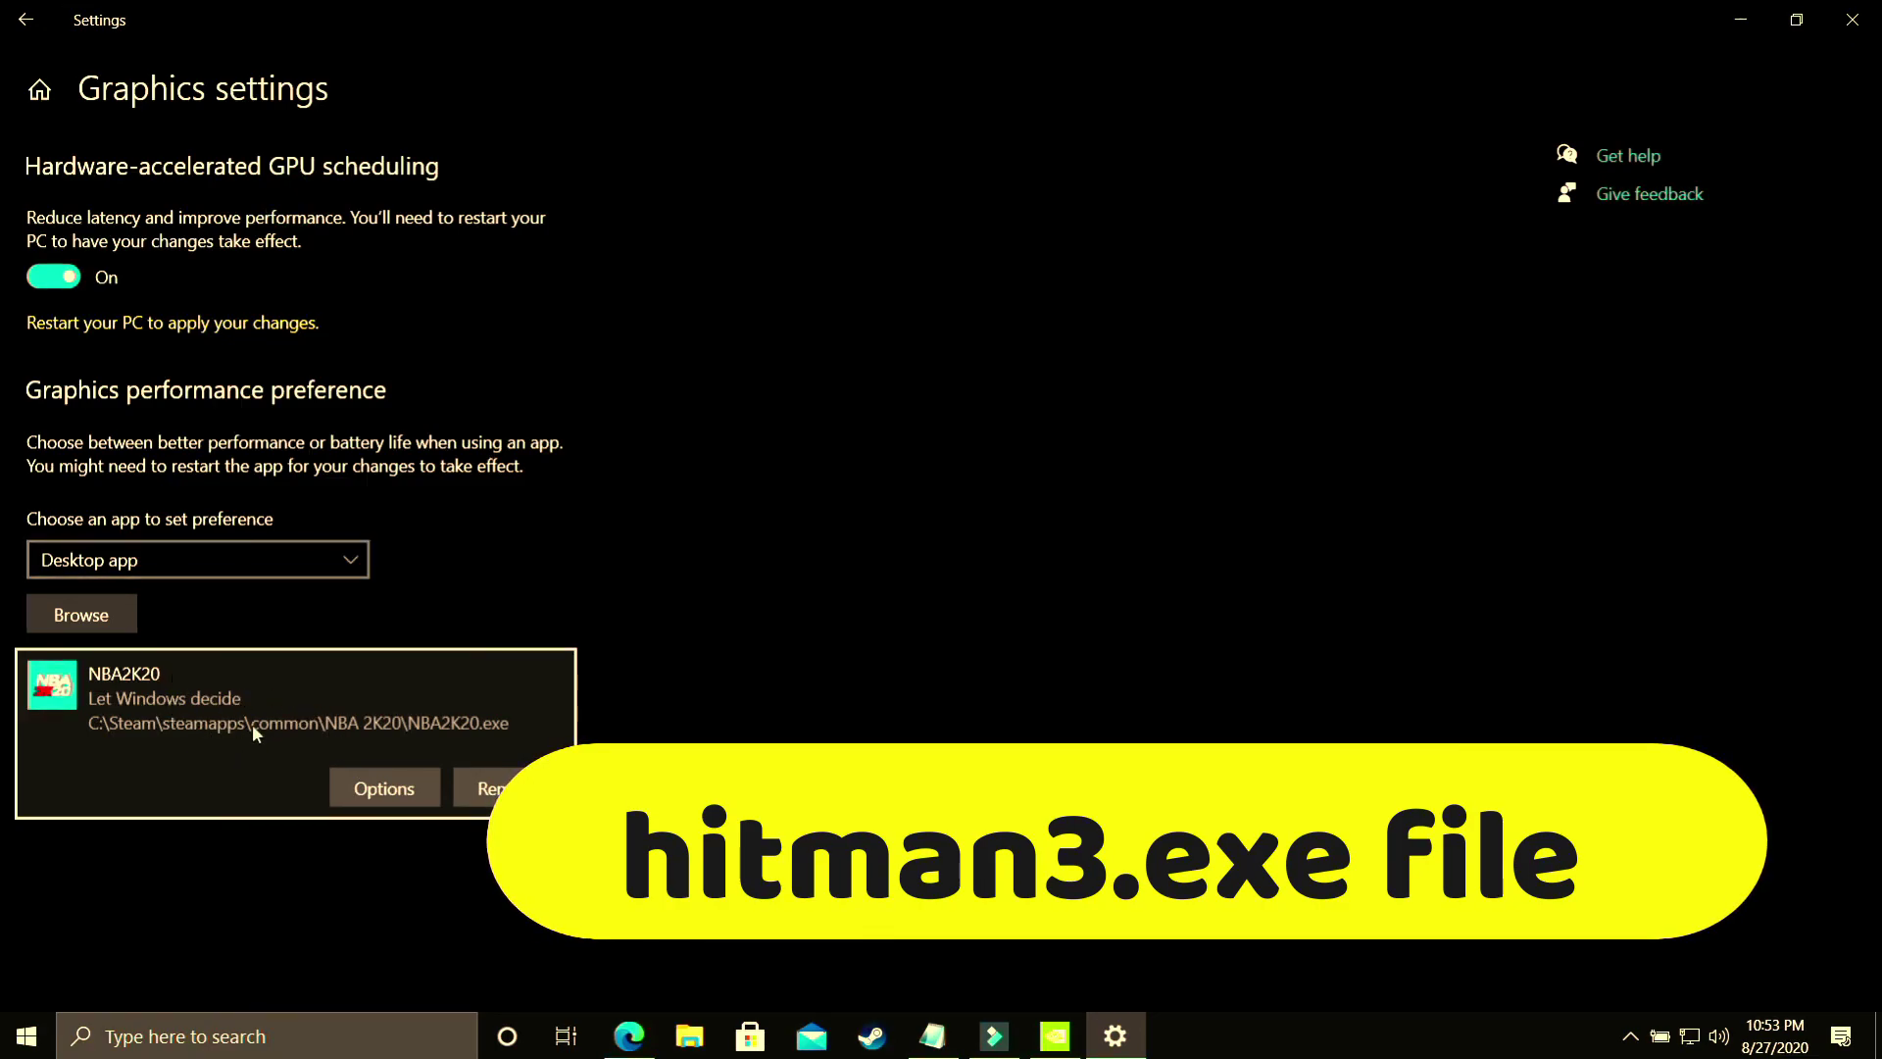
{"action": "left_click", "coordinate": [429, 790]}
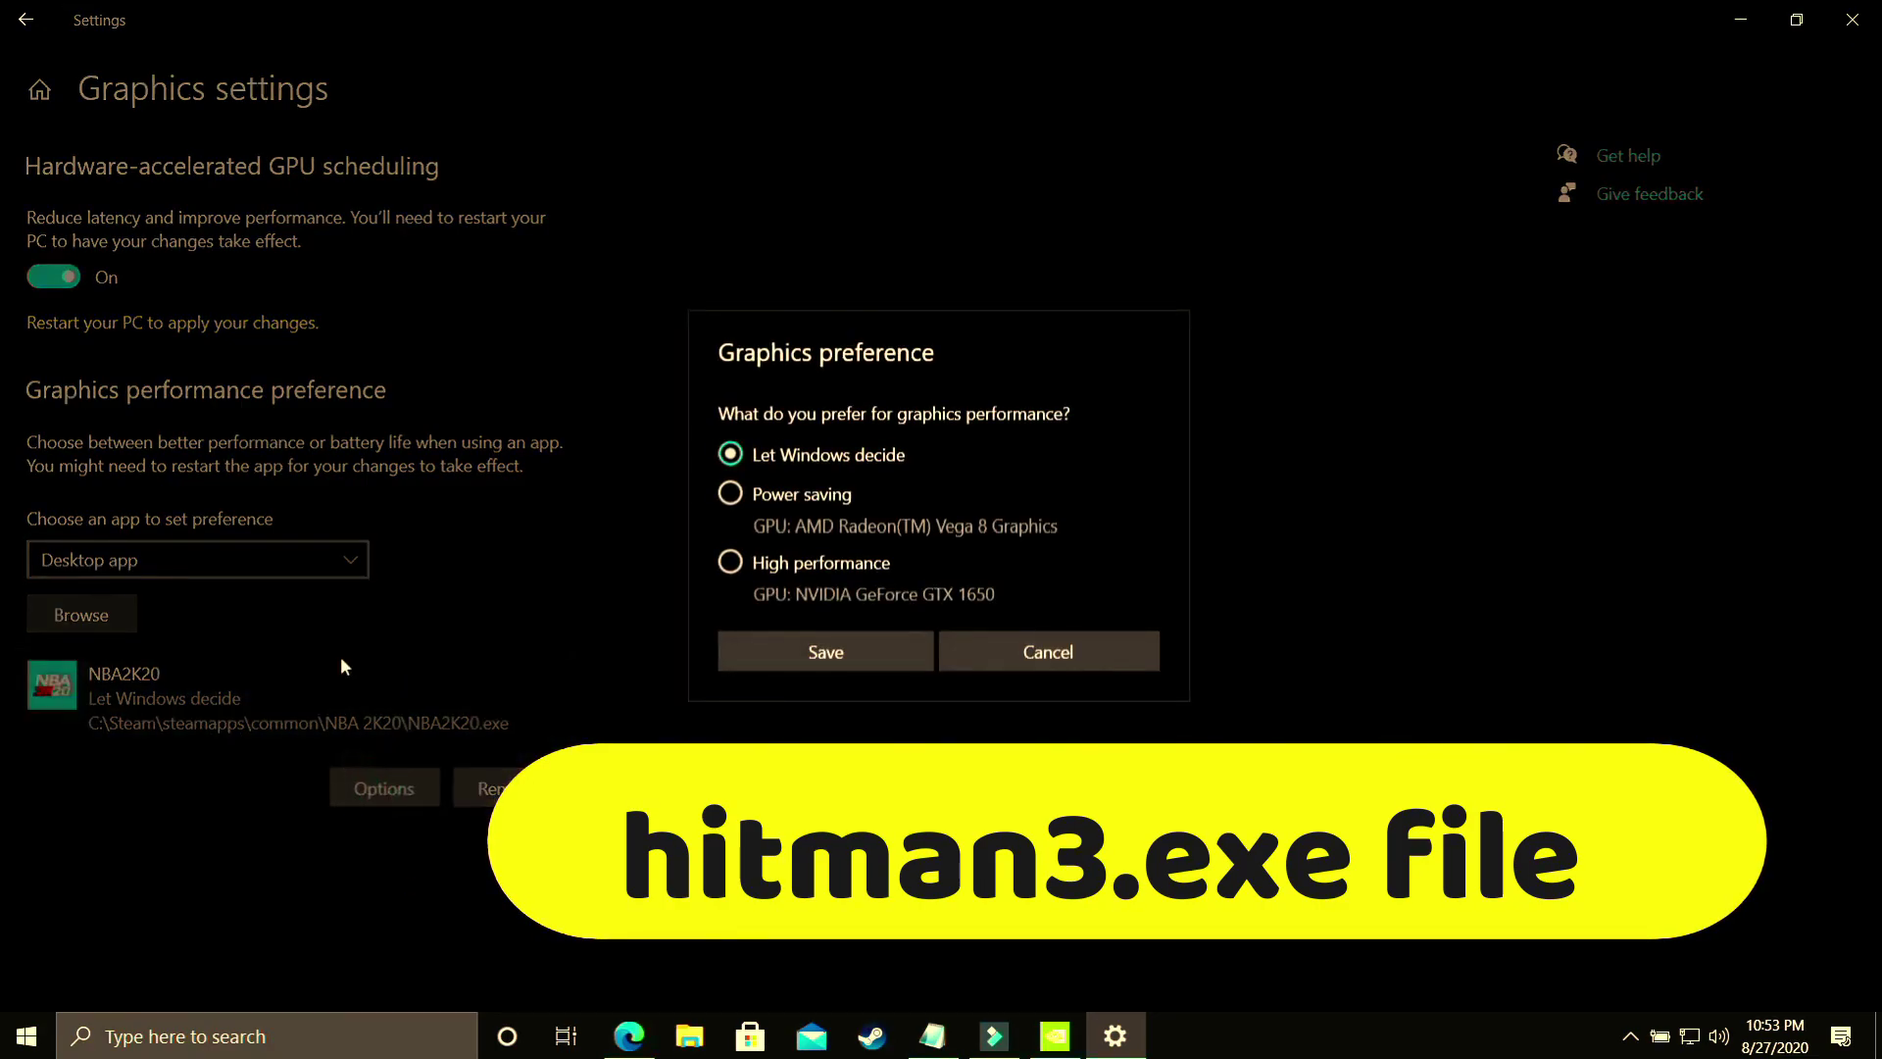
{"action": "left_click", "coordinate": [735, 565]}
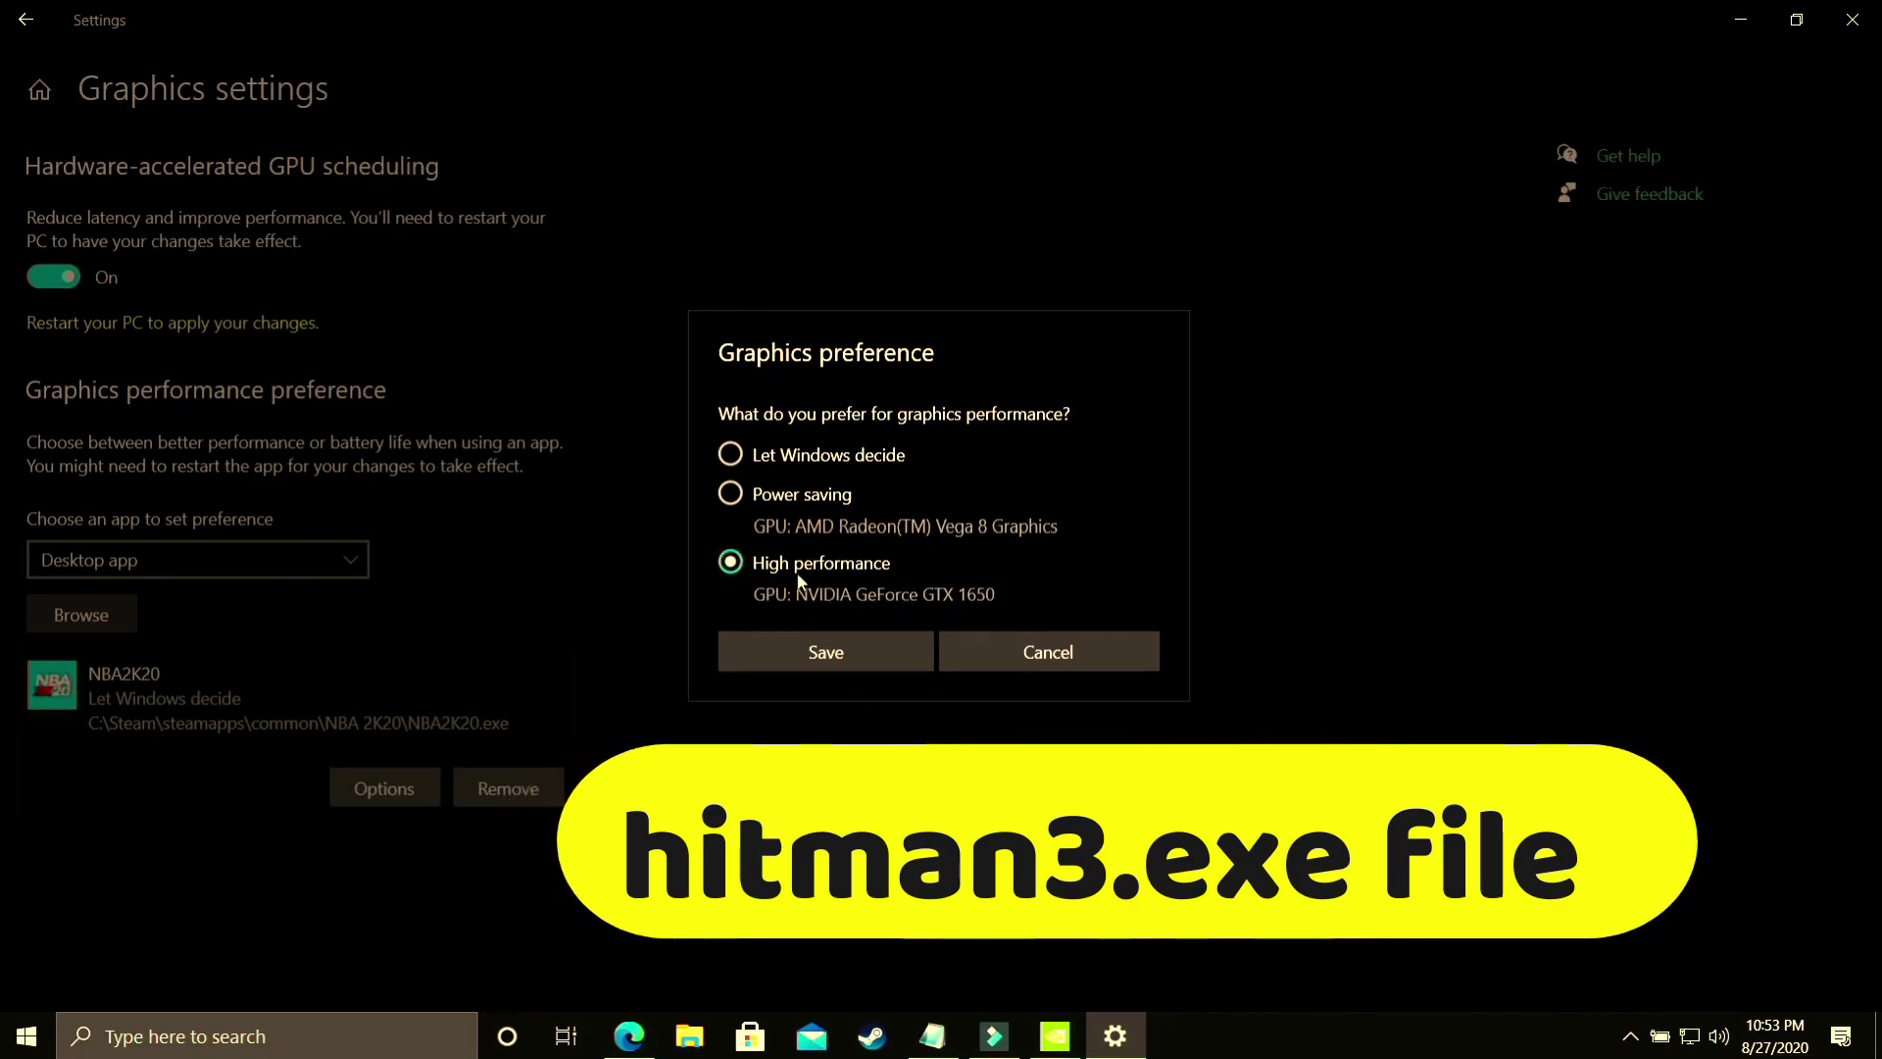
{"action": "left_click", "coordinate": [819, 652]}
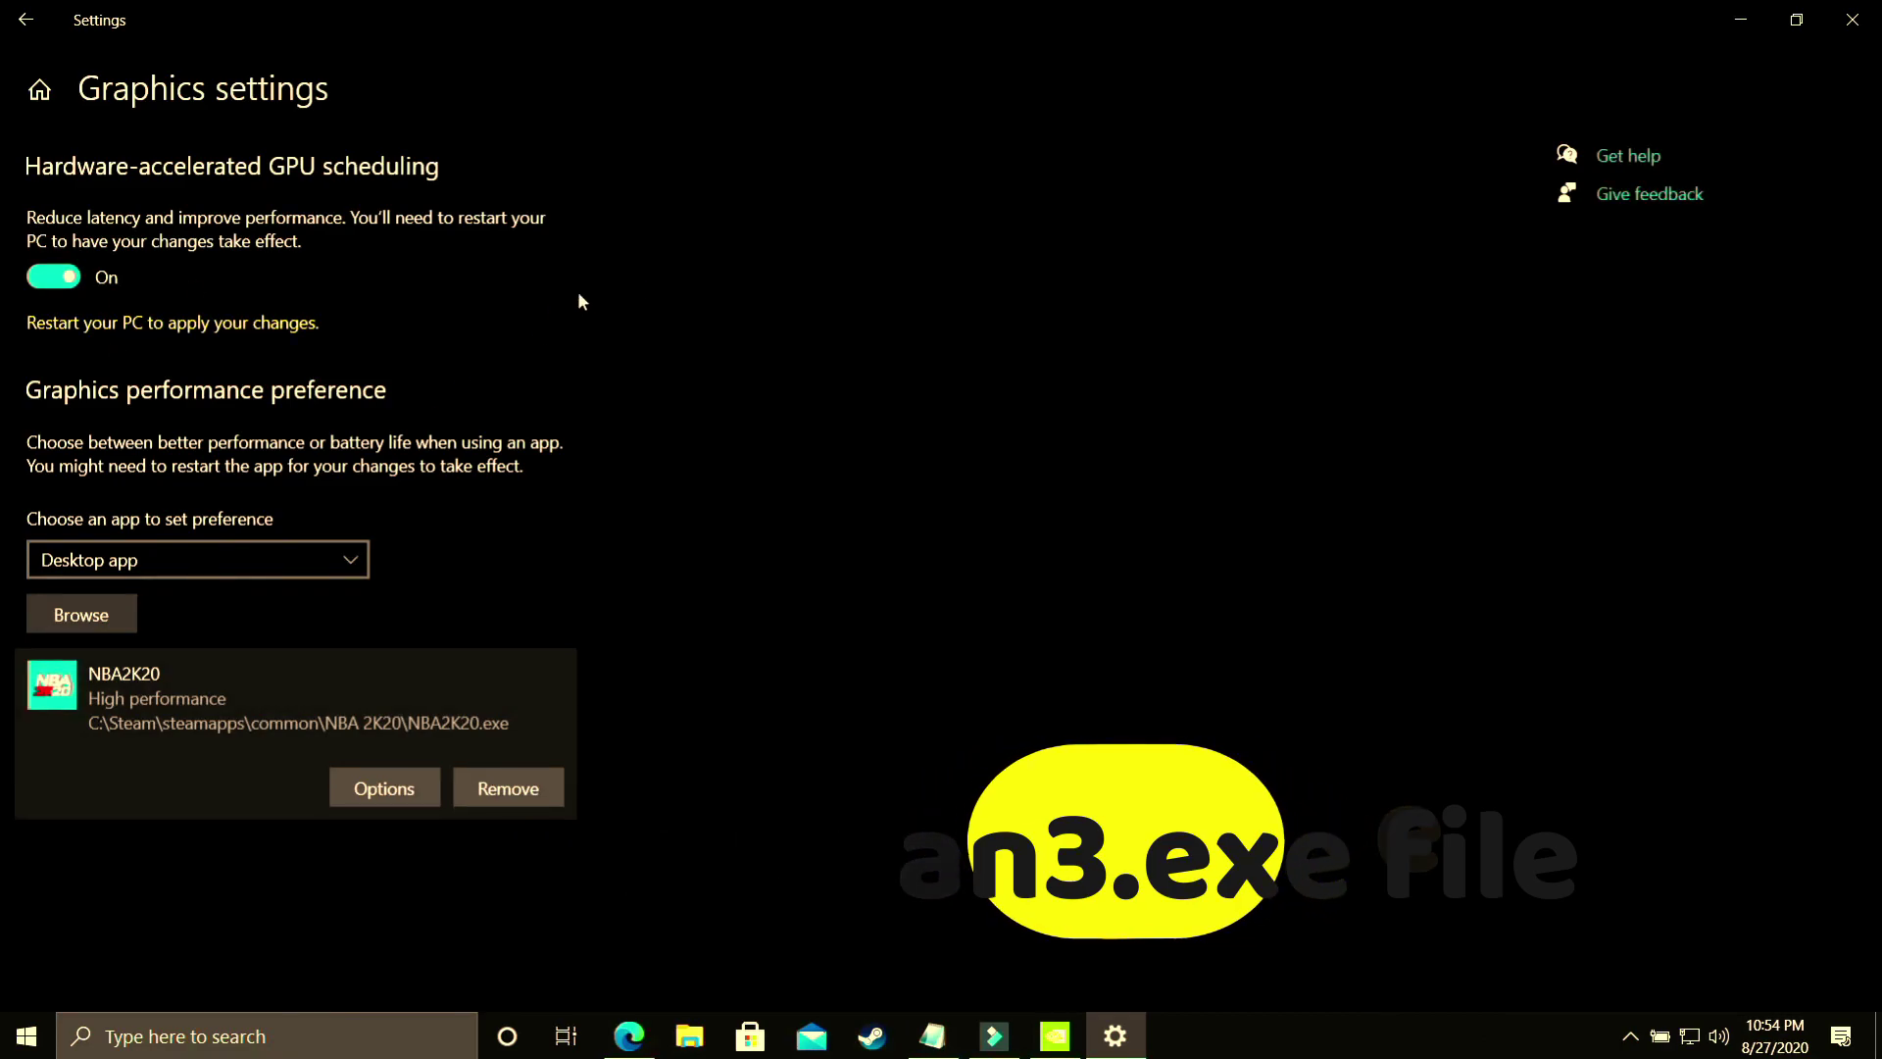
- Switch to the NVIDIA Control Panel from the desktop and show the program-specific 3D settings
{"action": "key", "text": "super+d"}
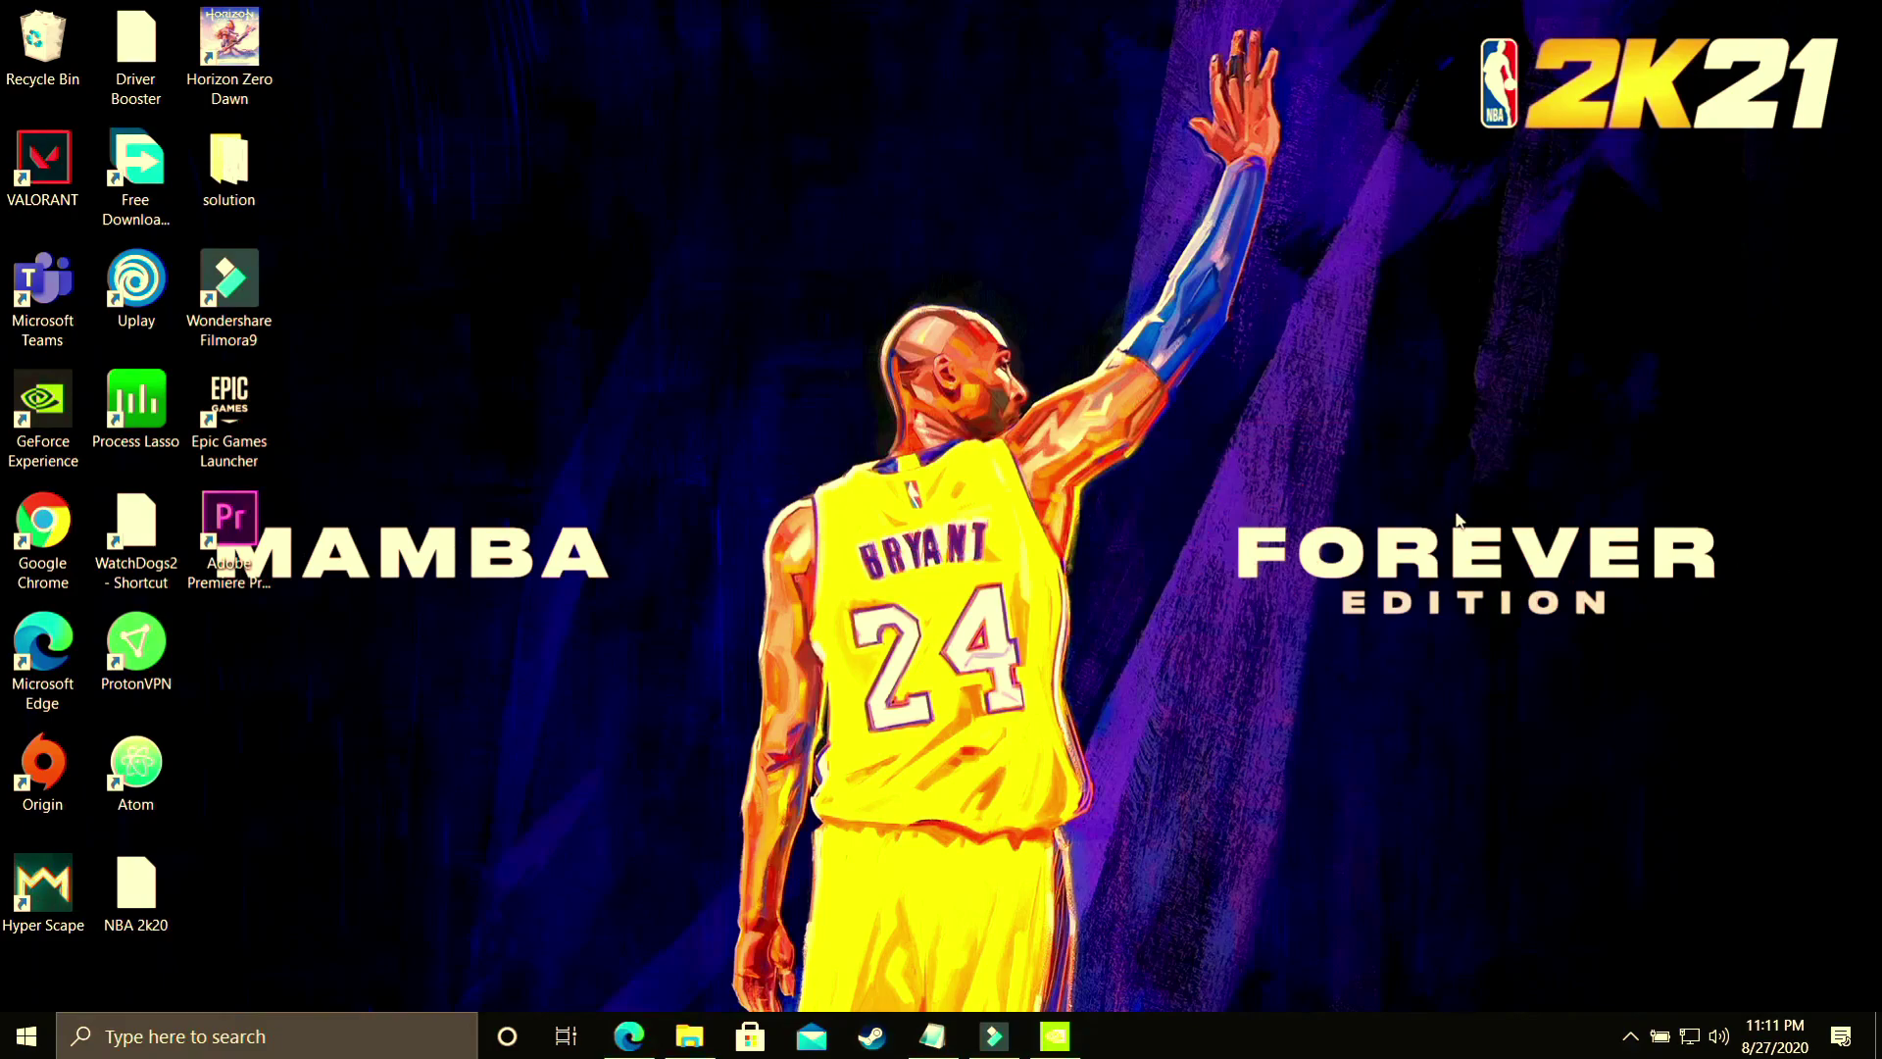
{"action": "right_click", "coordinate": [894, 443]}
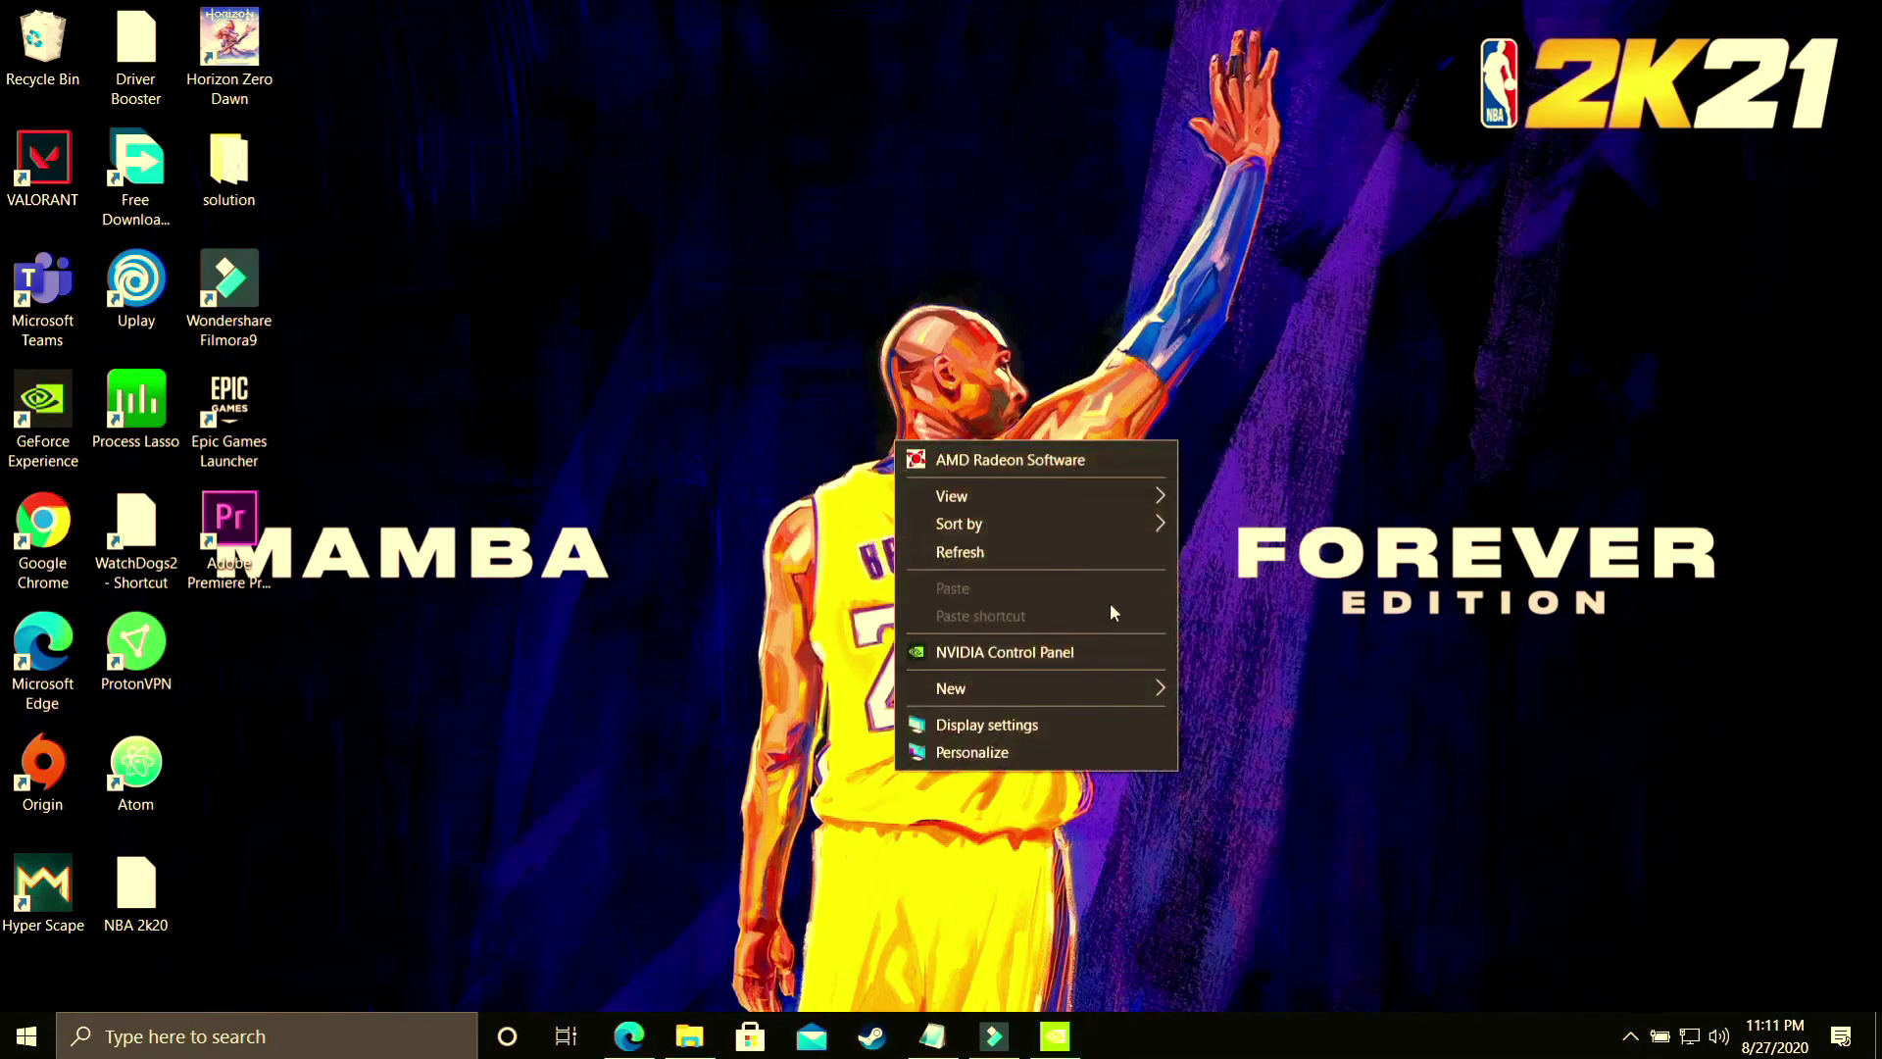
{"action": "left_click", "coordinate": [1047, 655]}
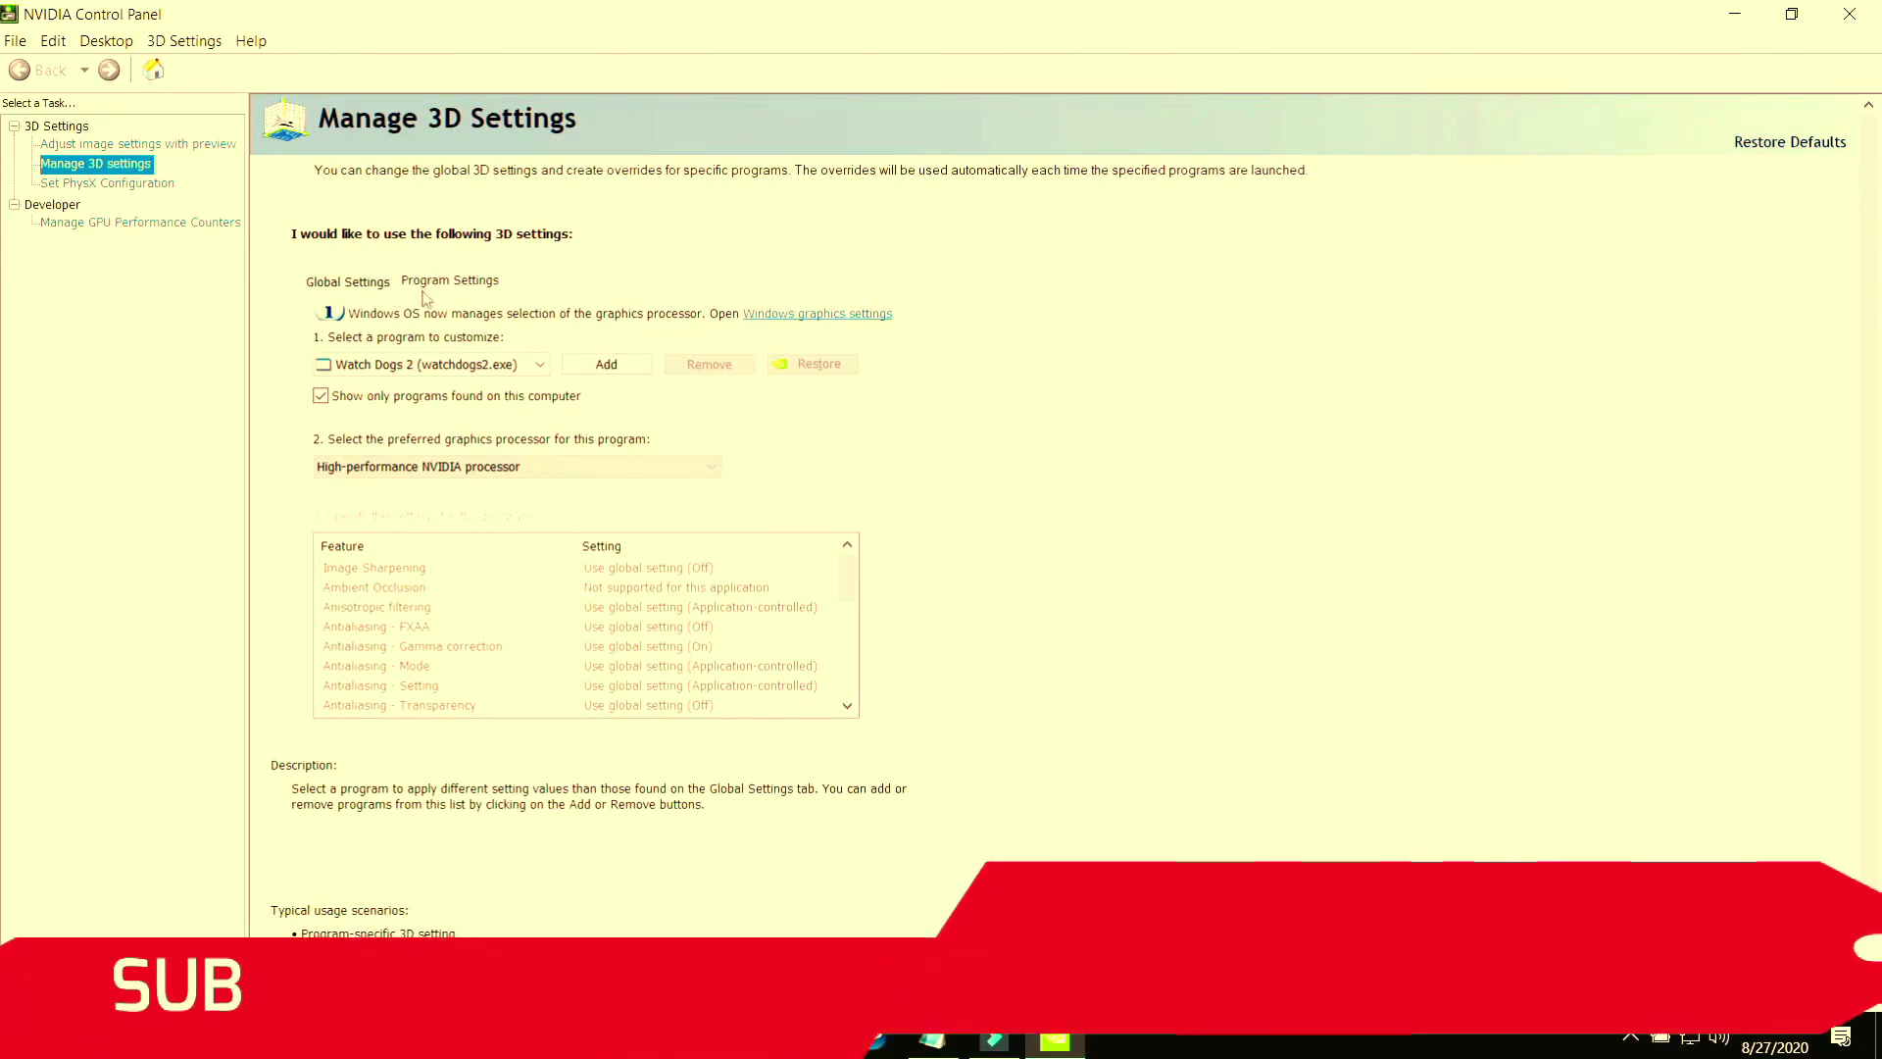
{"action": "left_click", "coordinate": [345, 281]}
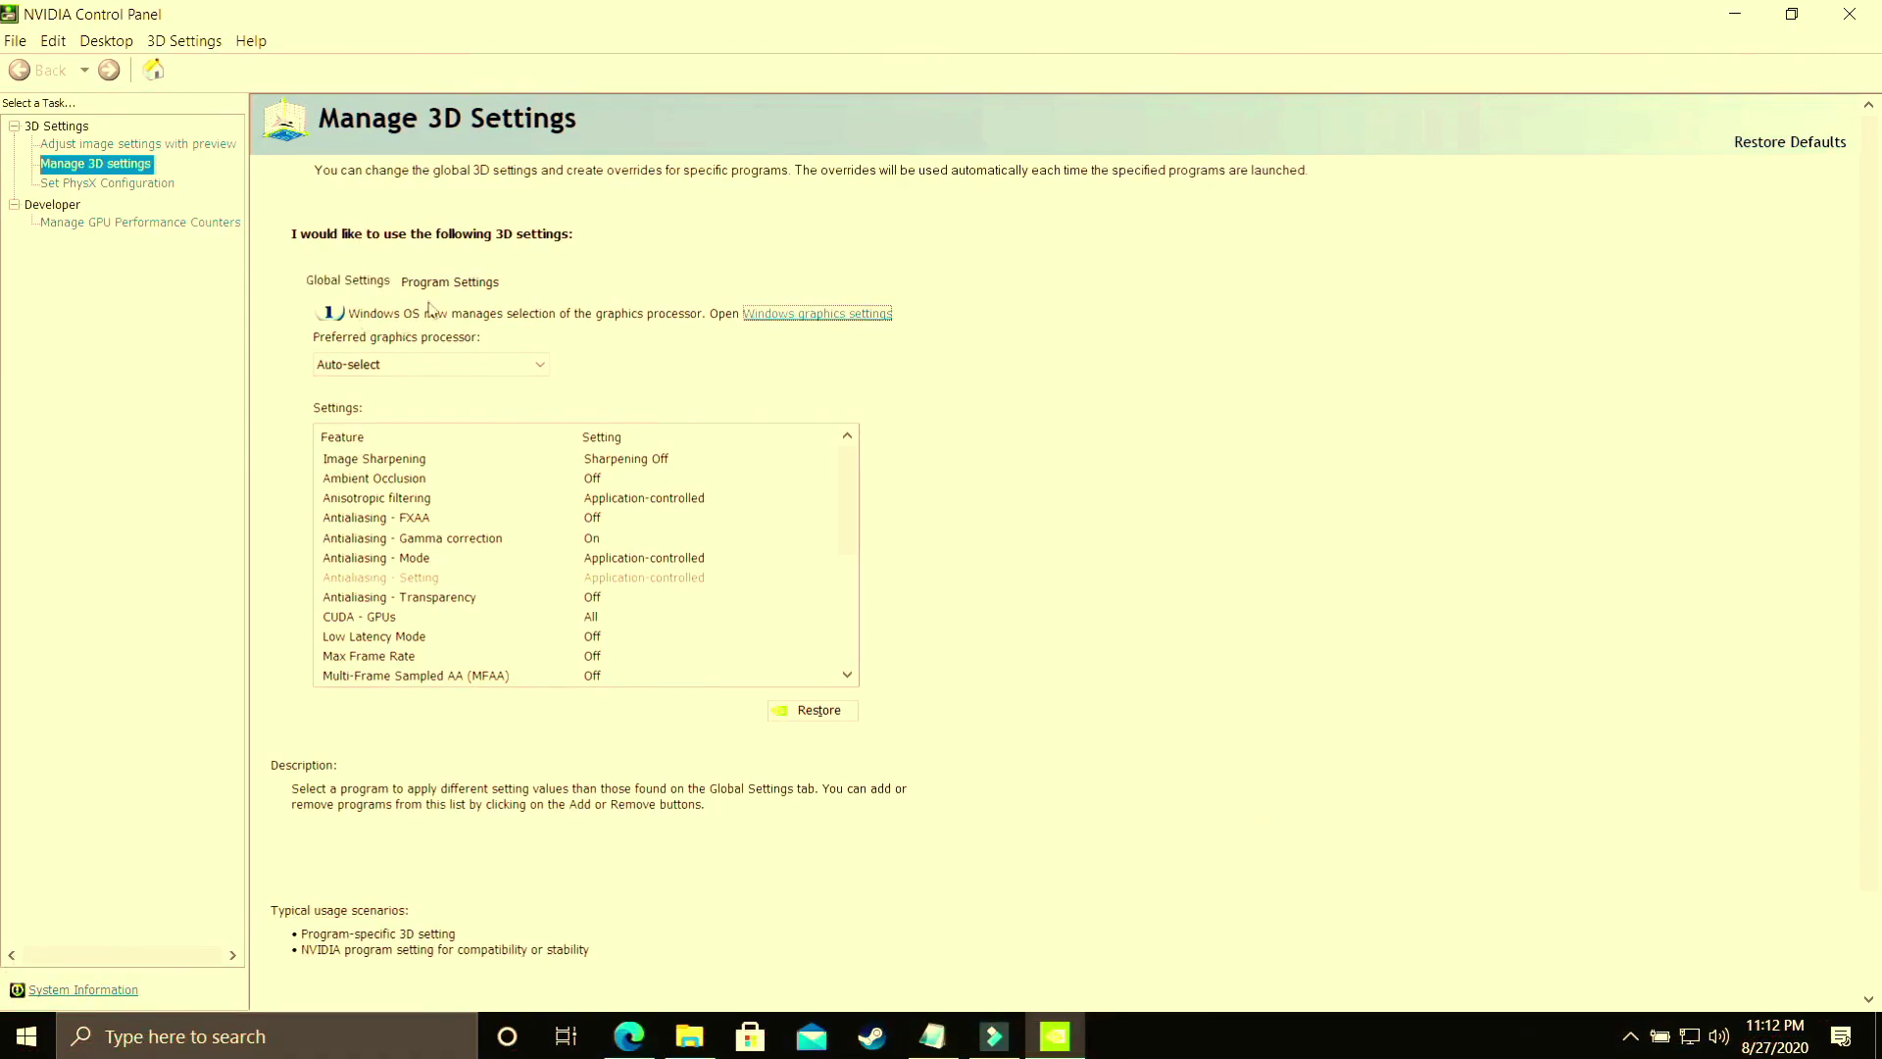
{"action": "left_click", "coordinate": [469, 284]}
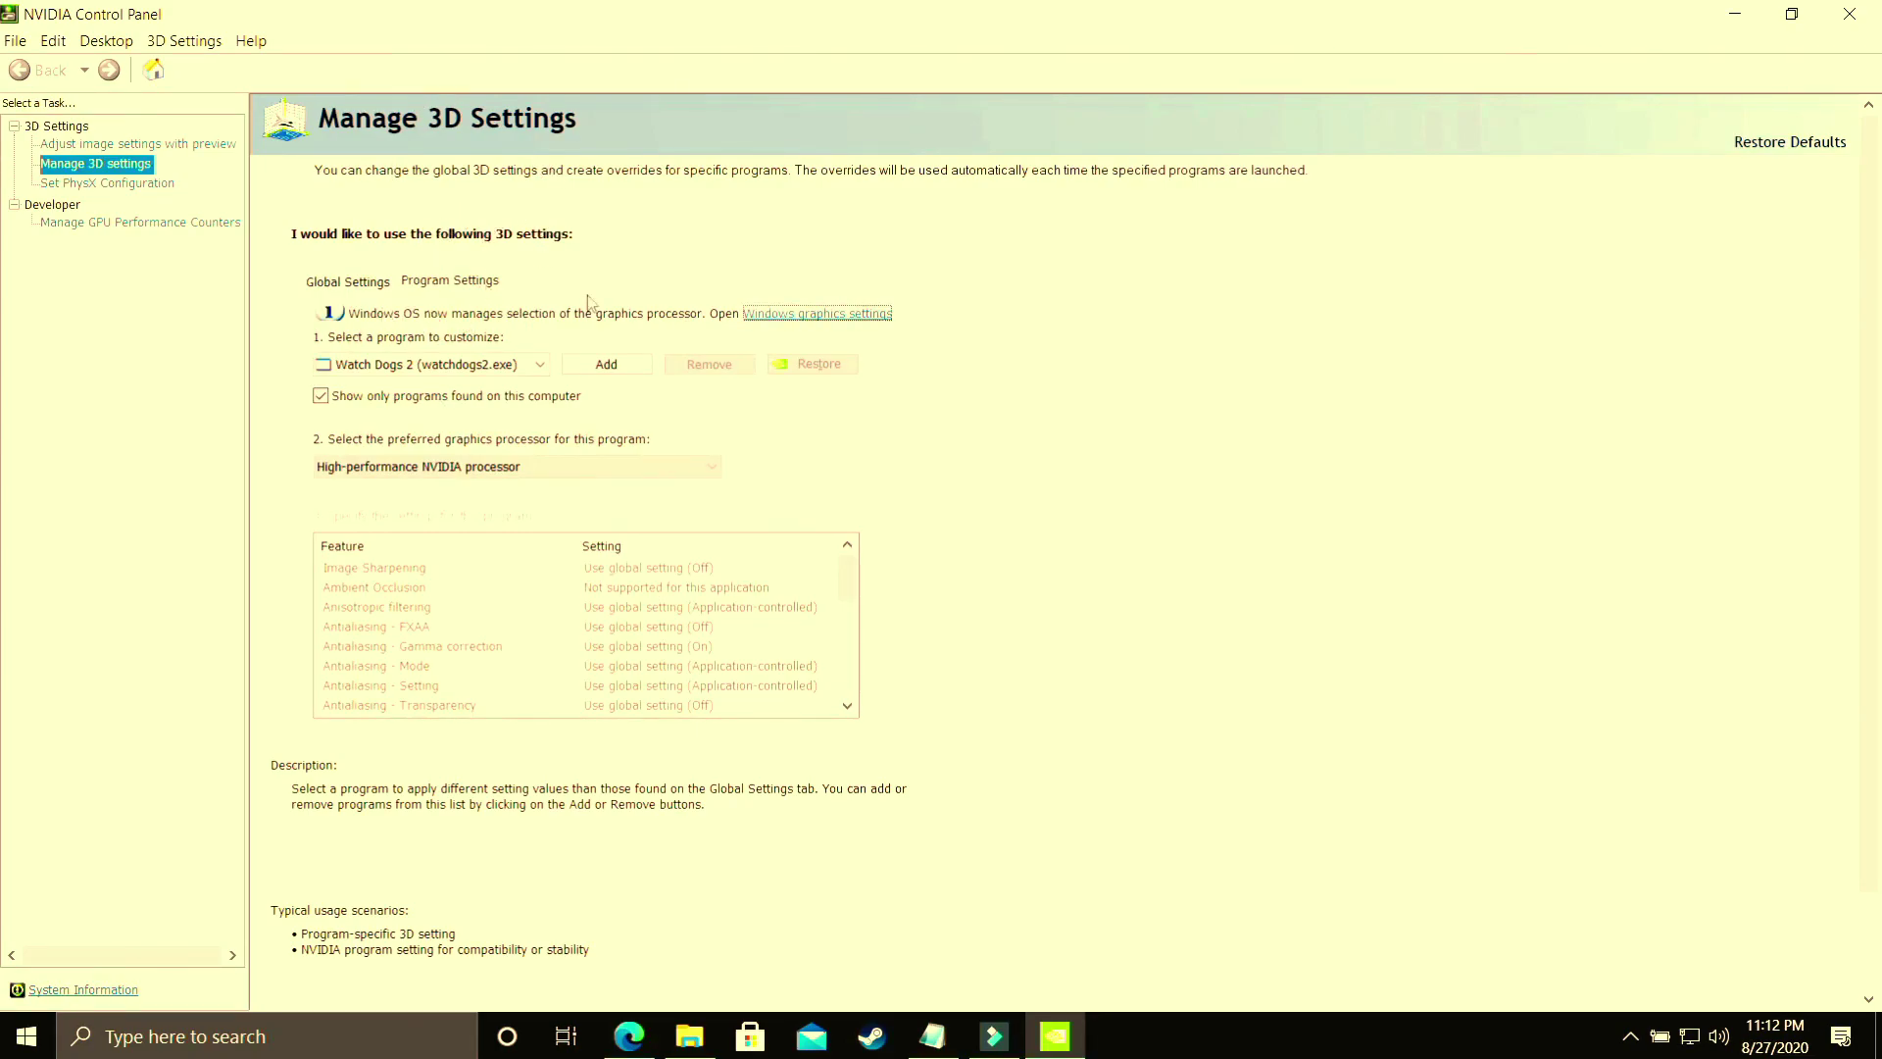
- Choose NBA 2K20 (nba2k20.exe) as the program to customize and set its preferred graphics processor to High-performance NVIDIA processor
{"action": "left_click", "coordinate": [422, 364]}
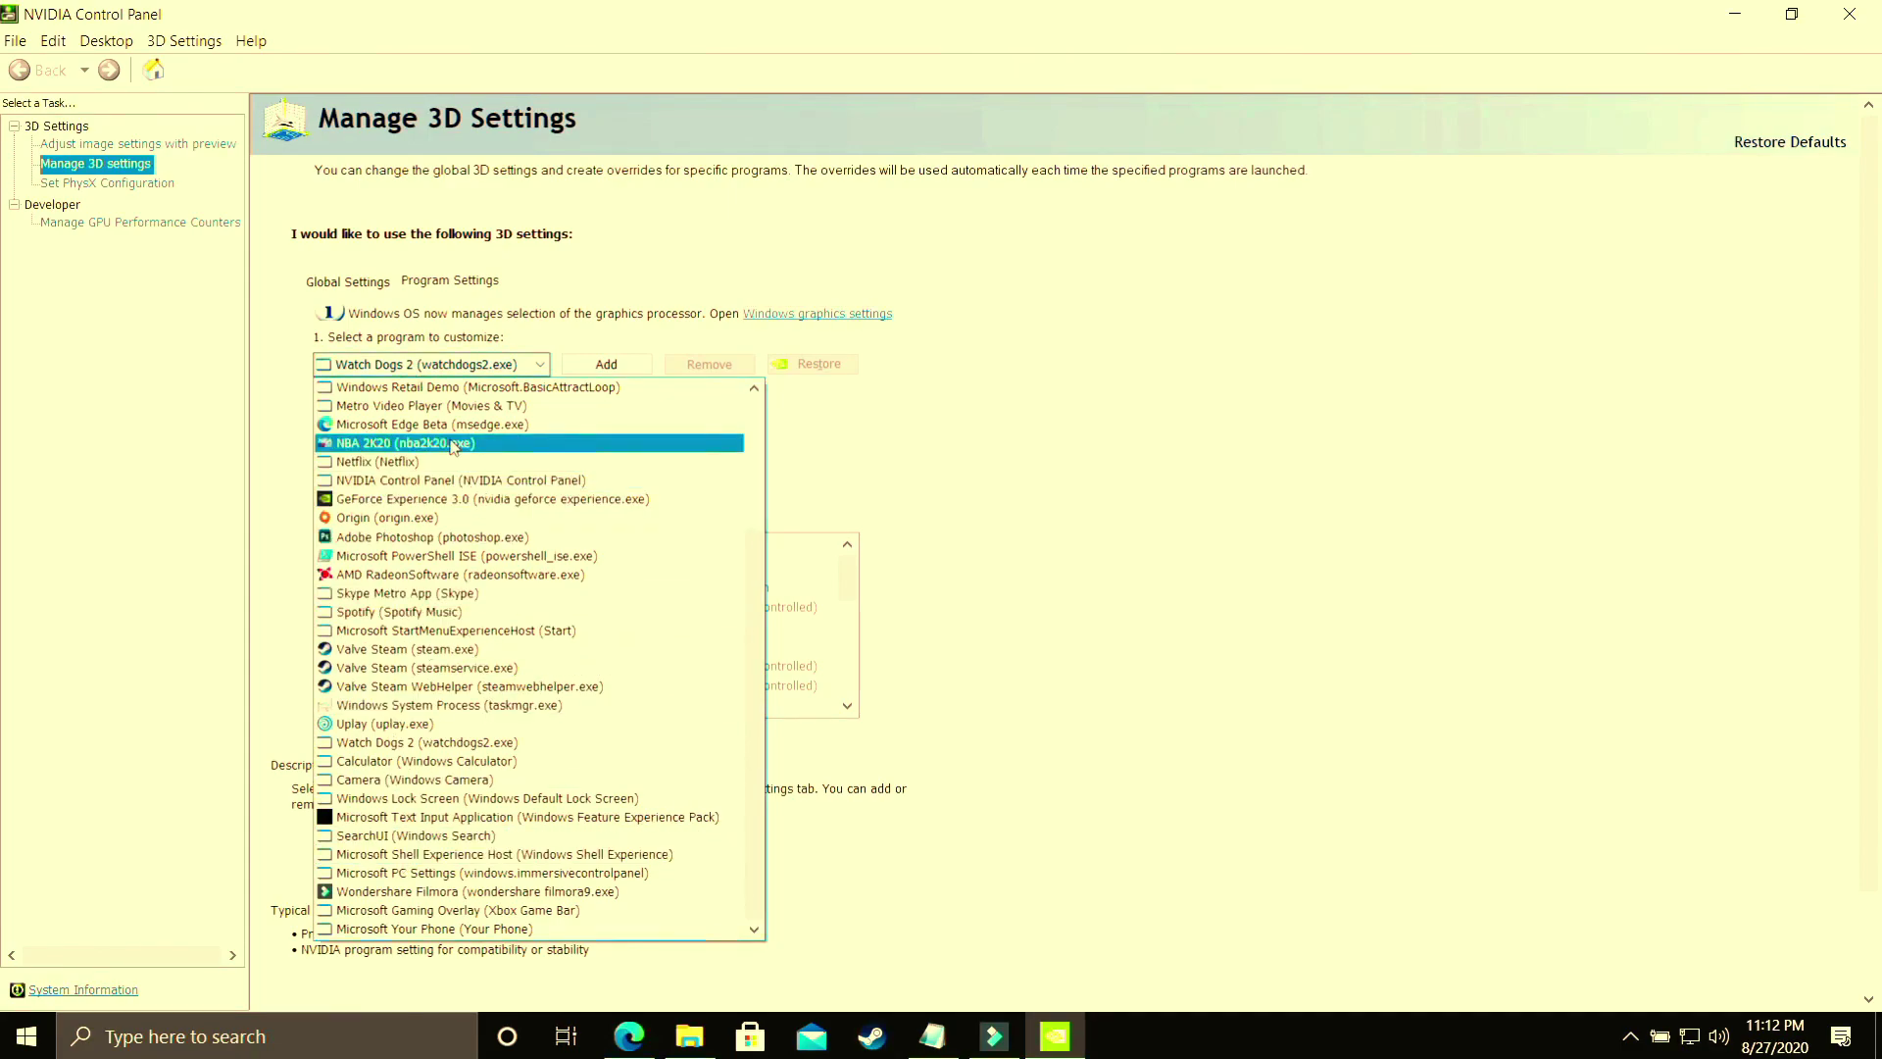
{"action": "left_click", "coordinate": [453, 444]}
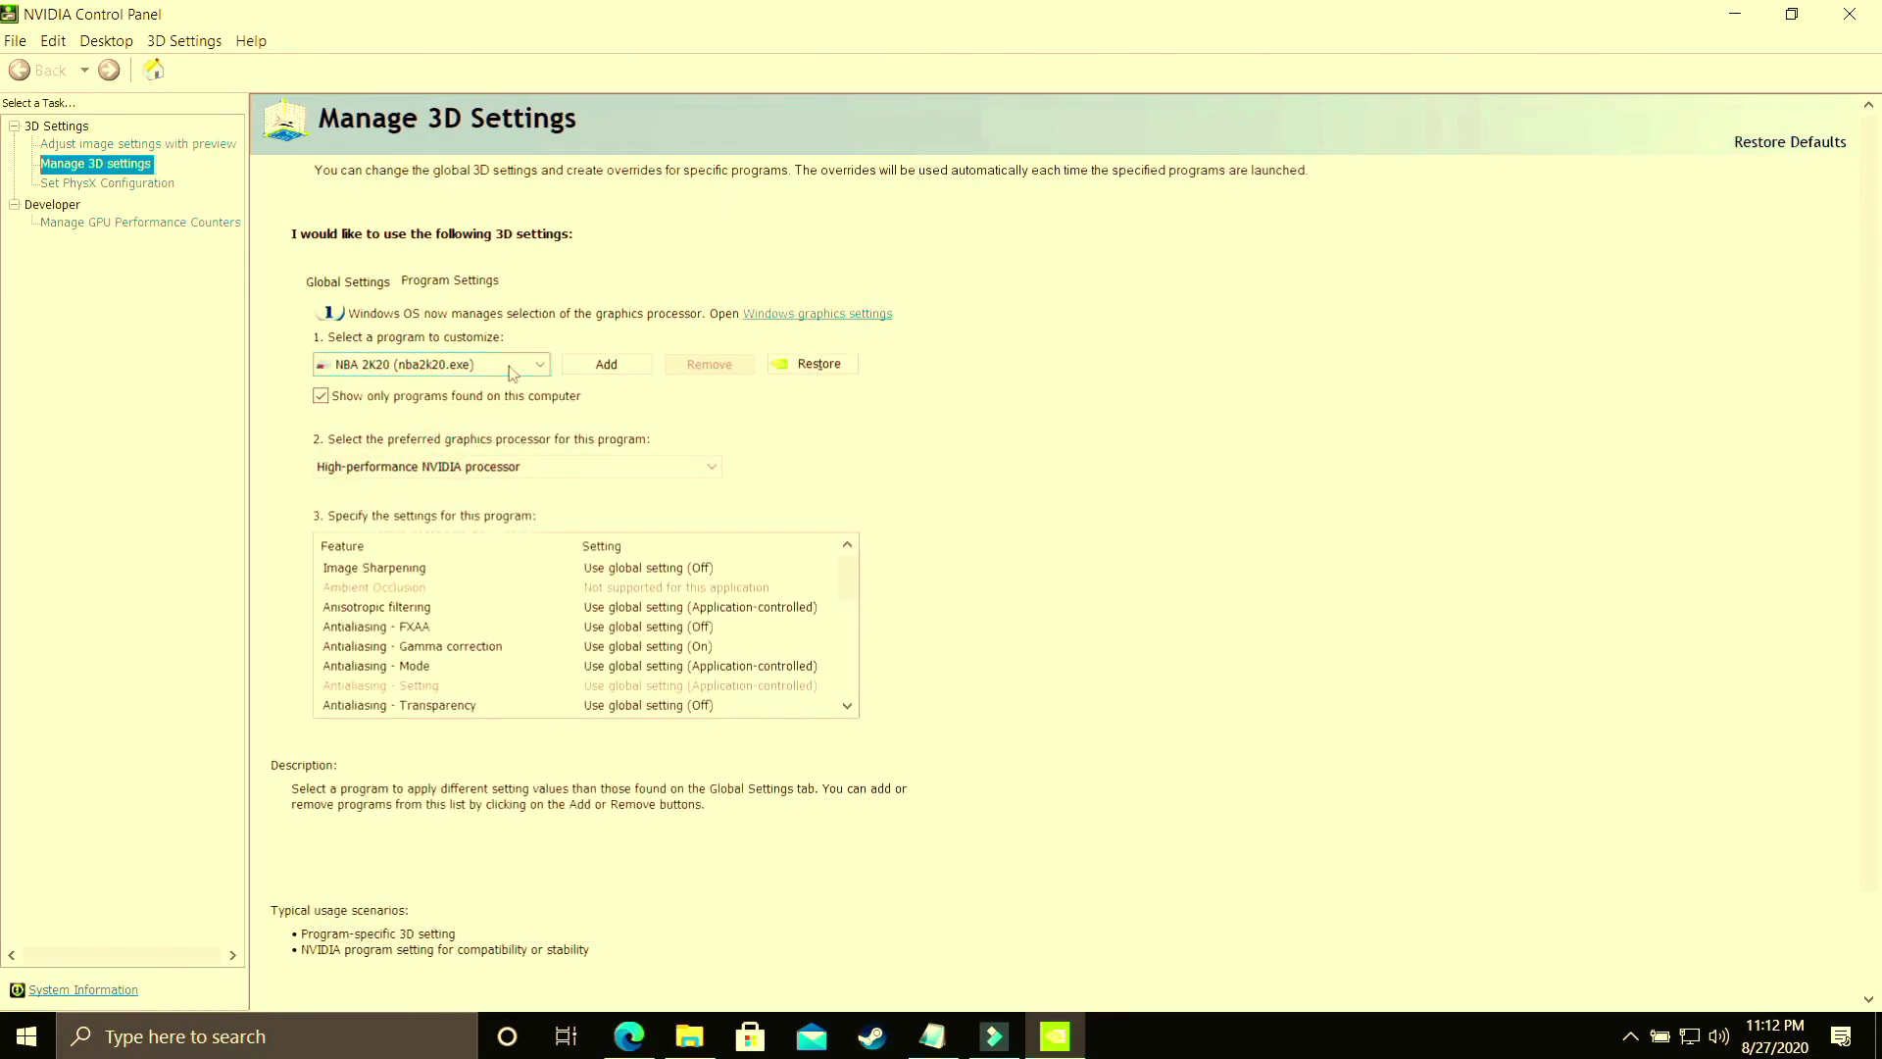
{"action": "left_click", "coordinate": [399, 471]}
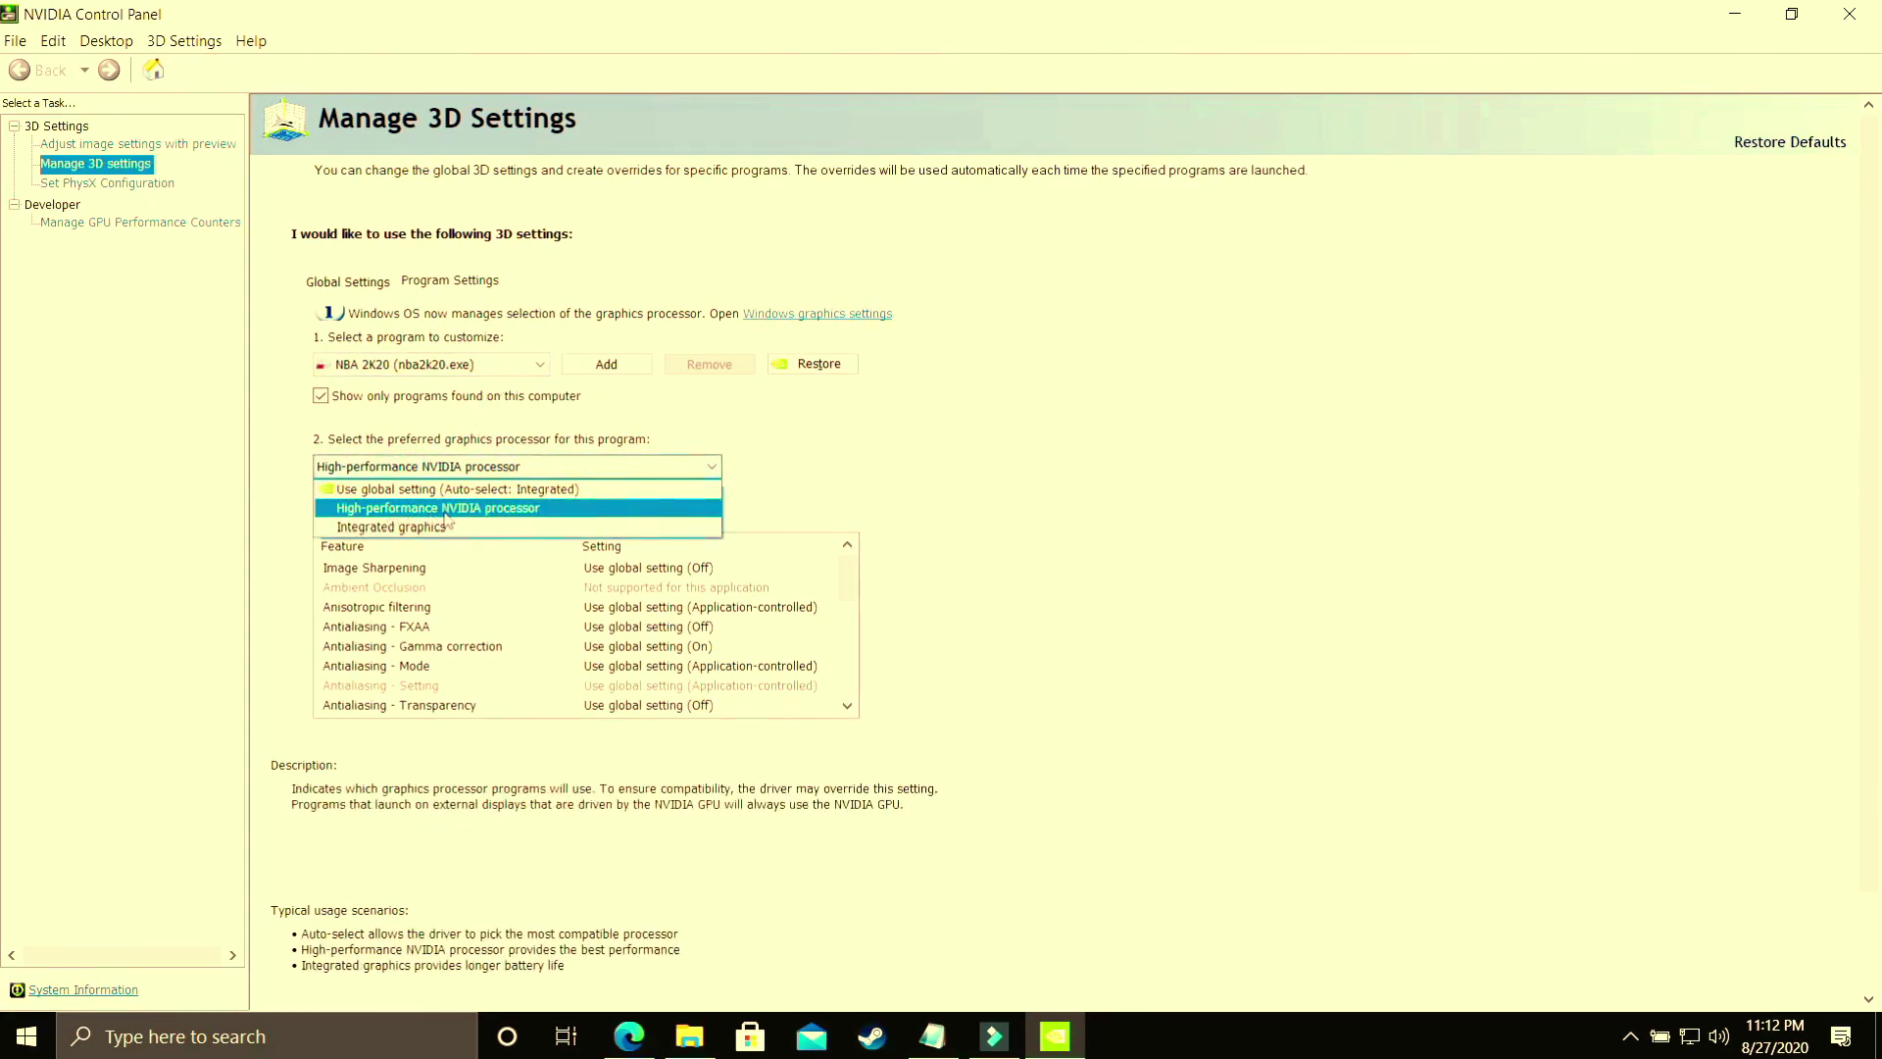
{"action": "left_click", "coordinate": [436, 510]}
- Set the program's power management mode to Prefer maximum performance and apply the 3D settings
{"action": "scroll", "coordinate": [486, 635], "scroll_direction": "down", "scroll_amount": 1}
{"action": "scroll", "coordinate": [485, 629], "scroll_direction": "down", "scroll_amount": 1}
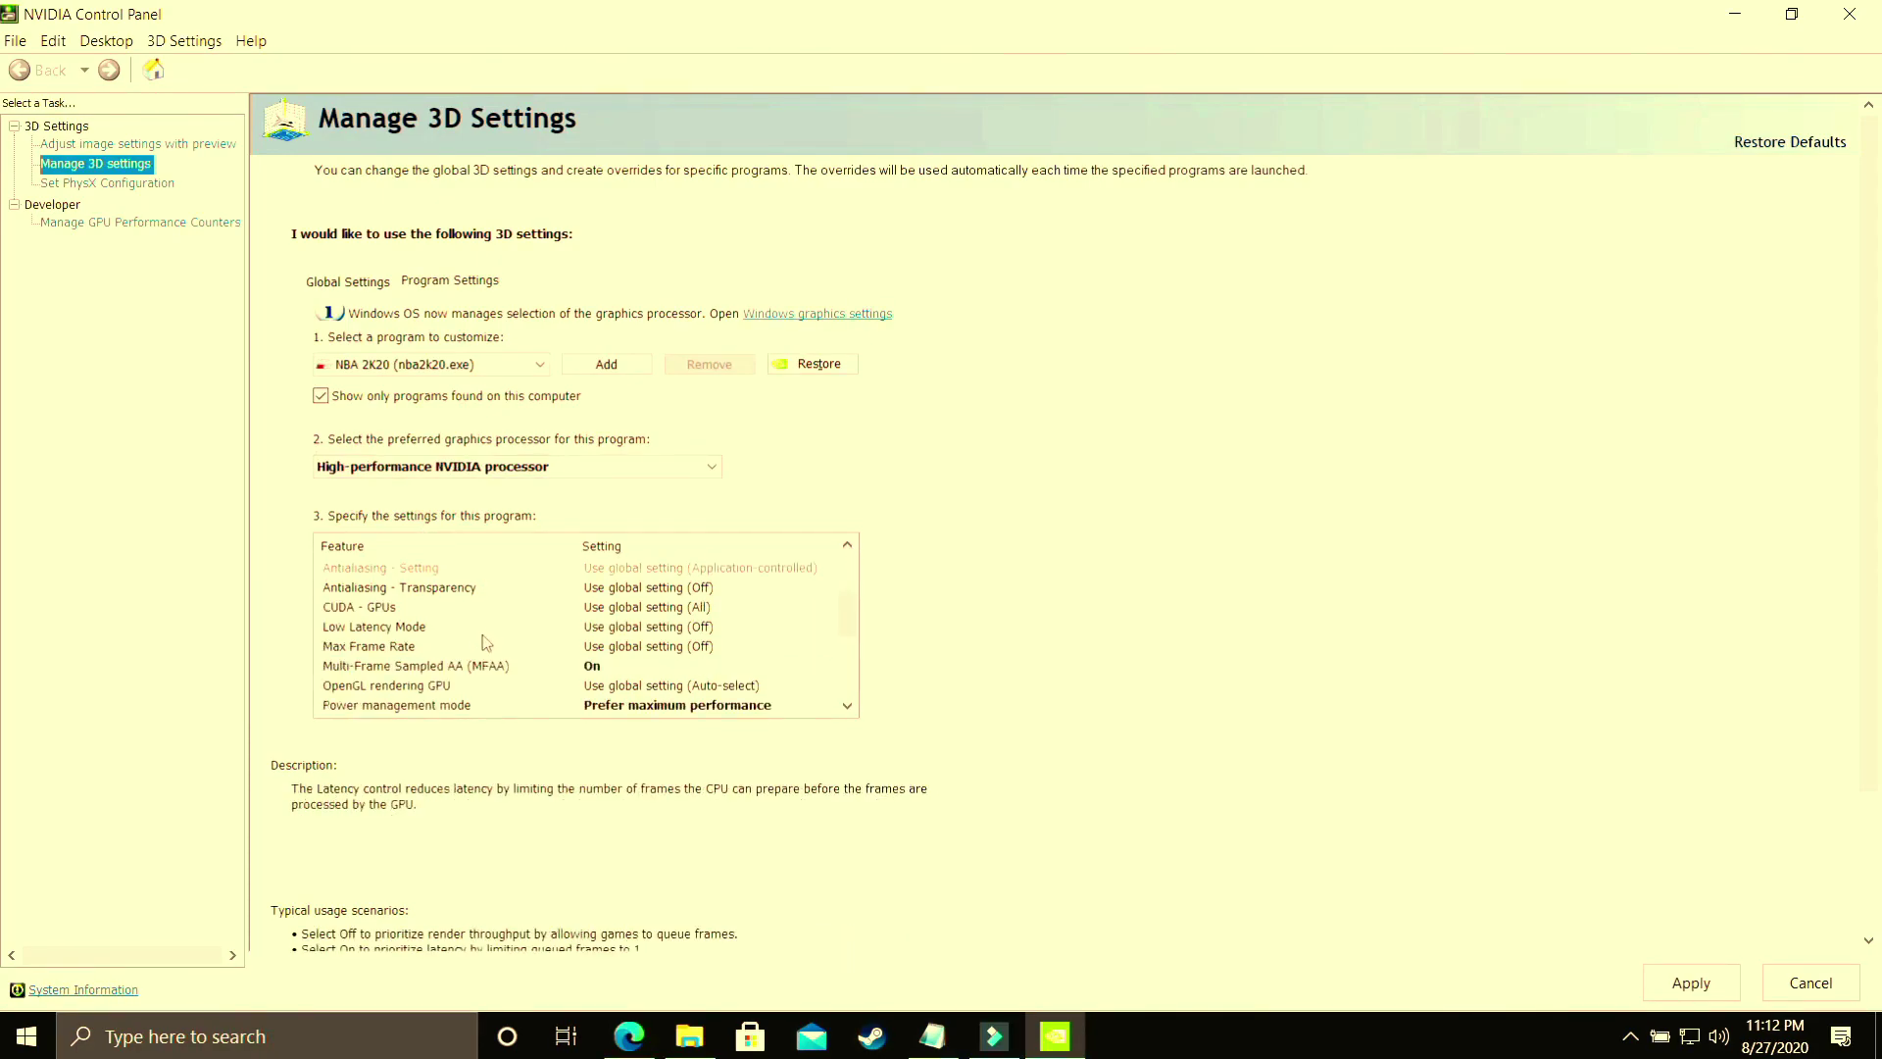
{"action": "left_click", "coordinate": [477, 707]}
{"action": "left_click", "coordinate": [593, 708]}
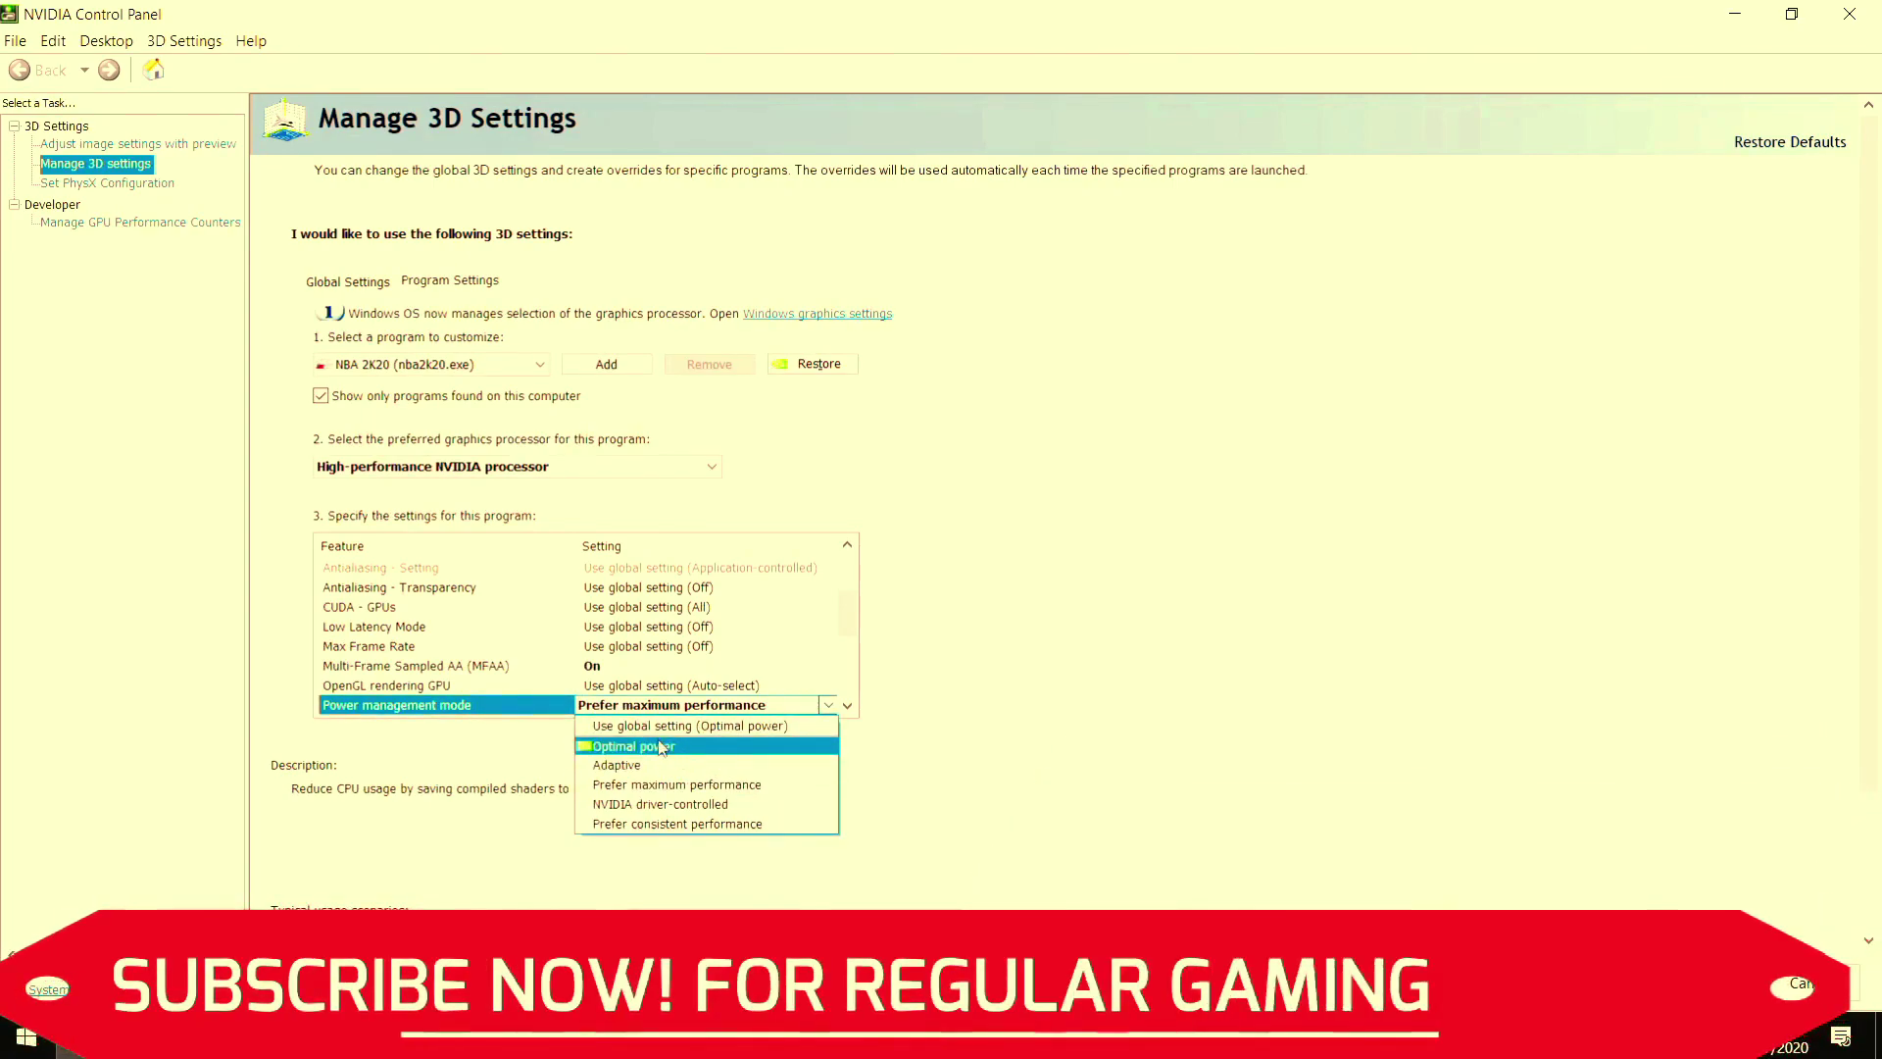
{"action": "left_click", "coordinate": [681, 785]}
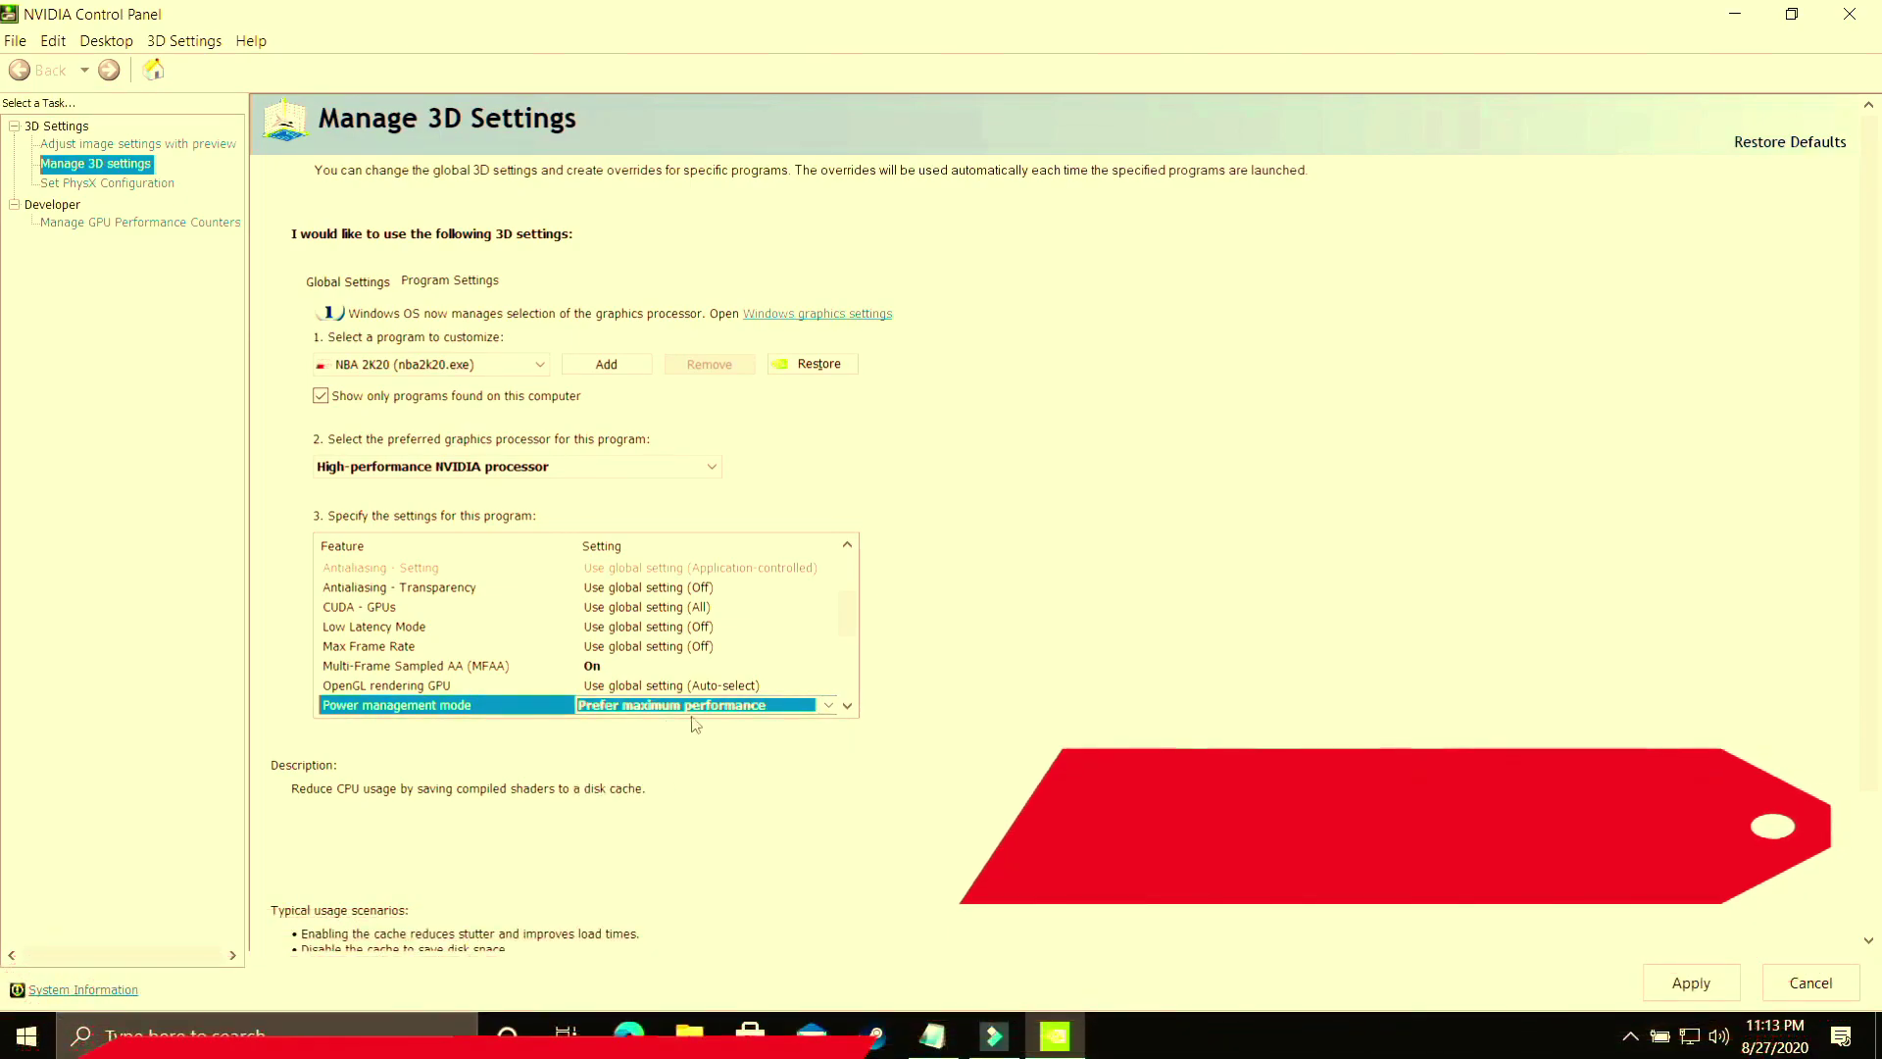
{"action": "left_click", "coordinate": [1673, 986]}
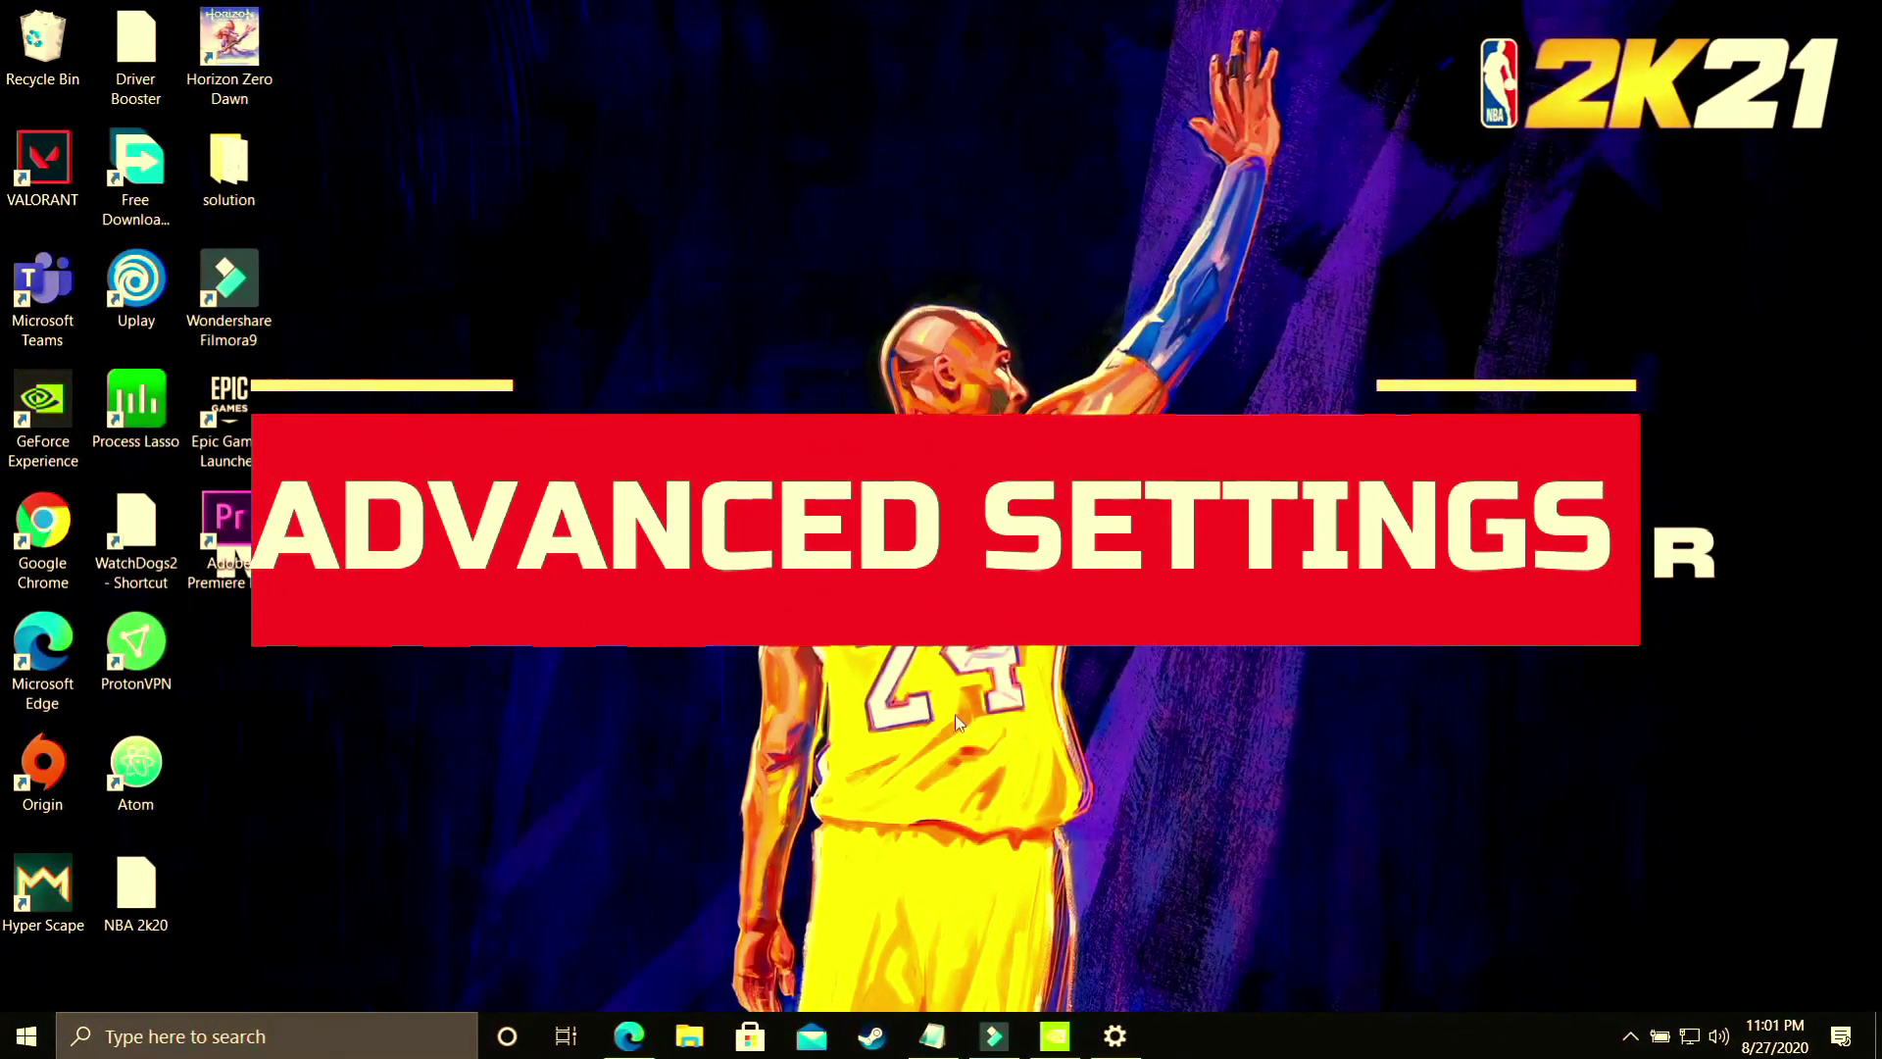
- Open the properties of This PC from File Explorer and bring up the advanced system settings
{"action": "left_click", "coordinate": [714, 1035]}
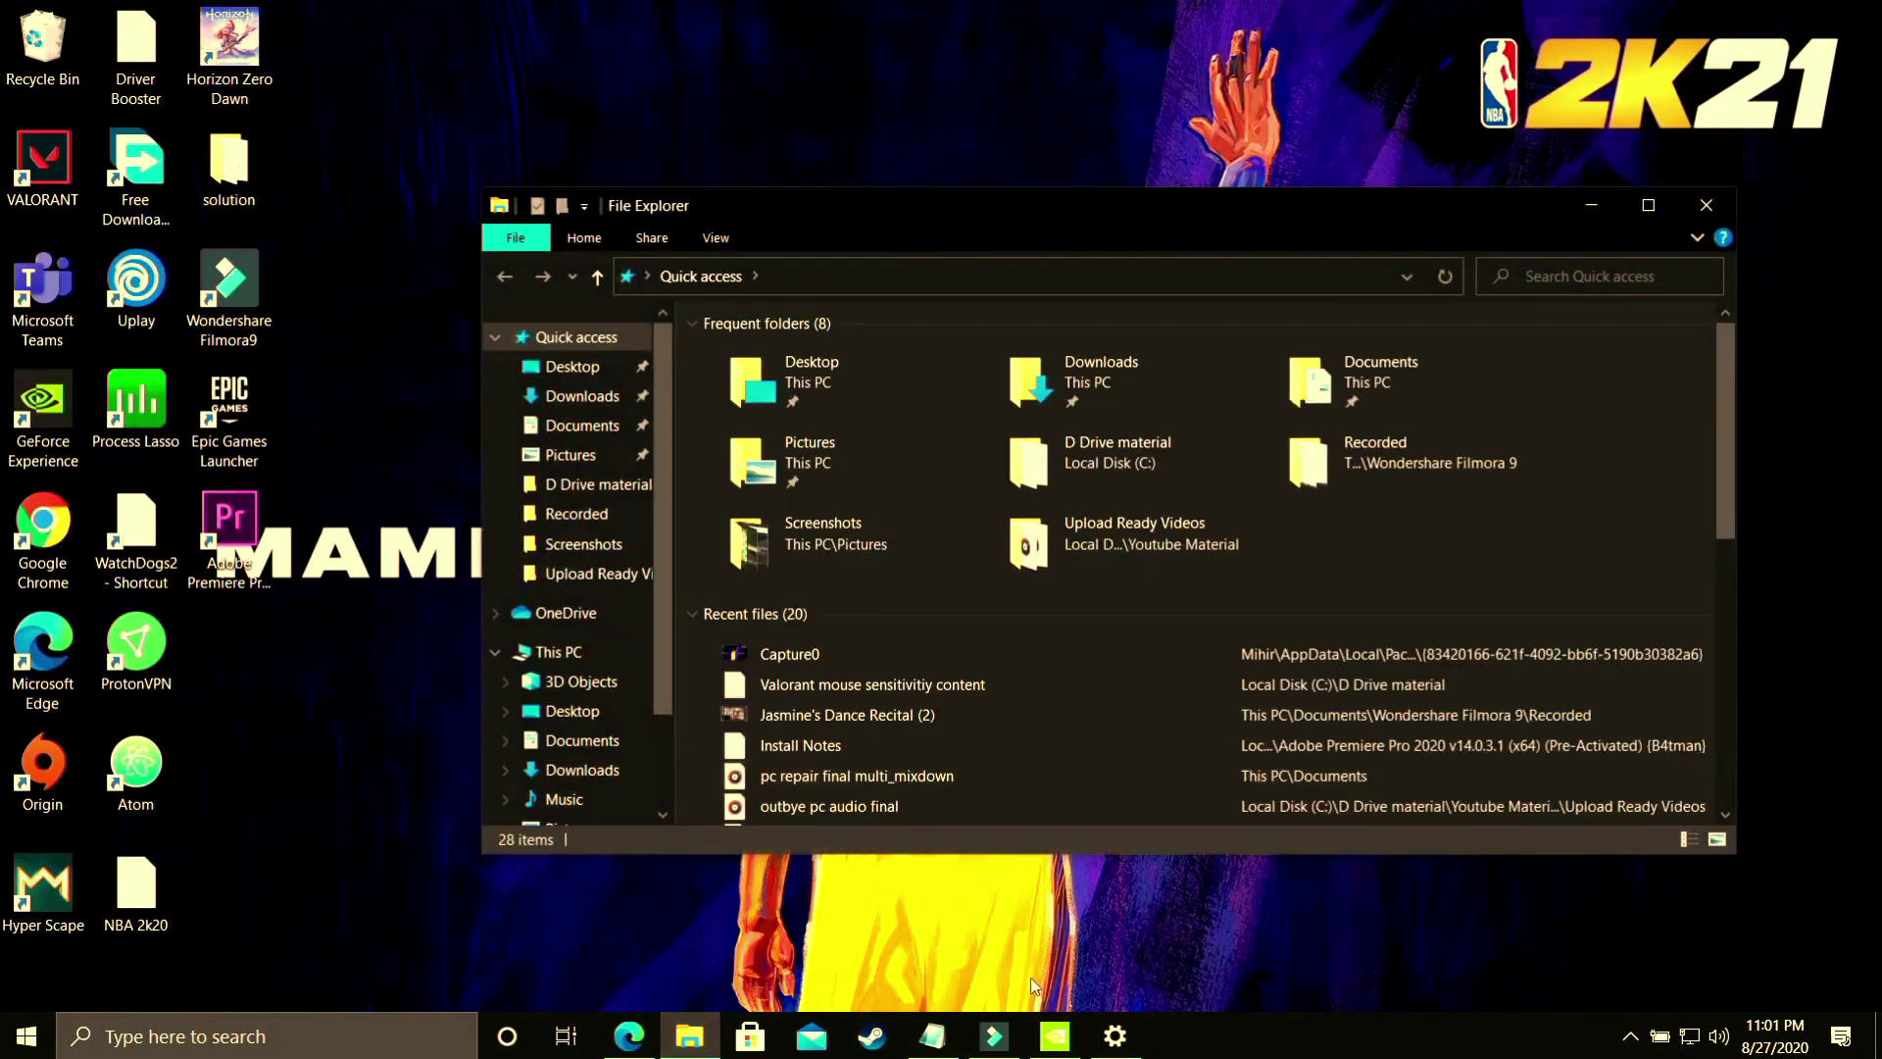
{"action": "right_click", "coordinate": [583, 655]}
{"action": "key", "text": "Escape"}
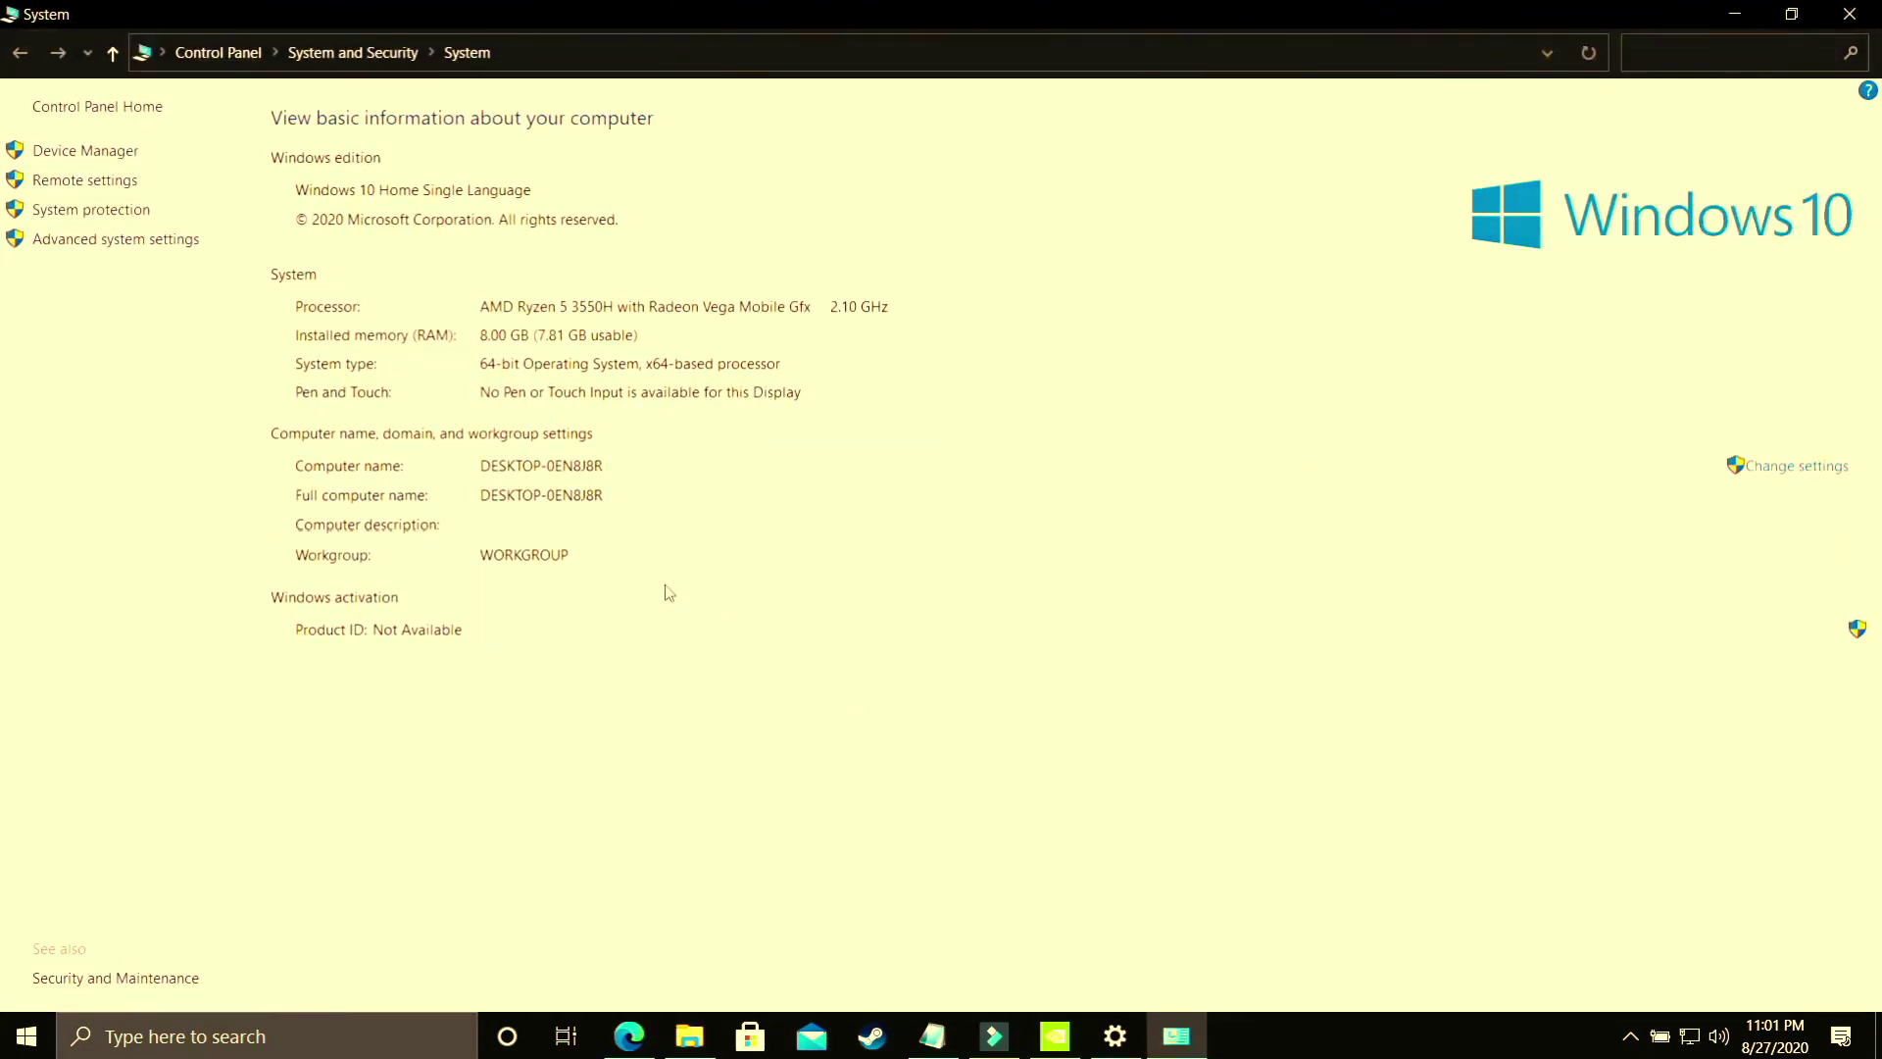
{"action": "left_click", "coordinate": [131, 250]}
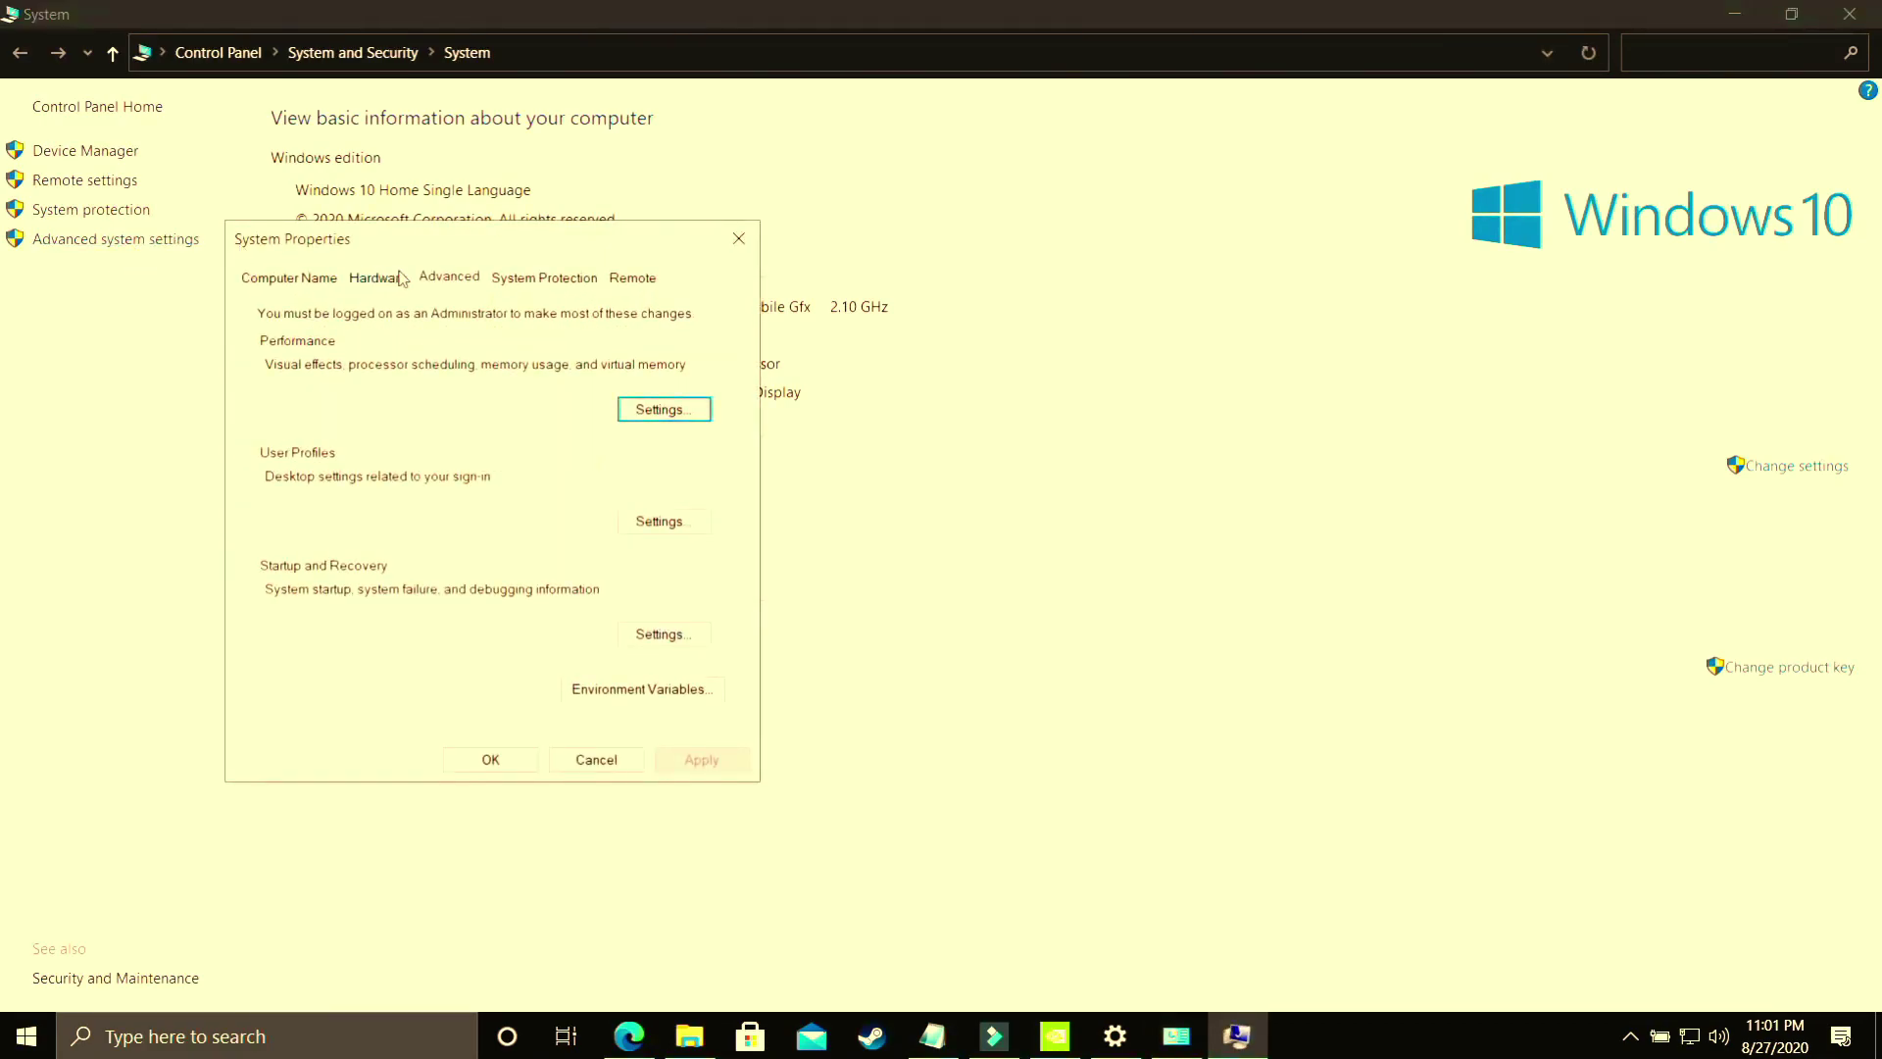
- Open the Performance Options, set the visual effects to Adjust for best performance and apply the change
{"action": "left_click", "coordinate": [660, 408]}
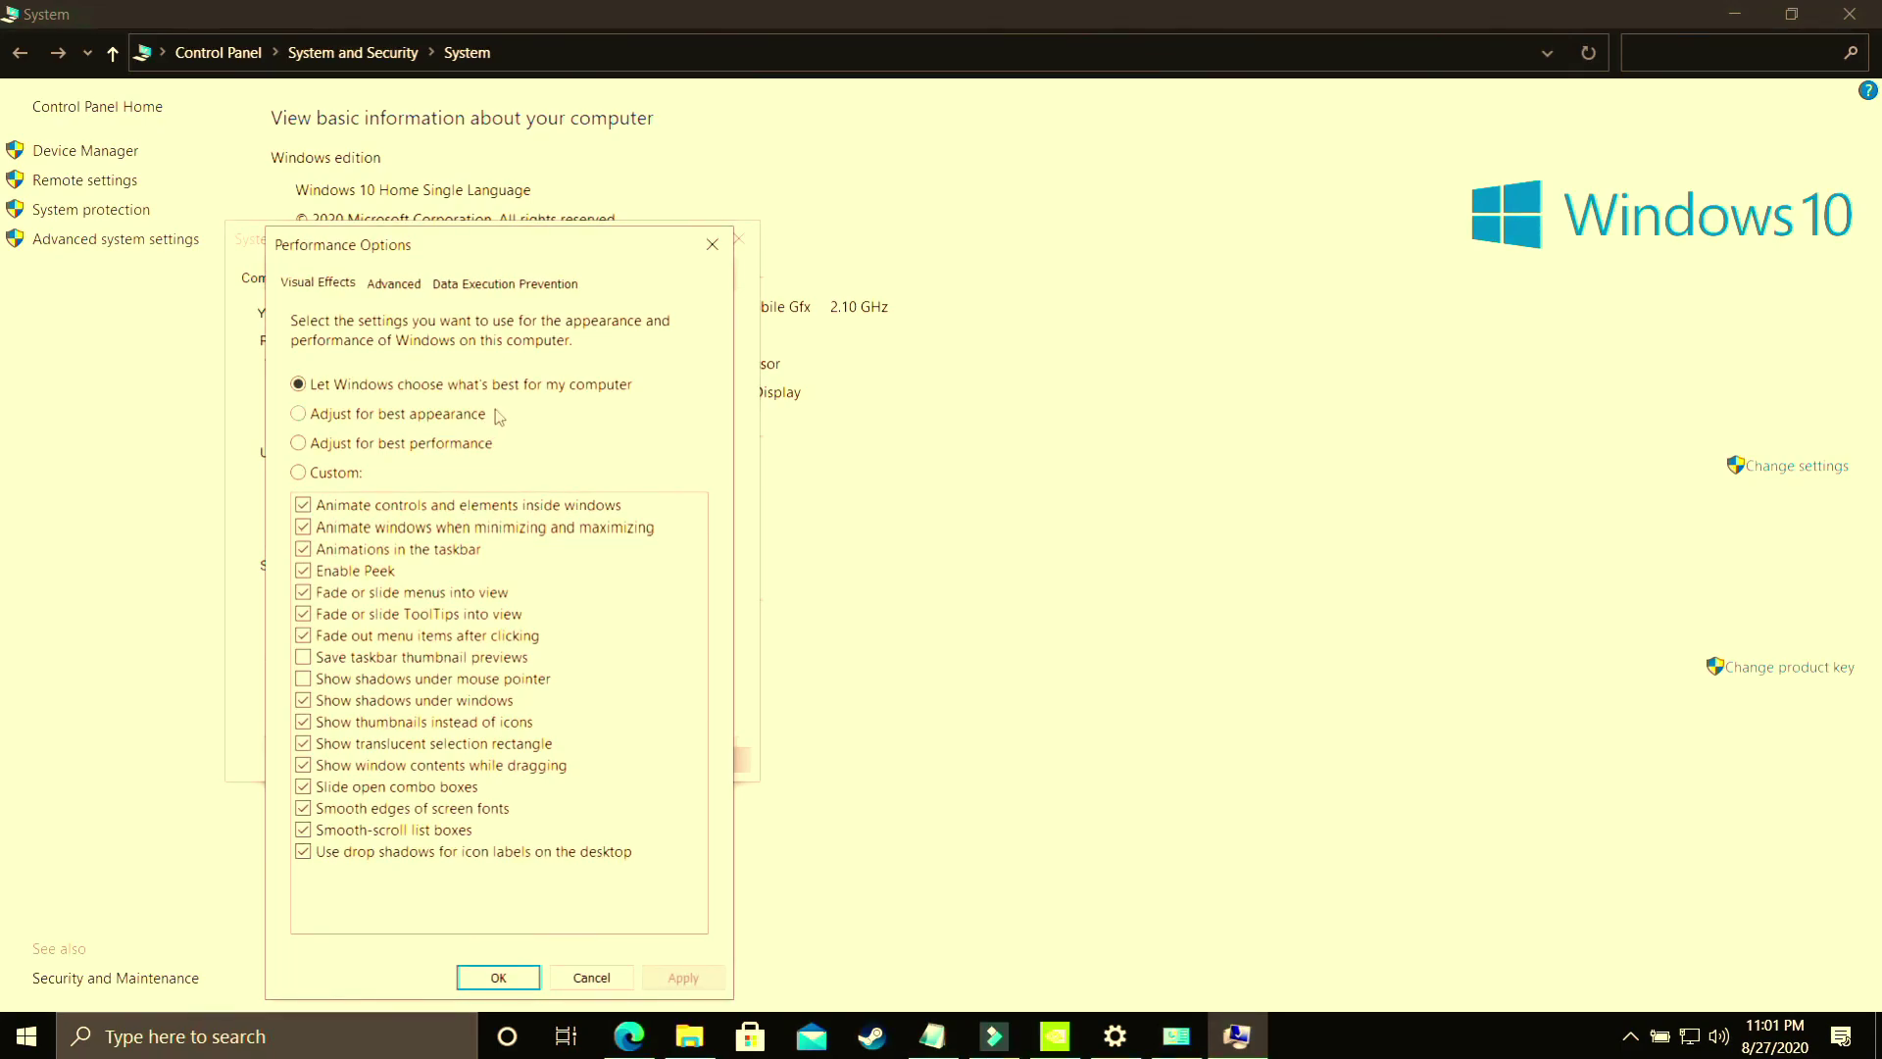
{"action": "left_click", "coordinate": [361, 446]}
{"action": "left_click", "coordinate": [672, 976]}
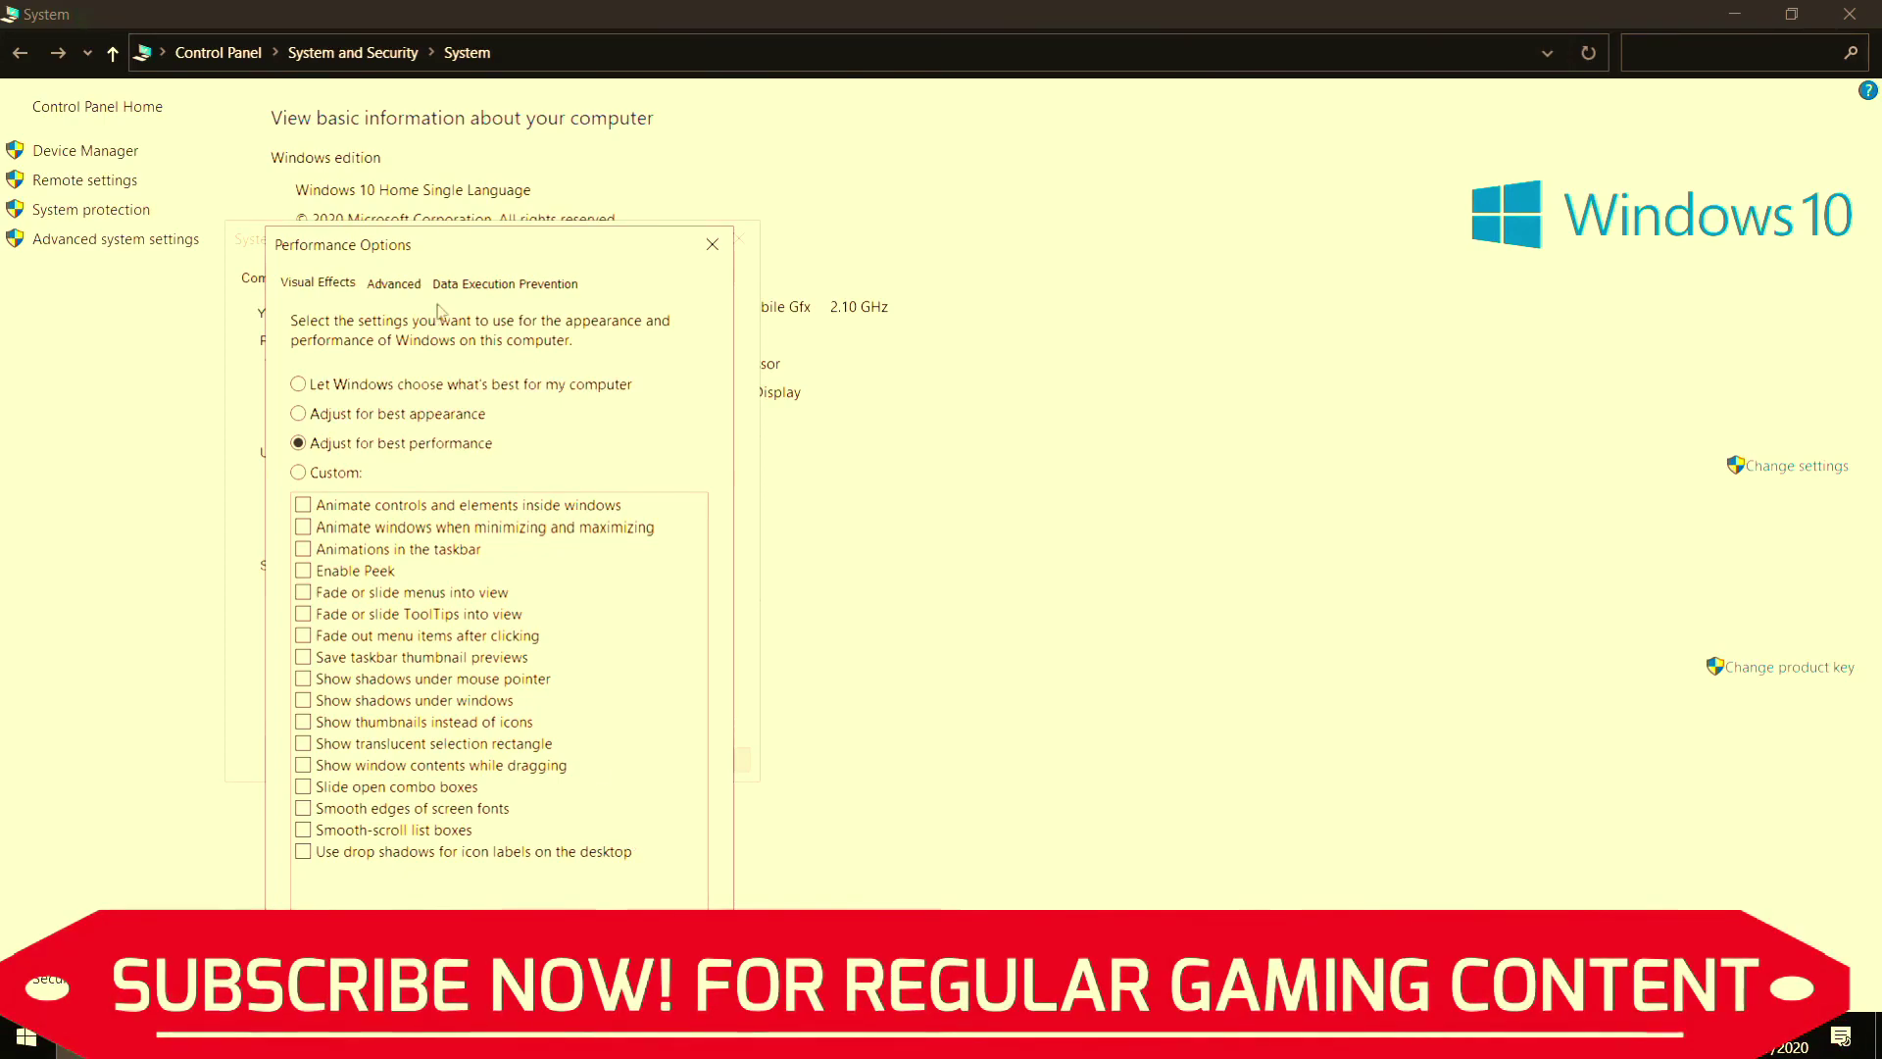
- Set the processor scheduling in the advanced Performance Options to favor Programs
{"action": "left_click", "coordinate": [394, 283]}
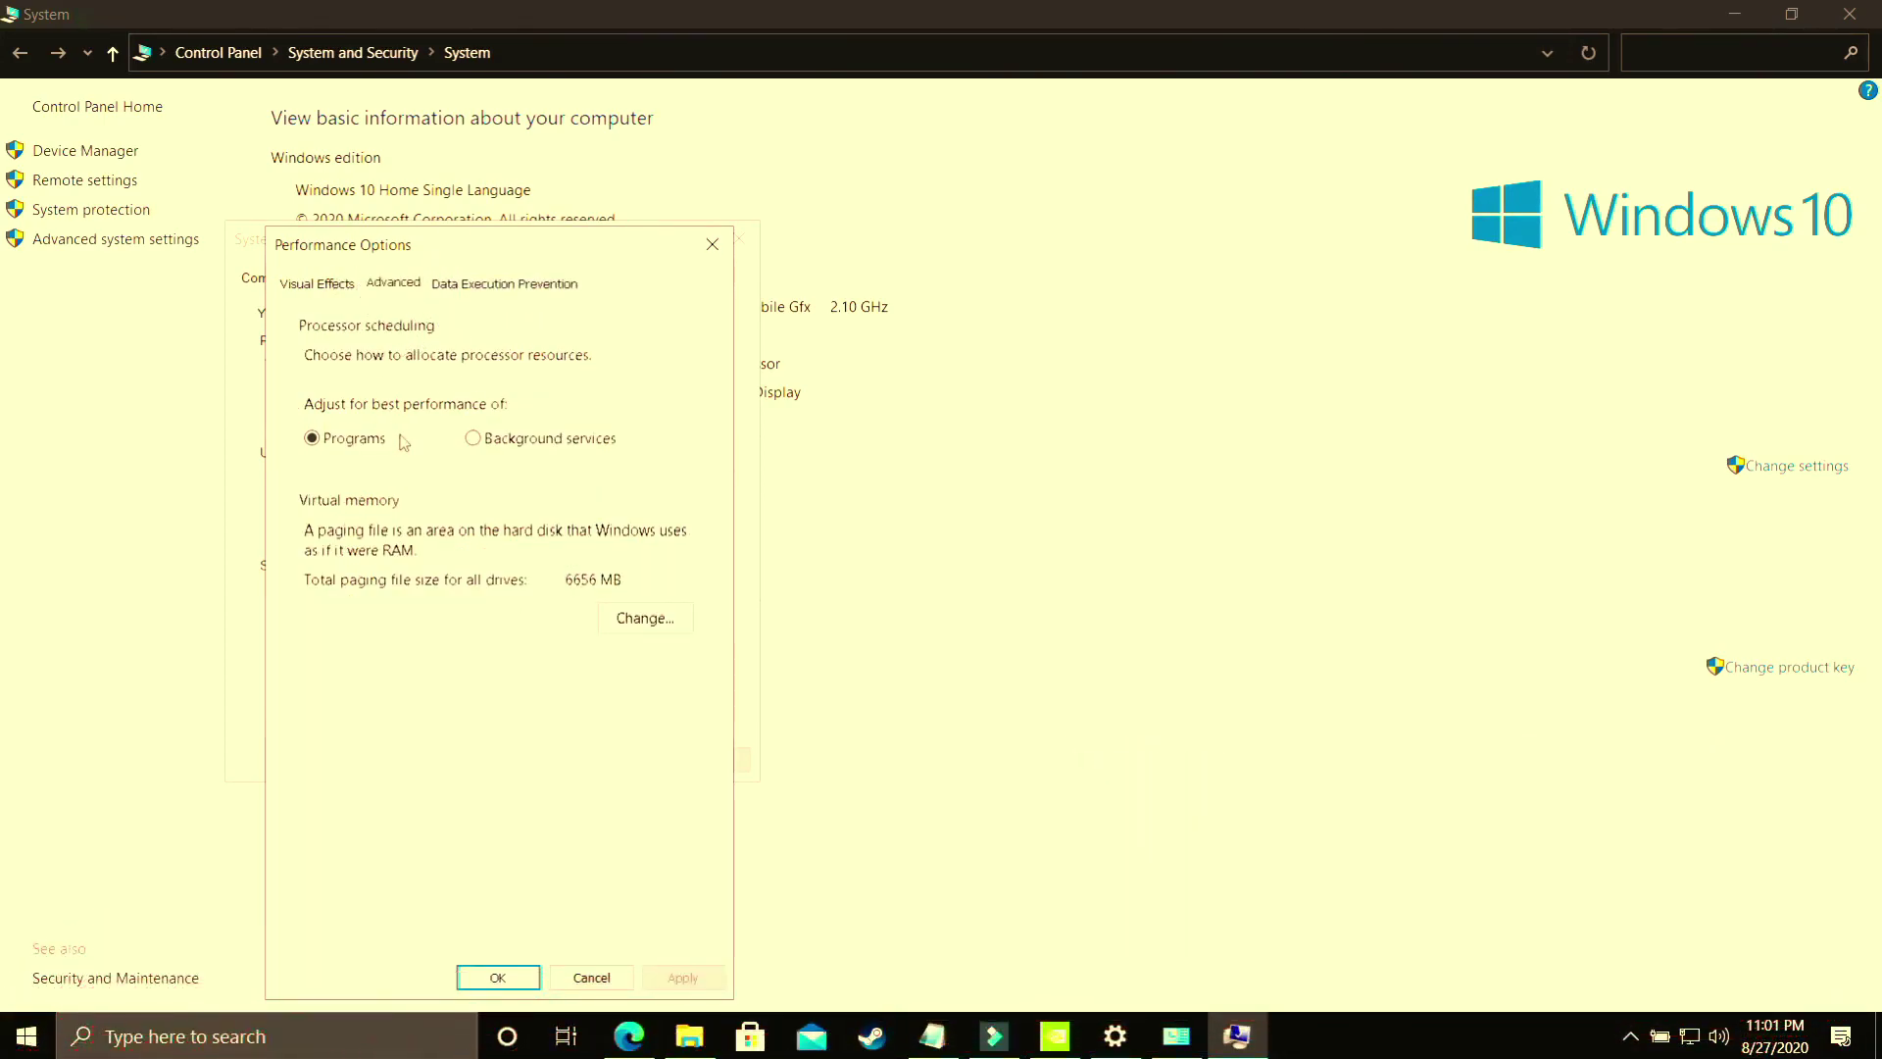
{"action": "left_click", "coordinate": [492, 443]}
{"action": "left_click", "coordinate": [330, 441]}
- Open the virtual memory settings, turn off automatic paging file management and give drive C: a custom initial size of 1896 MB
{"action": "left_click", "coordinate": [643, 621]}
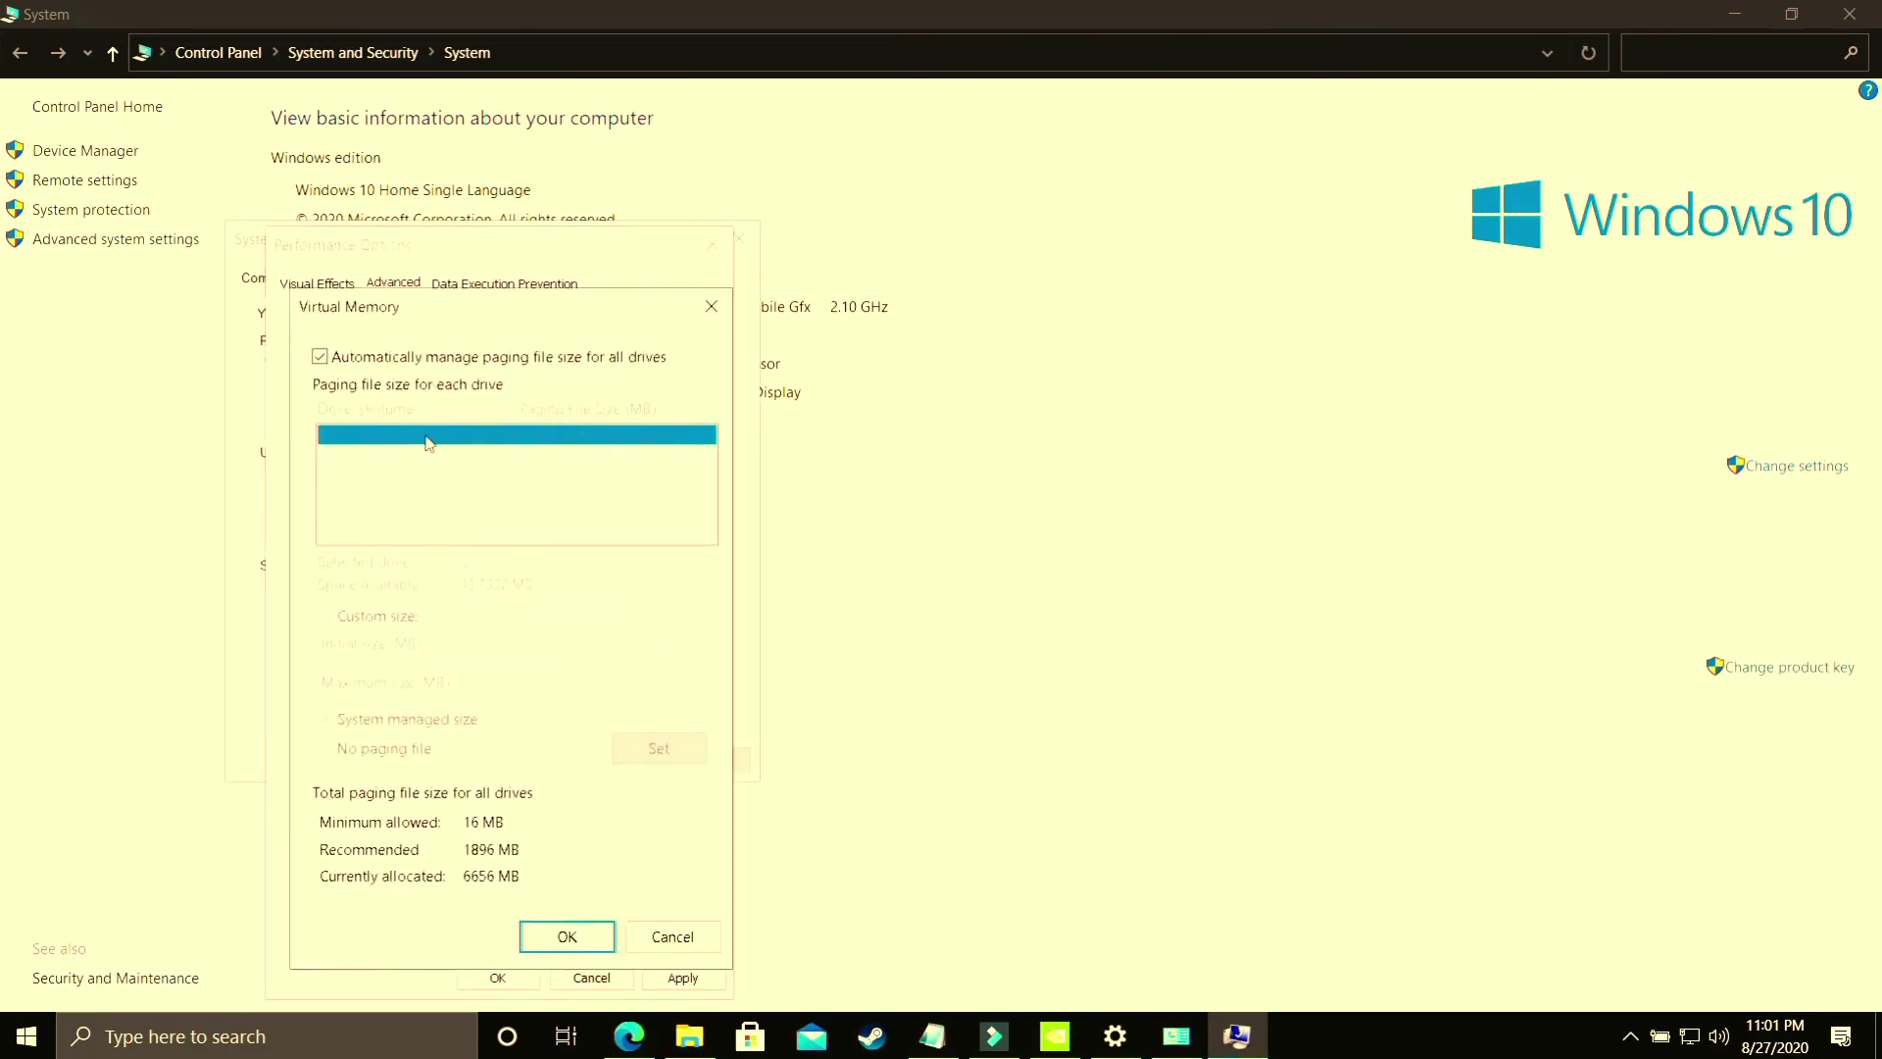
{"action": "left_click", "coordinate": [320, 358]}
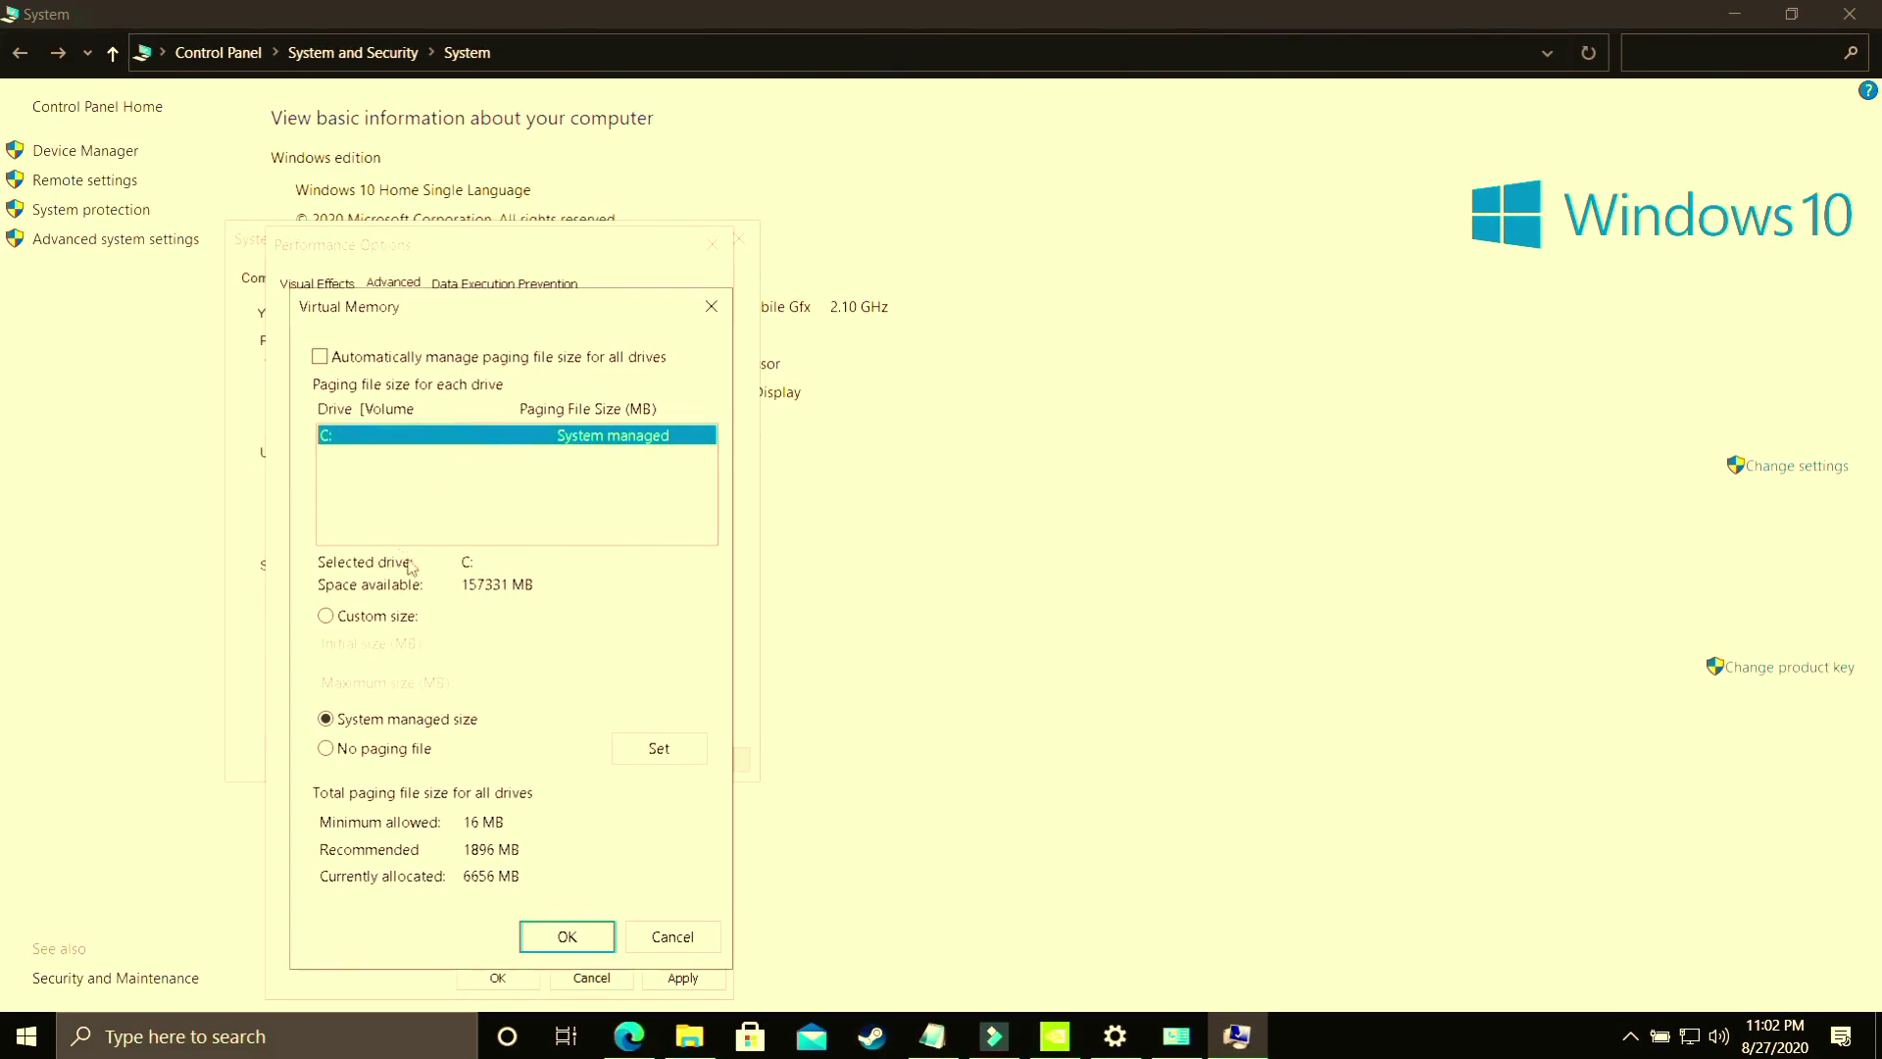
{"action": "left_click", "coordinate": [392, 618]}
{"action": "left_click", "coordinate": [509, 644]}
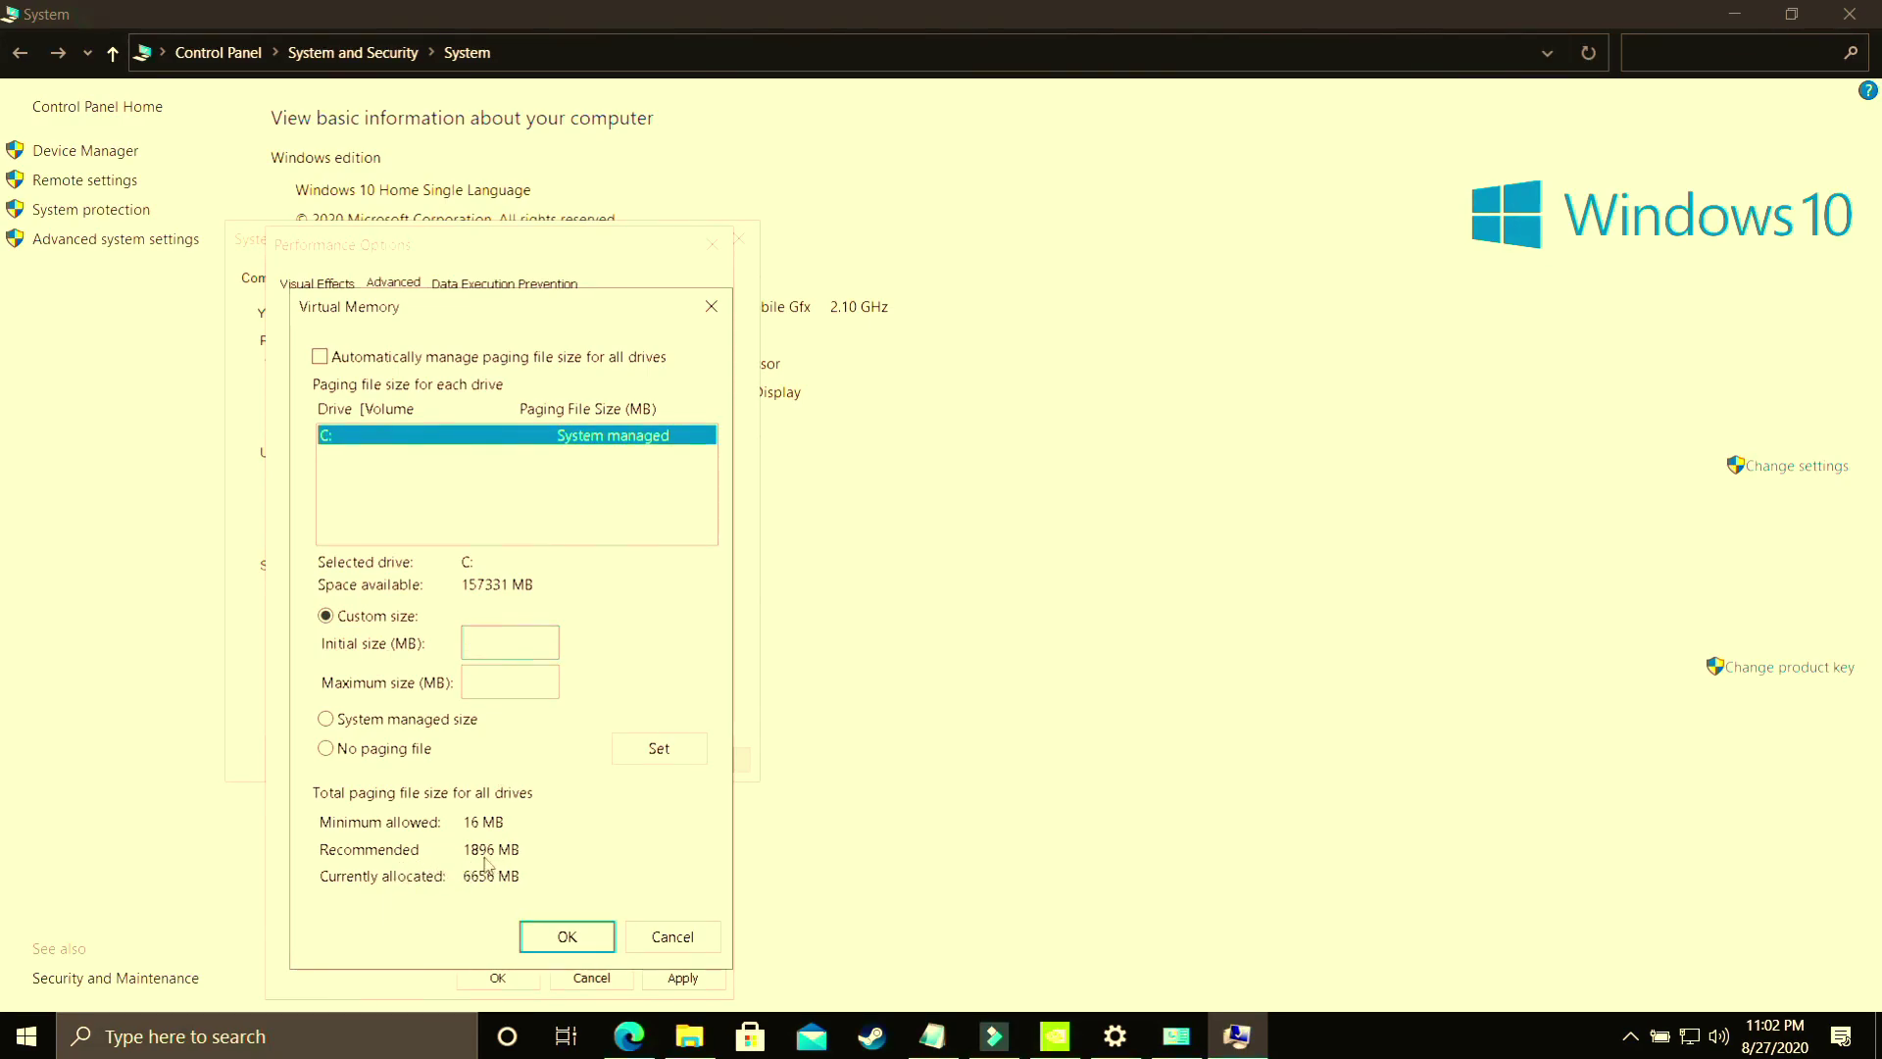
{"action": "left_click", "coordinate": [496, 637]}
{"action": "type", "text": "1896"}
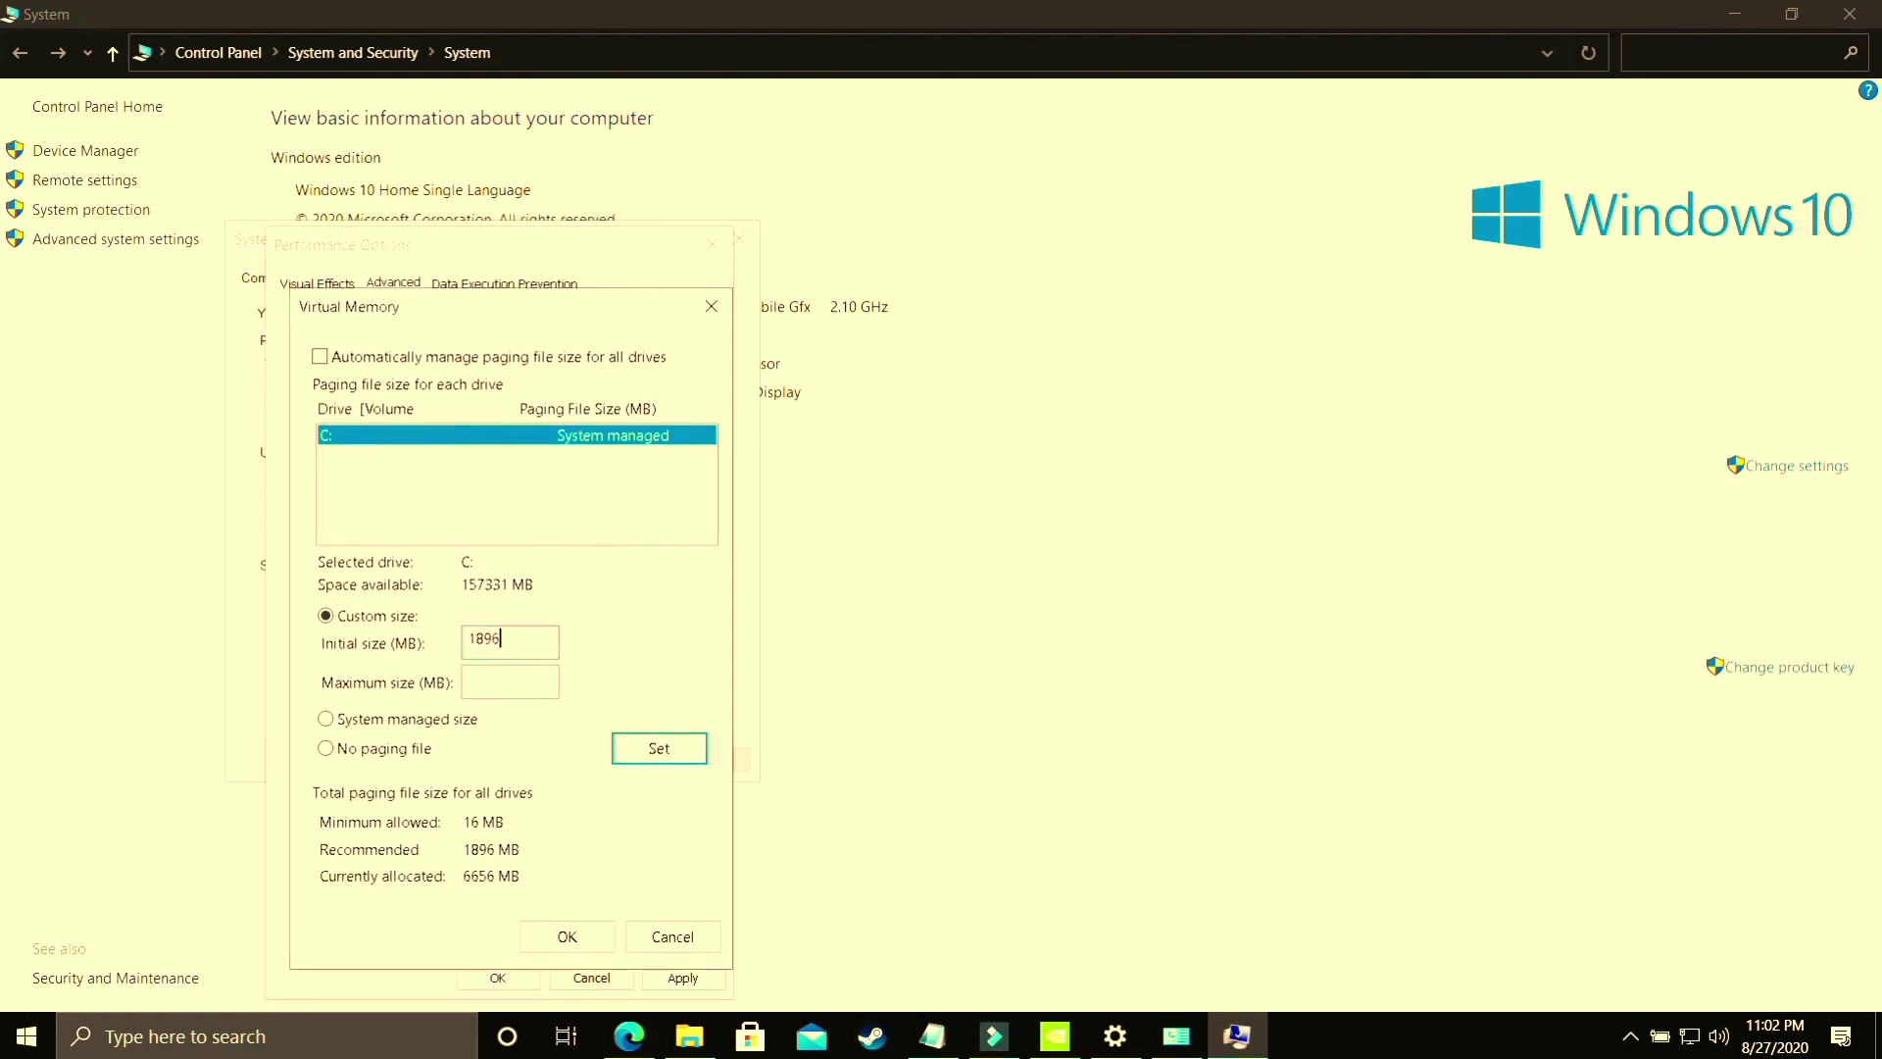
- Calculate 8 × 1024 in Calculator and set the maximum paging file size to 8192 MB
{"action": "left_click", "coordinate": [518, 677]}
{"action": "left_click", "coordinate": [186, 1037]}
{"action": "type", "text": "ca"}
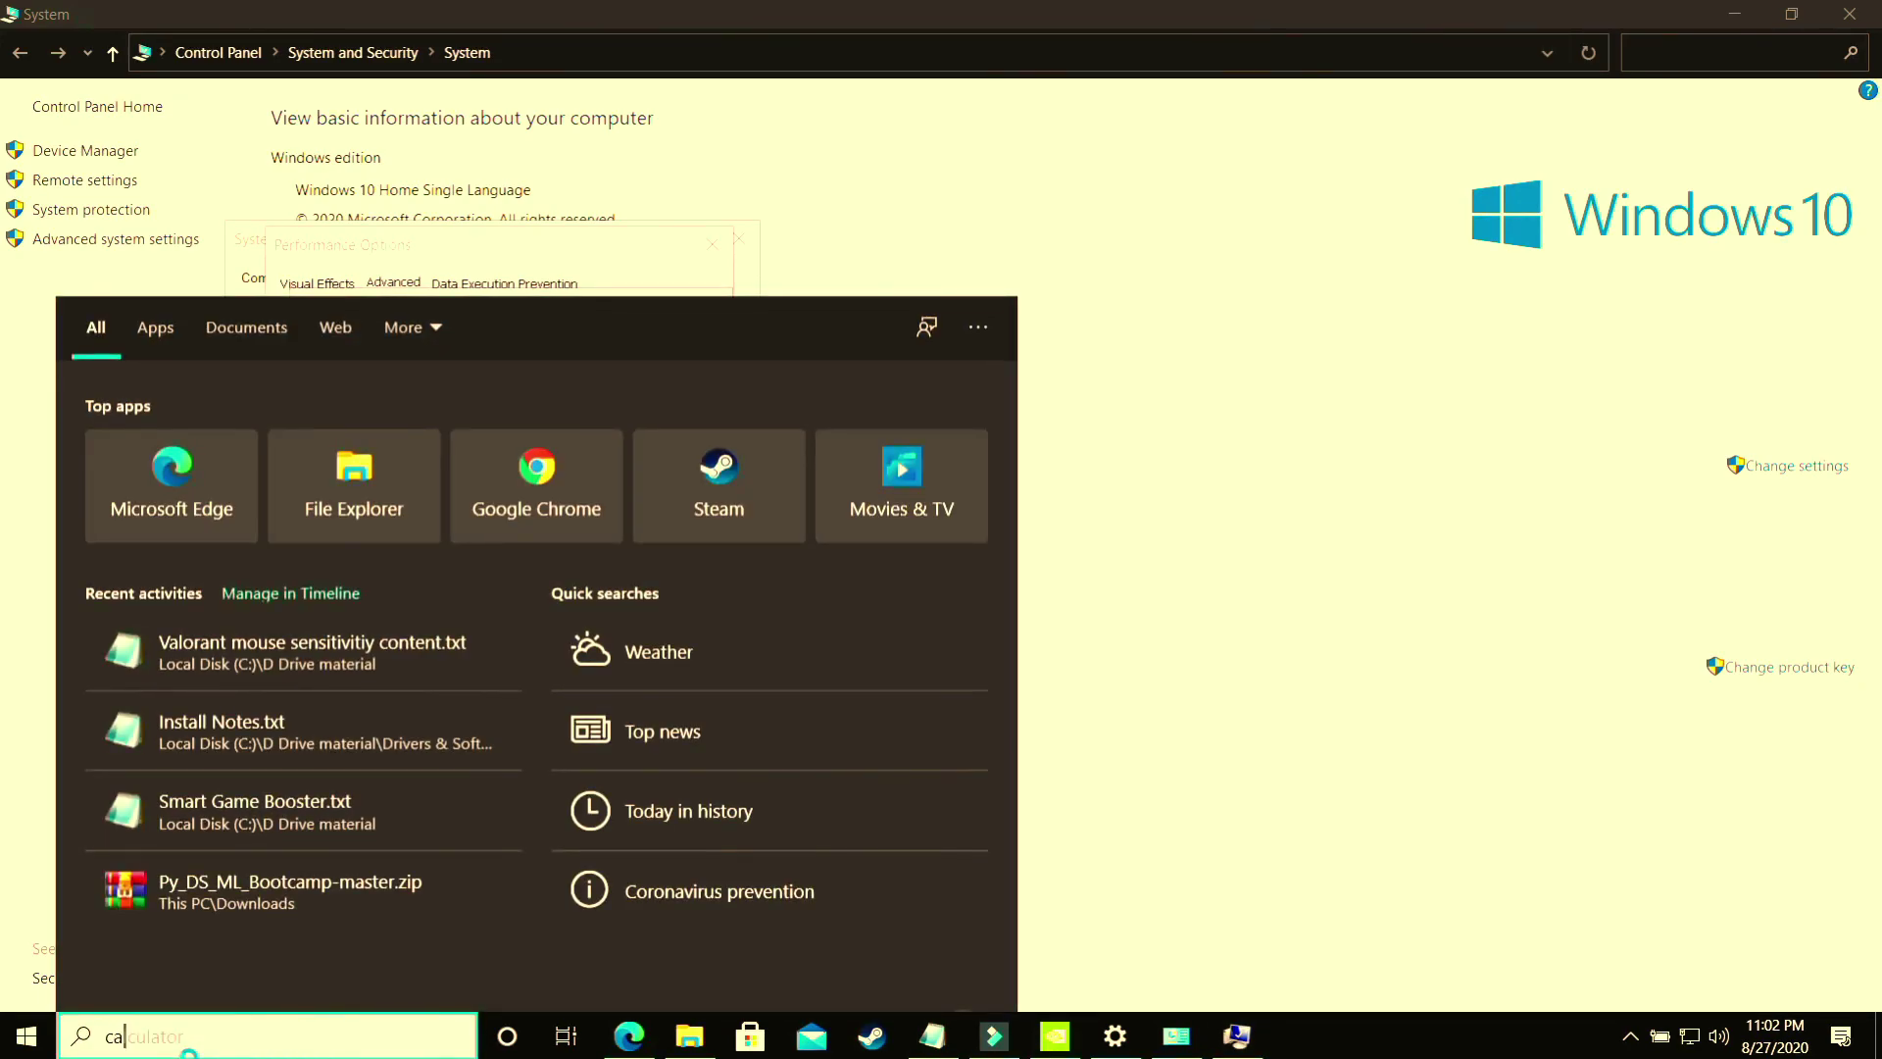
{"action": "type", "text": "lcu"}
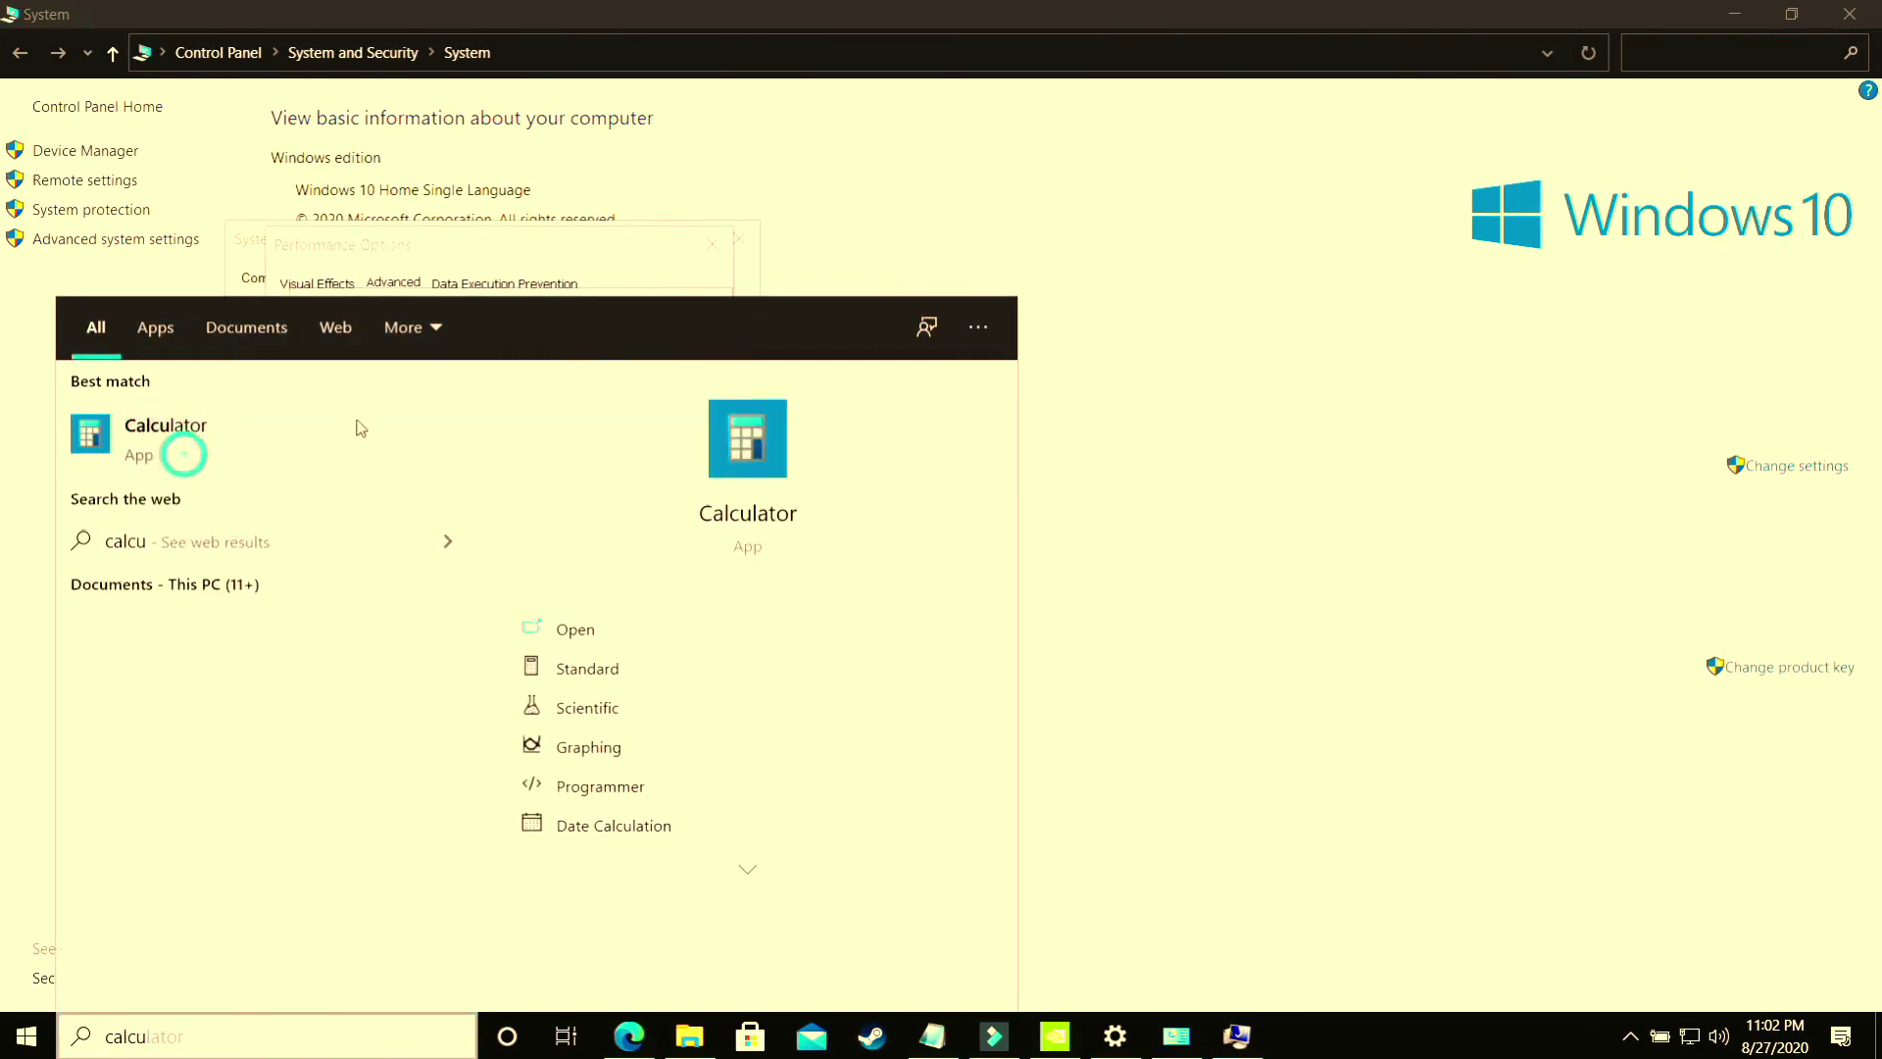
{"action": "left_click_drag", "start_coordinate": [240, 59], "coordinate": [1154, 224]}
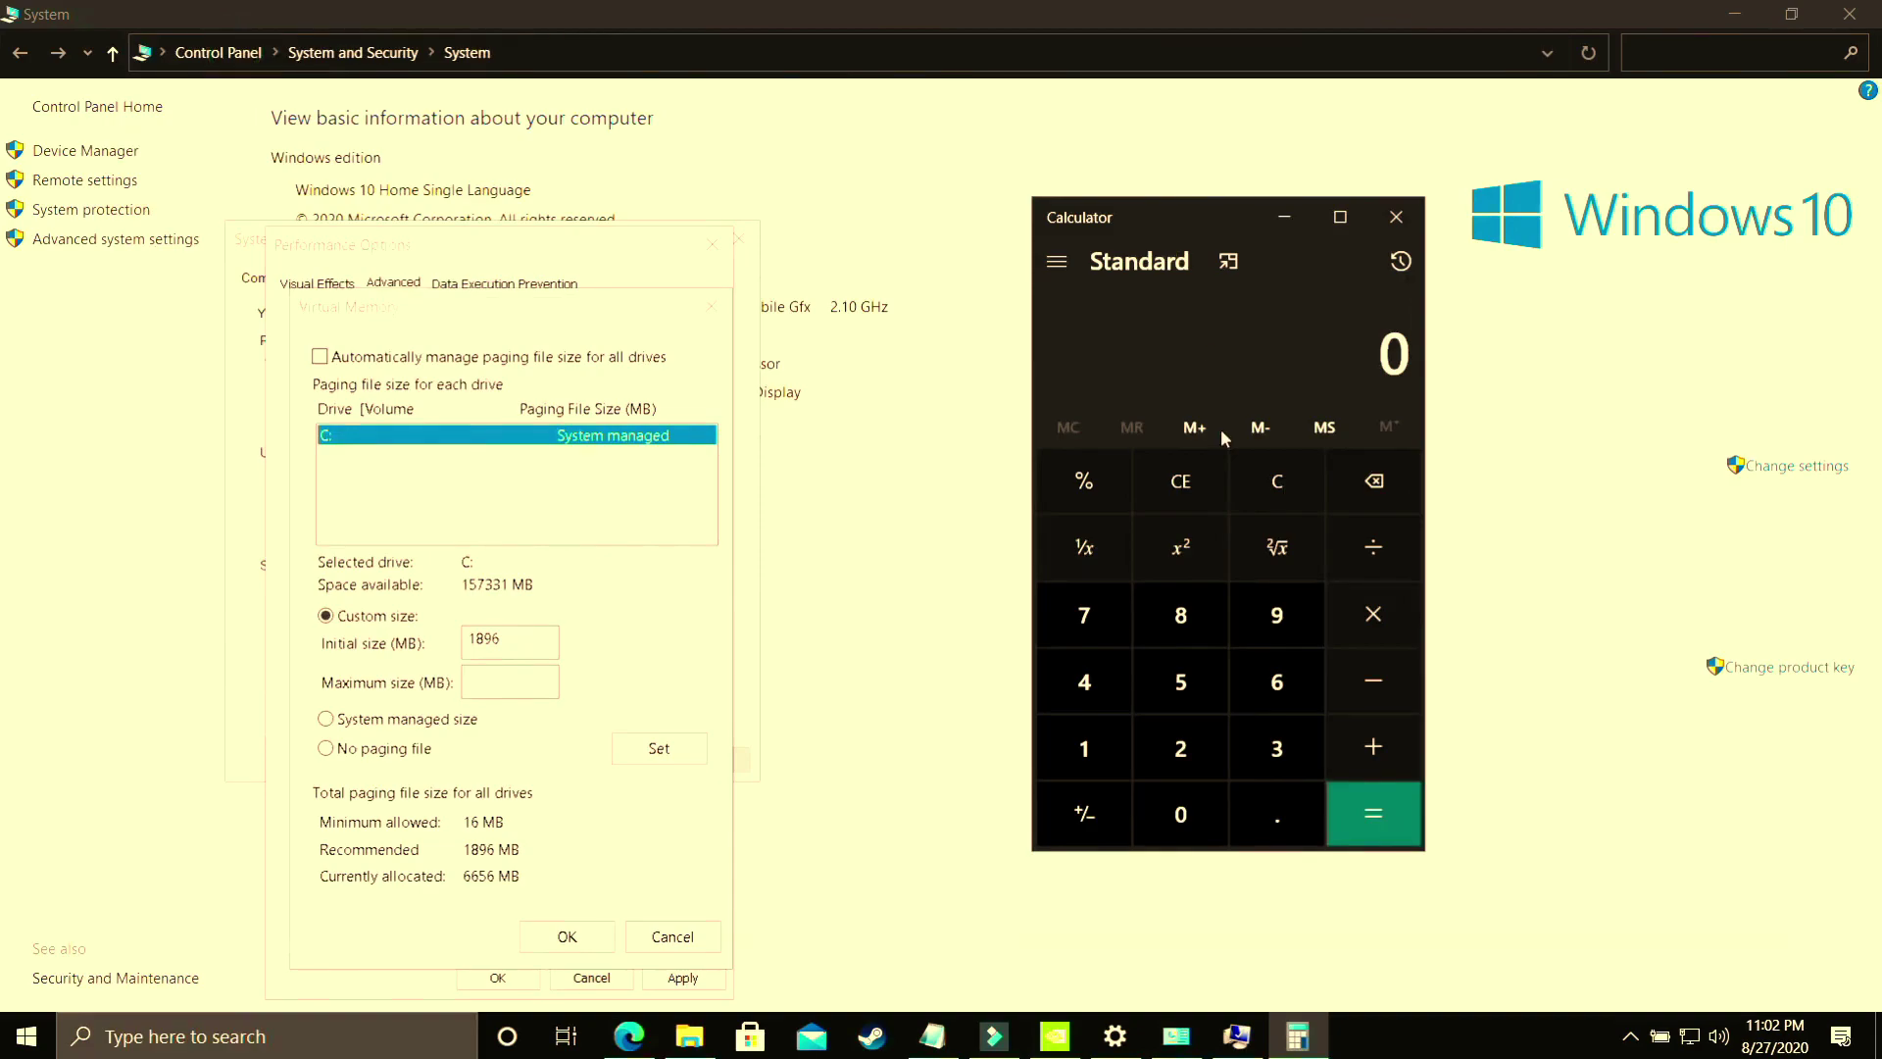
{"action": "type", "text": "8*102"}
{"action": "type", "text": "4"}
{"action": "key", "text": "Return"}
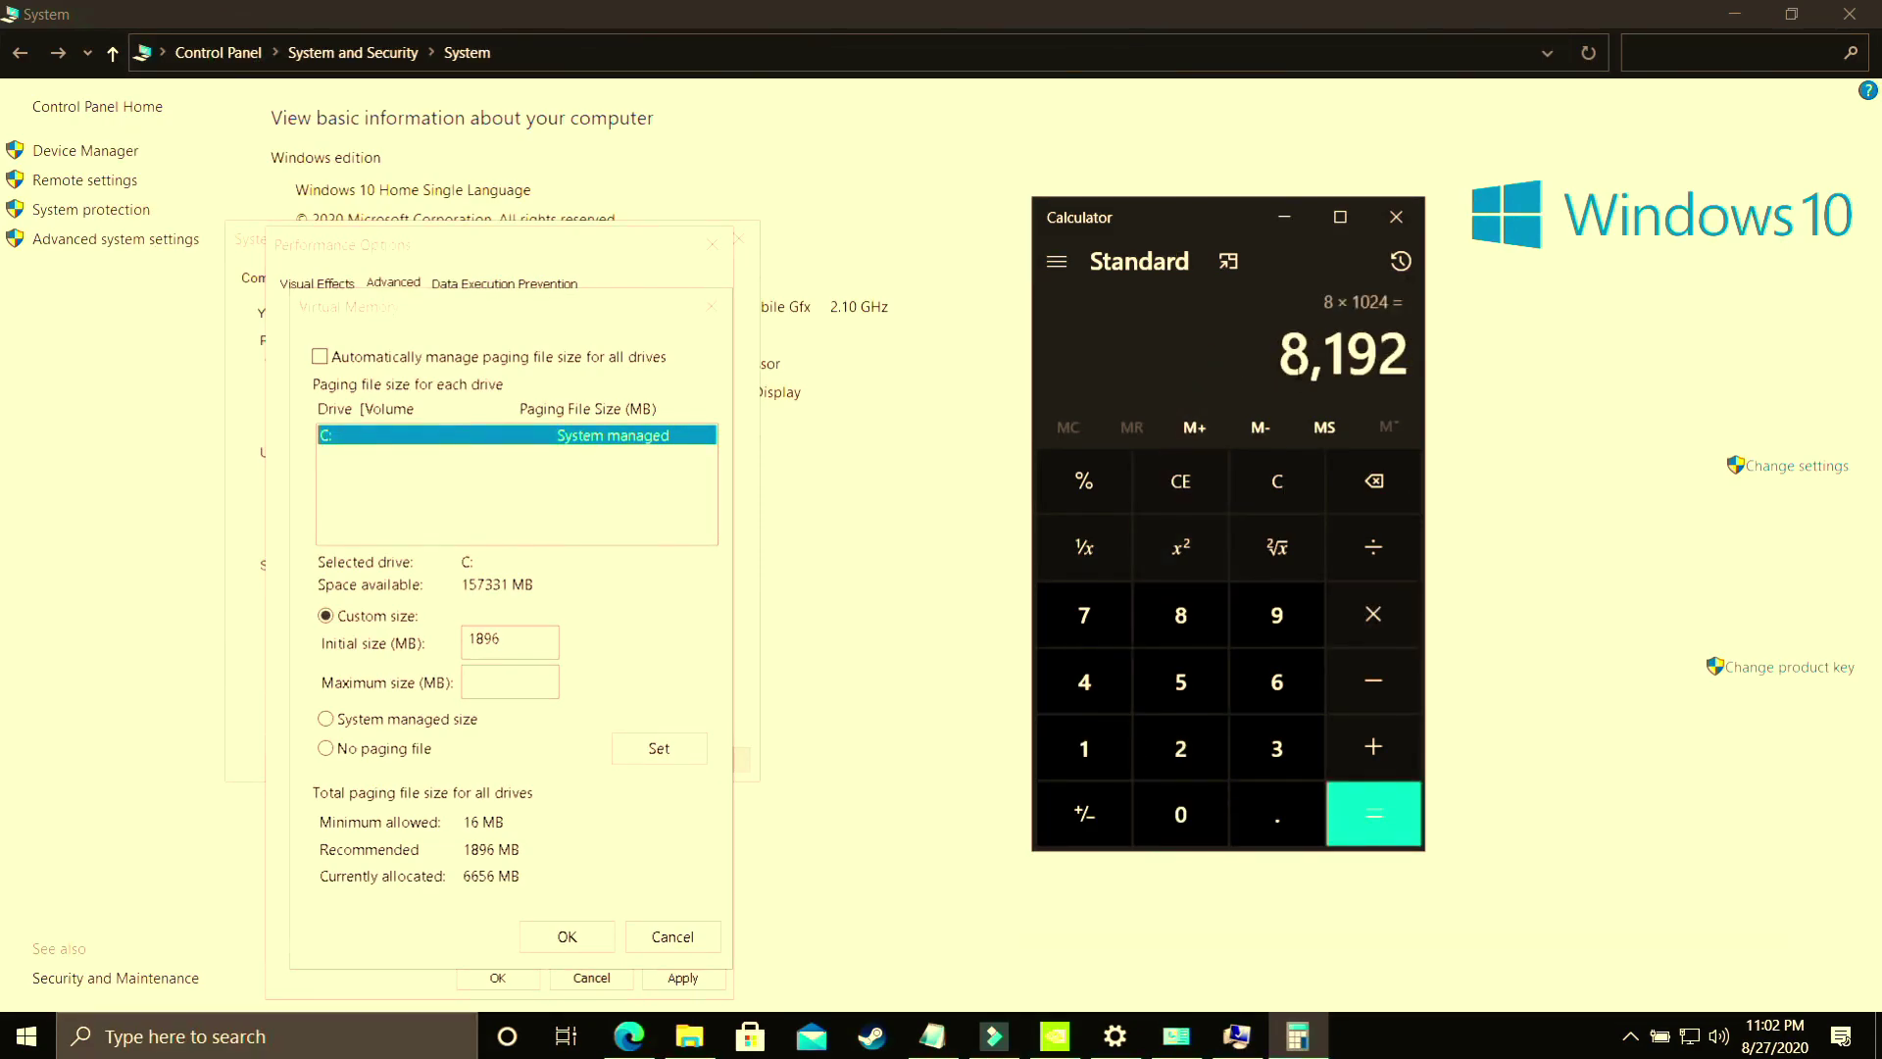
{"action": "left_click", "coordinate": [510, 681]}
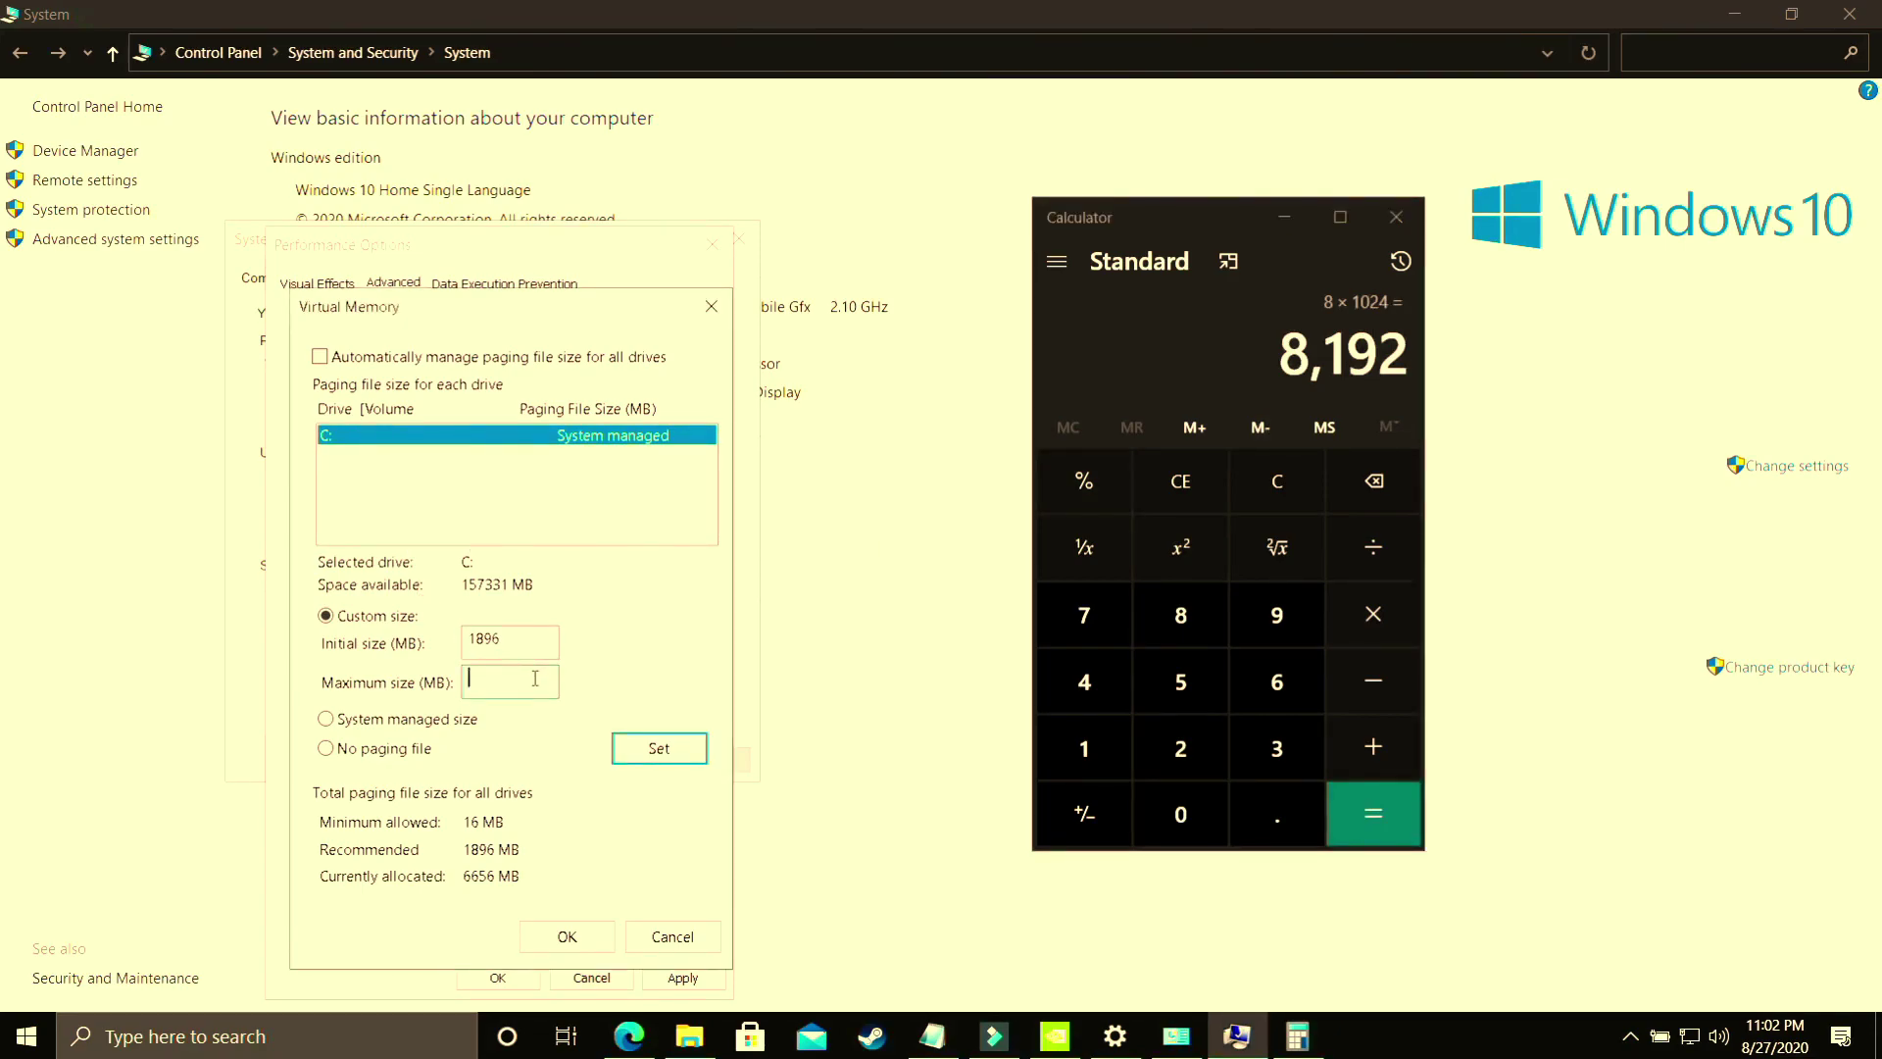
{"action": "type", "text": "8192"}
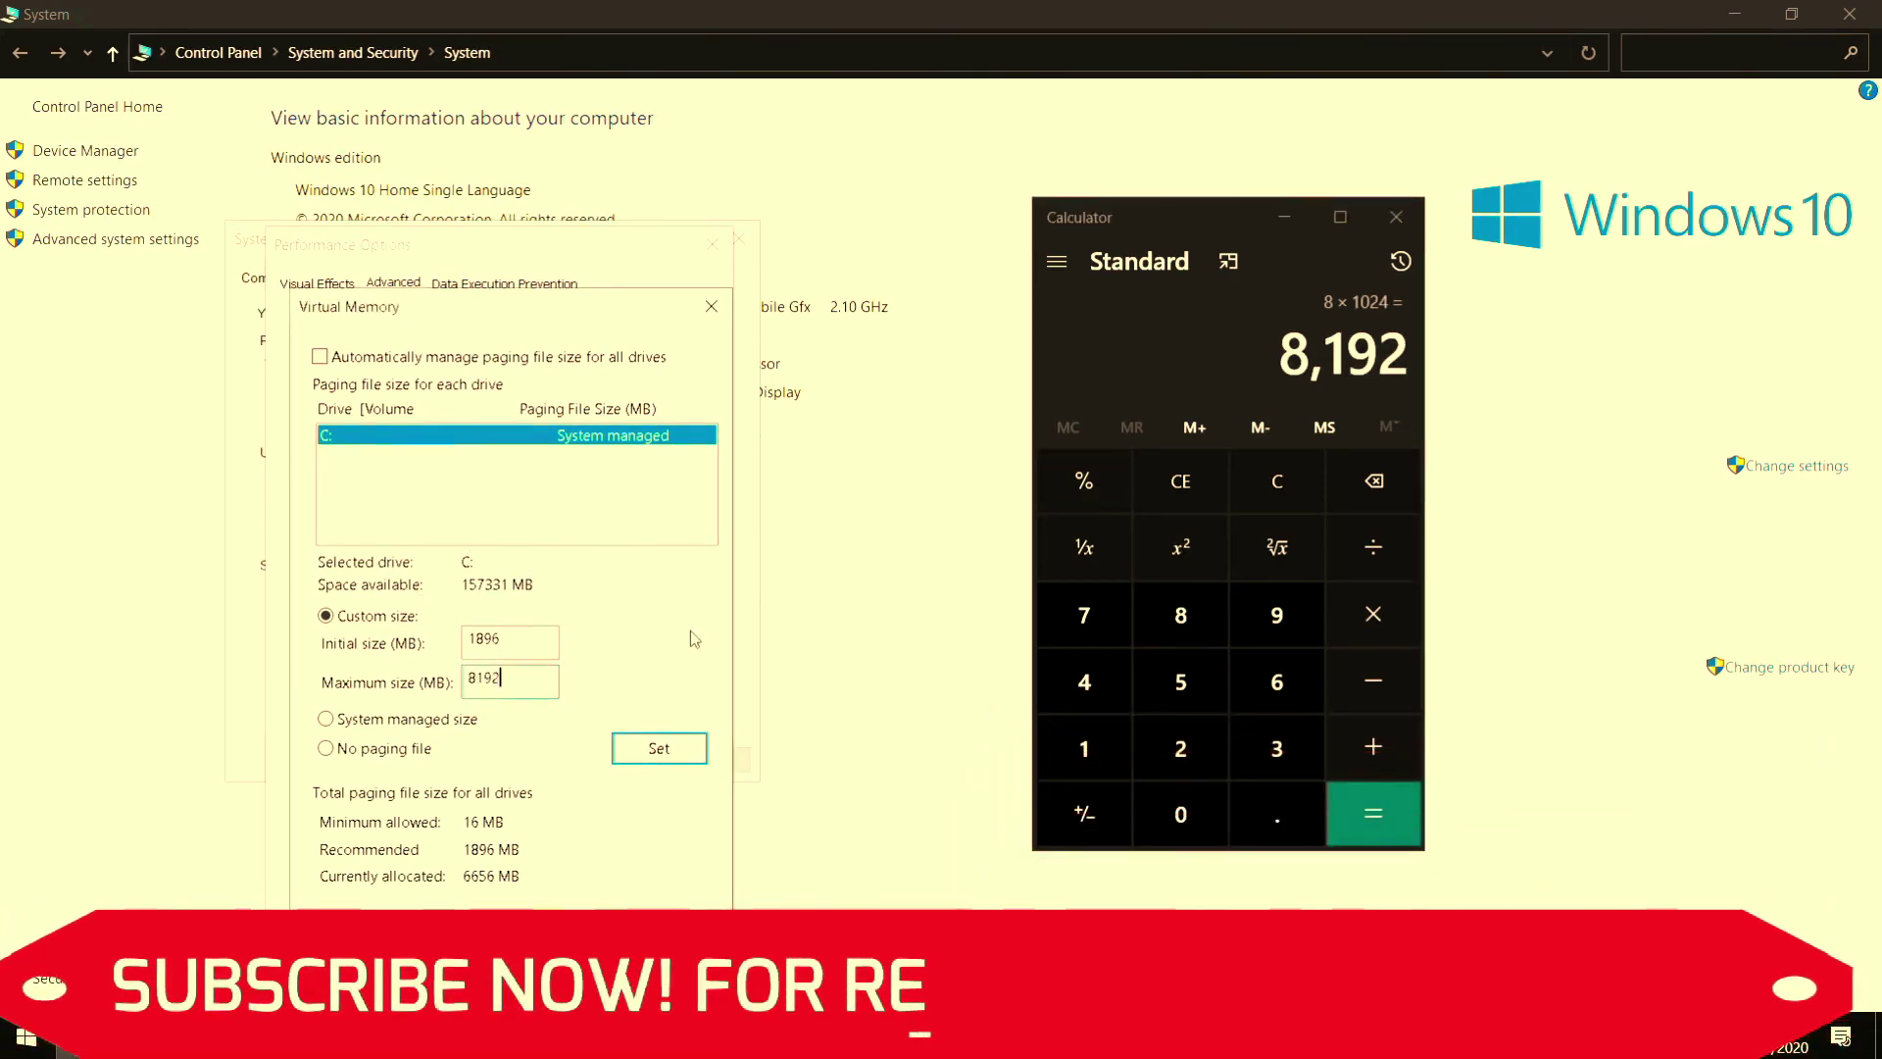
- Calculate 16 × 1024 and 12 × 1024 in Calculator as alternative maximum sizes, then close Calculator
{"action": "left_click", "coordinate": [1265, 485]}
{"action": "type", "text": "16*1024"}
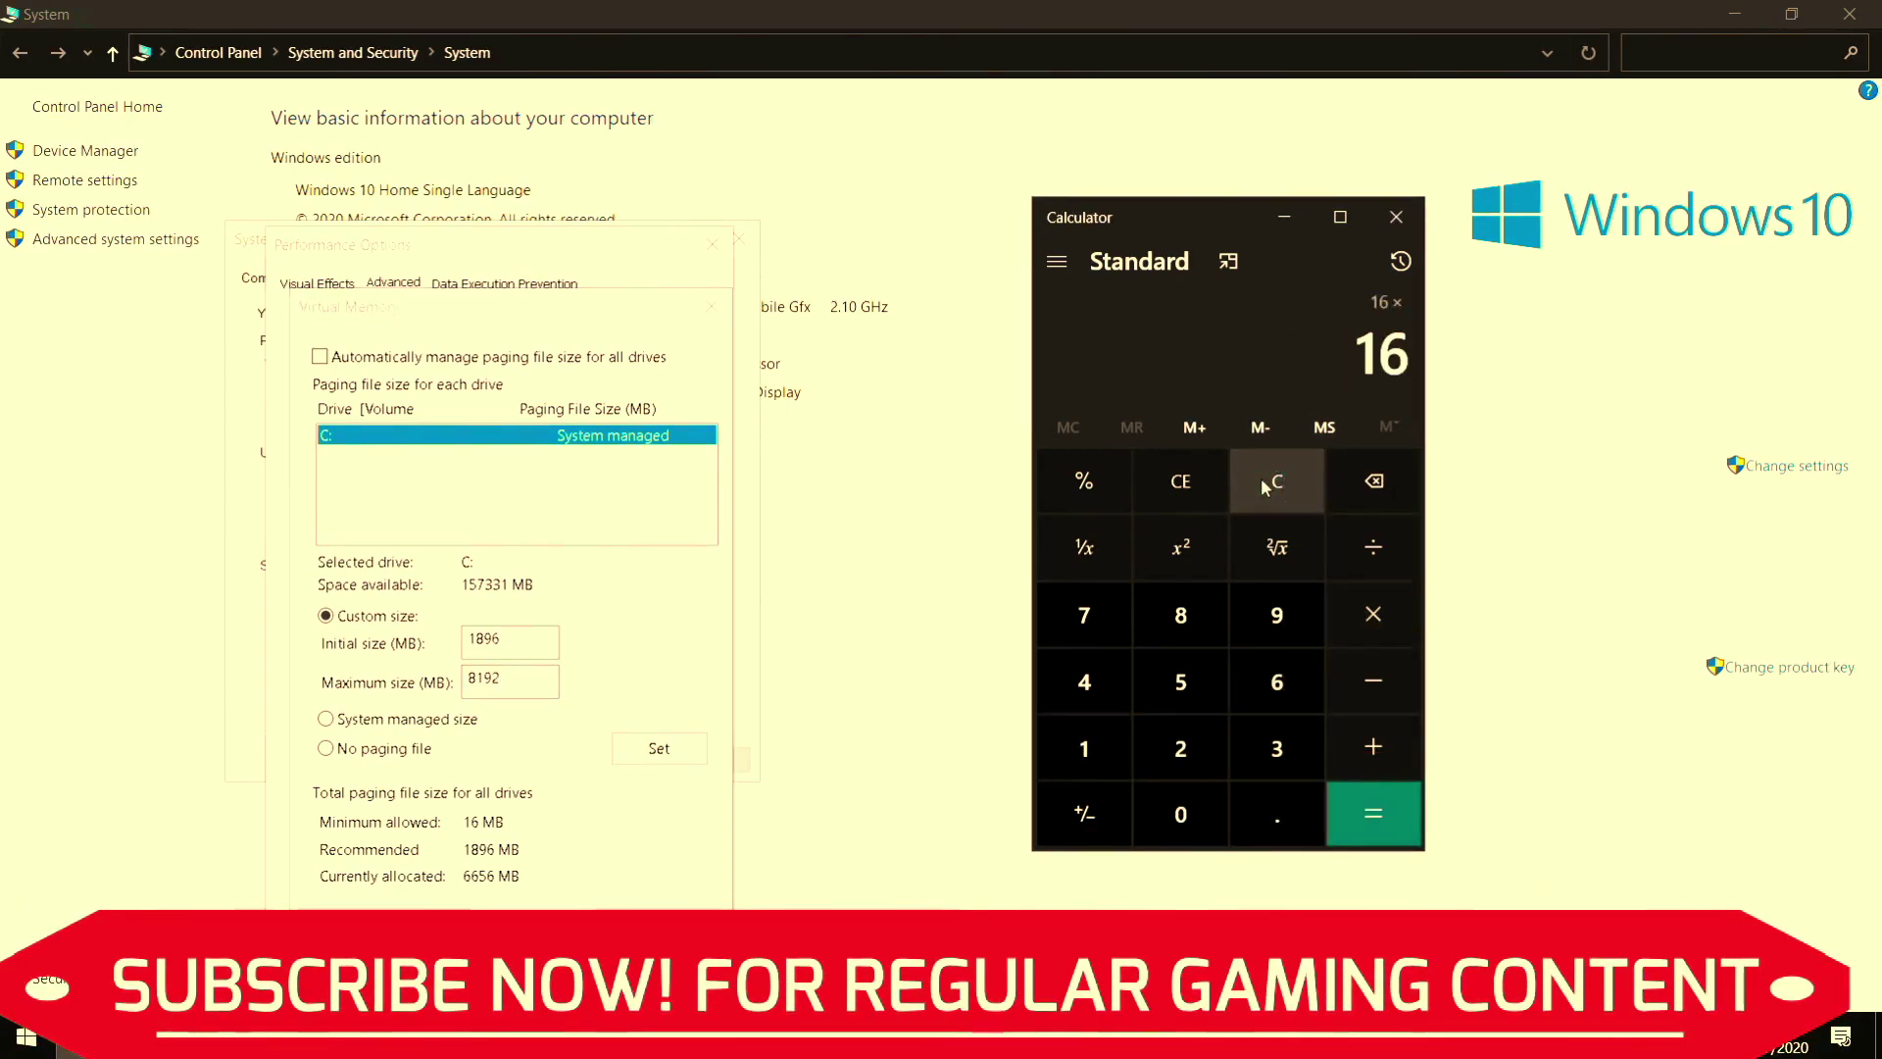
{"action": "key", "text": "Return"}
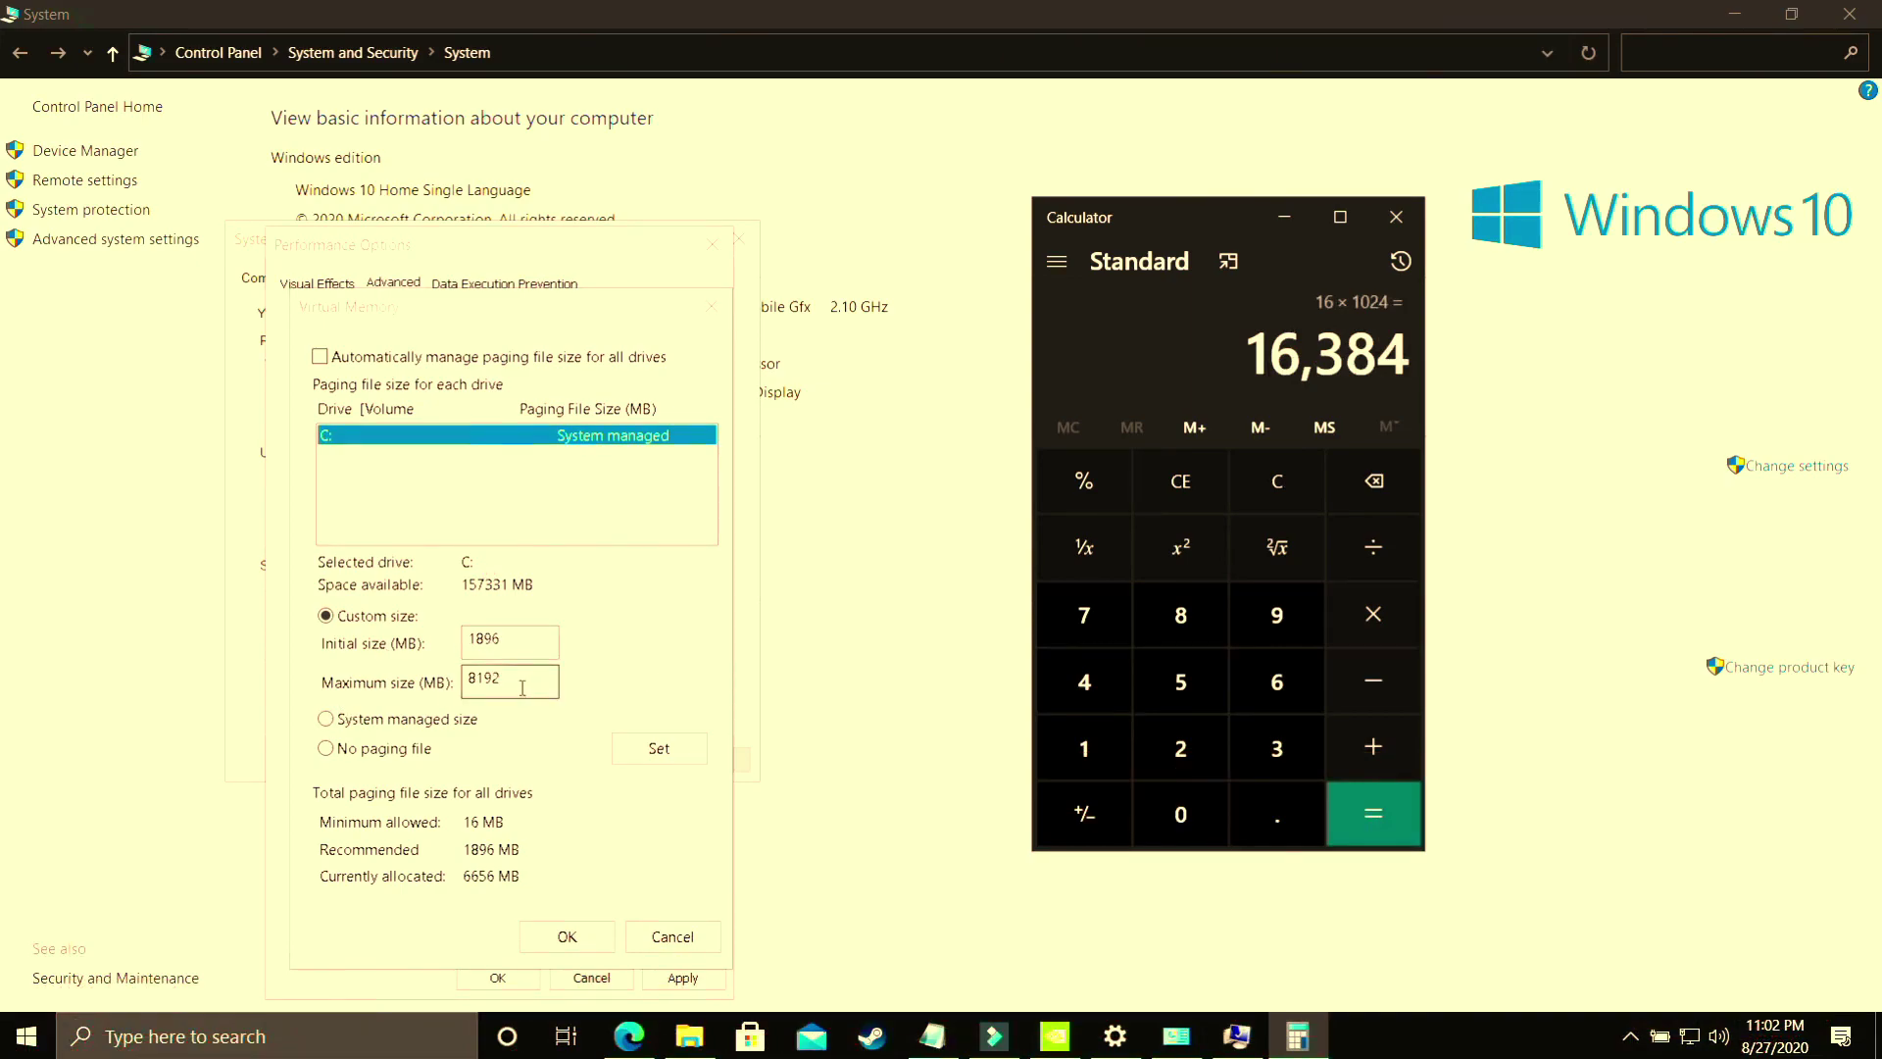
{"action": "left_click_drag", "start_coordinate": [509, 676], "coordinate": [451, 686]}
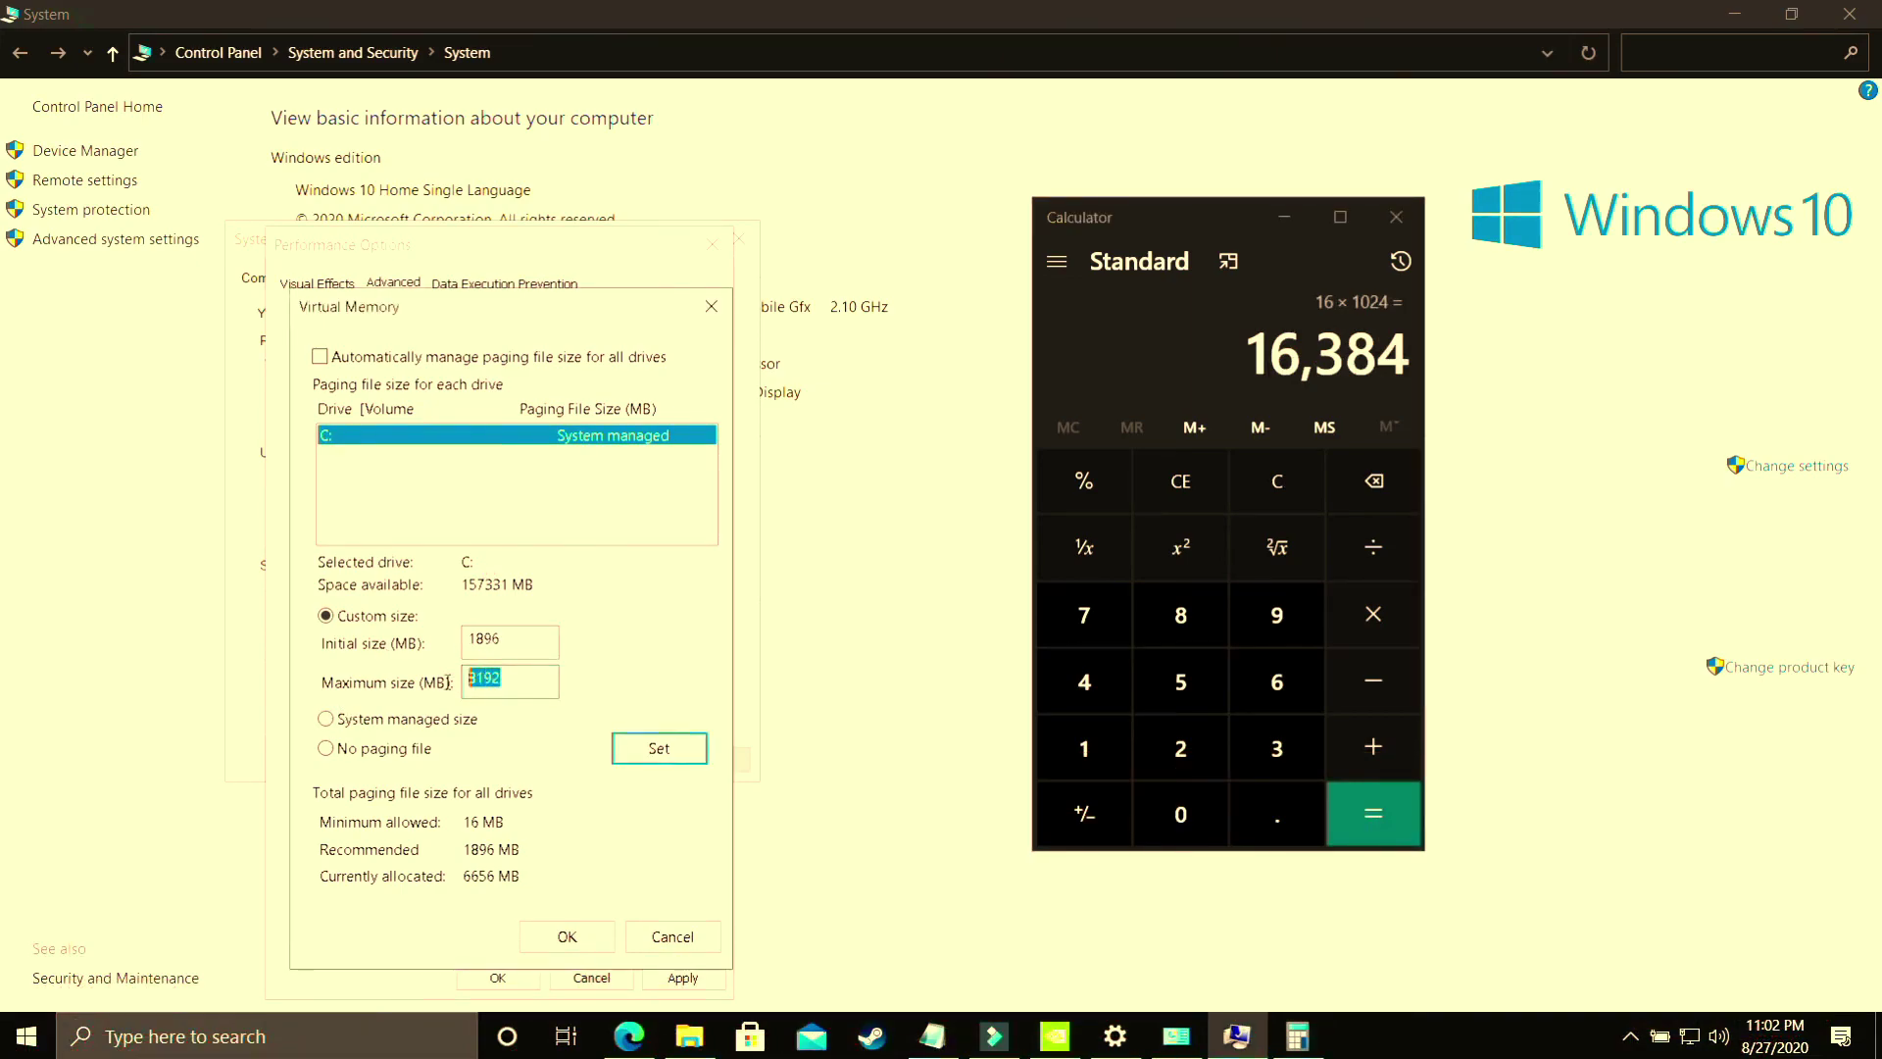
{"action": "left_click", "coordinate": [1277, 495]}
{"action": "type", "text": "12*1024"}
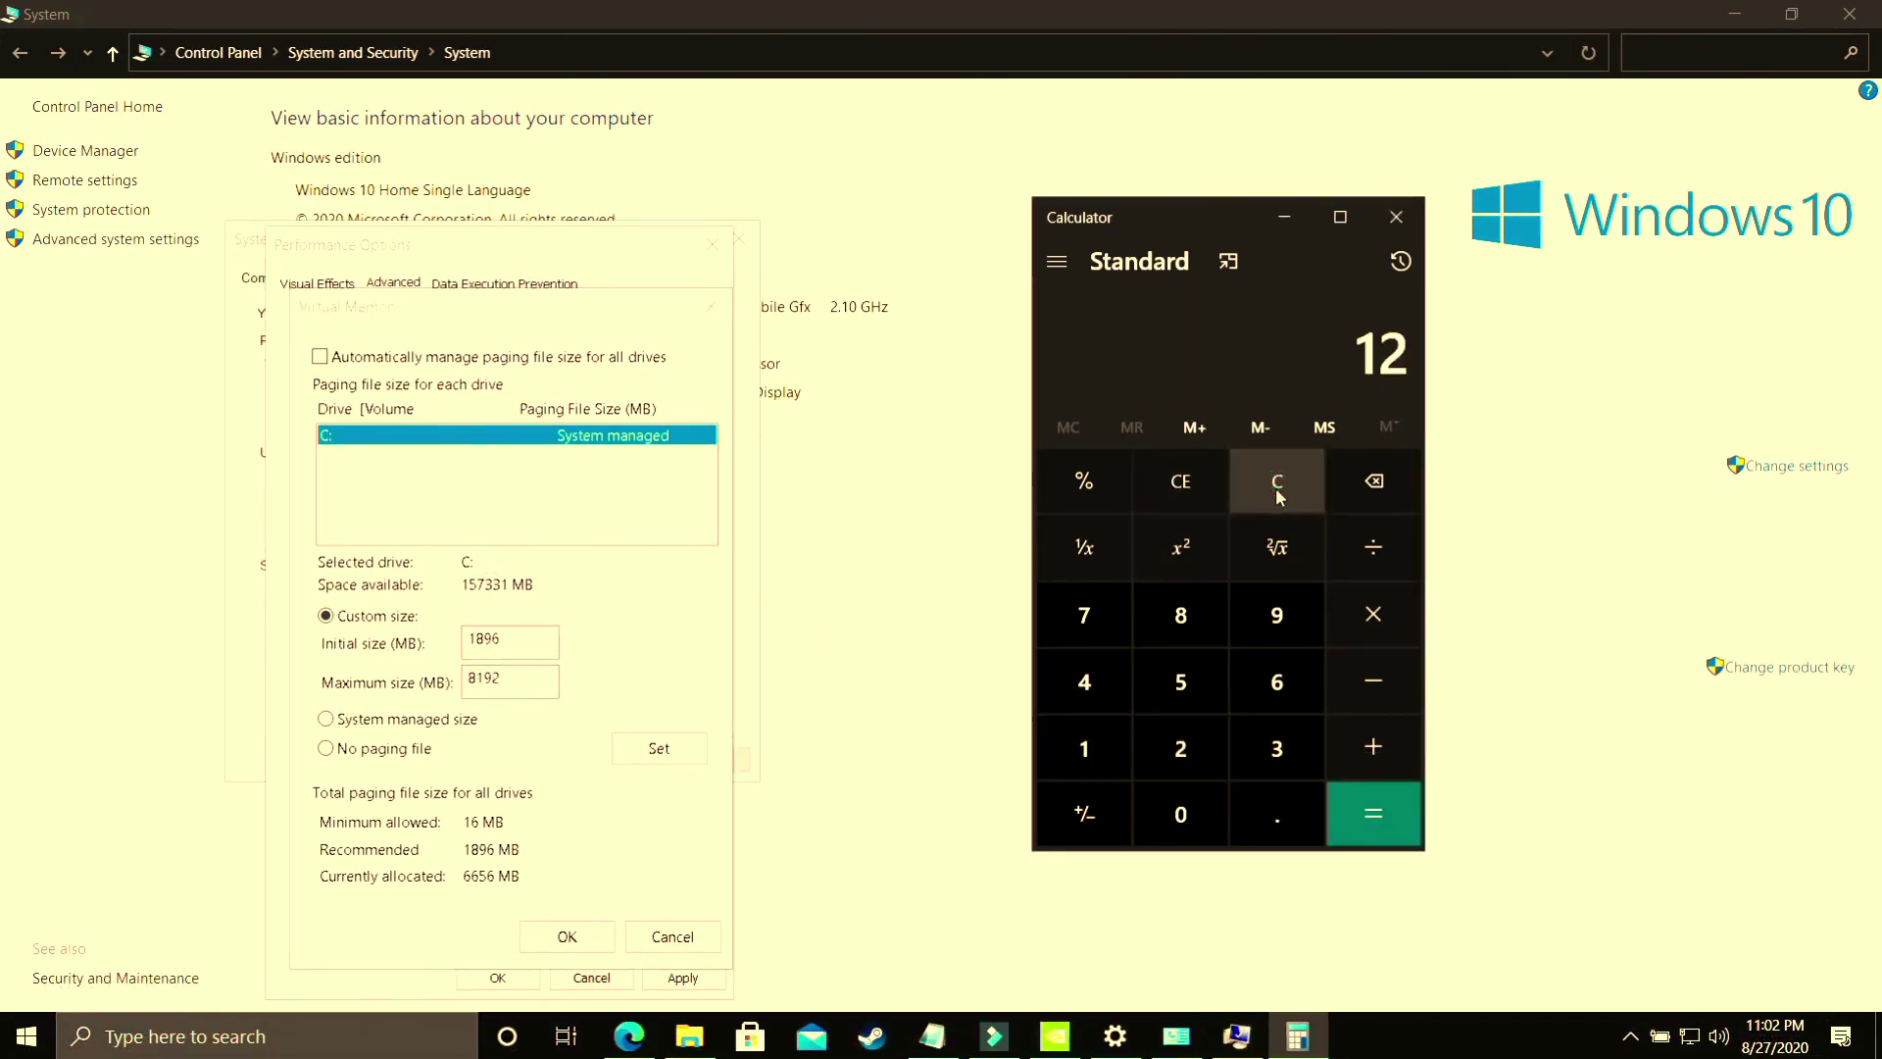
{"action": "key", "text": "Return"}
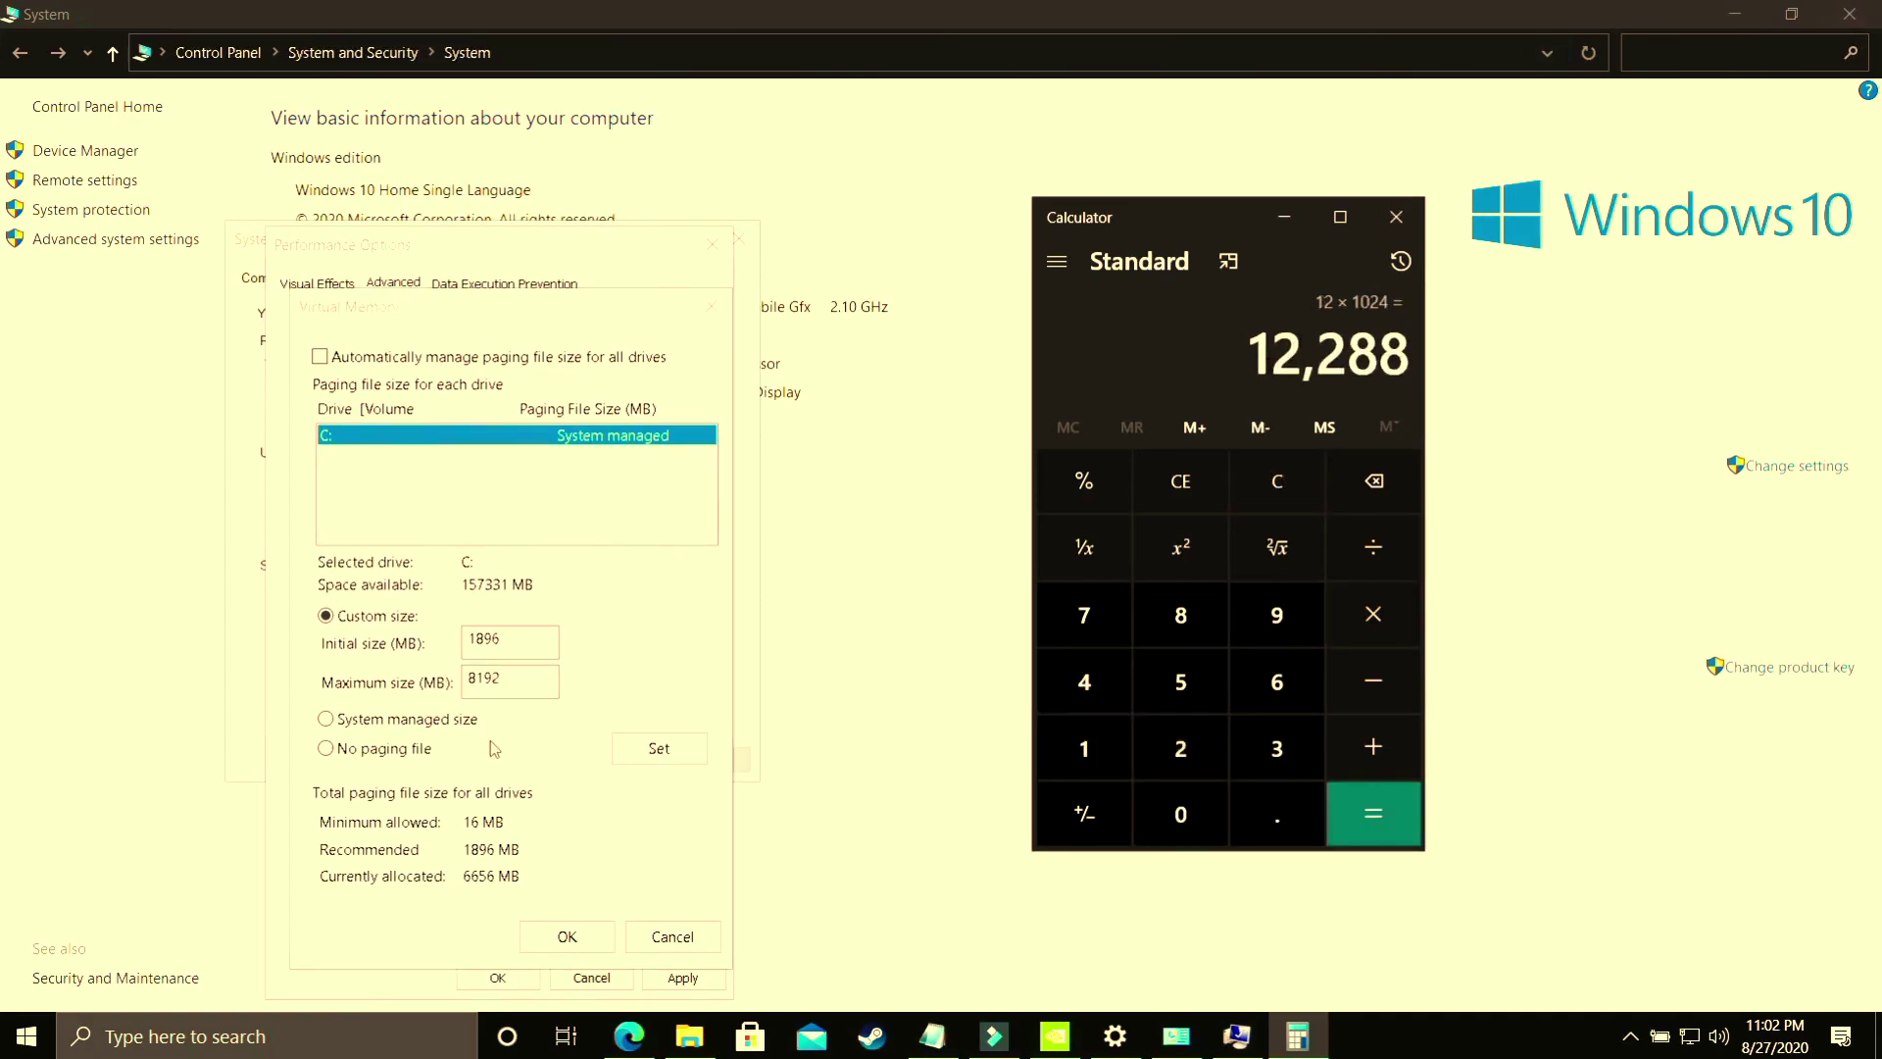
{"action": "double_click", "coordinate": [485, 678]}
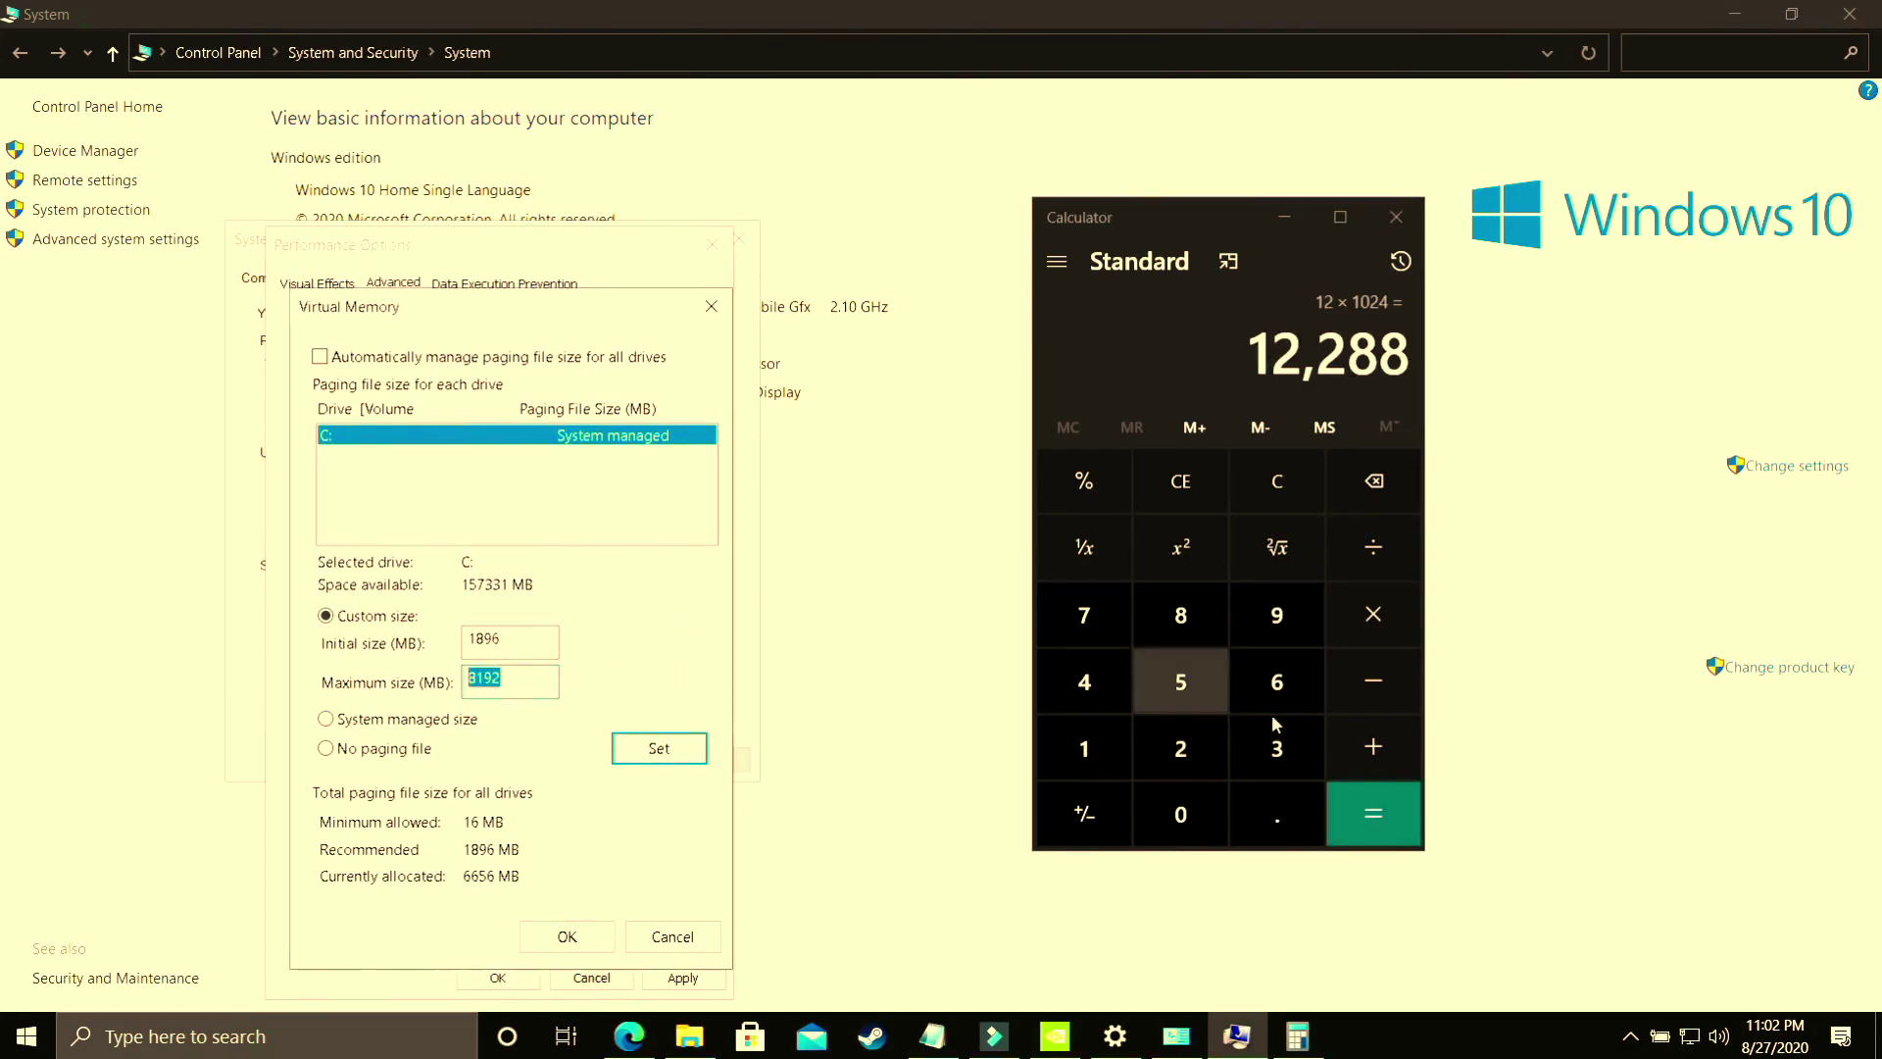
{"action": "left_click", "coordinate": [1396, 217]}
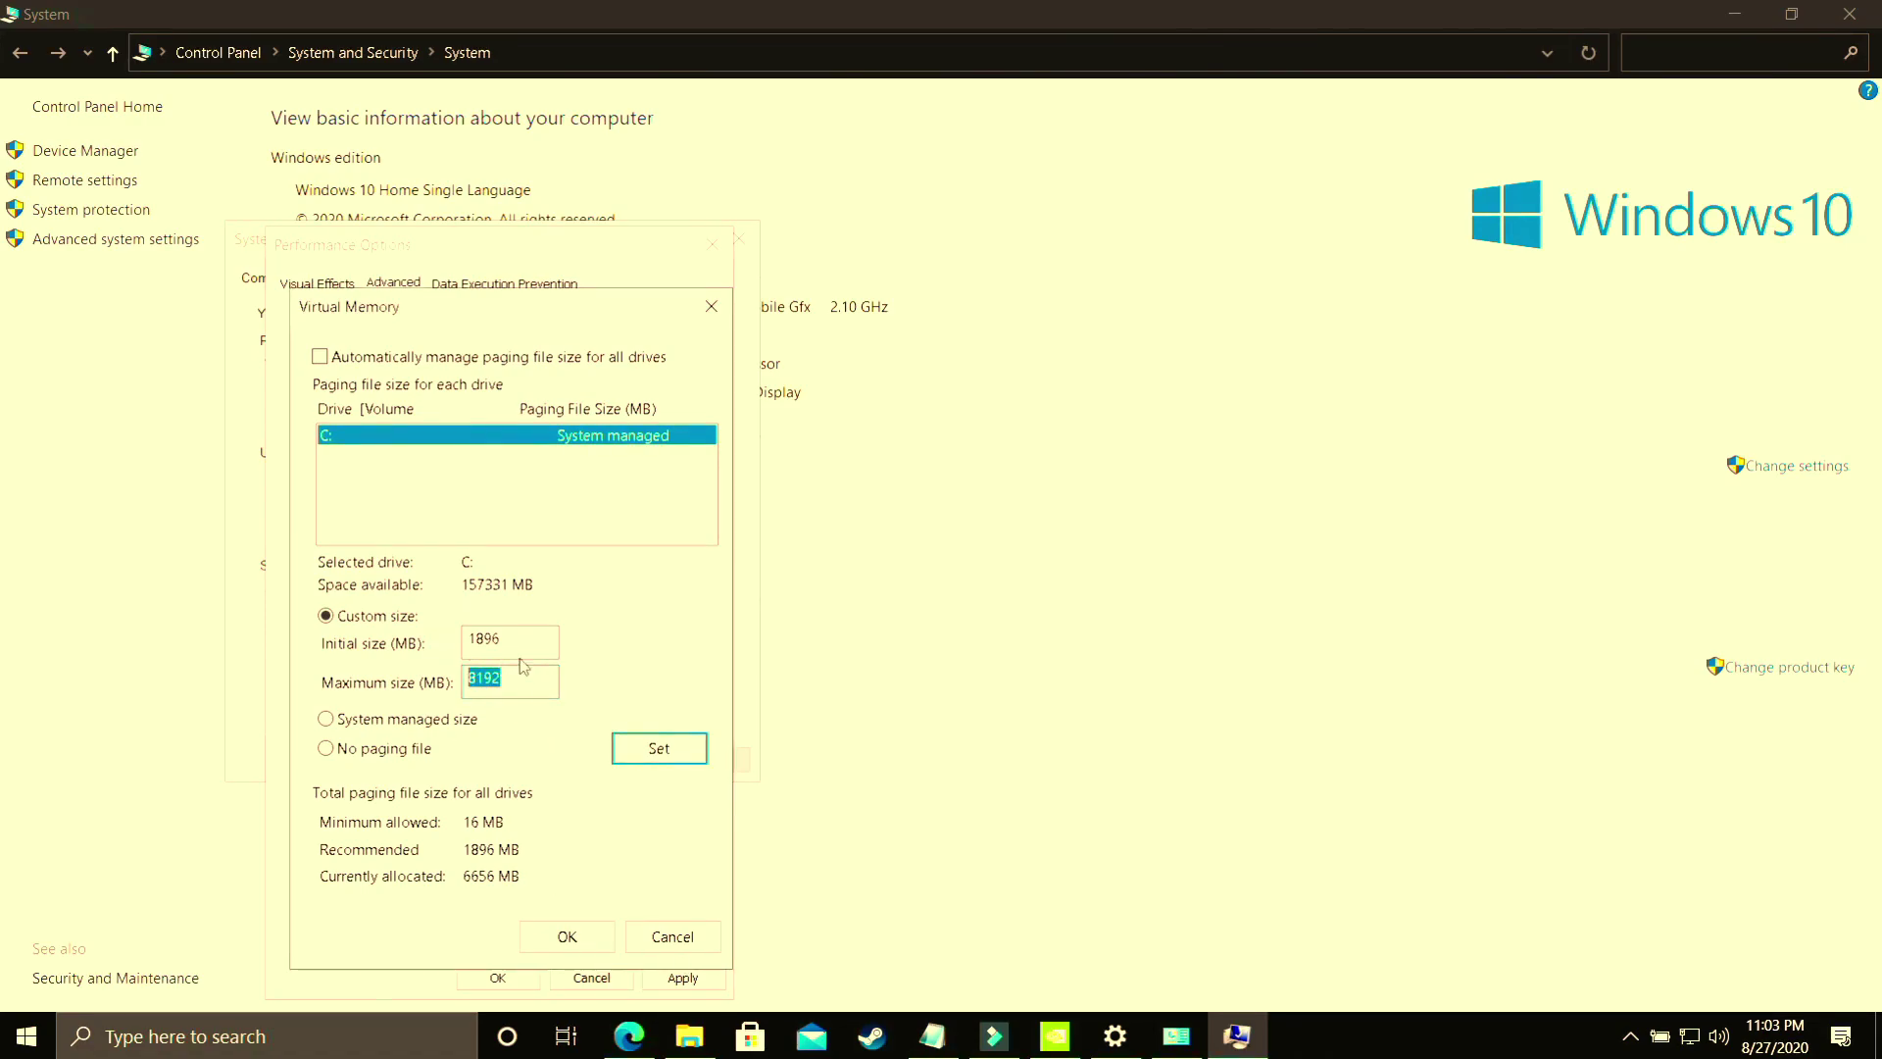
- Confirm the virtual memory settings, acknowledge the restart notice, then apply and close the Performance Options and System Properties
{"action": "left_click", "coordinate": [574, 938]}
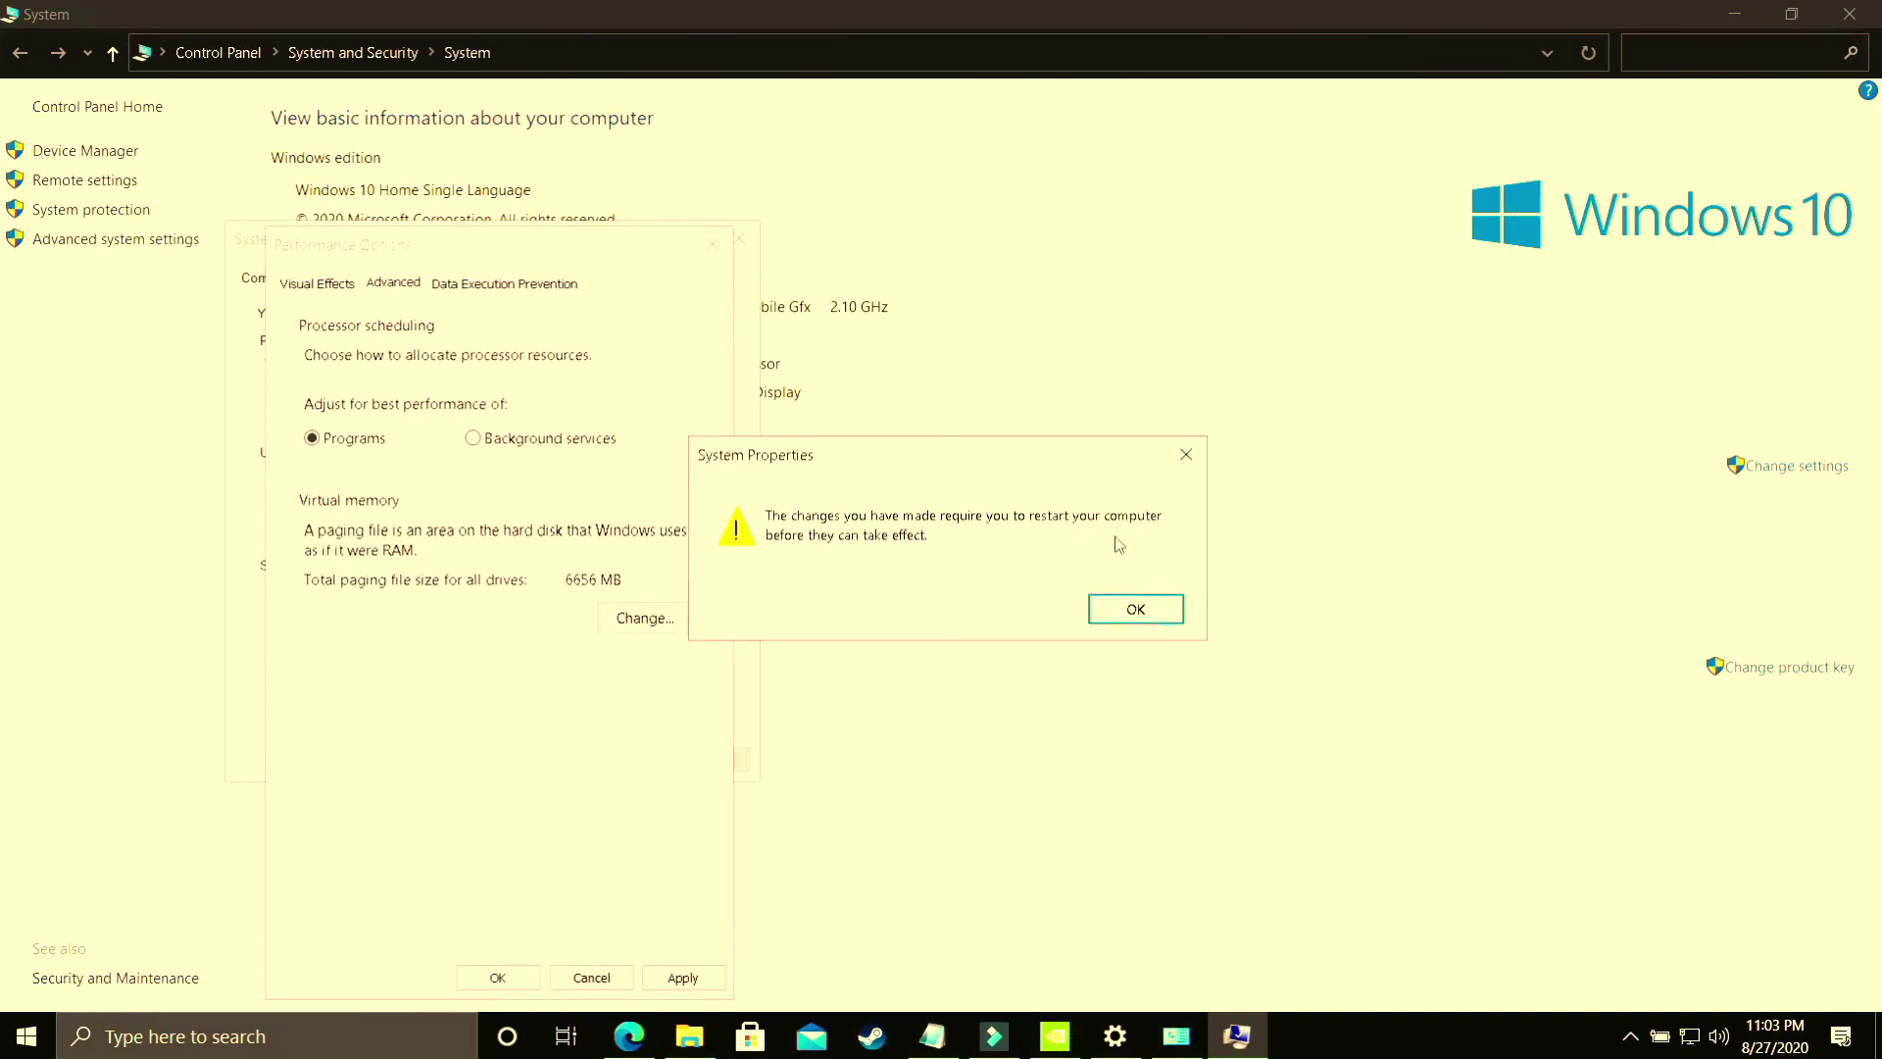
{"action": "left_click", "coordinate": [1167, 605]}
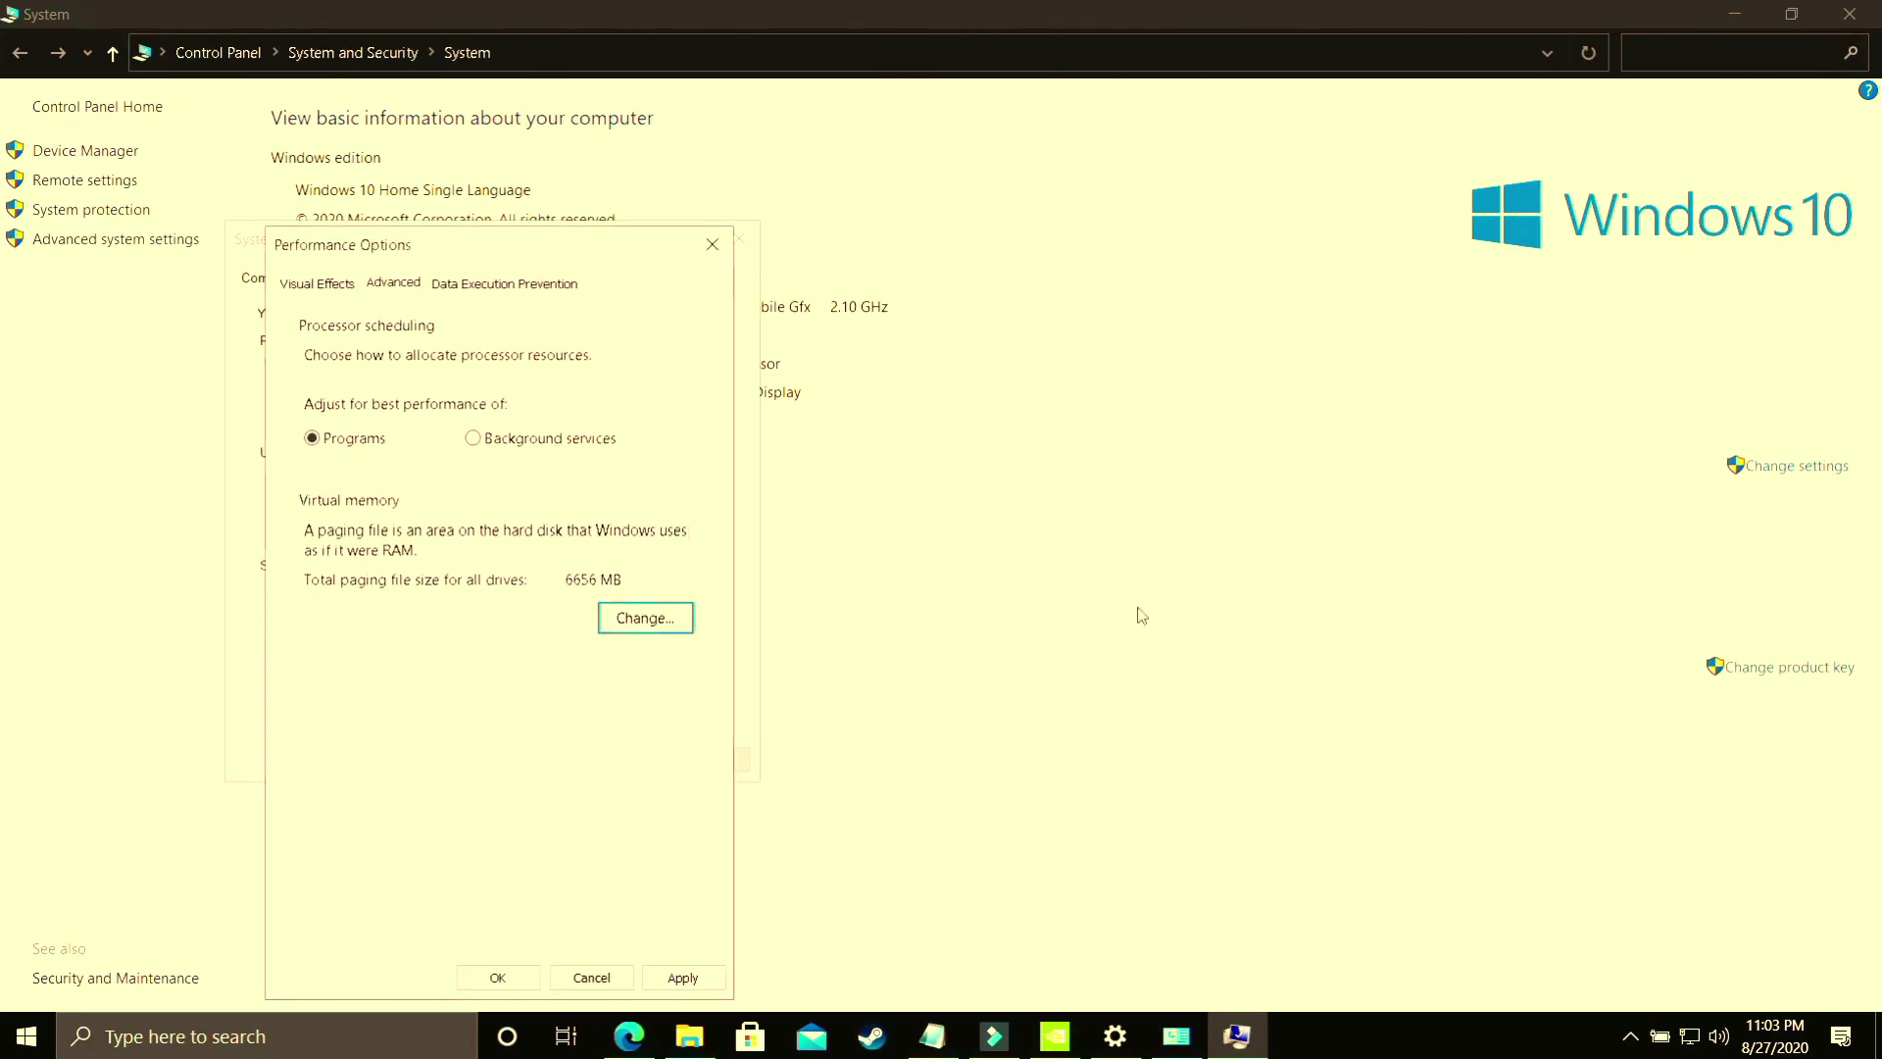
{"action": "left_click", "coordinate": [683, 977]}
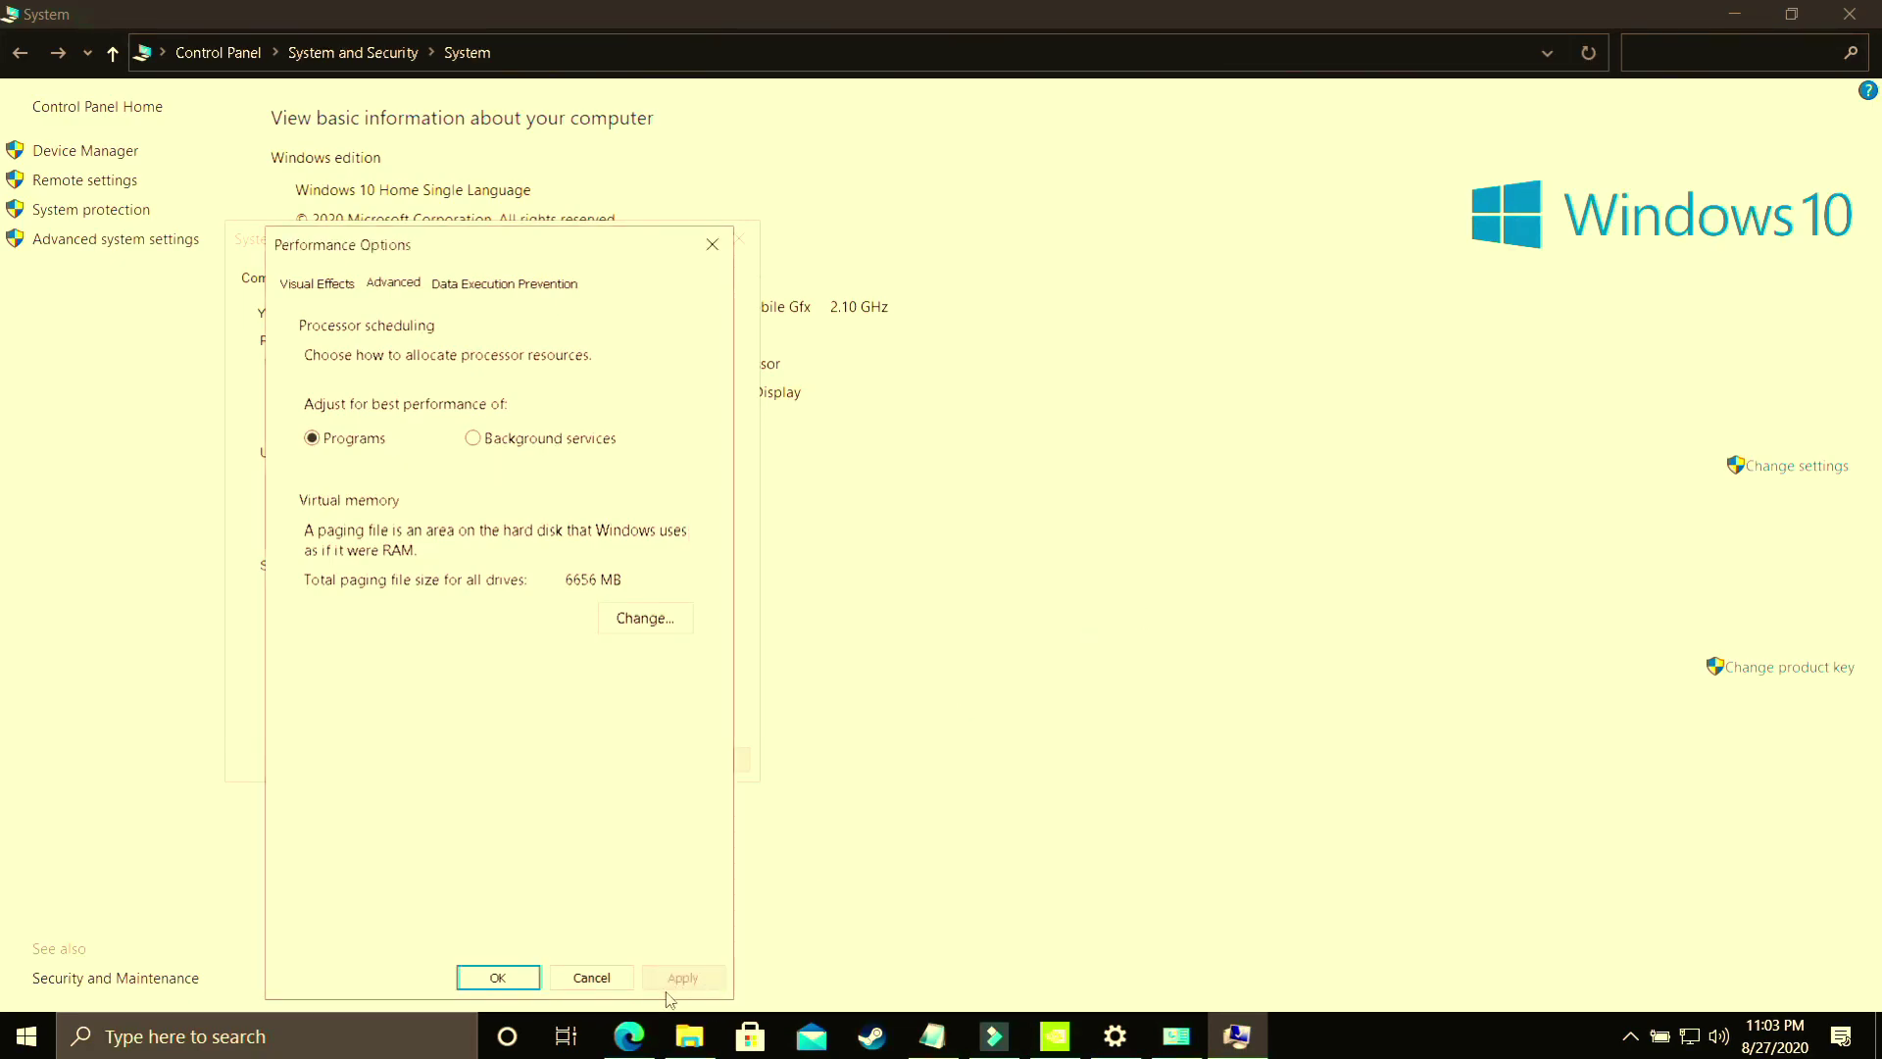
{"action": "left_click", "coordinate": [497, 977]}
{"action": "left_click", "coordinate": [495, 757]}
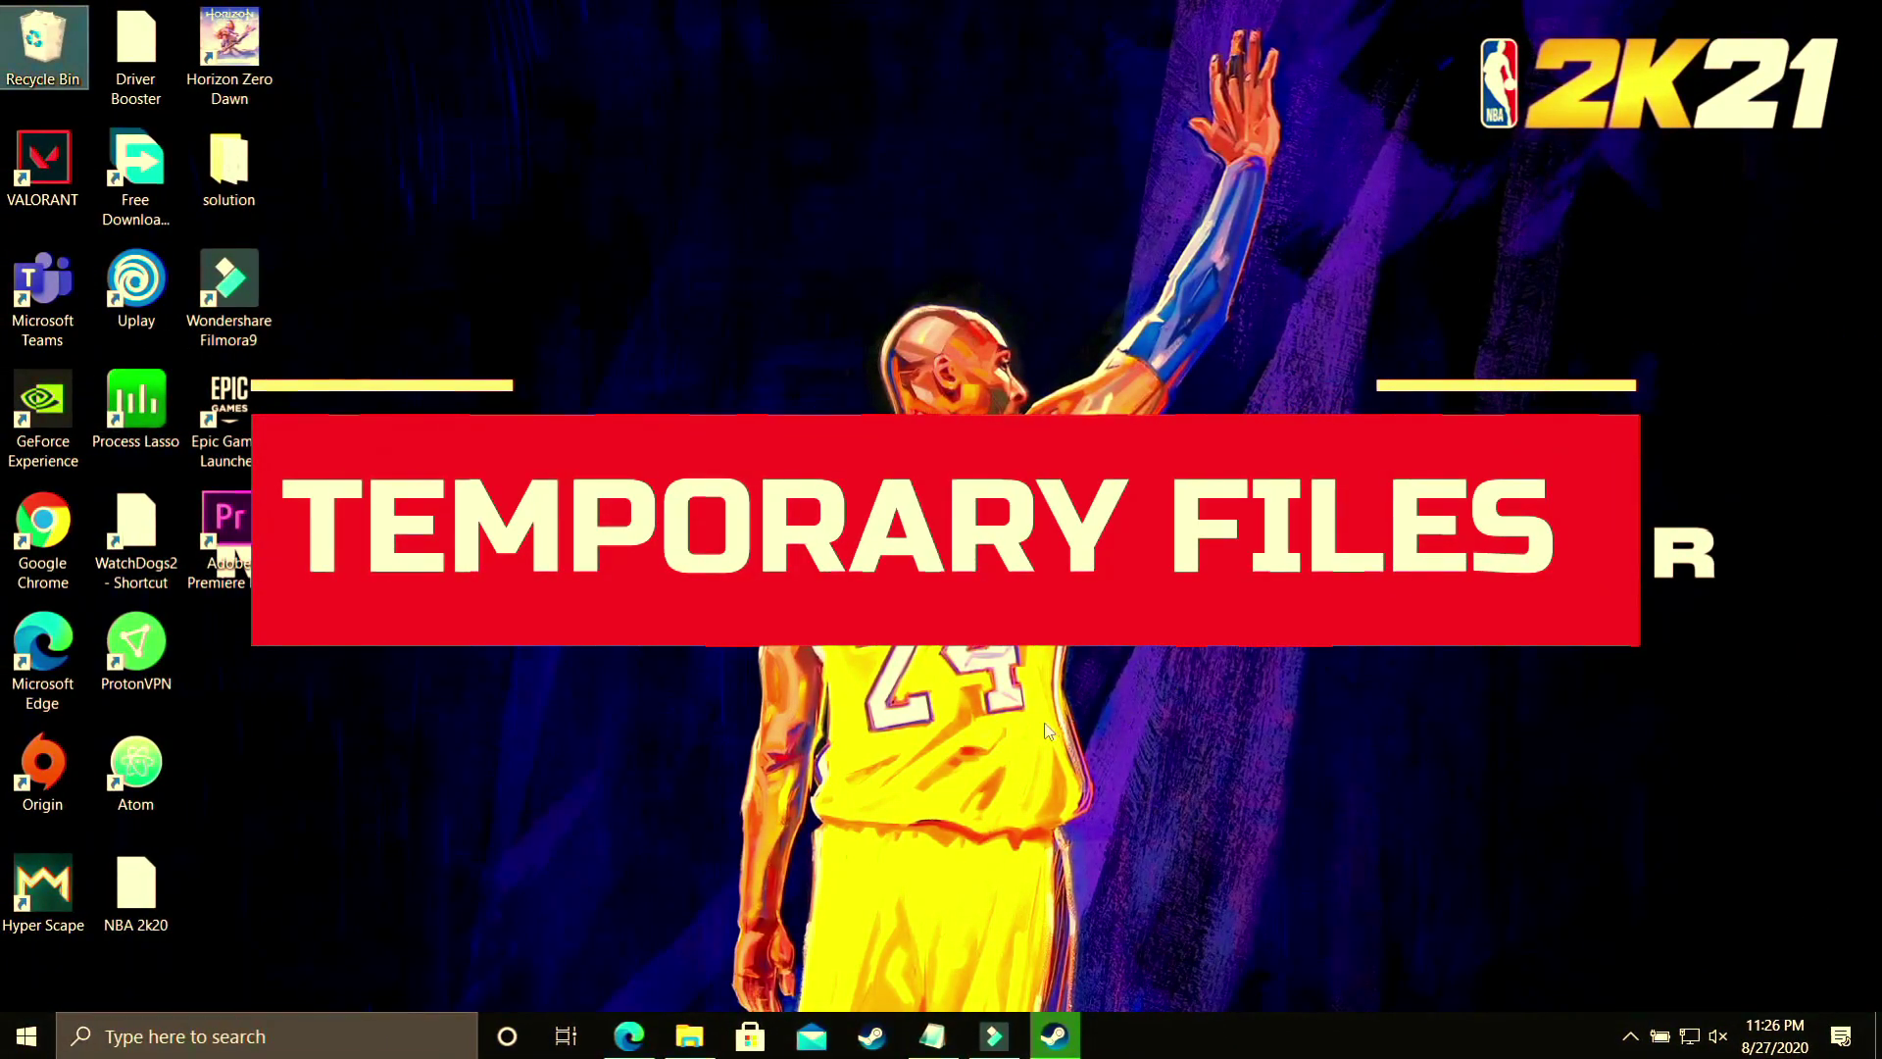
- Open the Windows Temp folder with the Run command temp and maximize its window
{"action": "left_click", "coordinate": [207, 1027]}
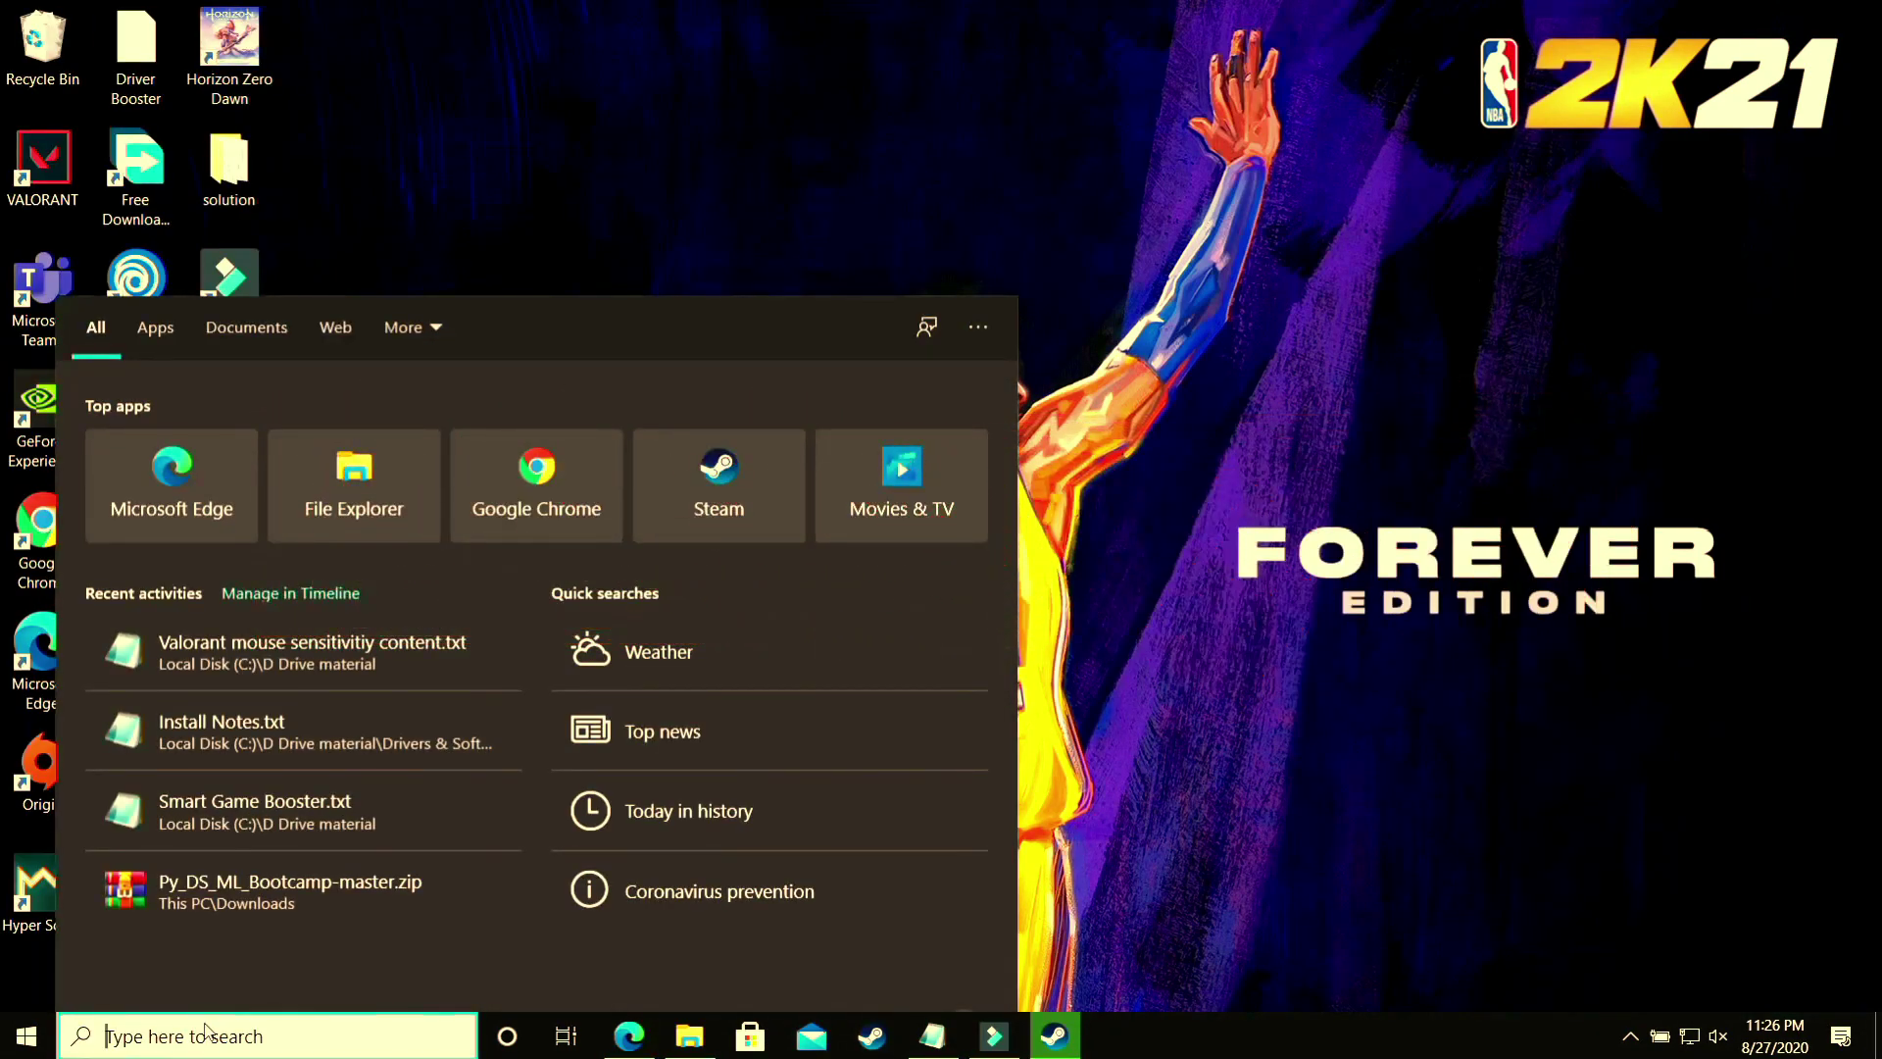
{"action": "type", "text": "run"}
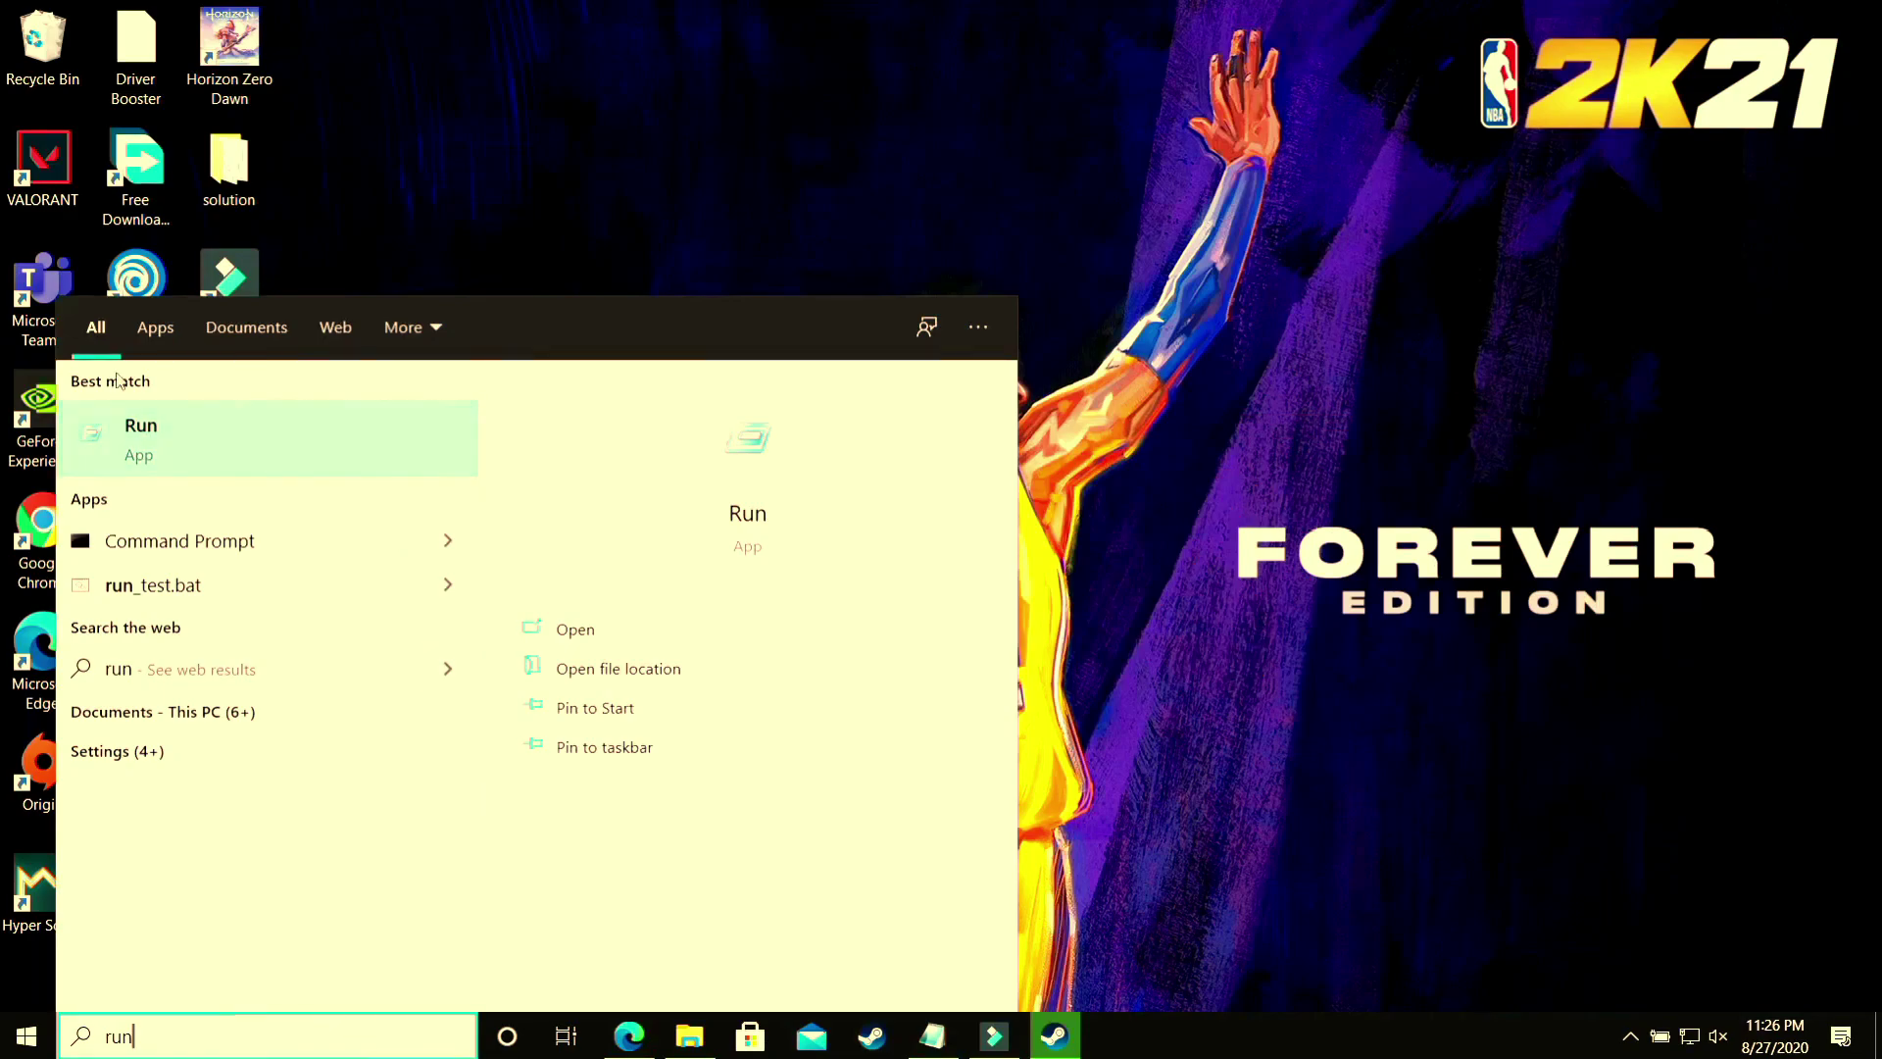
{"action": "left_click", "coordinate": [197, 431]}
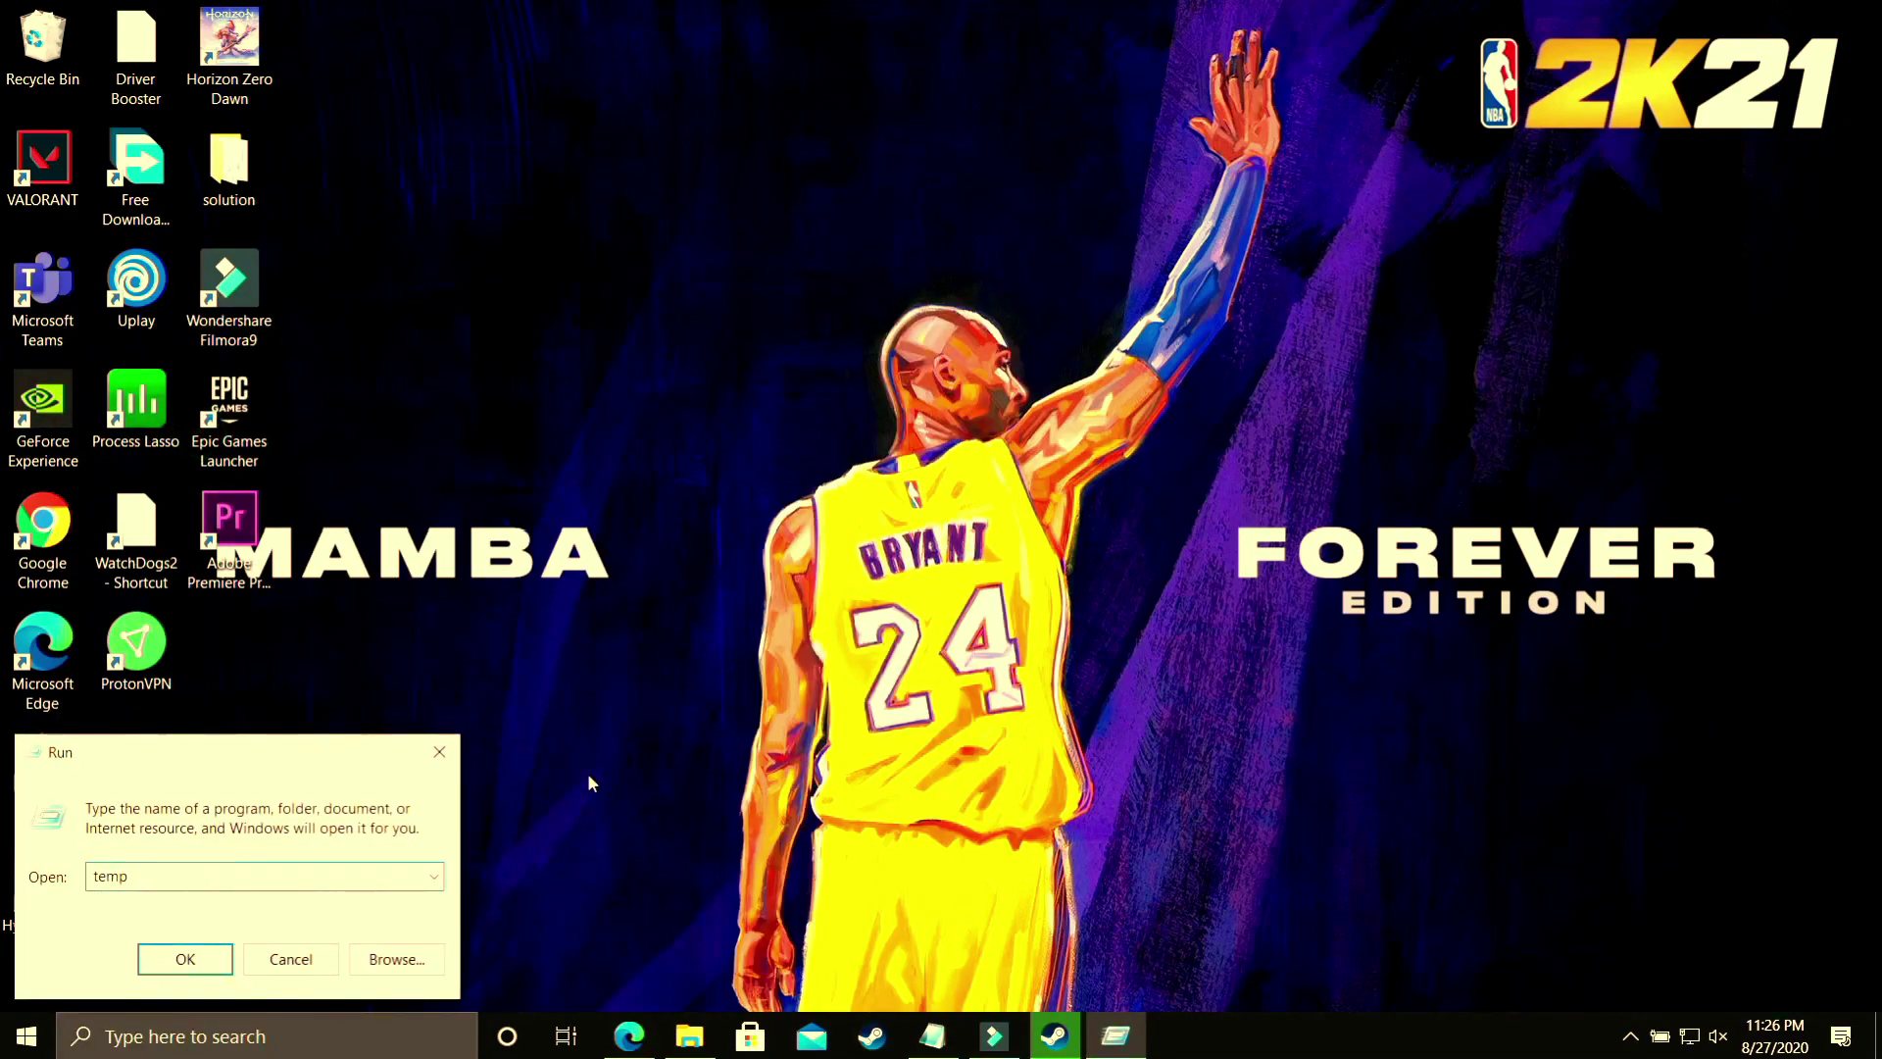
{"action": "key", "text": "Return"}
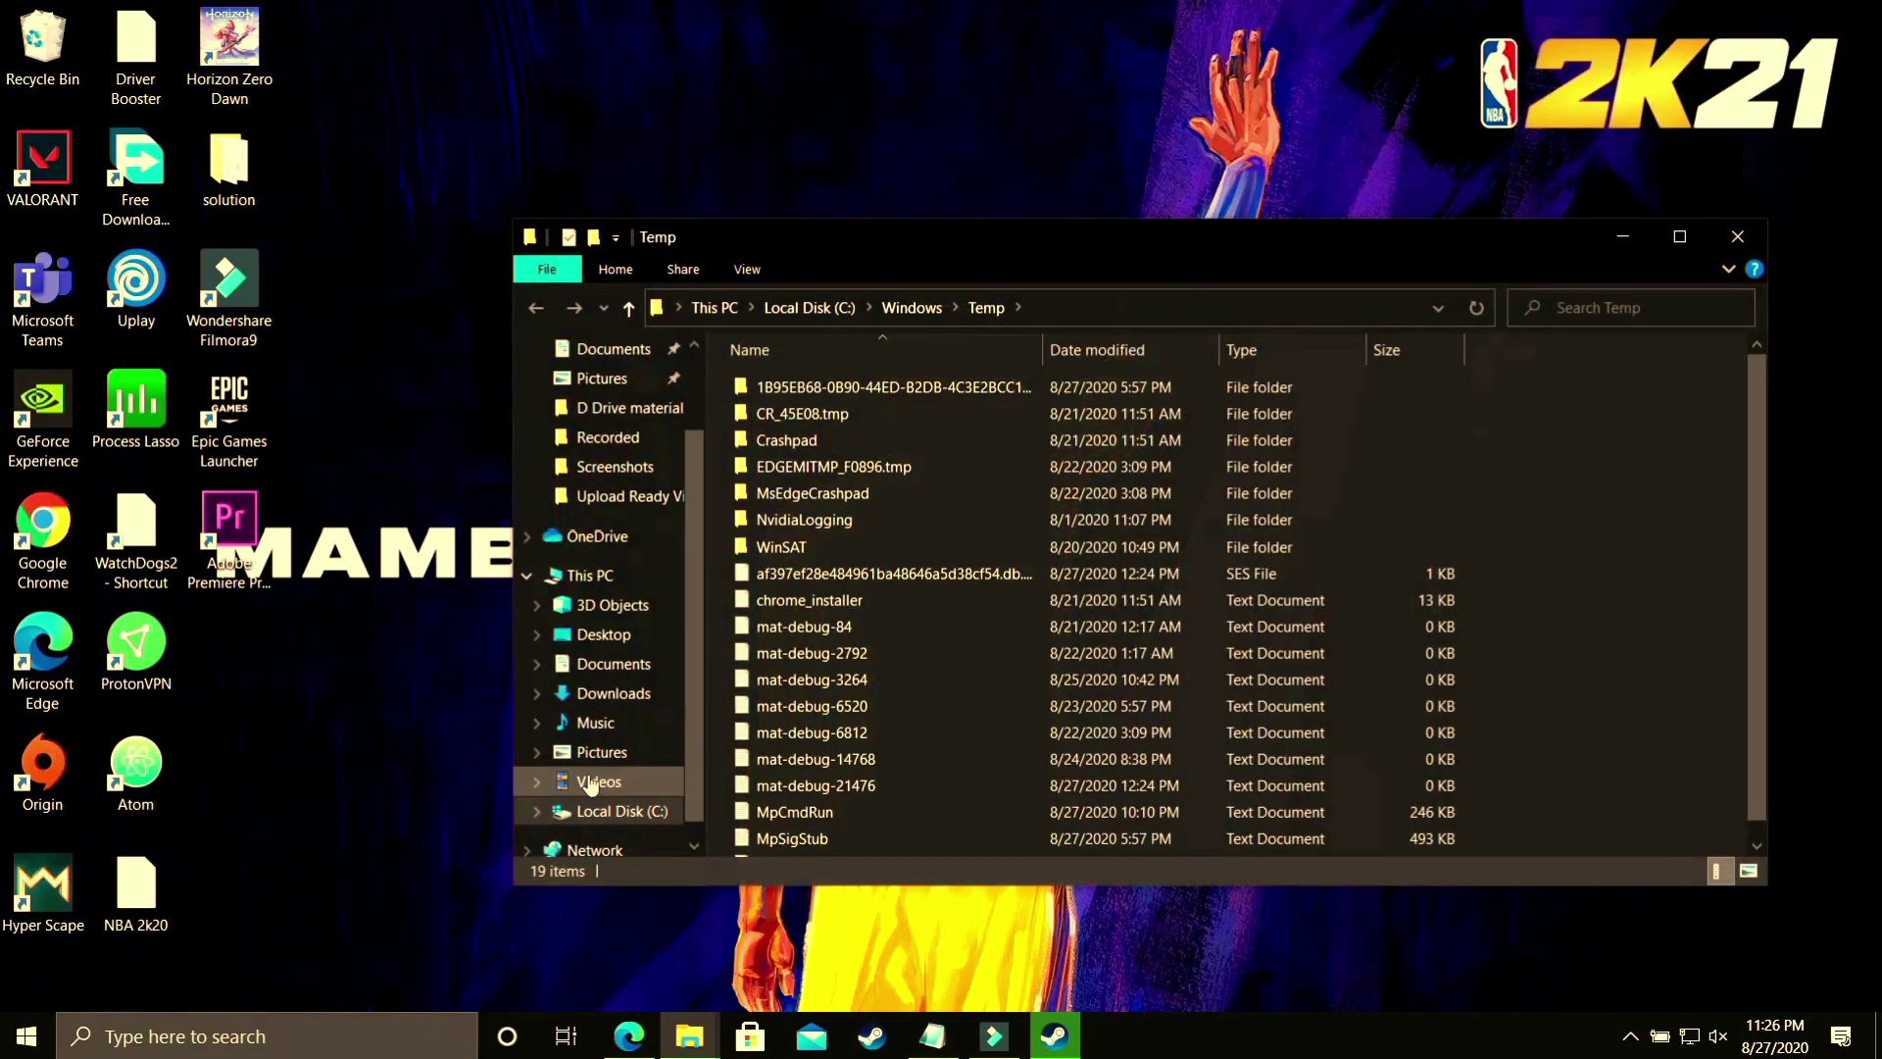
{"action": "double_click", "coordinate": [972, 236]}
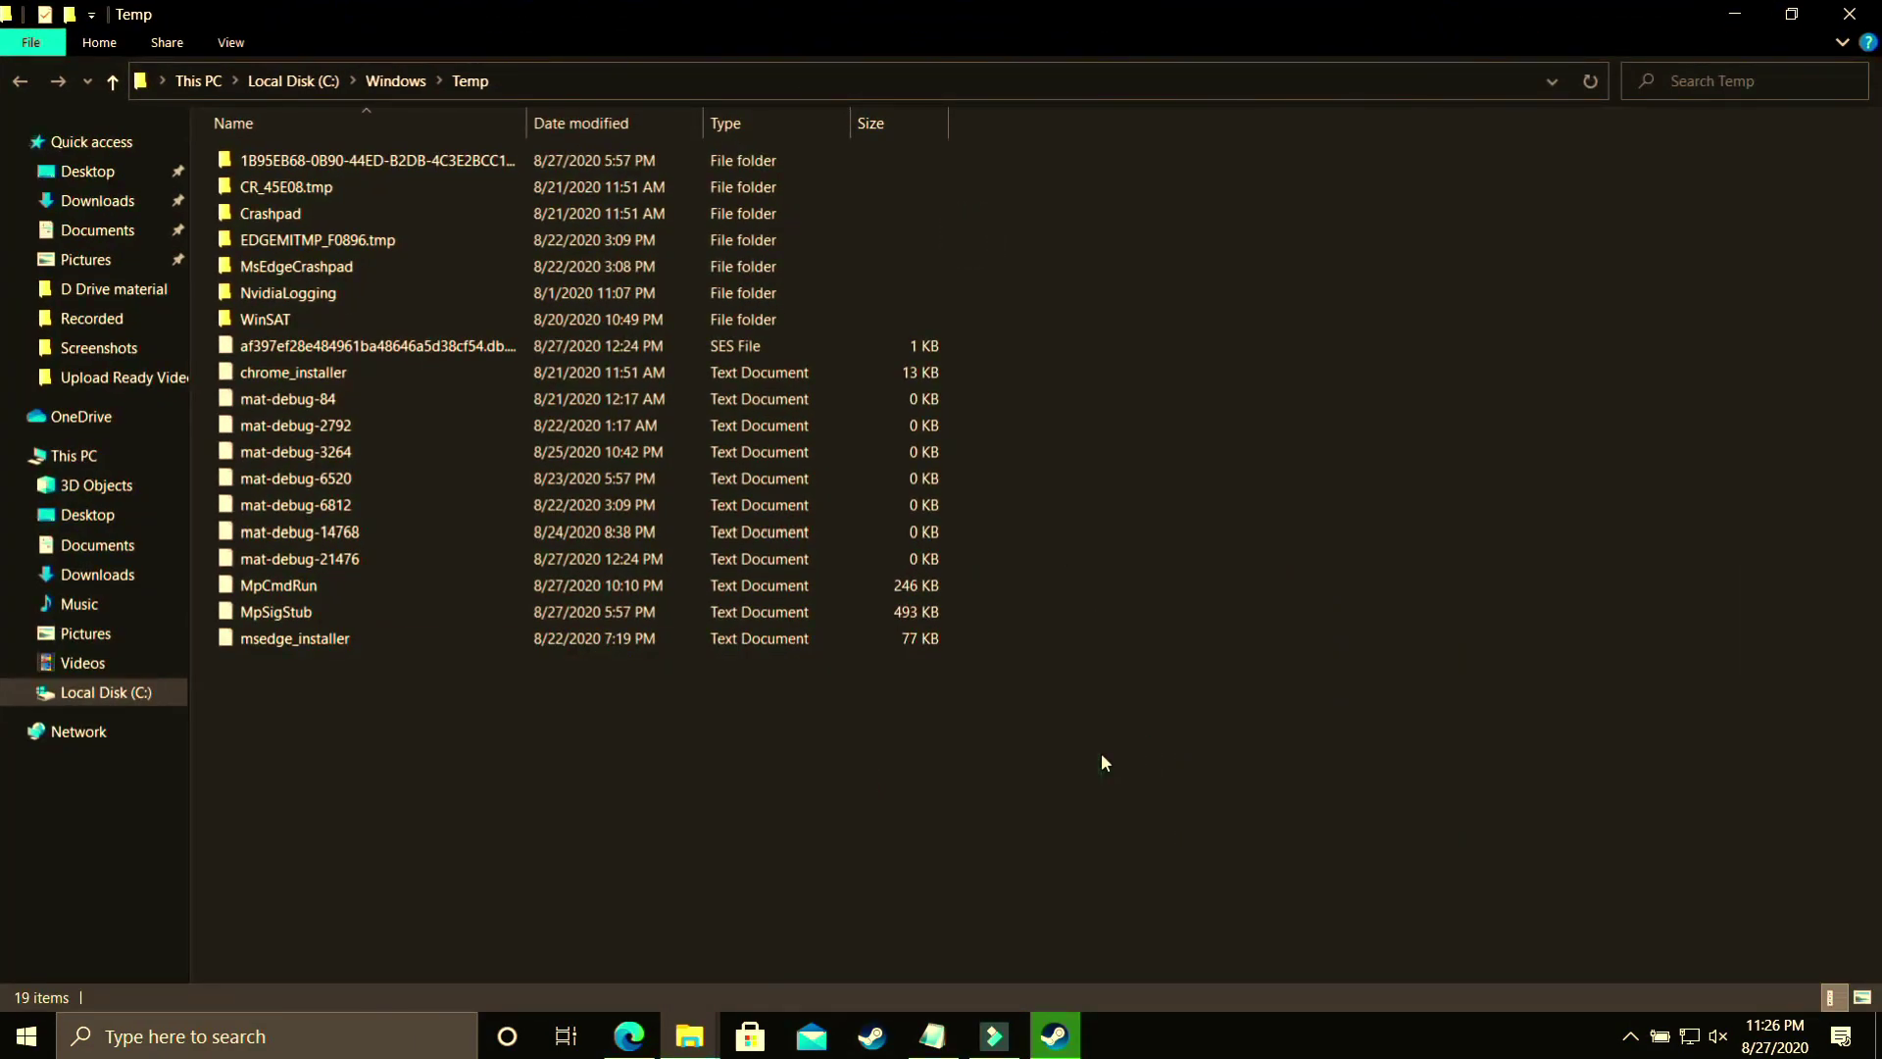
- Permanently delete everything in the Windows Temp folder, granting administrator permission for all current items, and close the folder
{"action": "key", "text": "ctrl+a"}
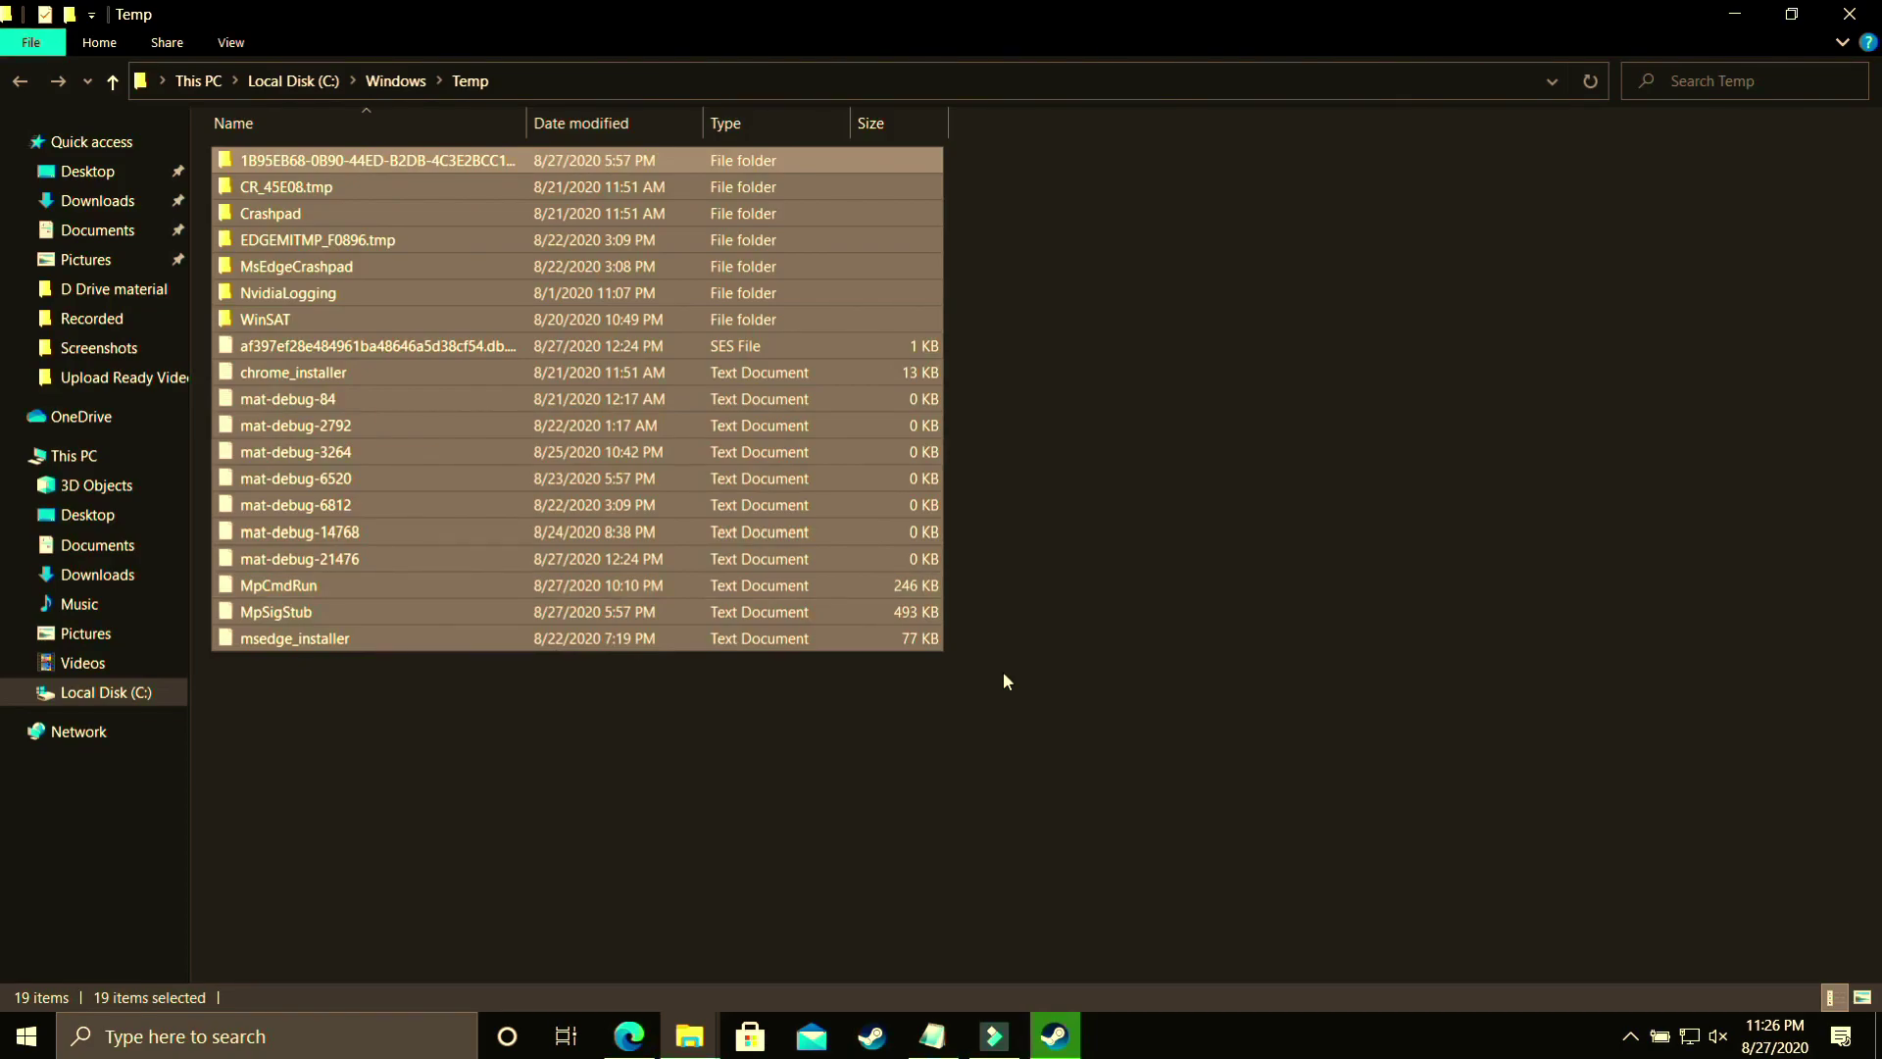
{"action": "key", "text": "shift+Delete"}
{"action": "key", "text": "Return"}
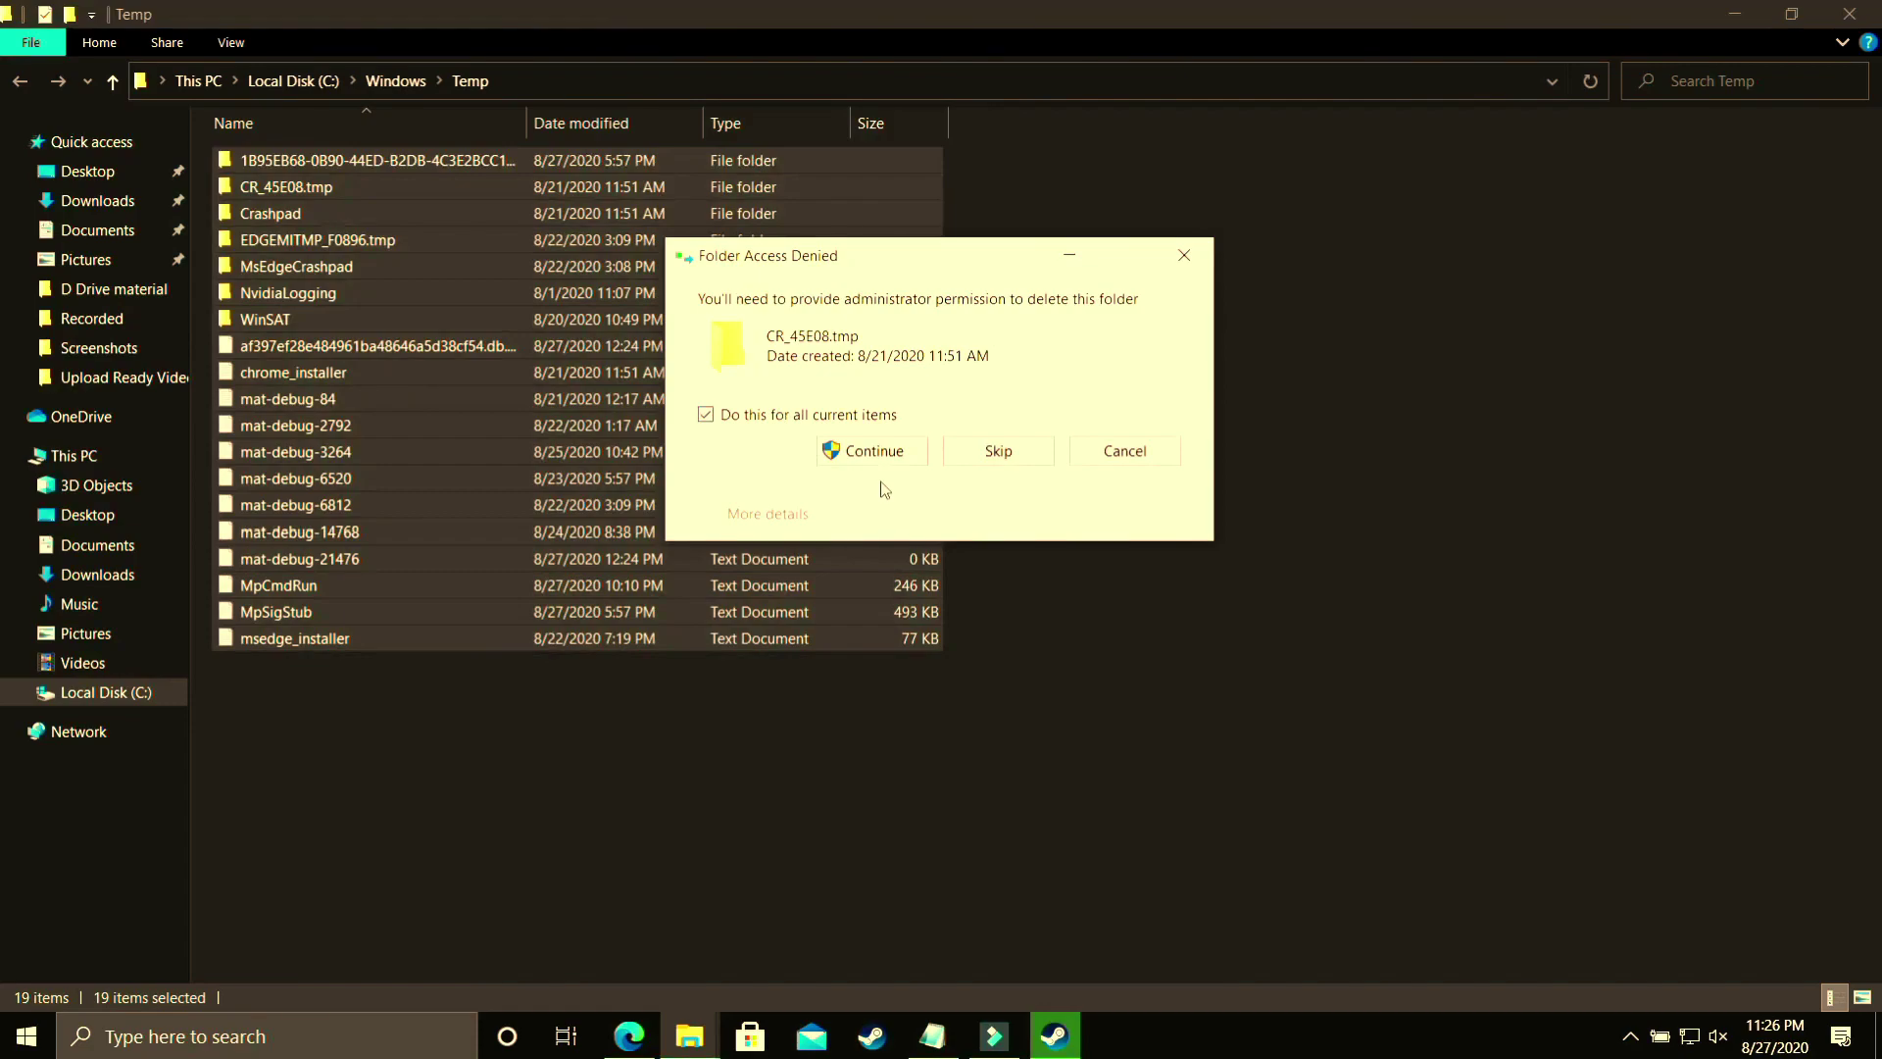
{"action": "left_click", "coordinate": [868, 453]}
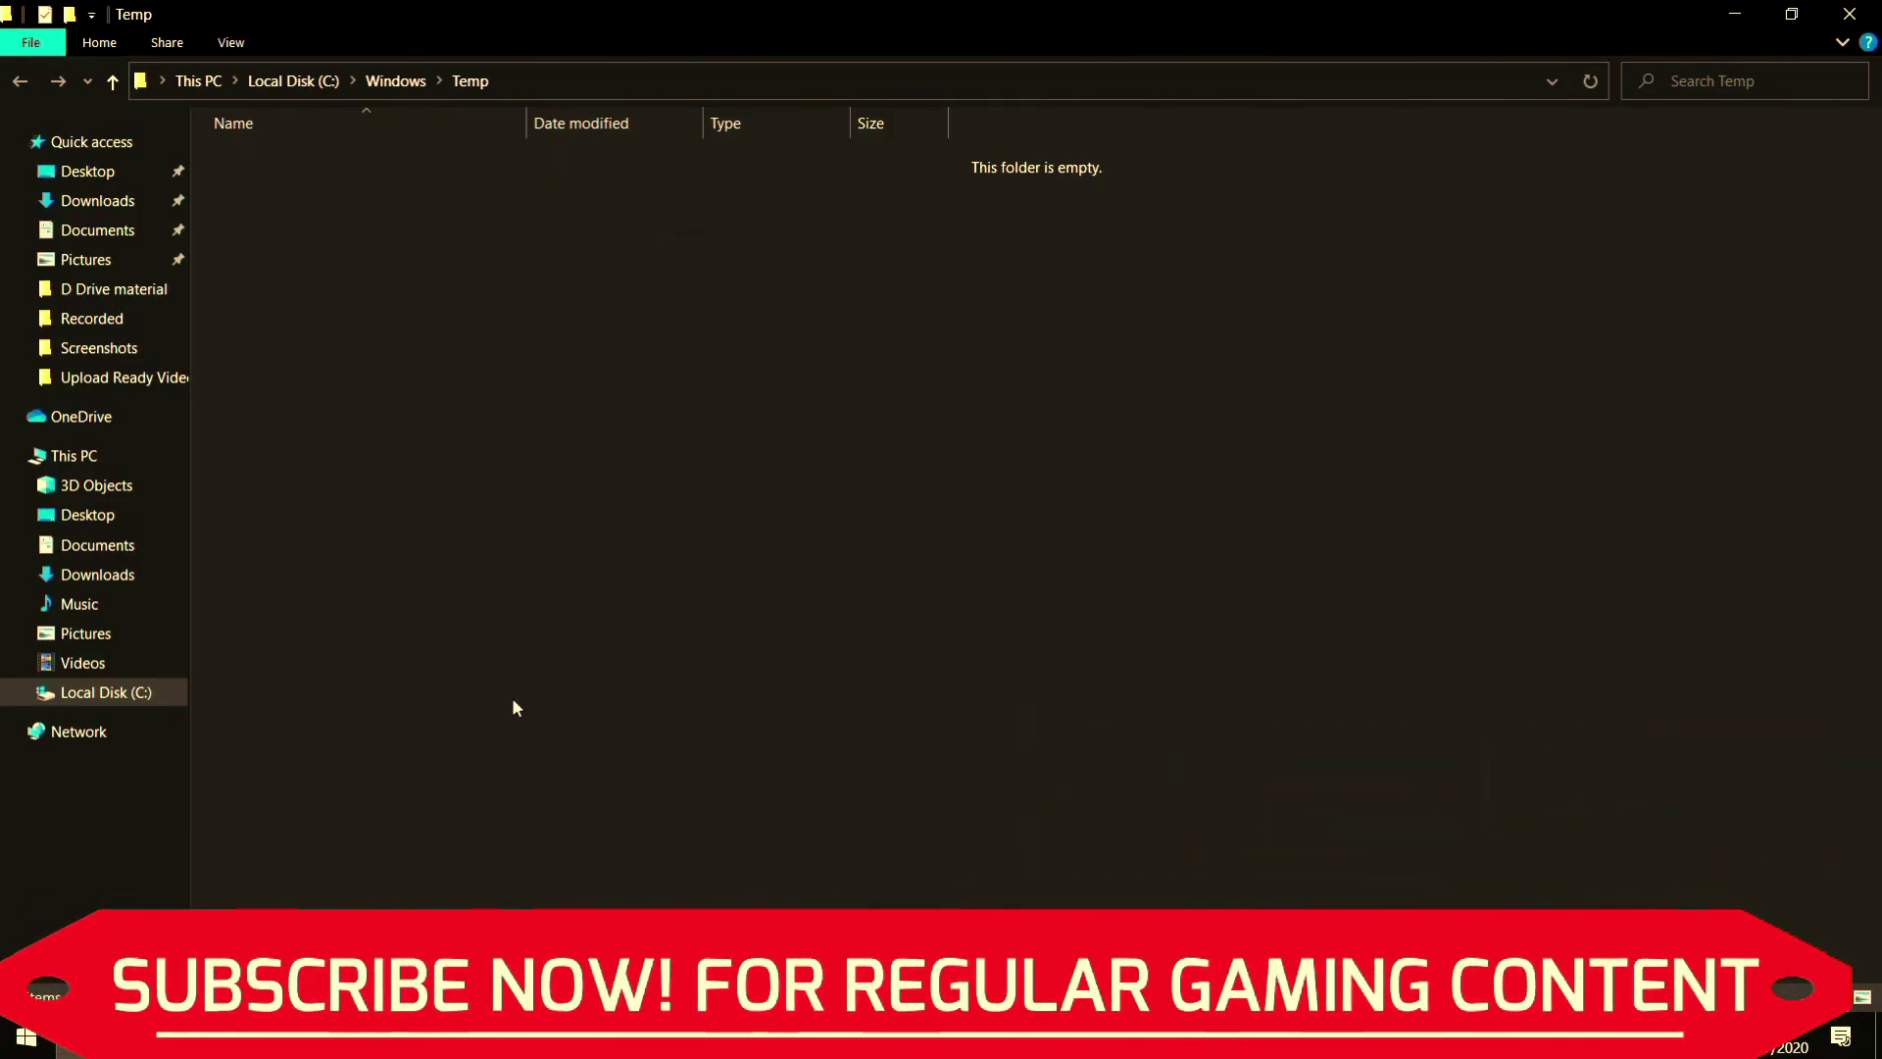
{"action": "left_click", "coordinate": [1850, 14]}
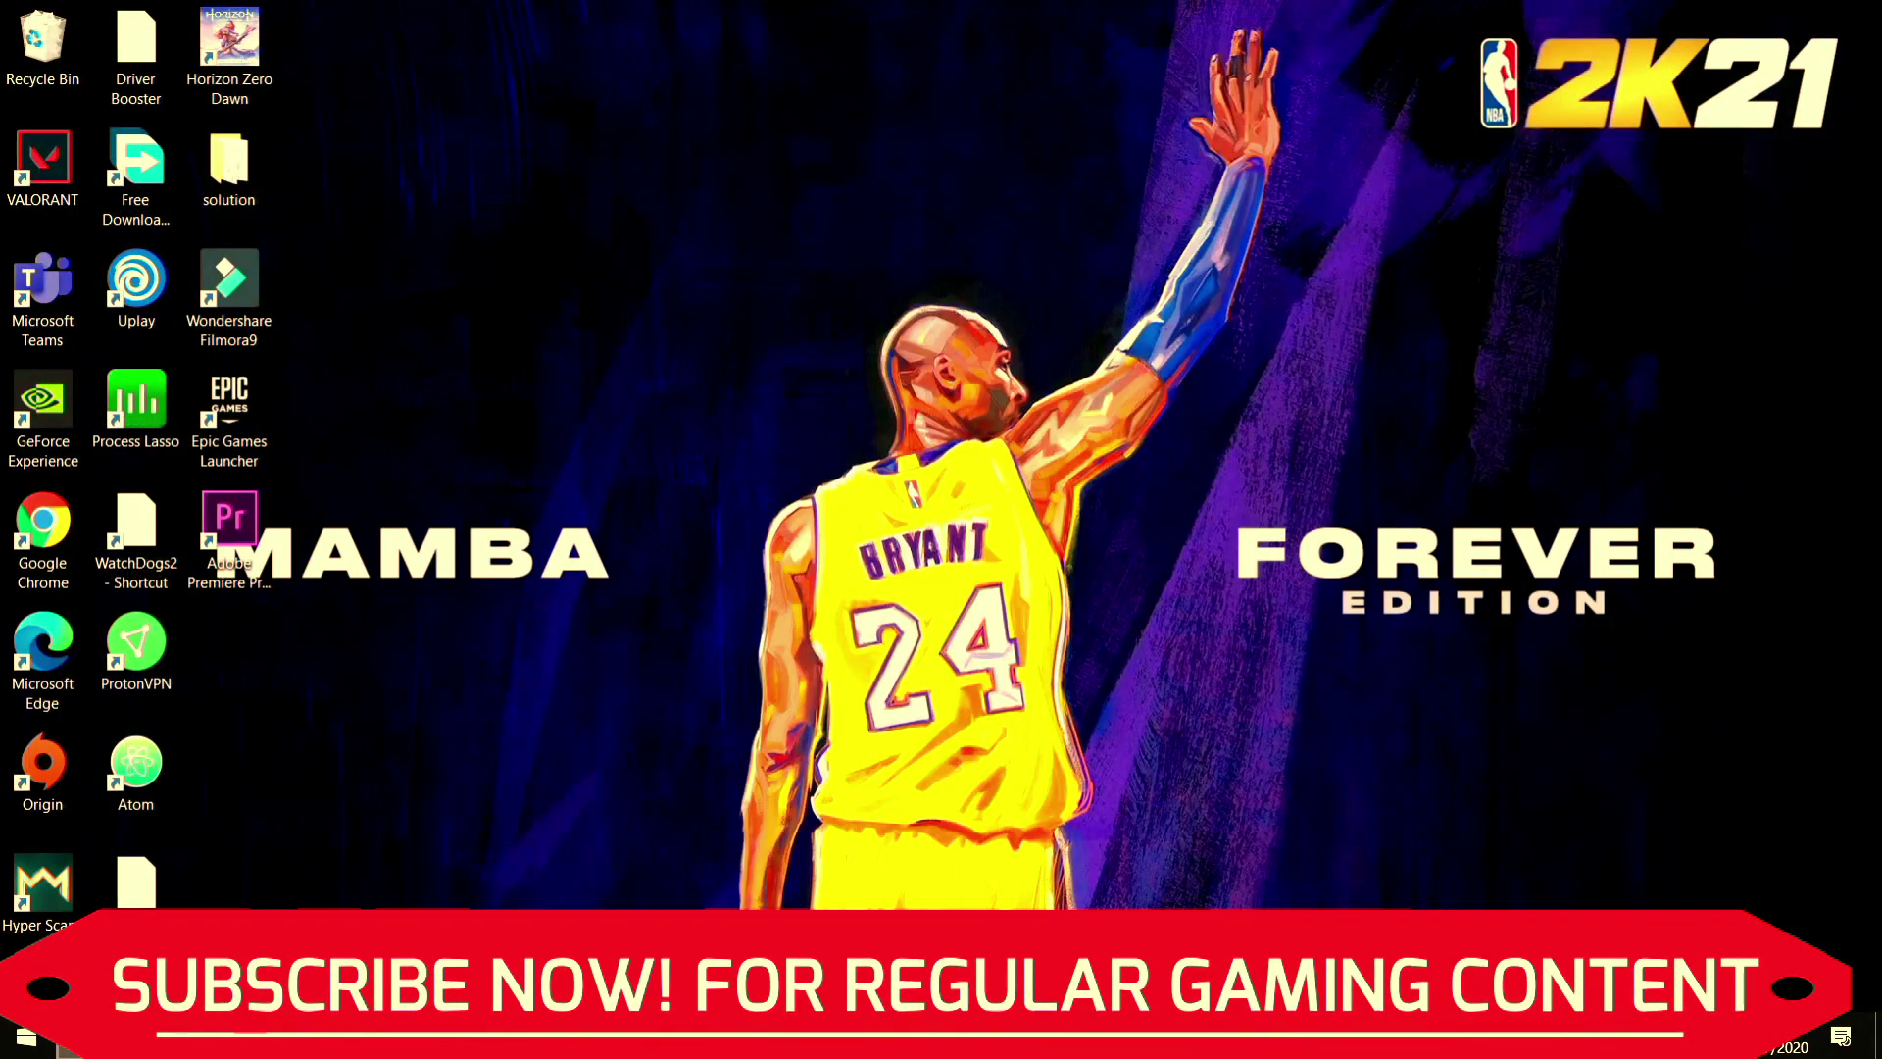
- Open the user's local Temp folder with the Run command %temp%
{"action": "key", "text": "super+s"}
{"action": "type", "text": "run"}
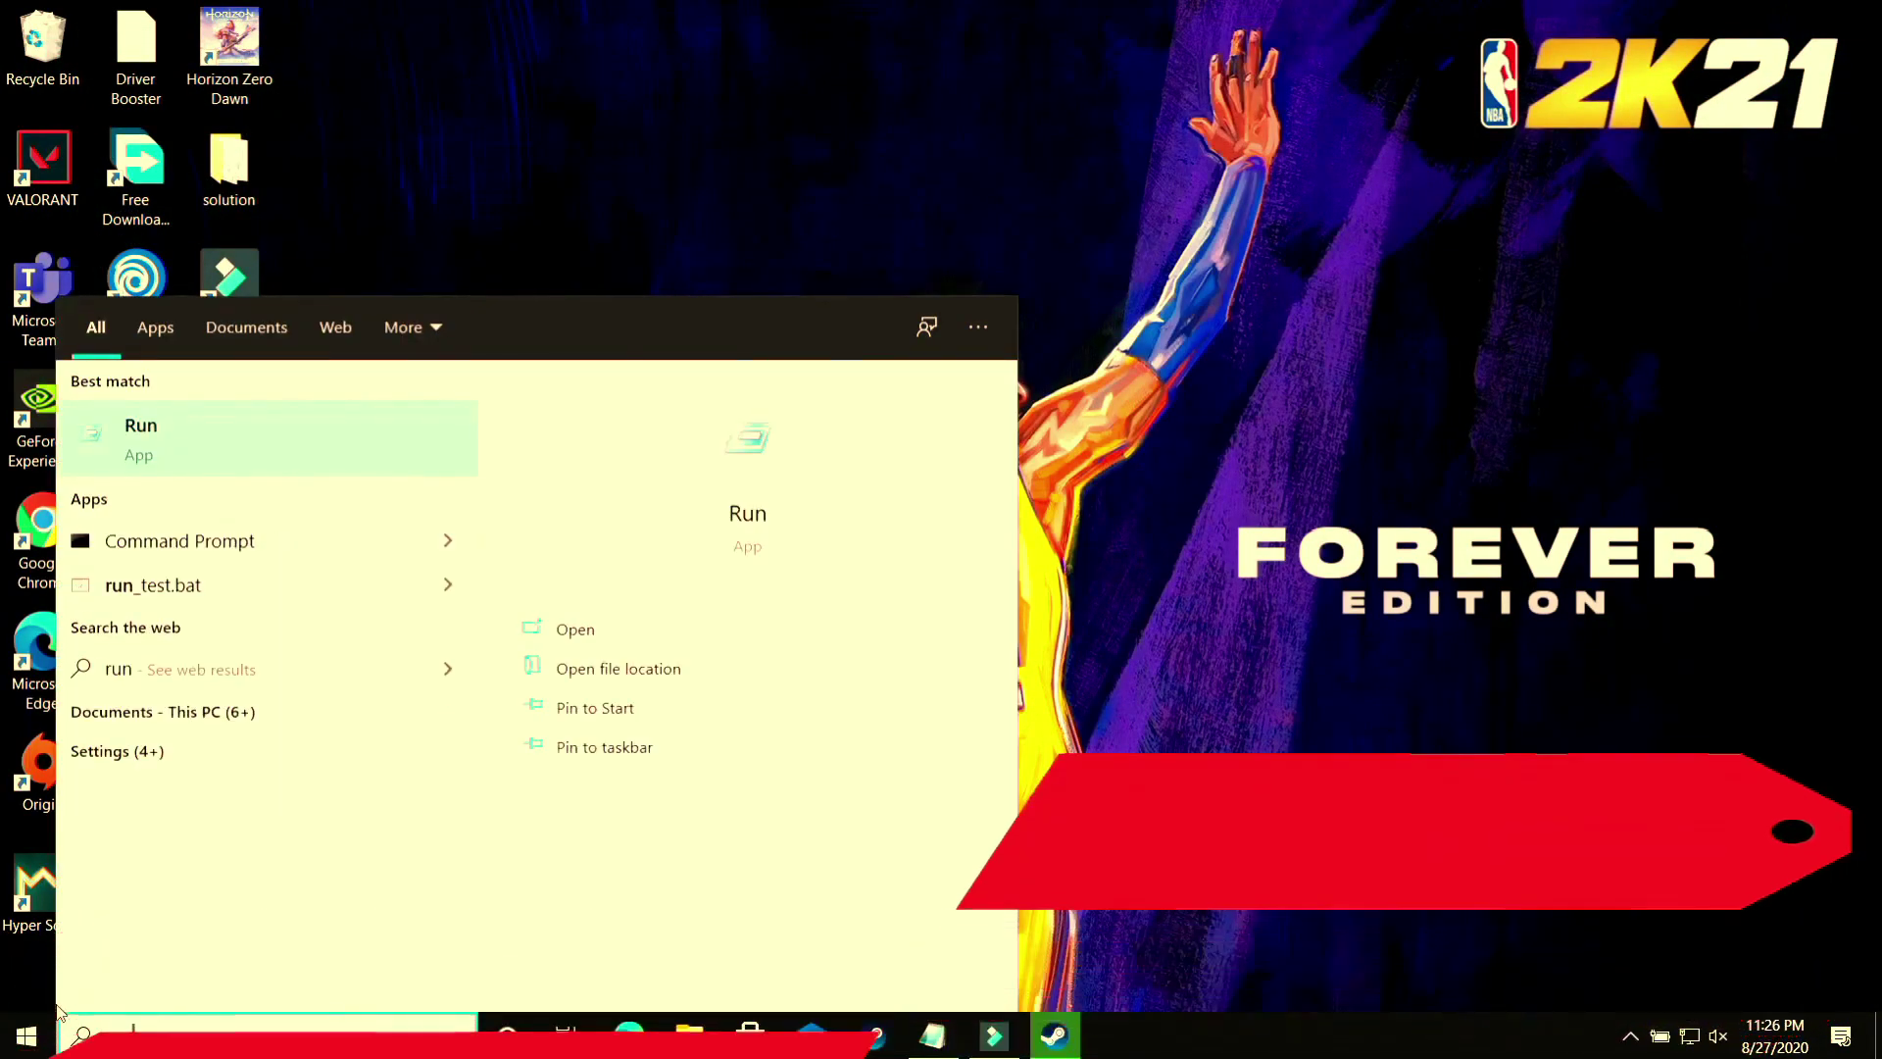
{"action": "left_click", "coordinate": [159, 438]}
{"action": "type", "text": "%te"}
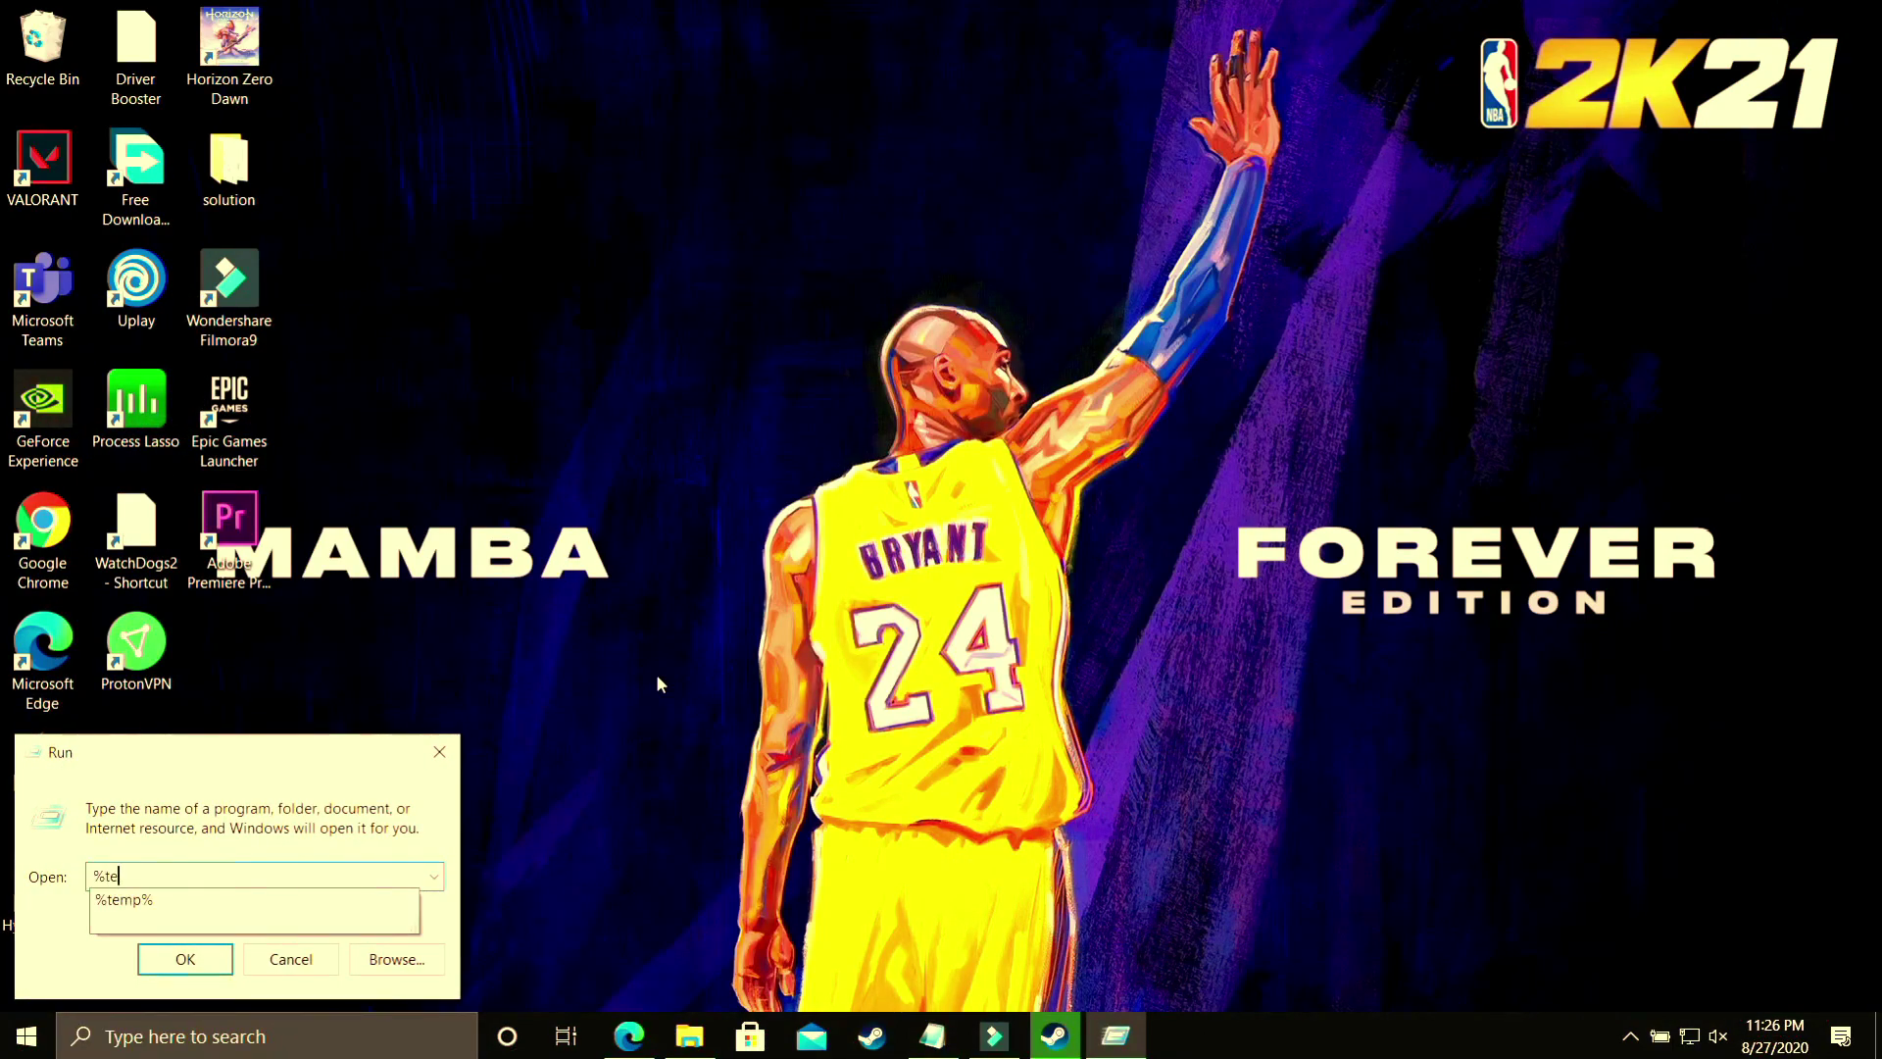
{"action": "type", "text": "mp%"}
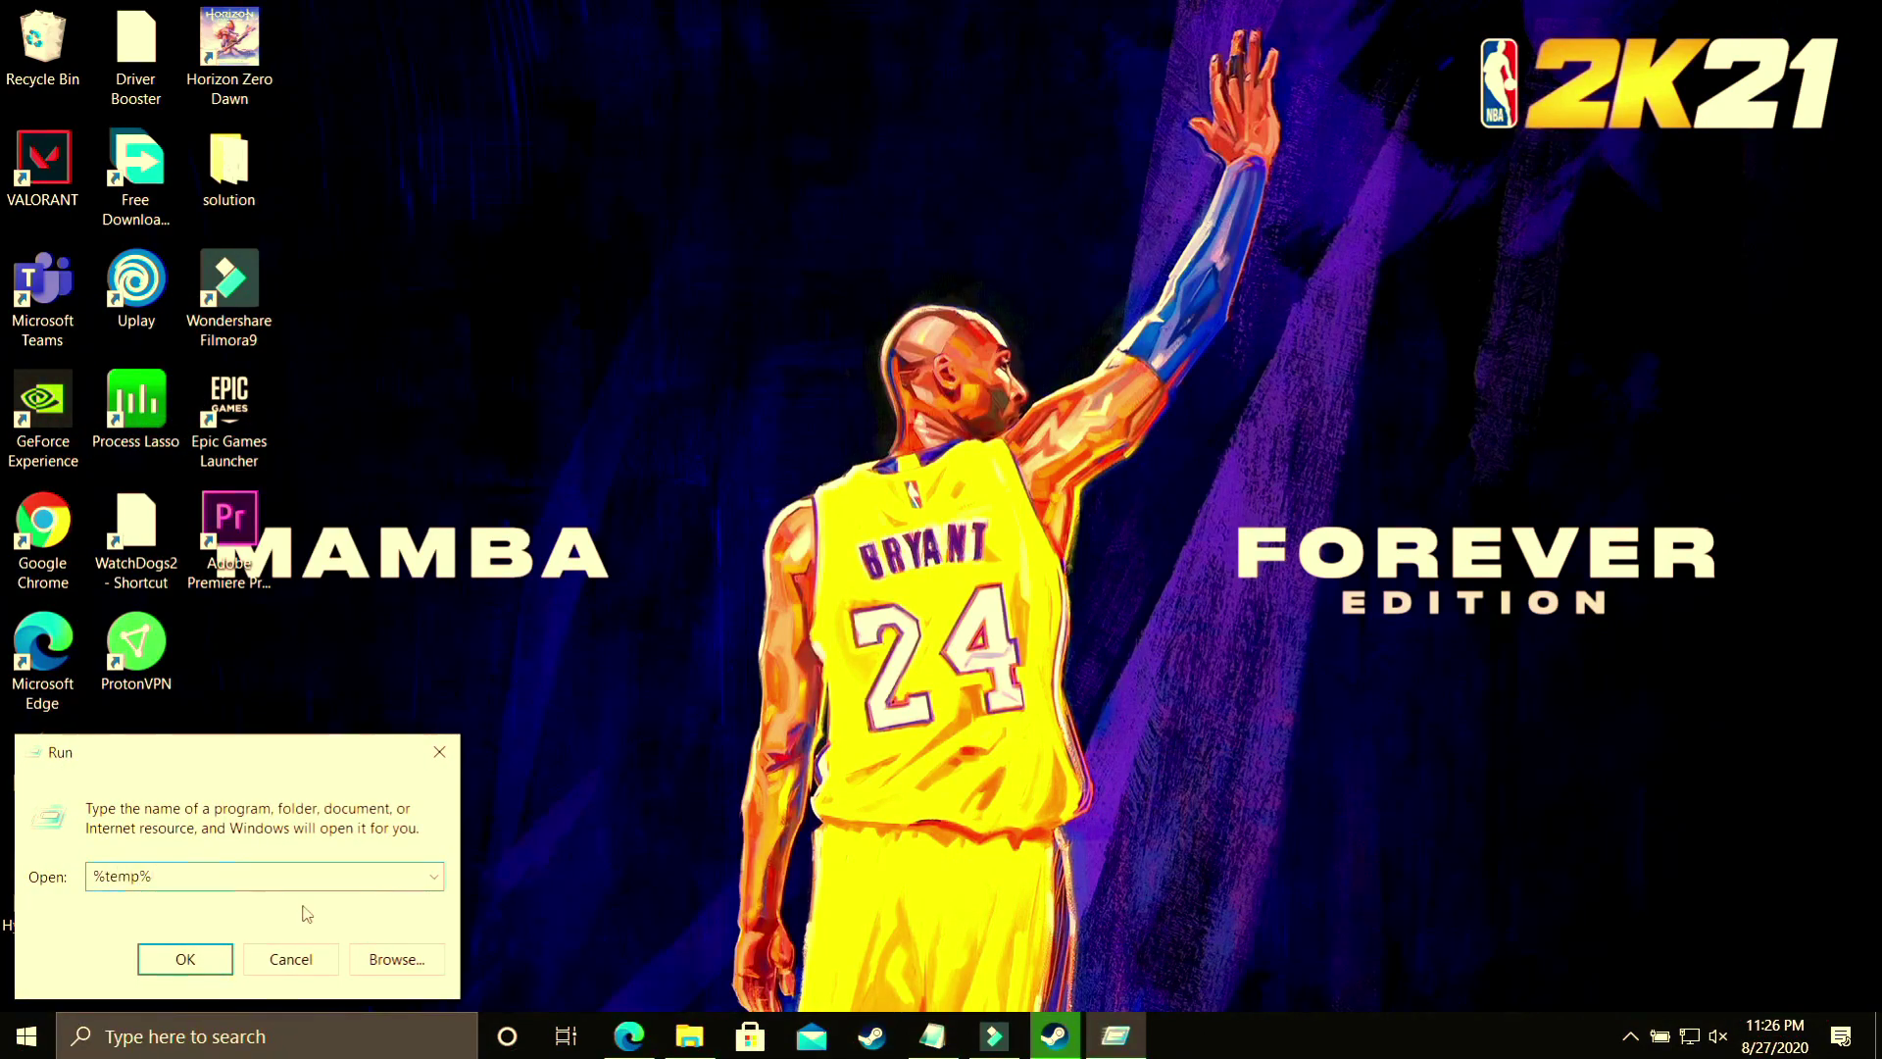
{"action": "left_click", "coordinate": [188, 958]}
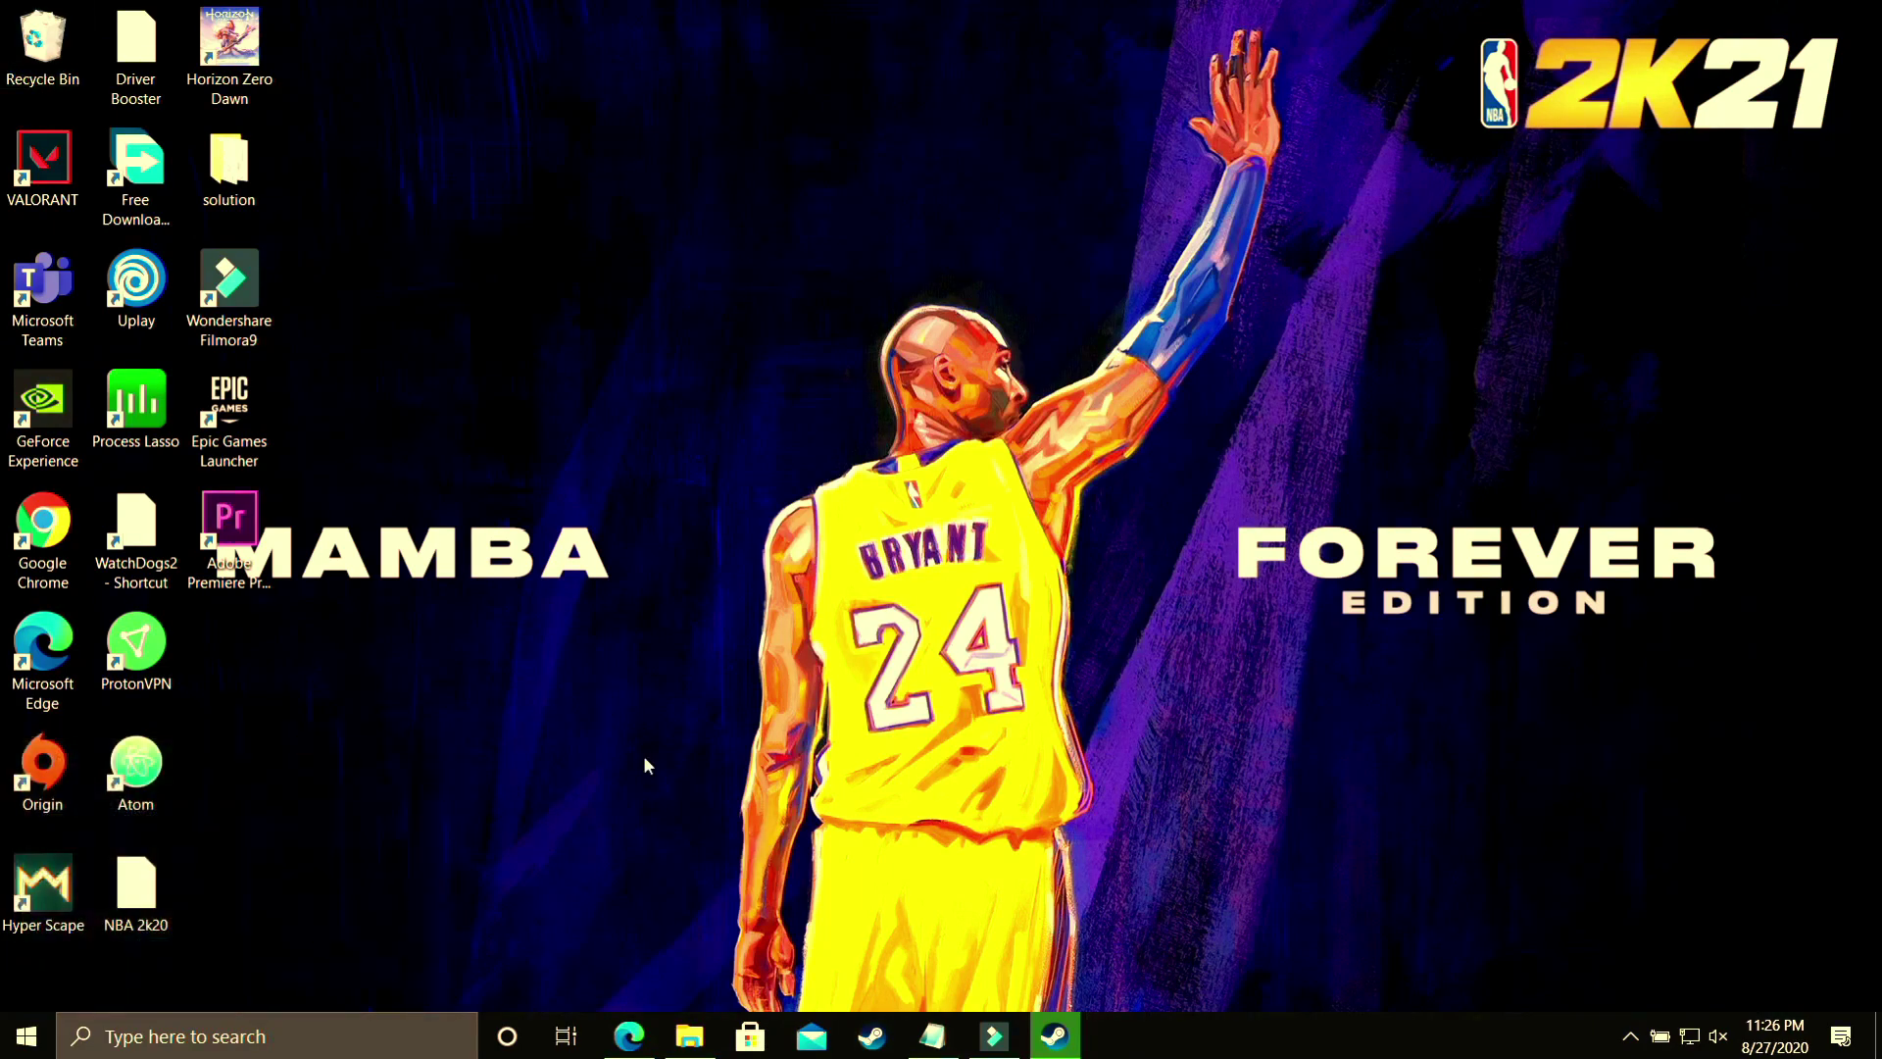
- Permanently delete everything in the user's local Temp folder, skipping all current items that are in use
{"action": "key", "text": "ctrl+a"}
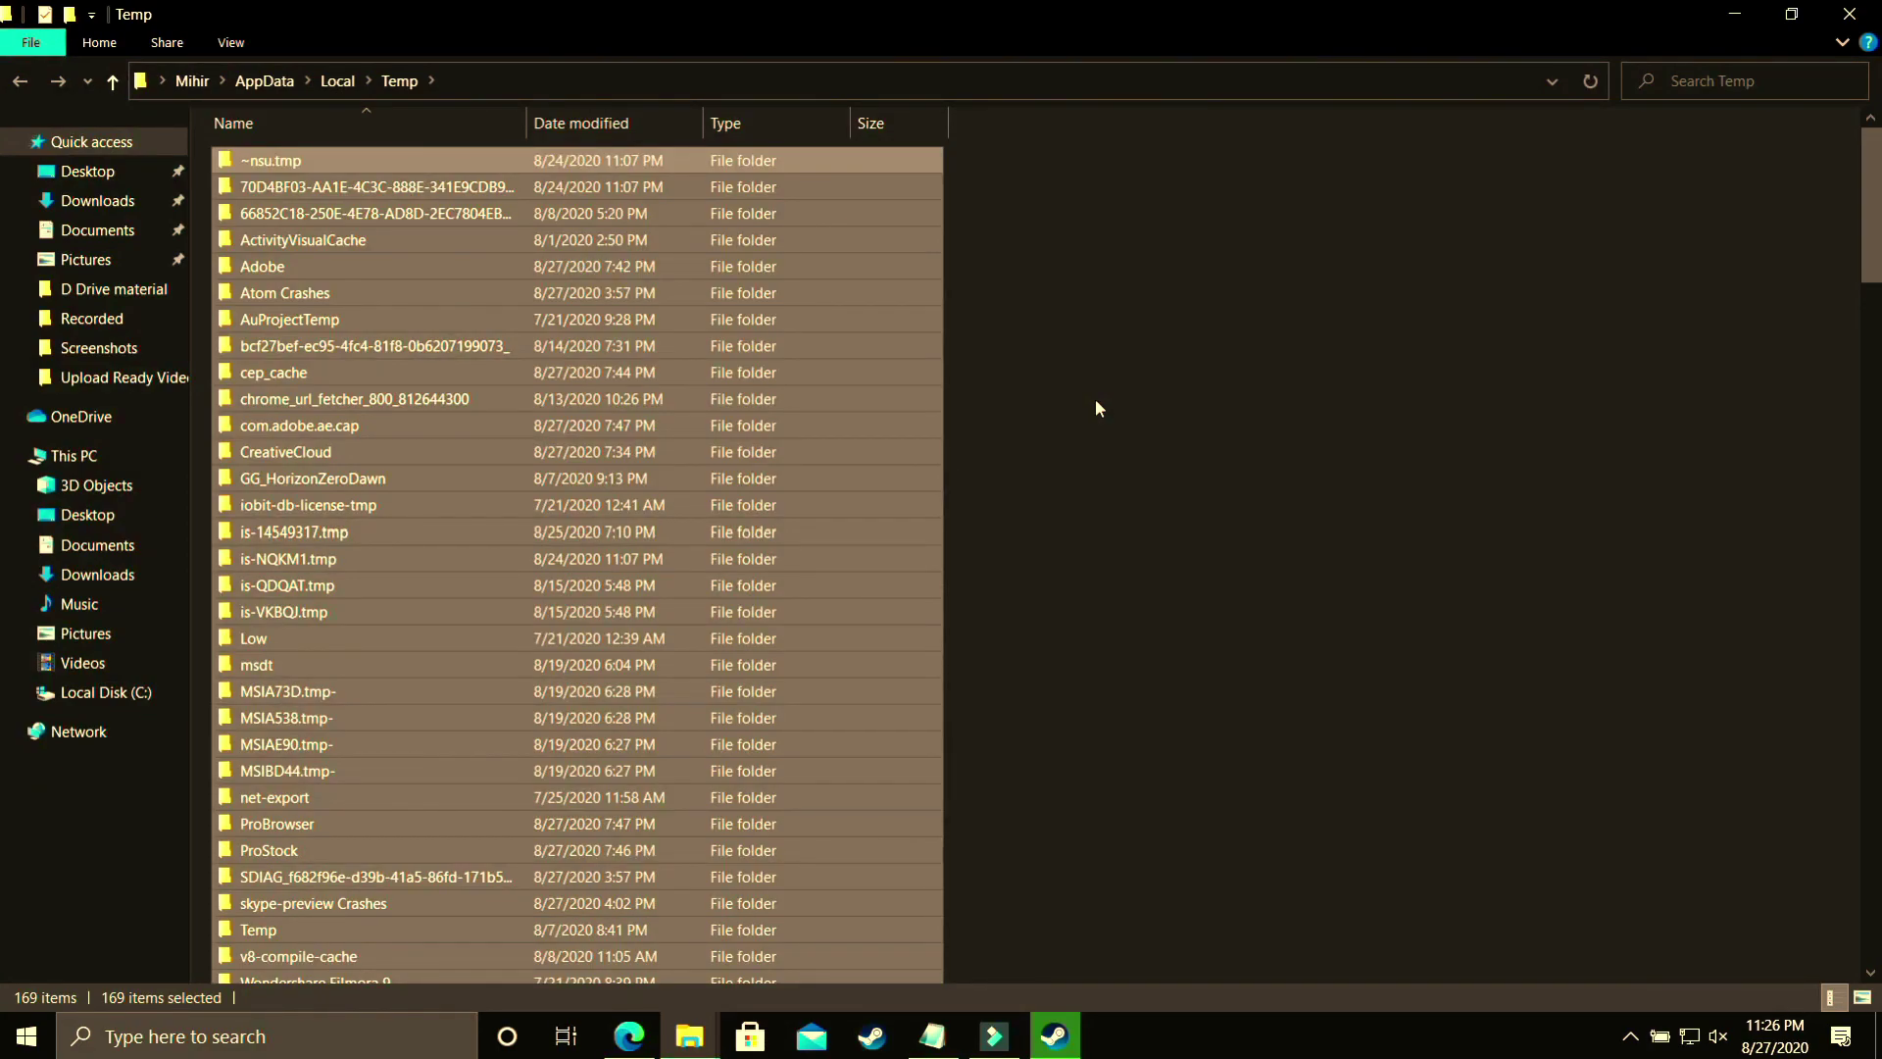
{"action": "key", "text": "shift+Delete"}
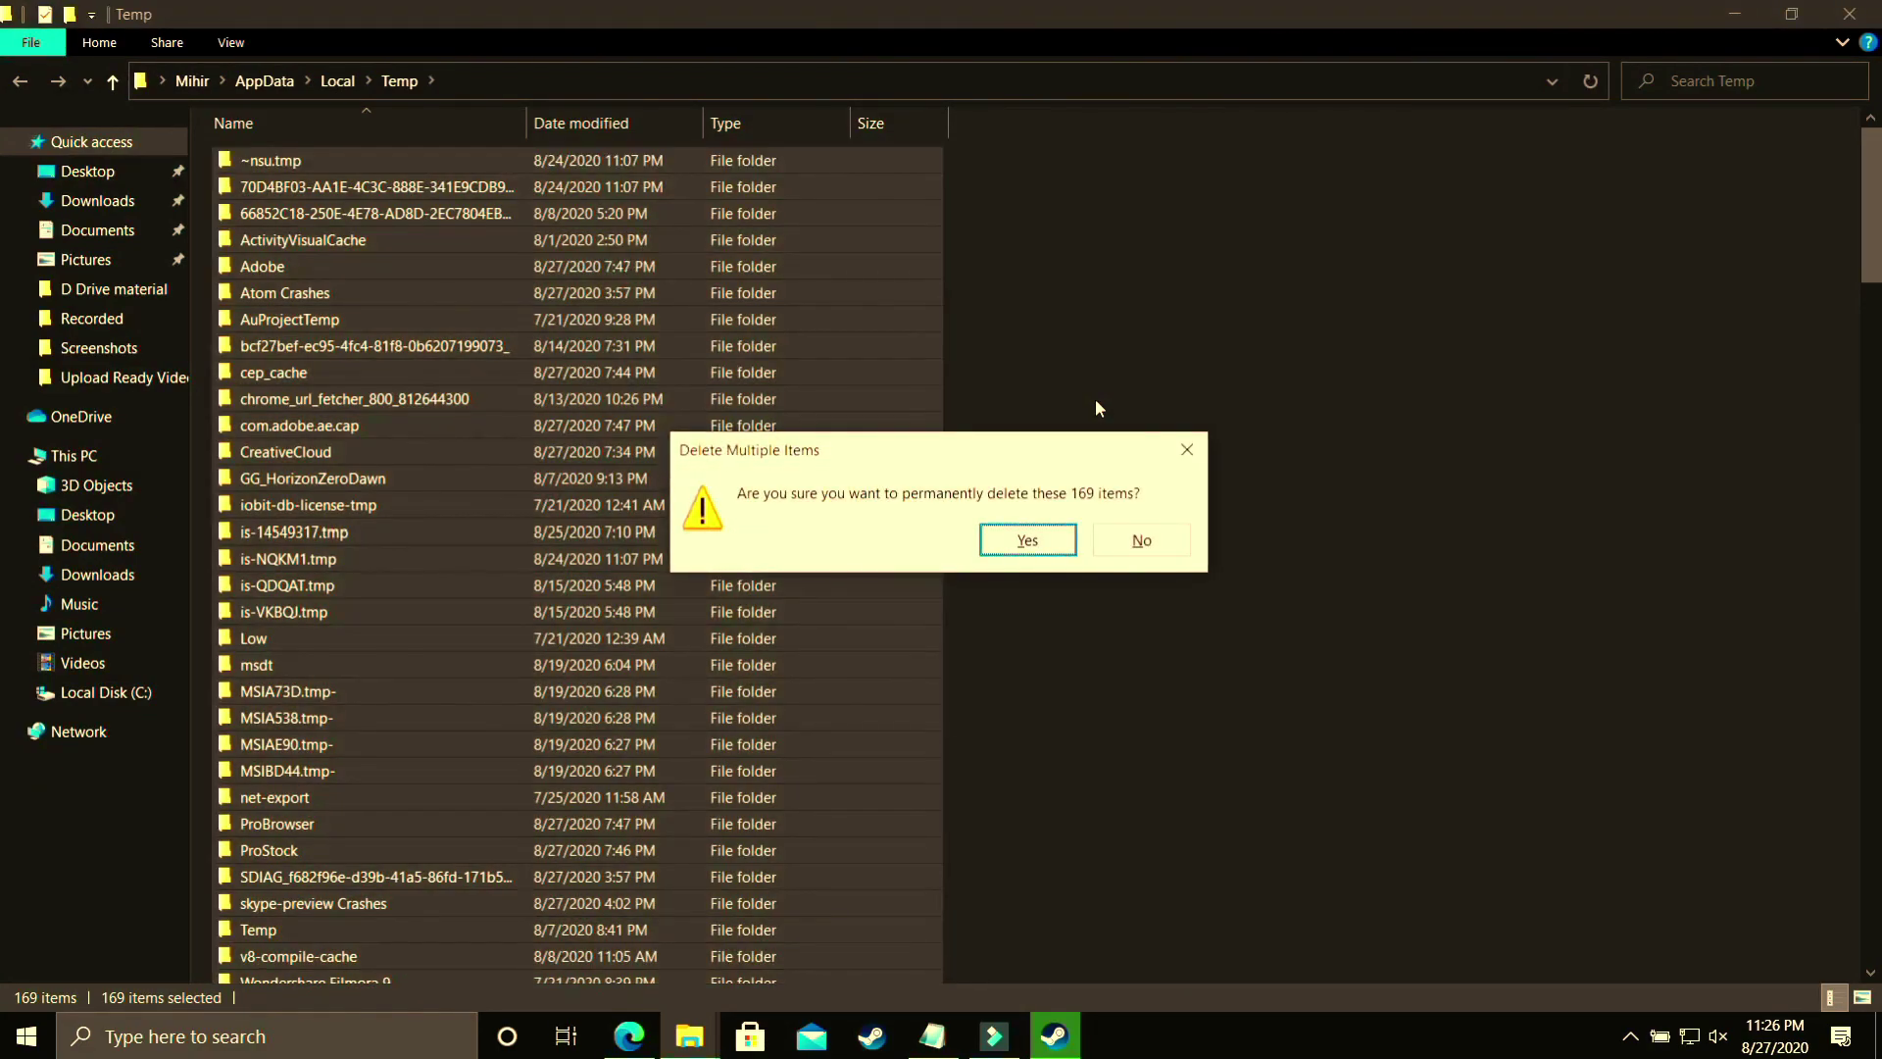
{"action": "key", "text": "Return"}
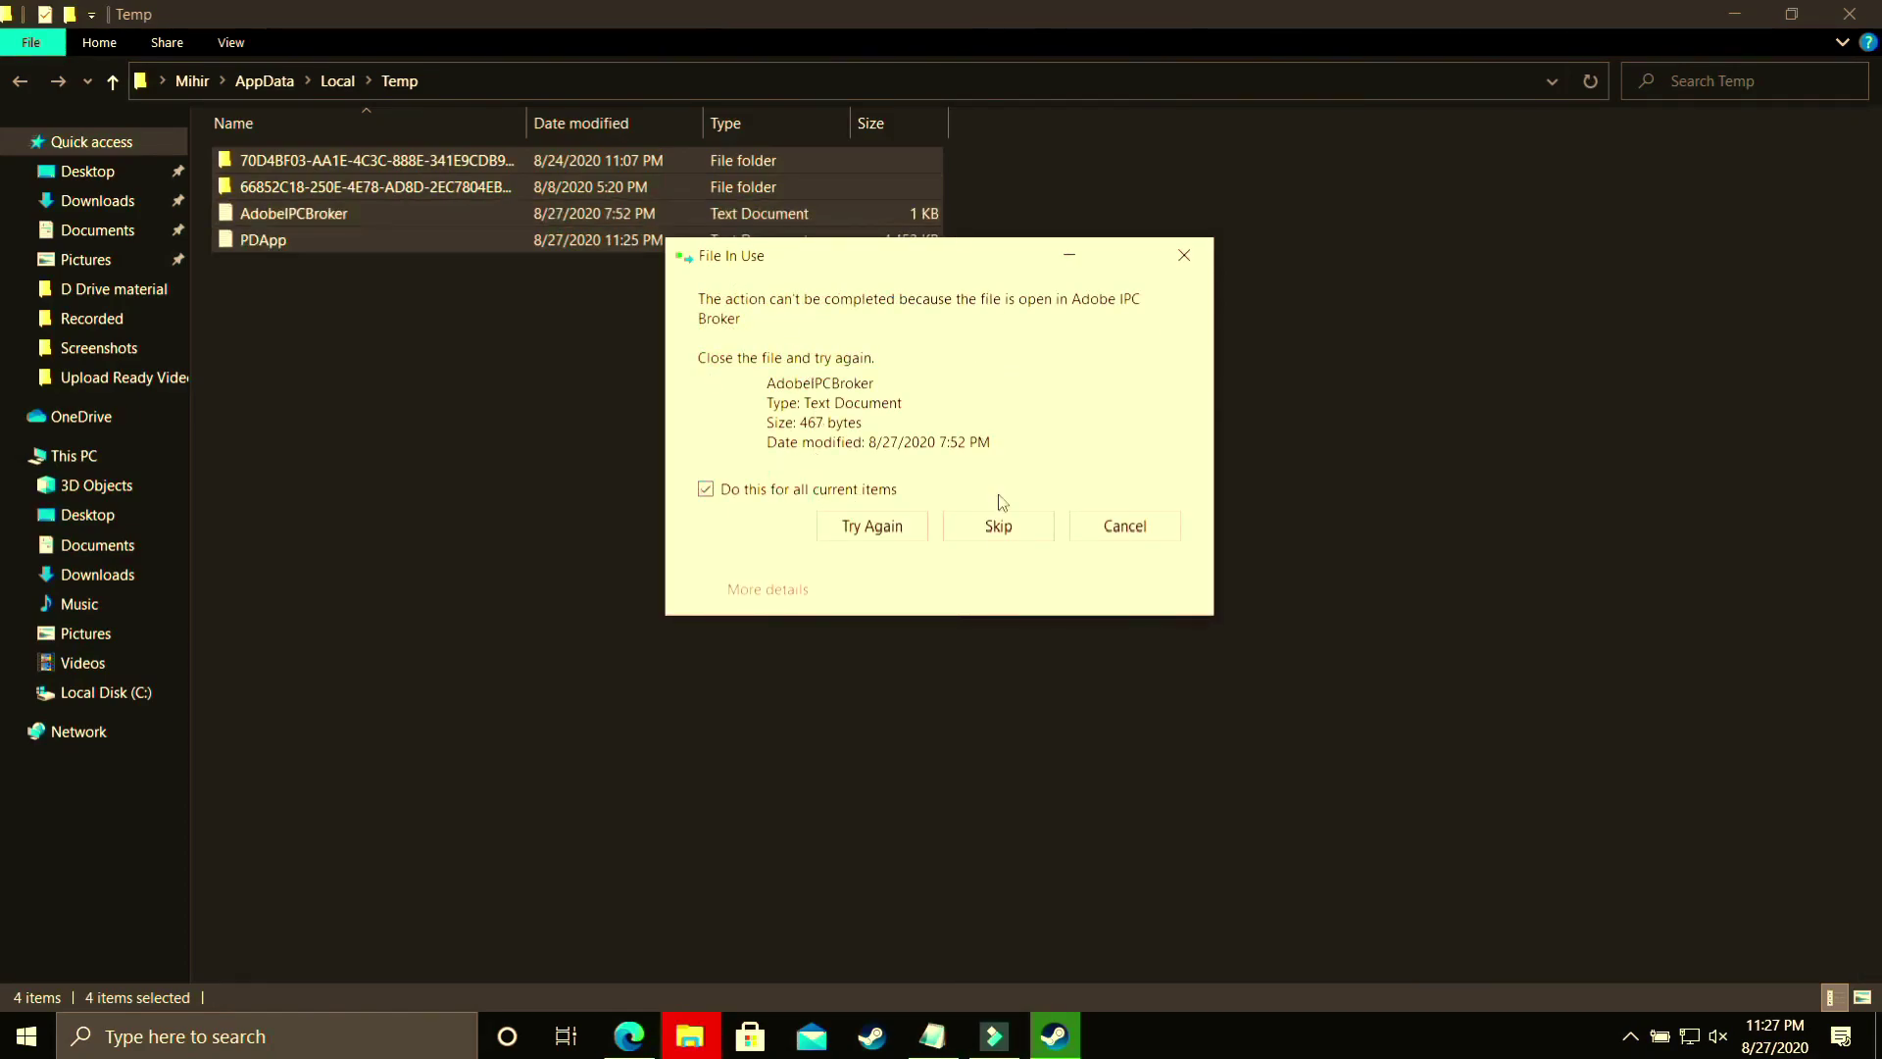
{"action": "left_click", "coordinate": [998, 525]}
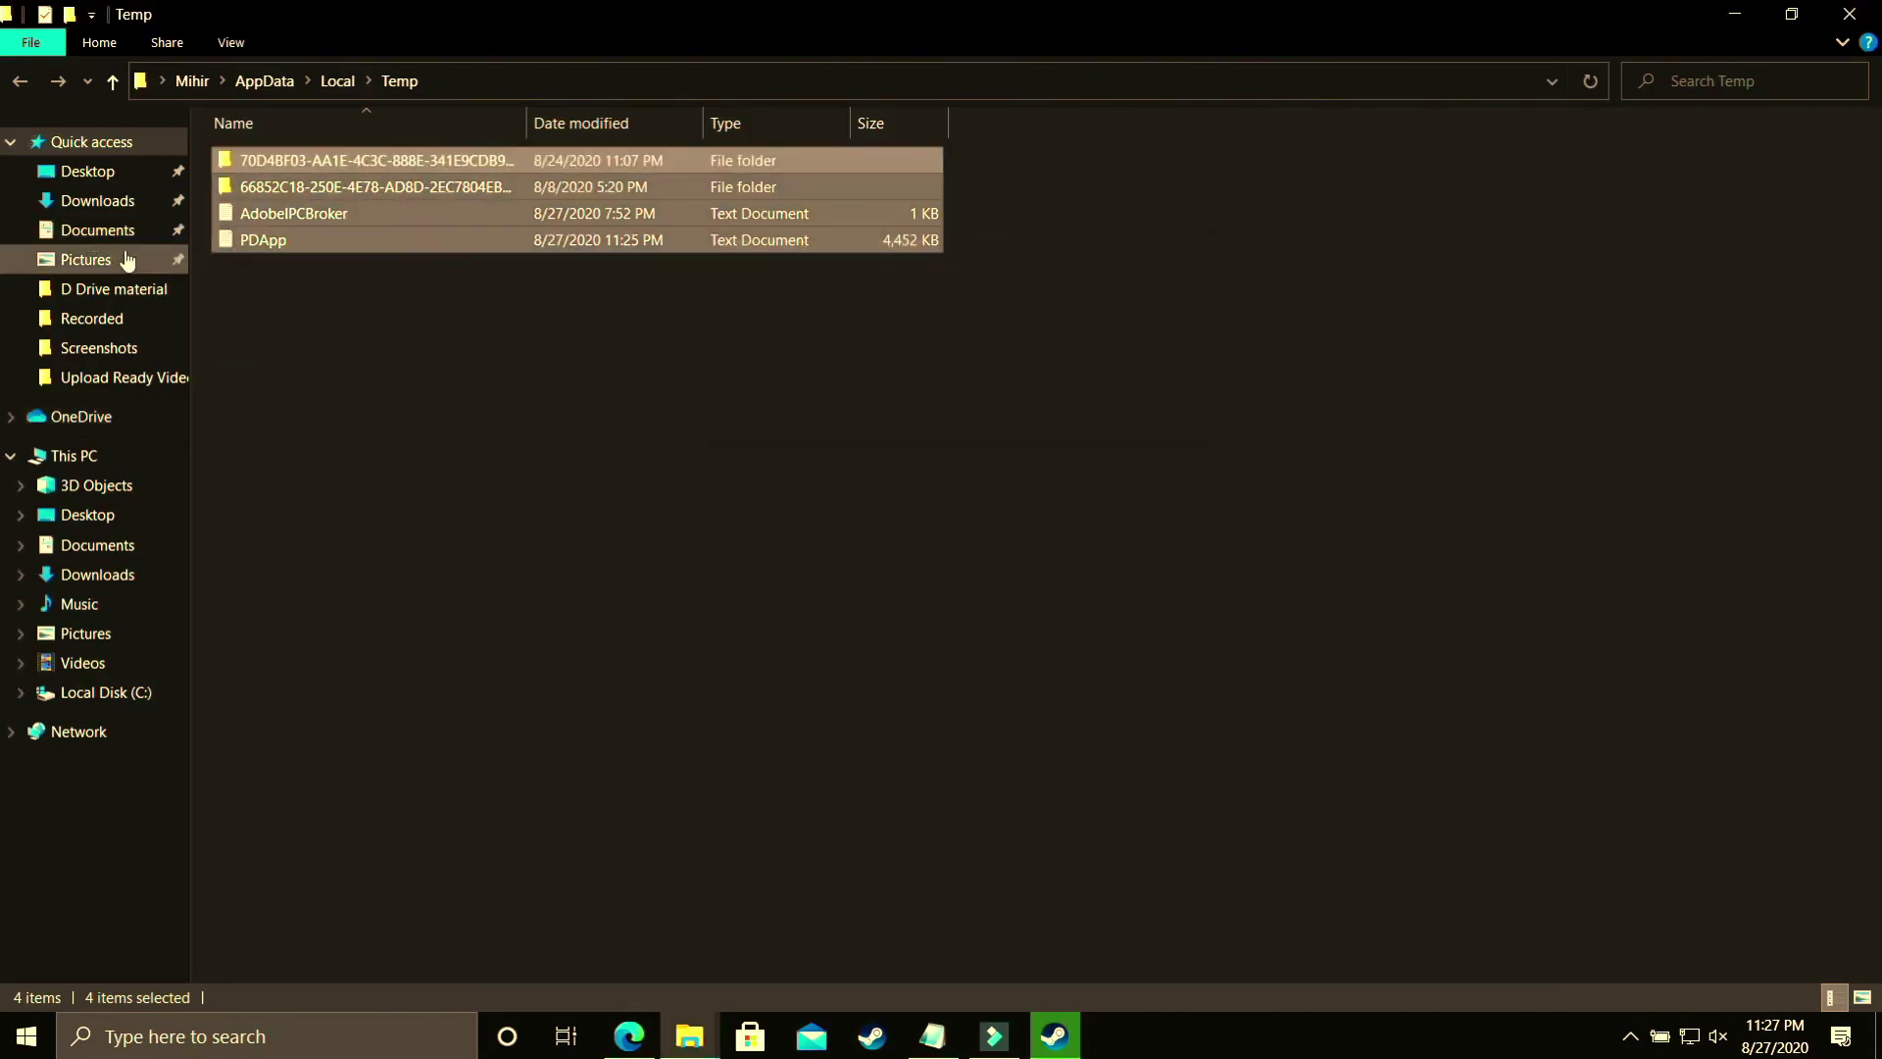
- Open the Prefetch folder inside the Windows folder on Local Disk (C:), granting permanent access to it
{"action": "left_click", "coordinate": [71, 457]}
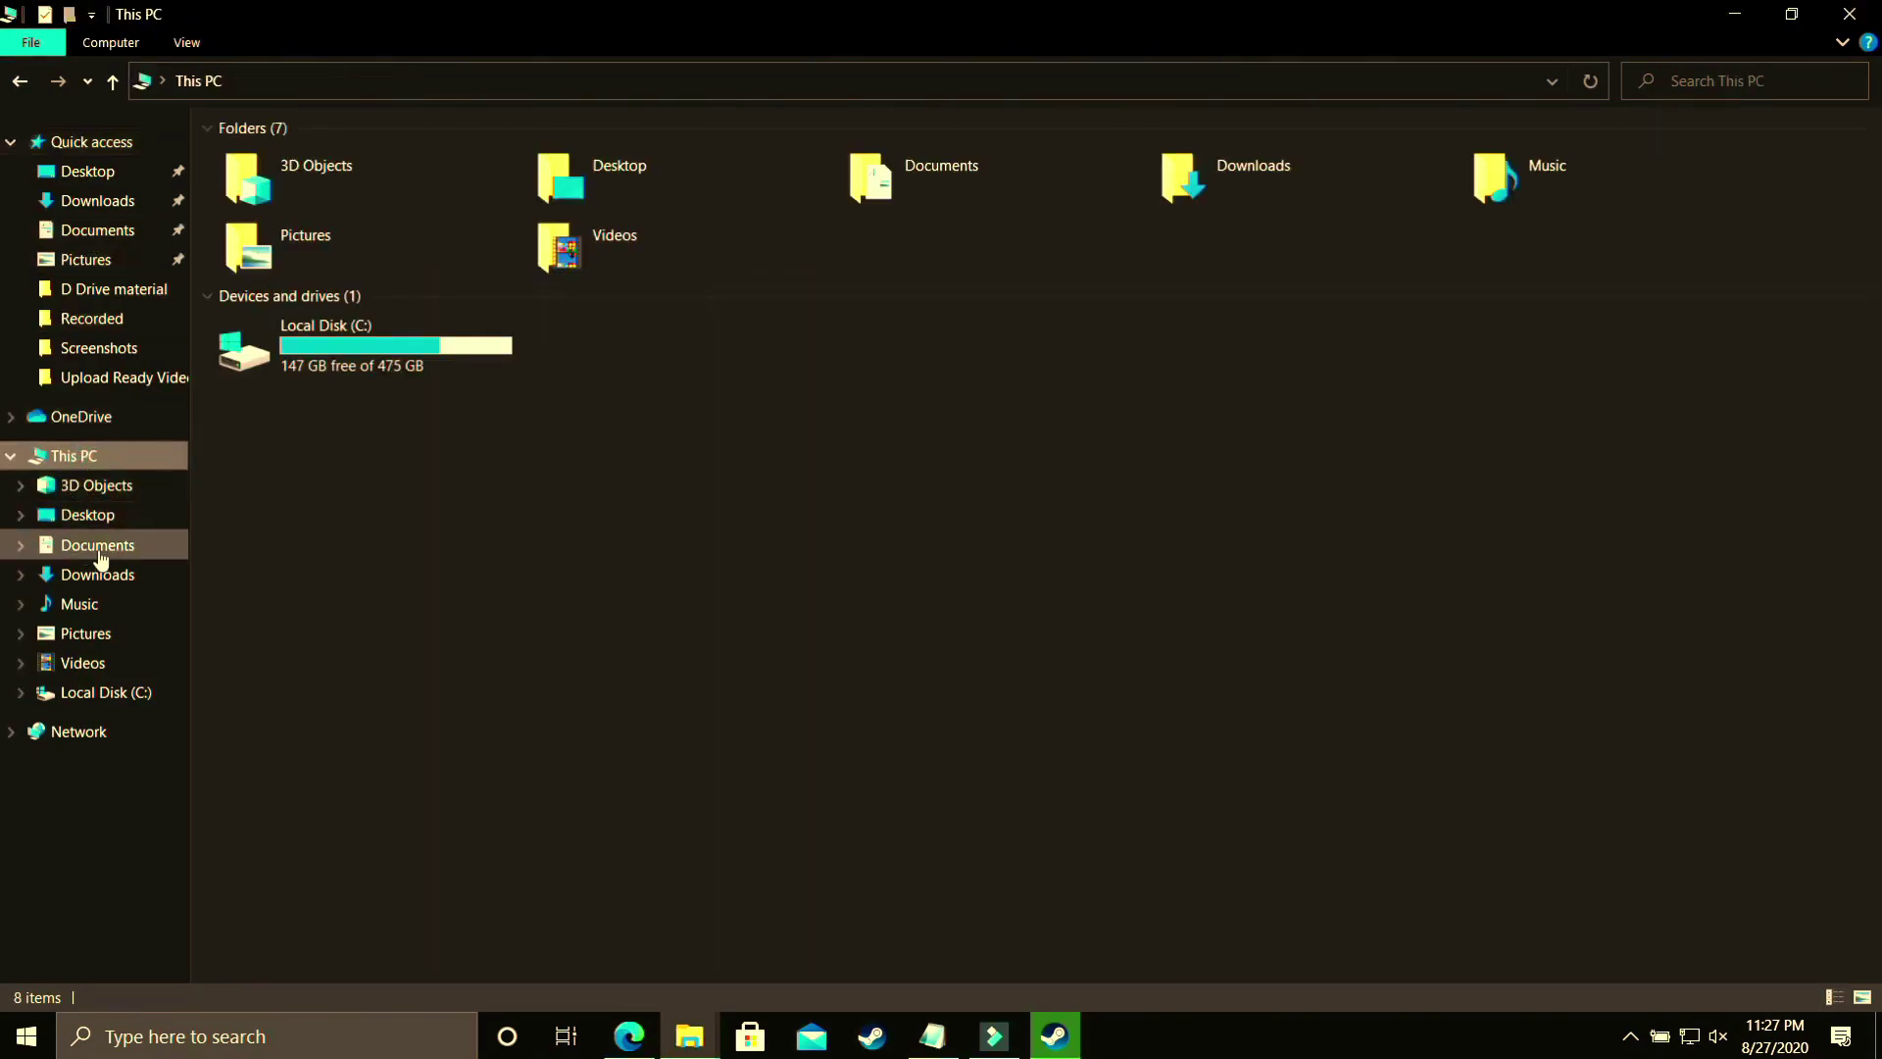
{"action": "double_click", "coordinate": [346, 328]}
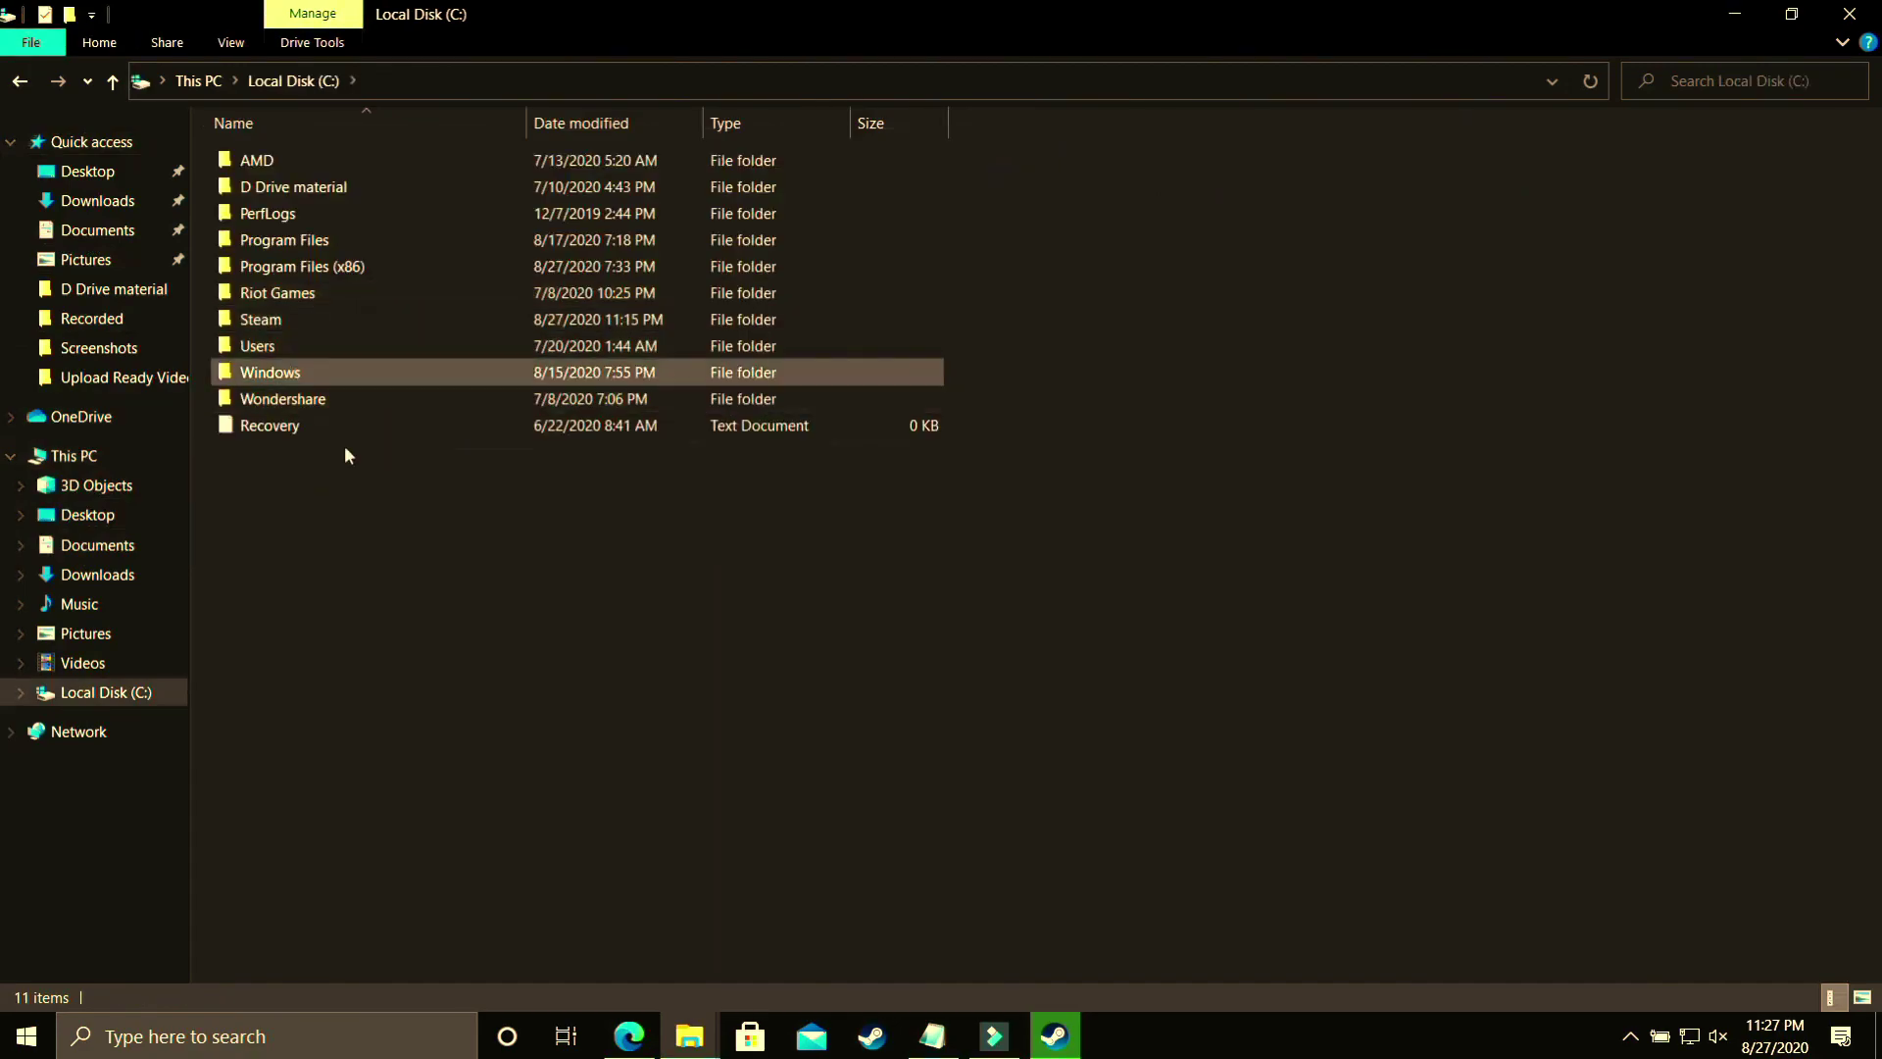
{"action": "double_click", "coordinate": [362, 380]}
{"action": "left_click", "coordinate": [582, 502]}
{"action": "key", "text": "p"}
{"action": "key", "text": "r"}
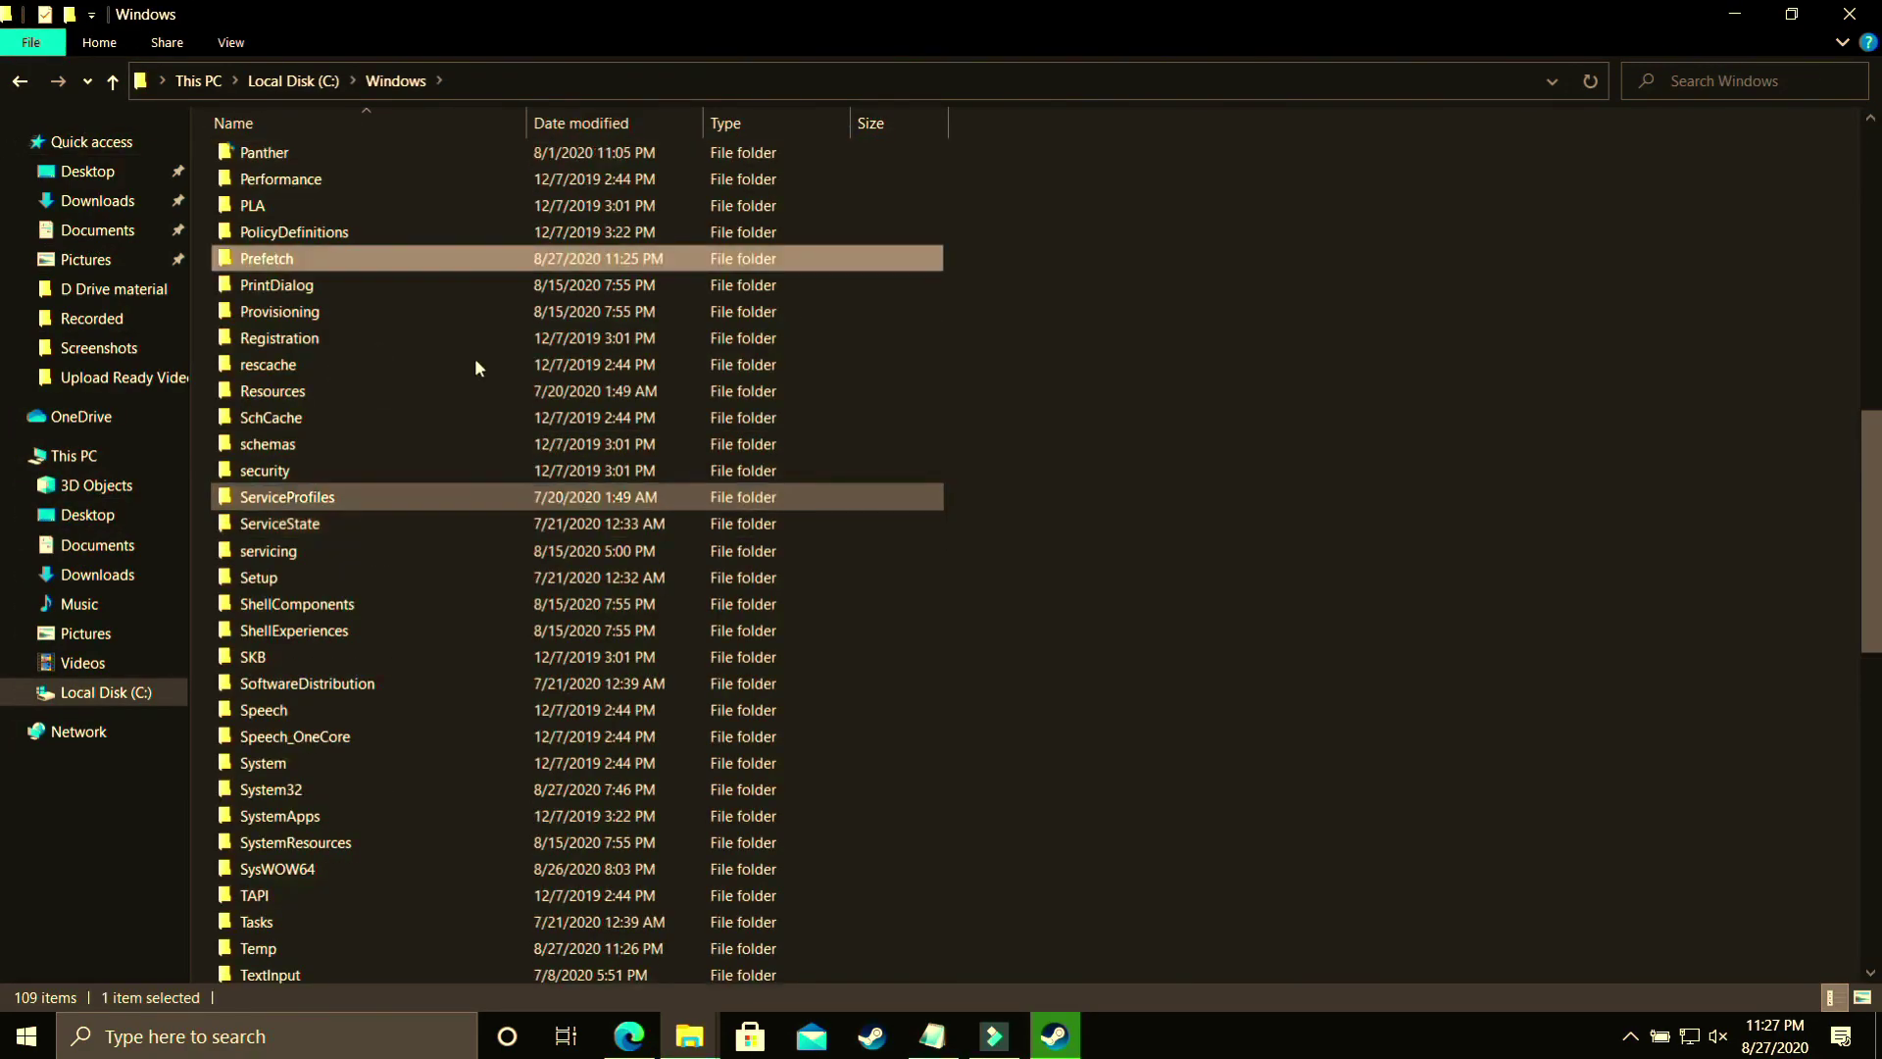
{"action": "double_click", "coordinate": [287, 261]}
{"action": "left_click", "coordinate": [973, 553]}
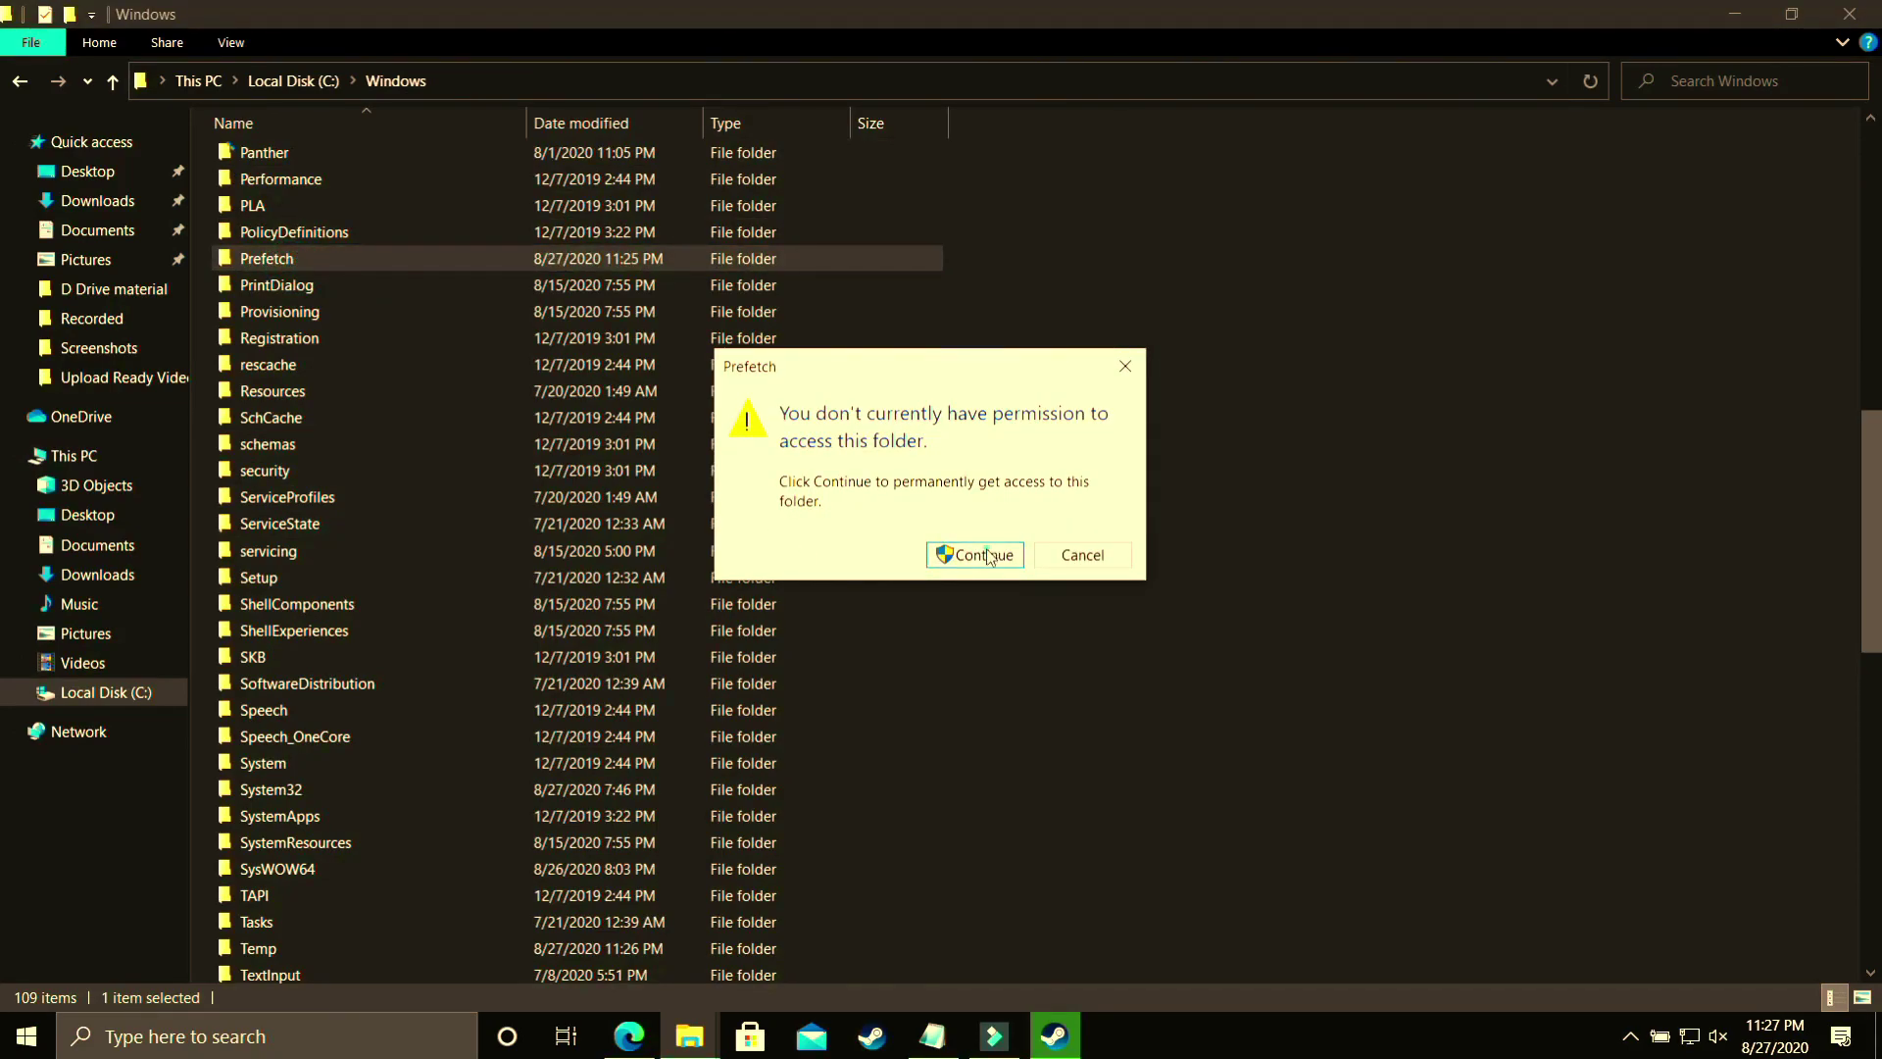
- Permanently delete everything in the Prefetch folder, skipping all current items that are in use, and close the folder
{"action": "key", "text": "ctrl+a"}
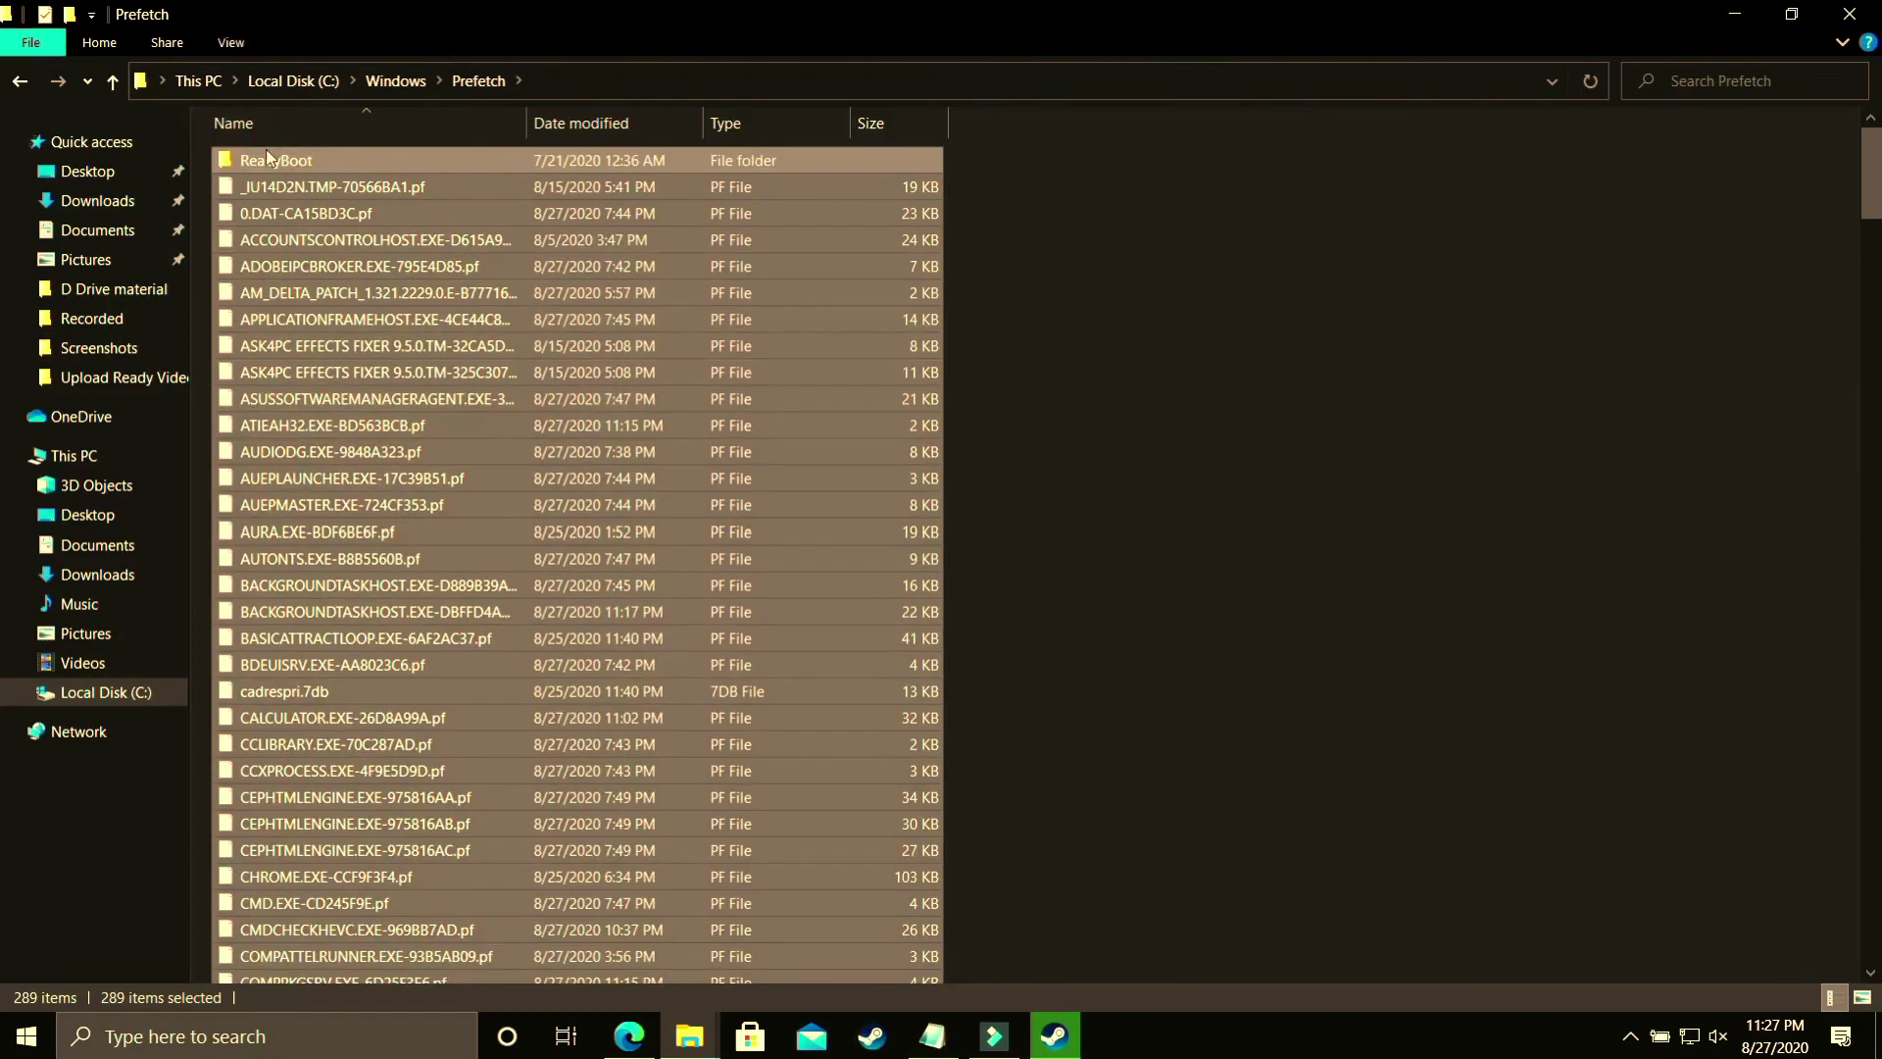
{"action": "left_click", "coordinate": [331, 159], "text": "ctrl"}
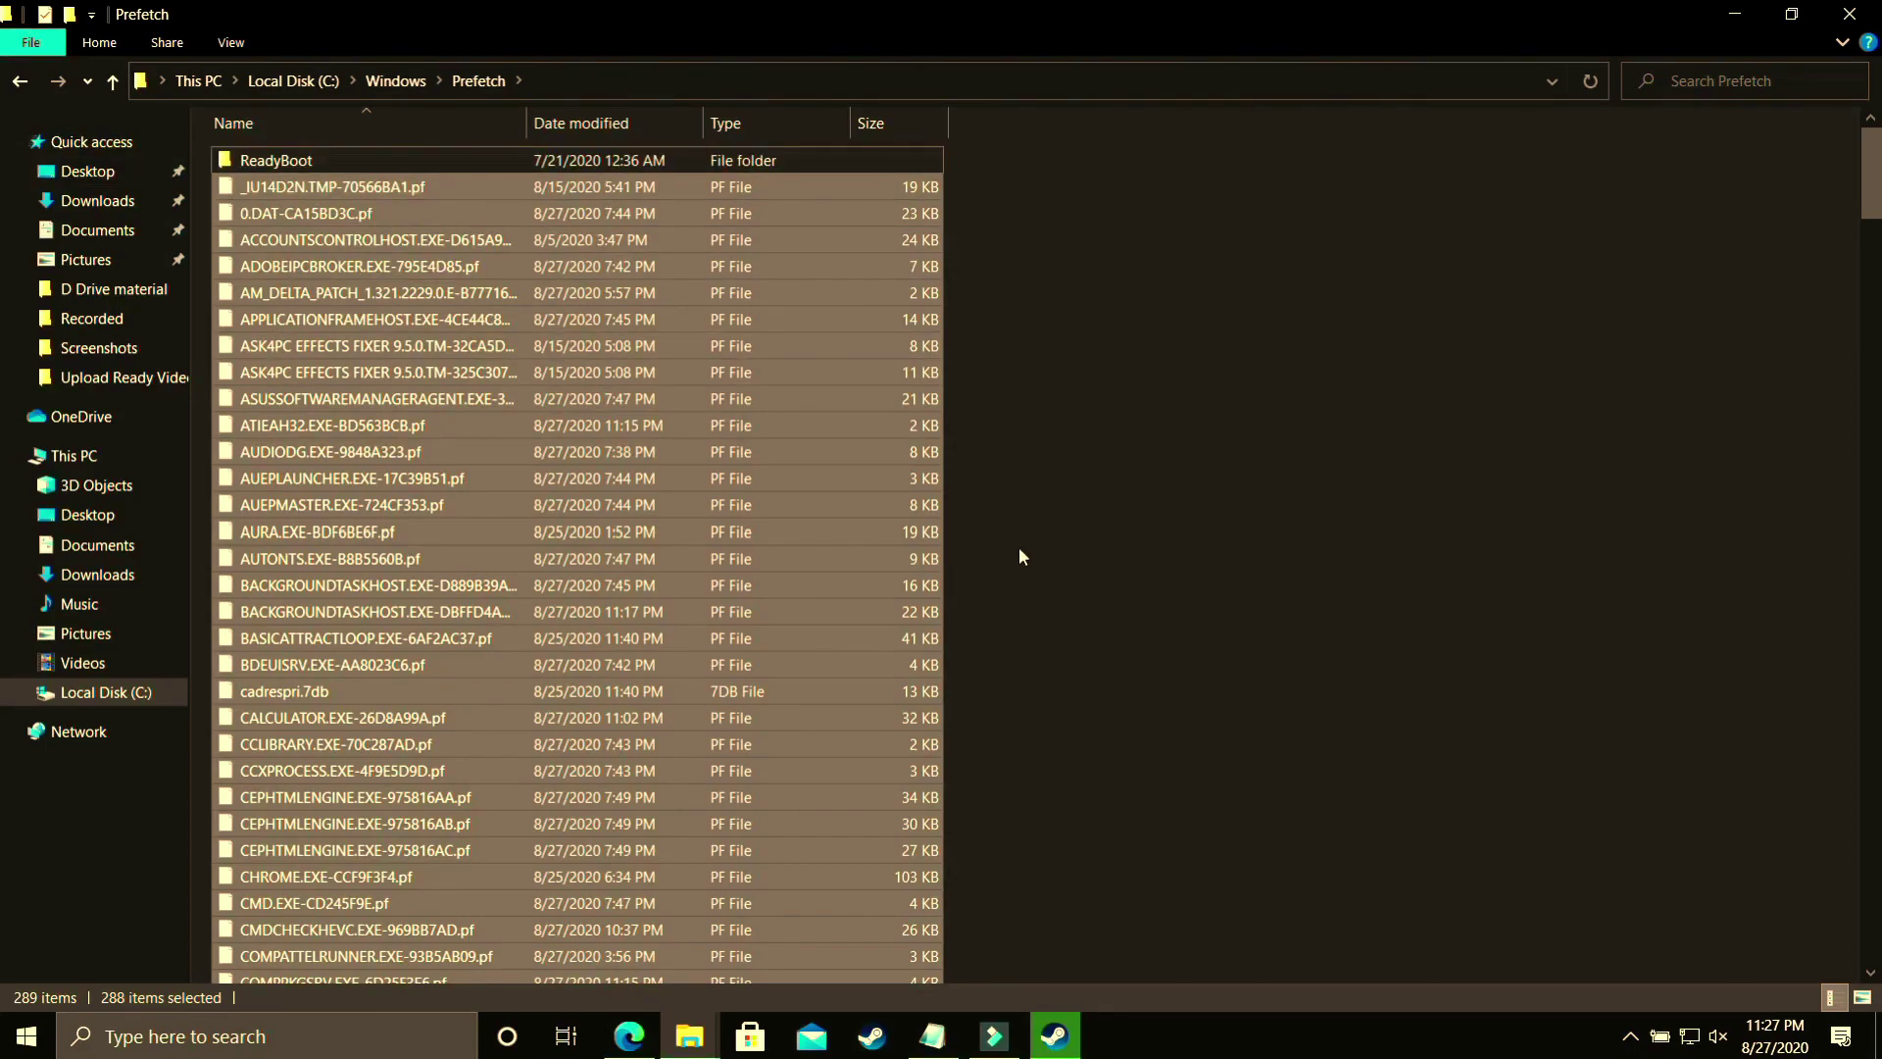
{"action": "key", "text": "ctrl+a"}
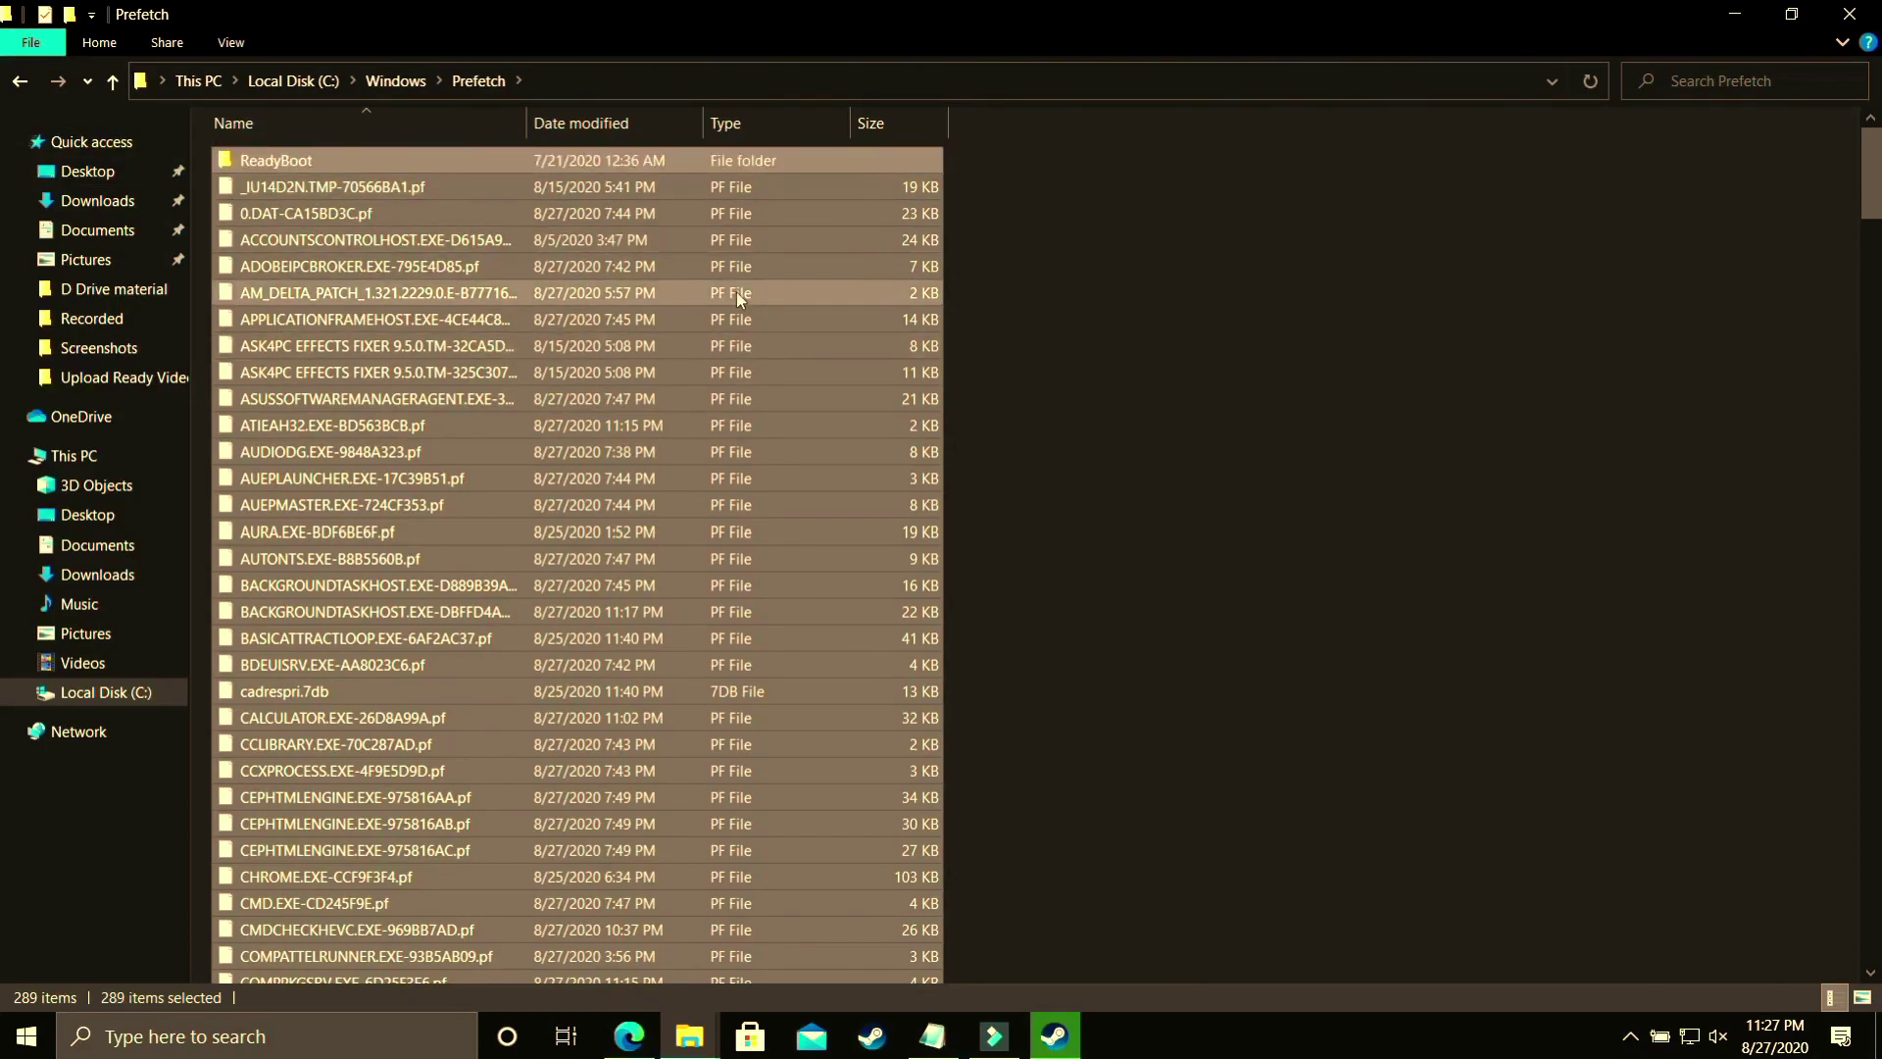
{"action": "key", "text": "shift+Delete"}
{"action": "key", "text": "Return"}
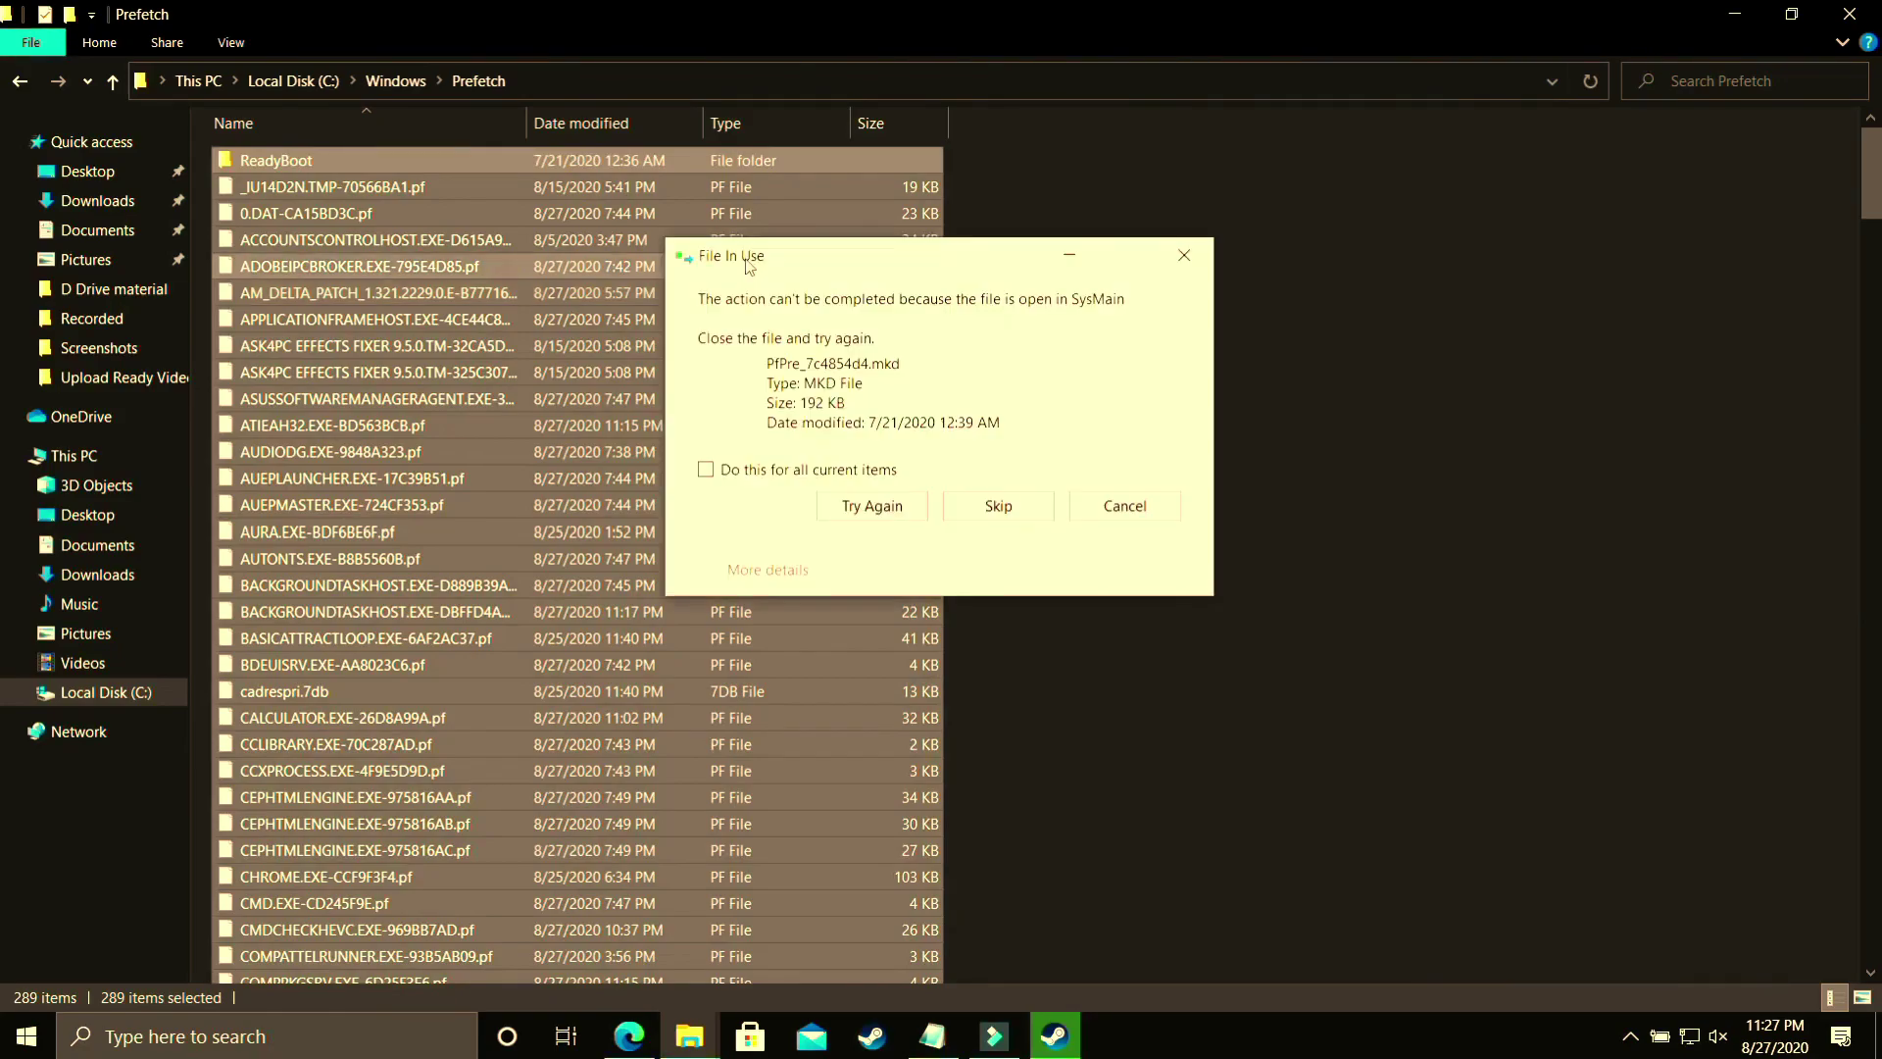
{"action": "left_click", "coordinate": [814, 470]}
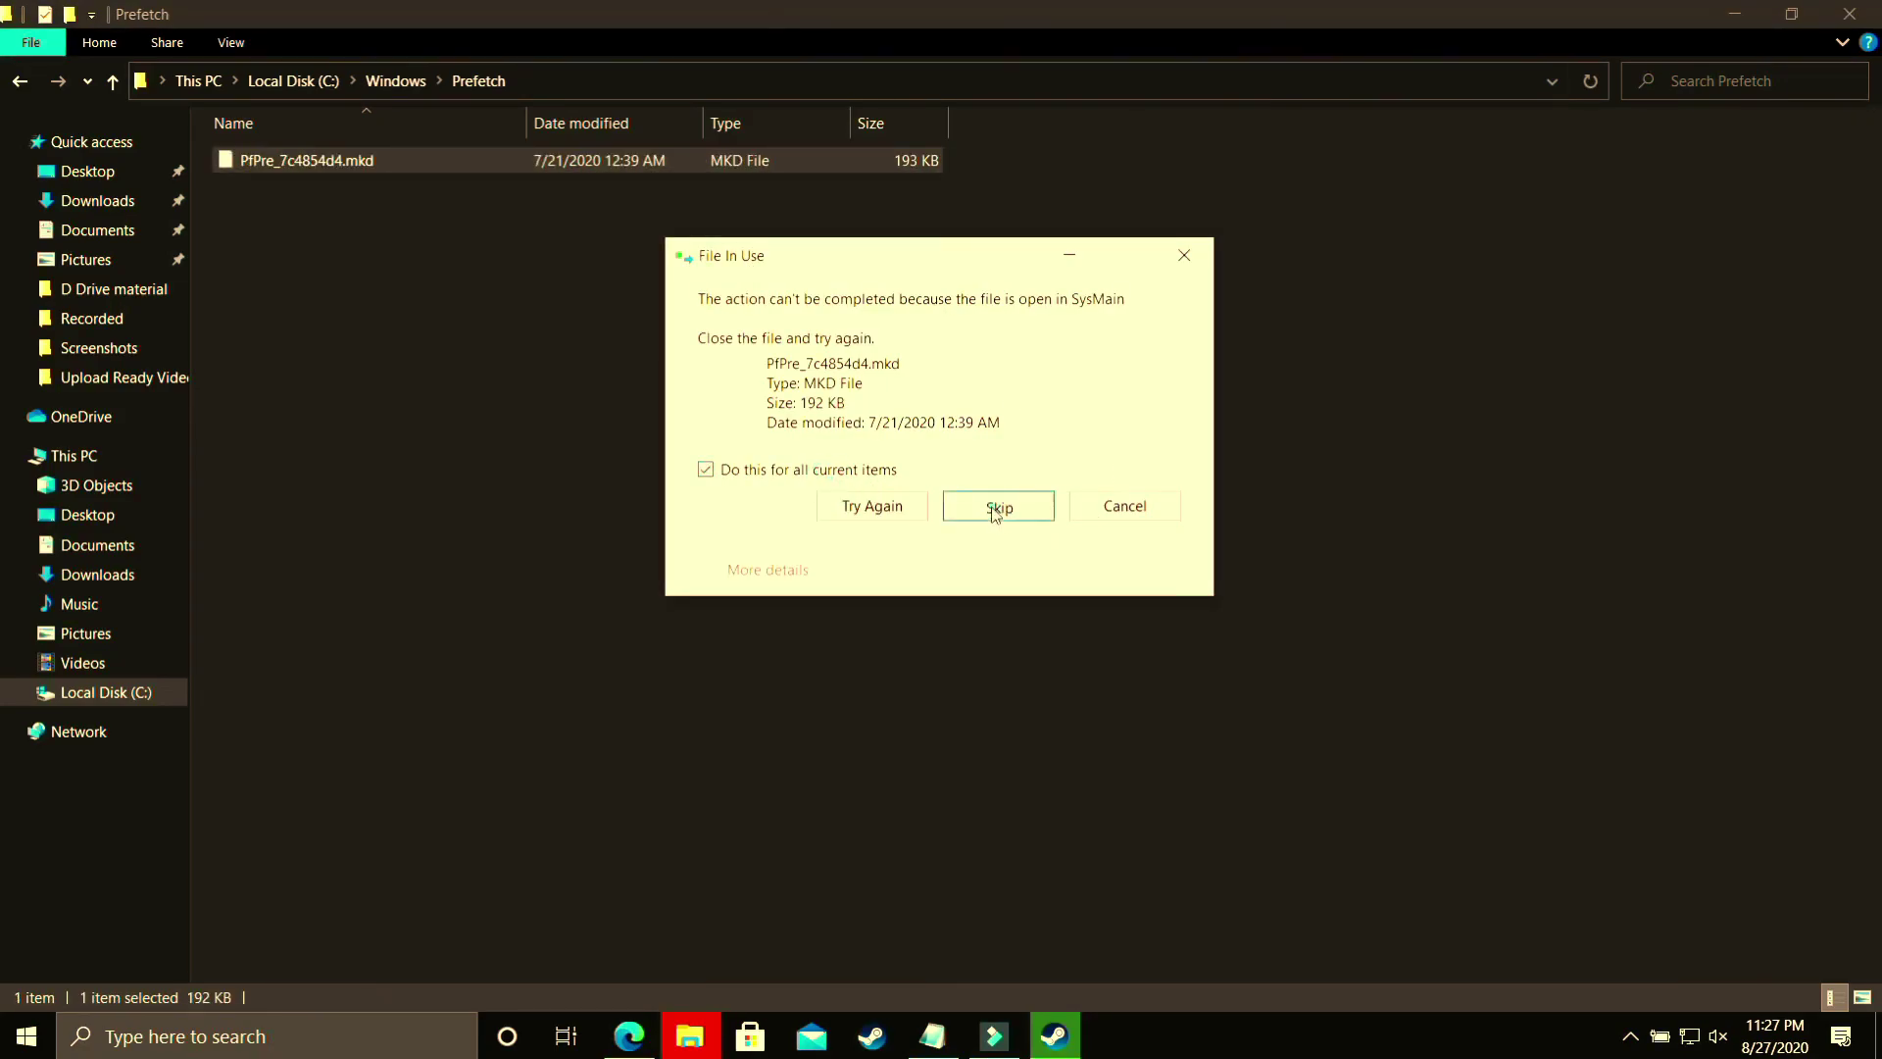
{"action": "left_click", "coordinate": [996, 510]}
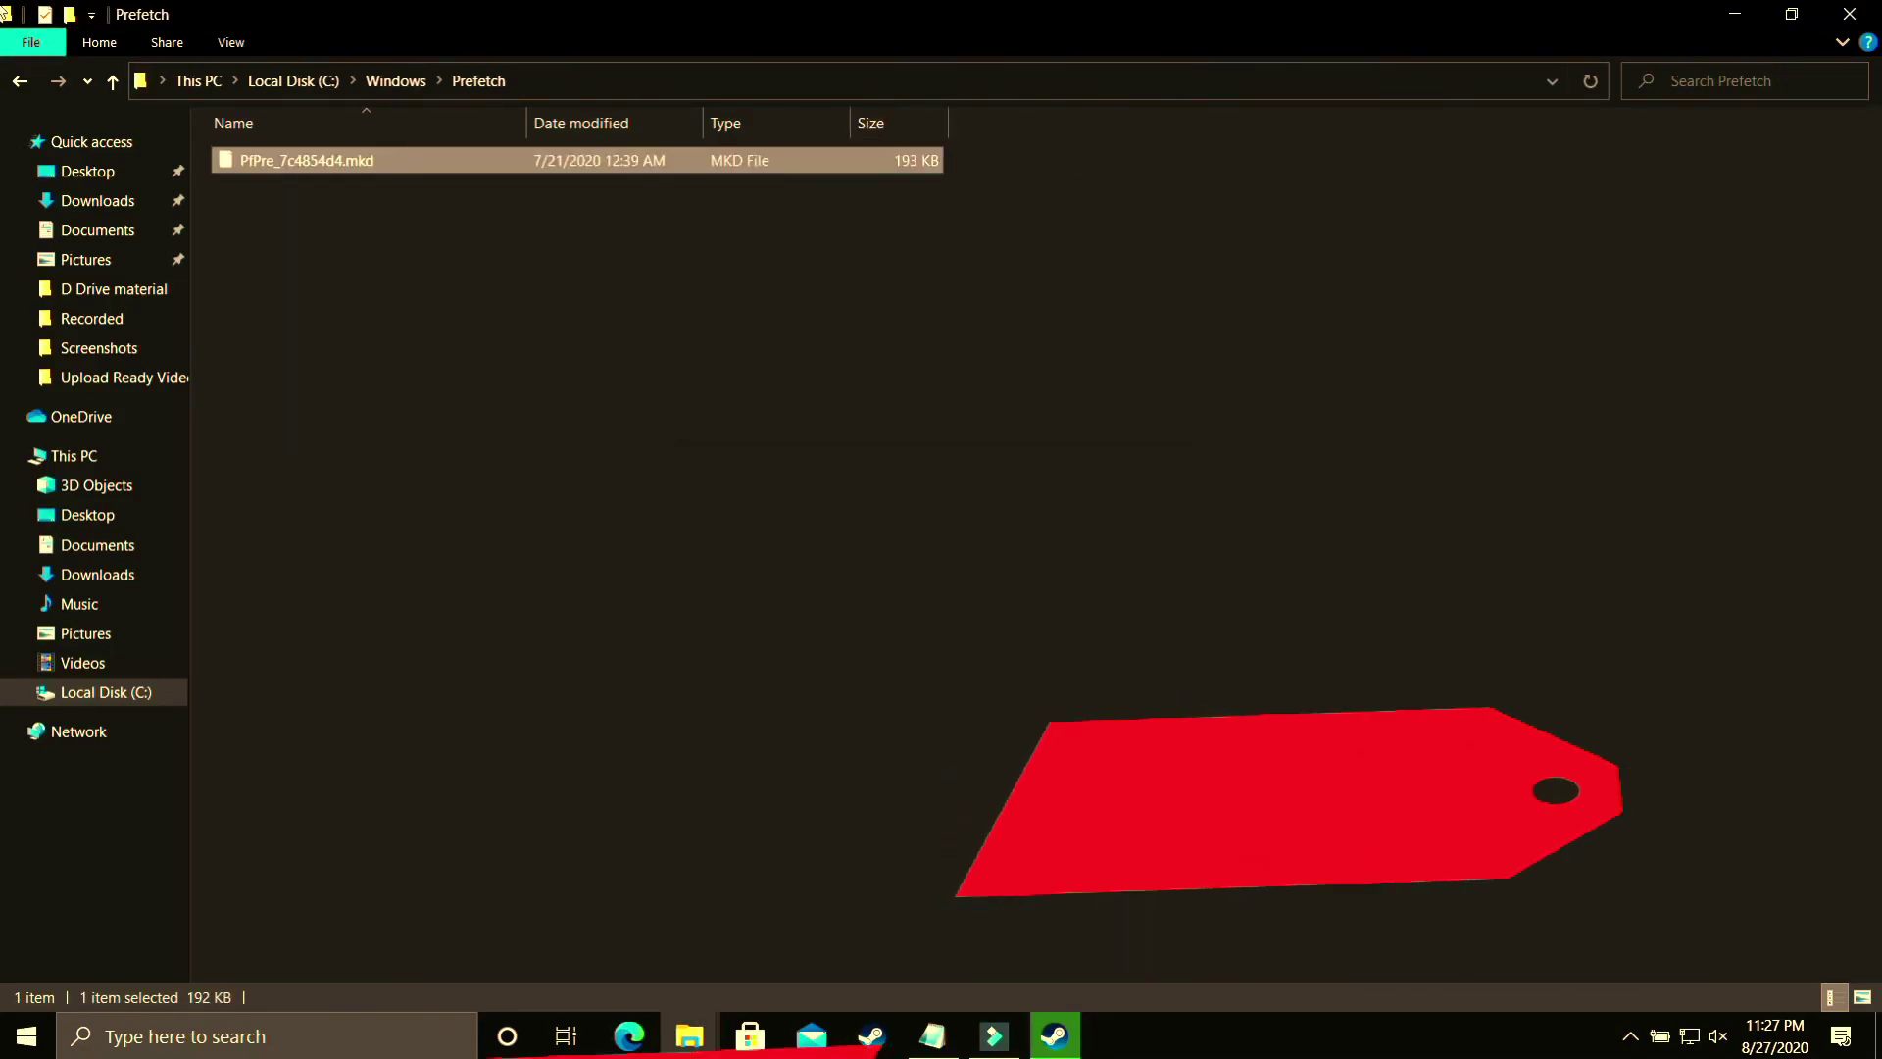
{"action": "left_click", "coordinate": [1850, 14]}
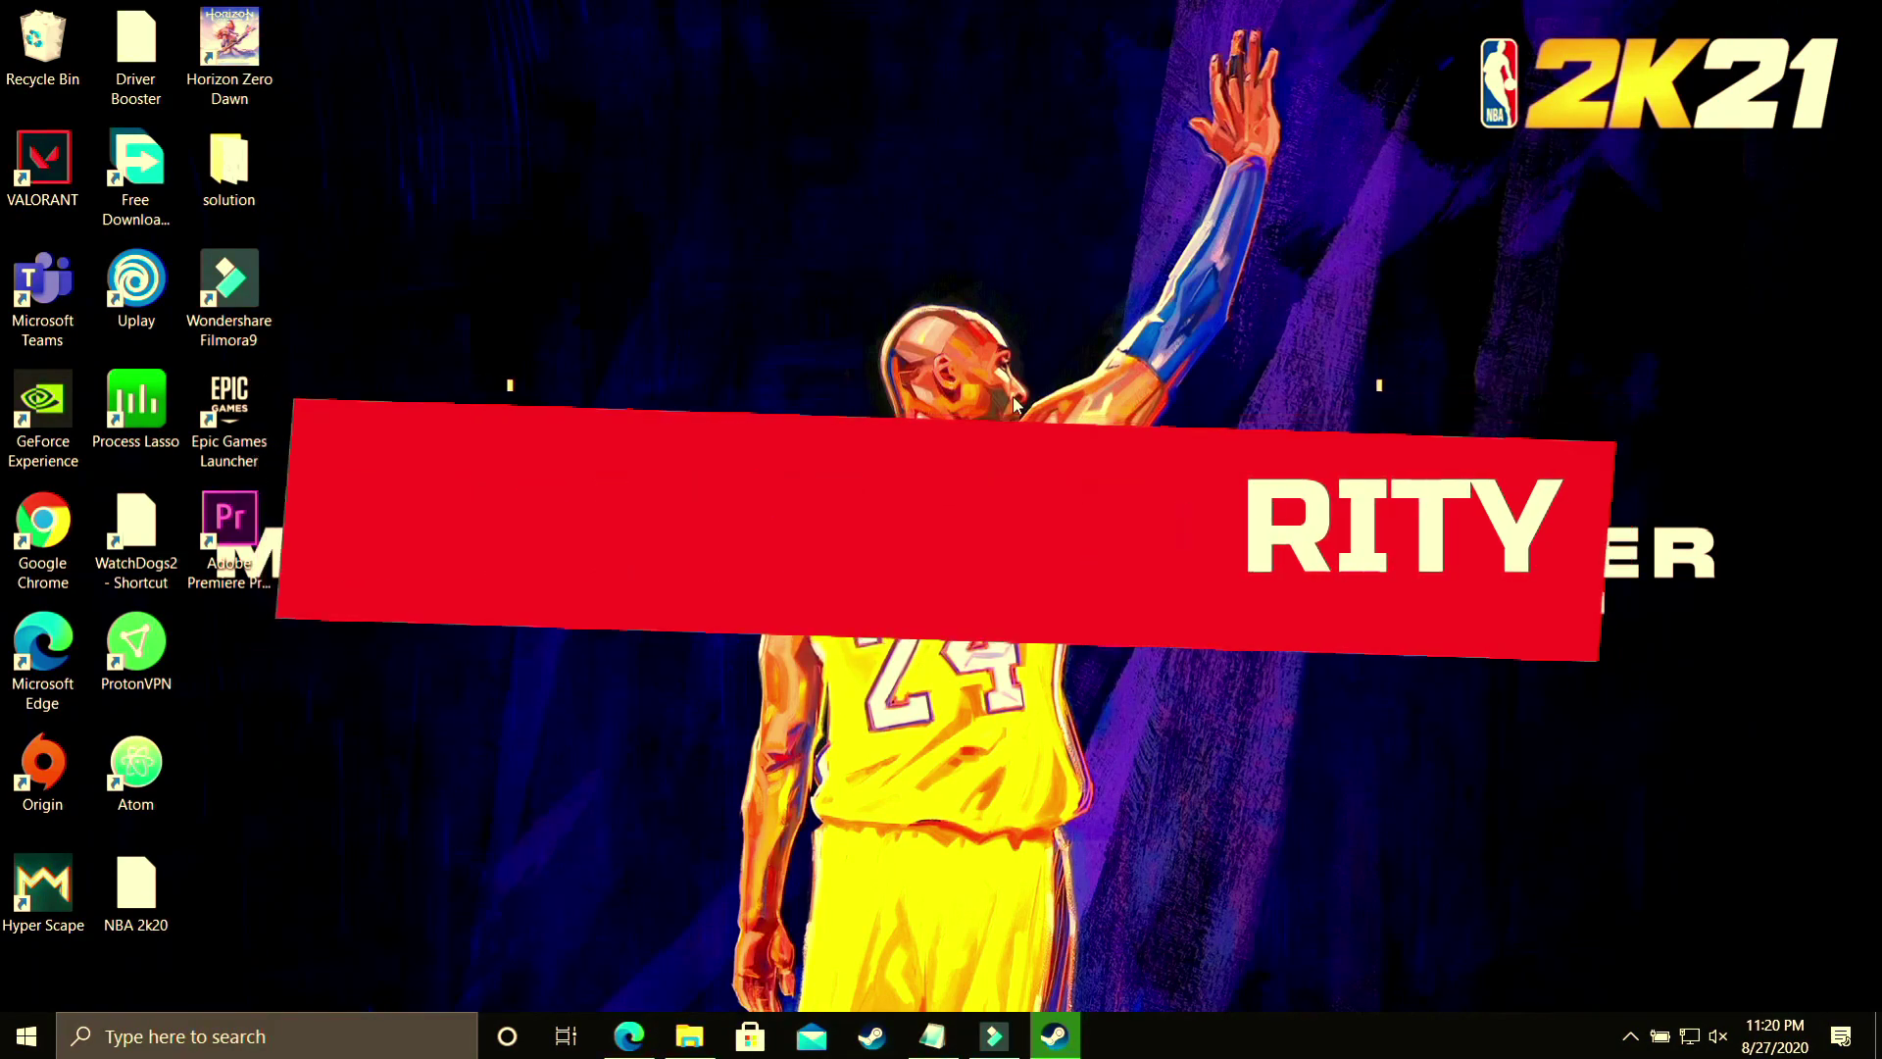
- Launch NBA 2K20 from the Steam library and minimize the Steam window
{"action": "left_click", "coordinate": [1055, 1036]}
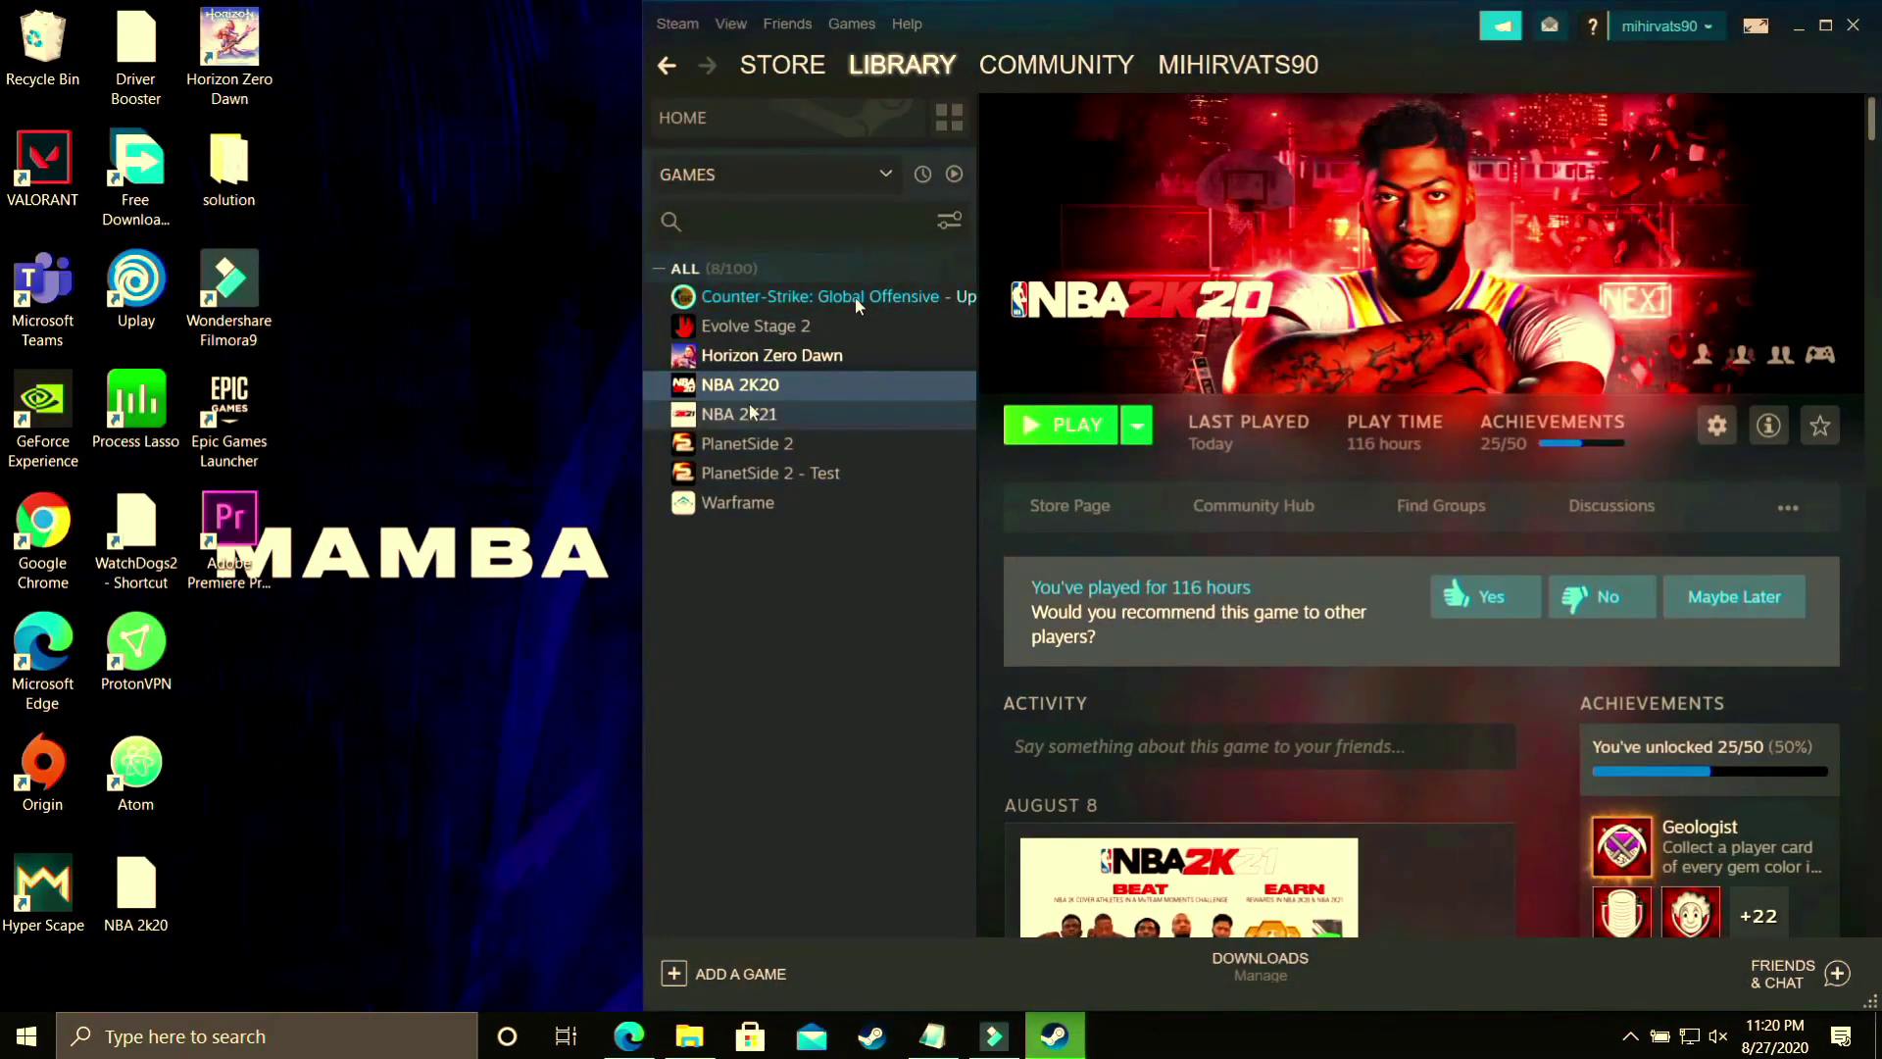
{"action": "left_click", "coordinate": [959, 391]}
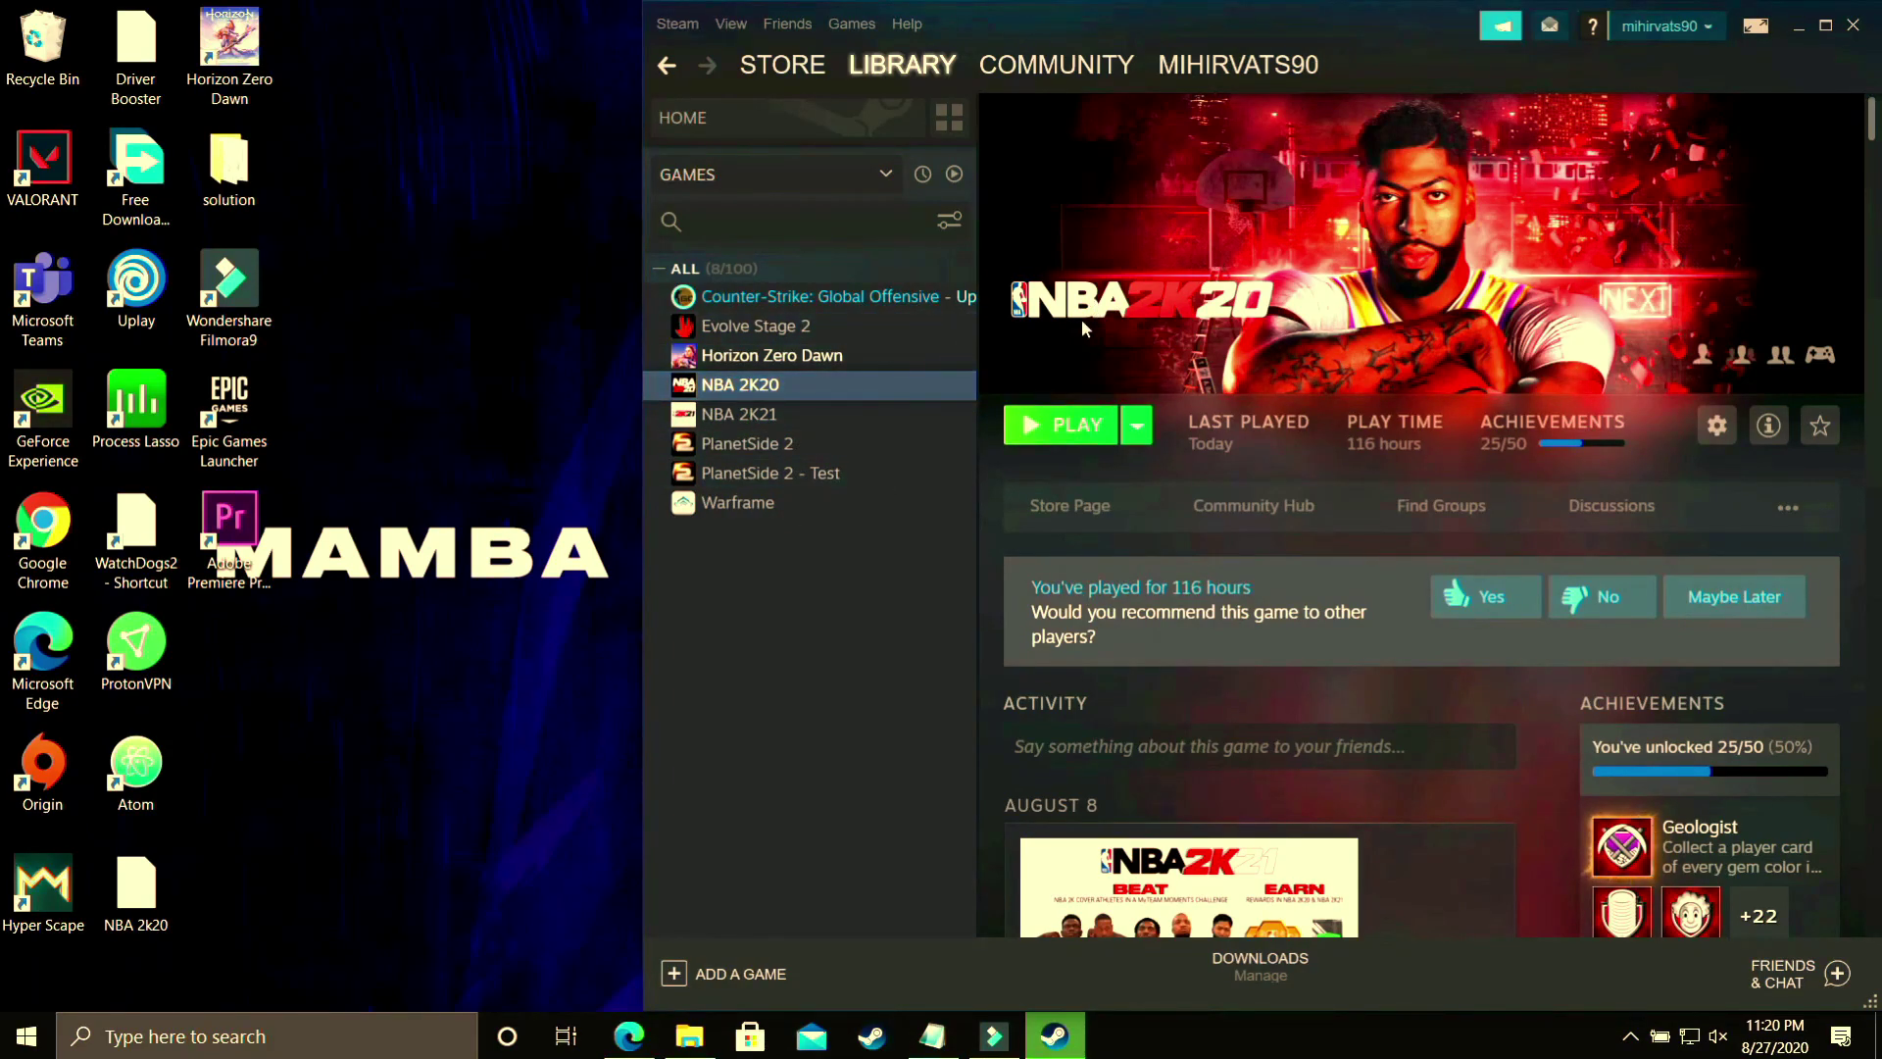
{"action": "left_click", "coordinate": [1059, 429]}
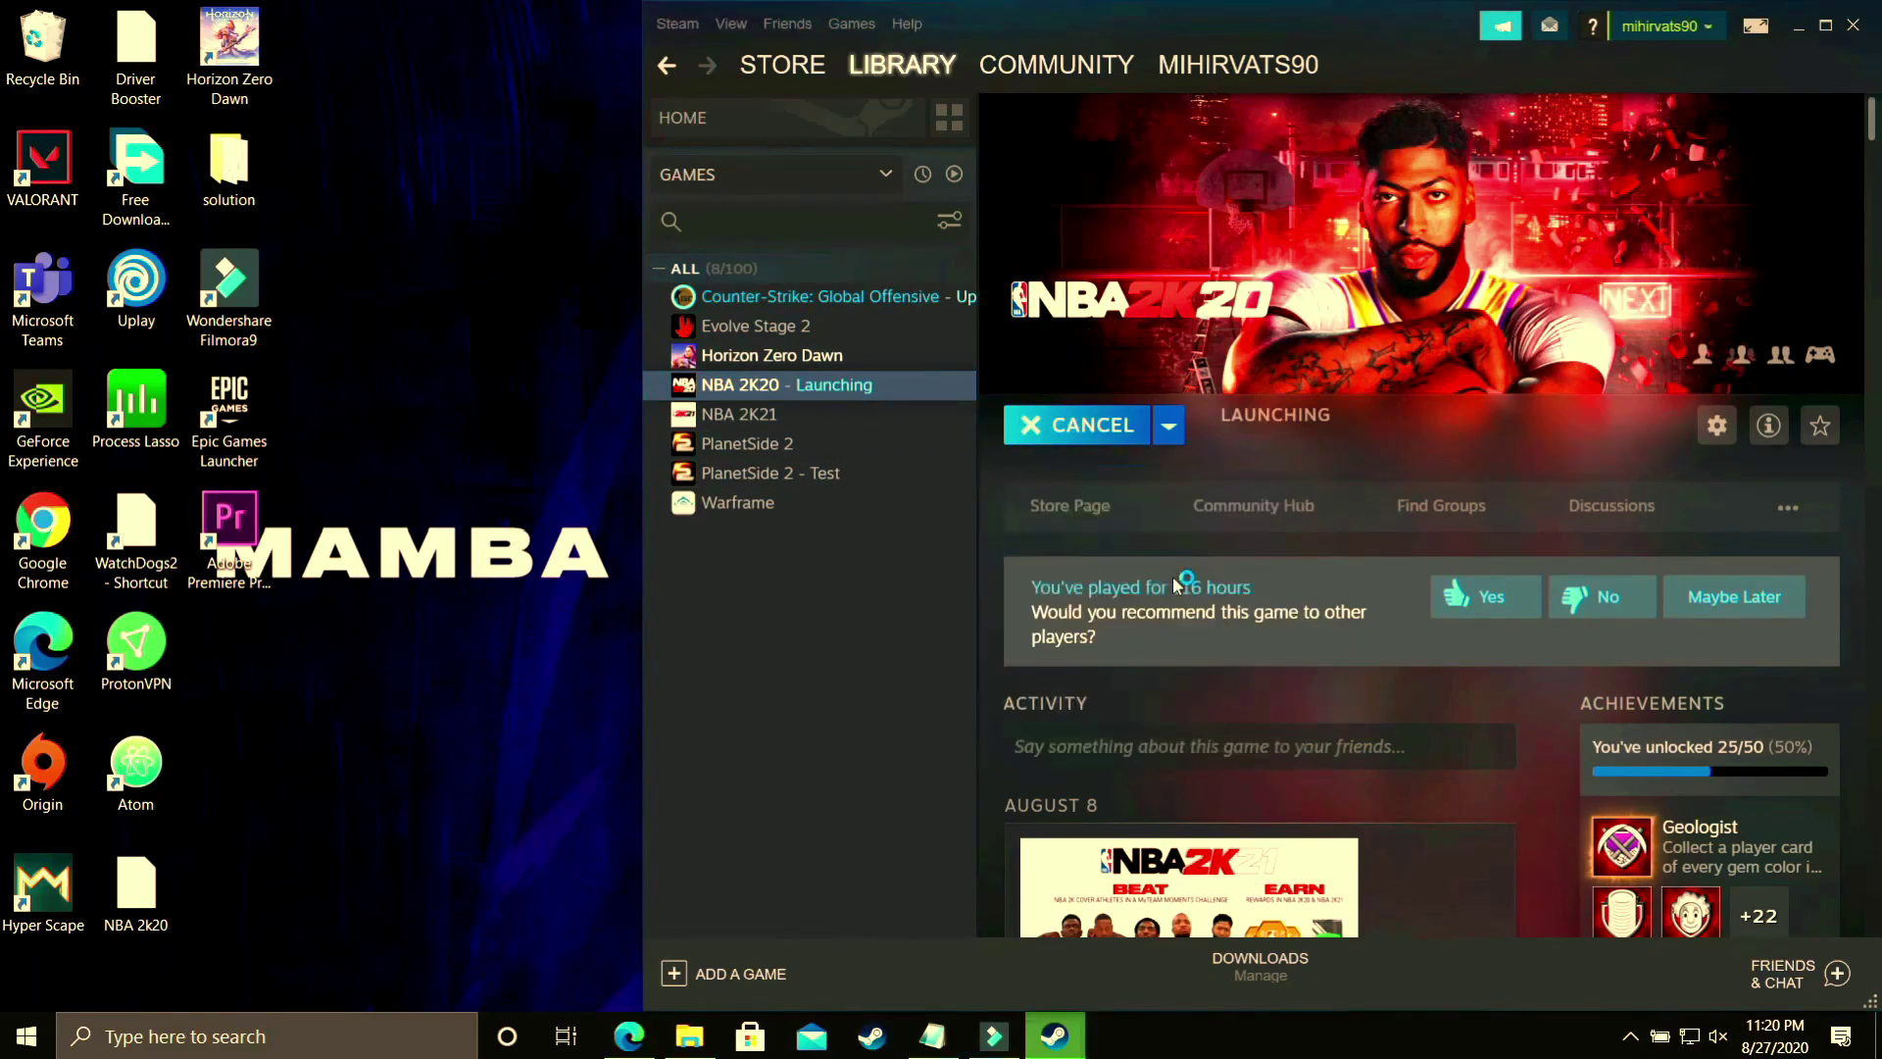
{"action": "left_click", "coordinate": [1804, 32]}
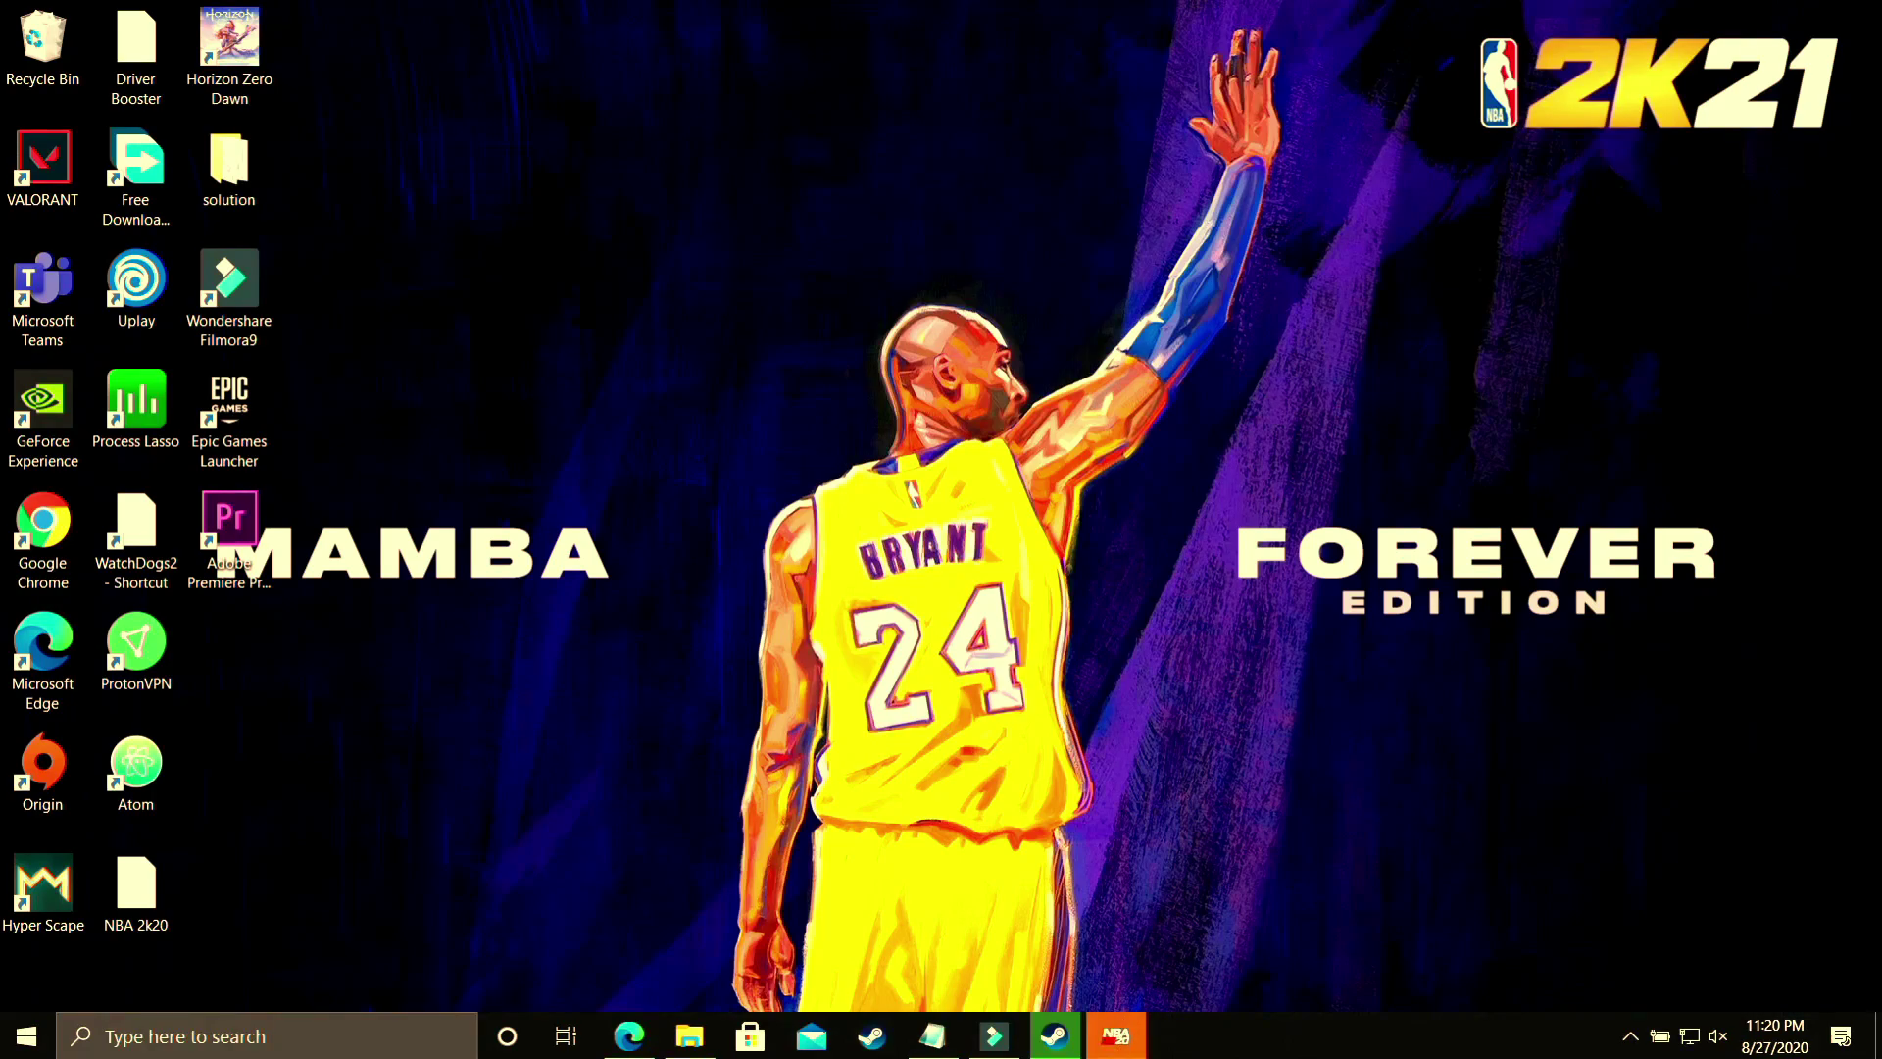
- Open Task Manager and go to the process details of the running NBA2K20 game
{"action": "right_click", "coordinate": [1308, 1047]}
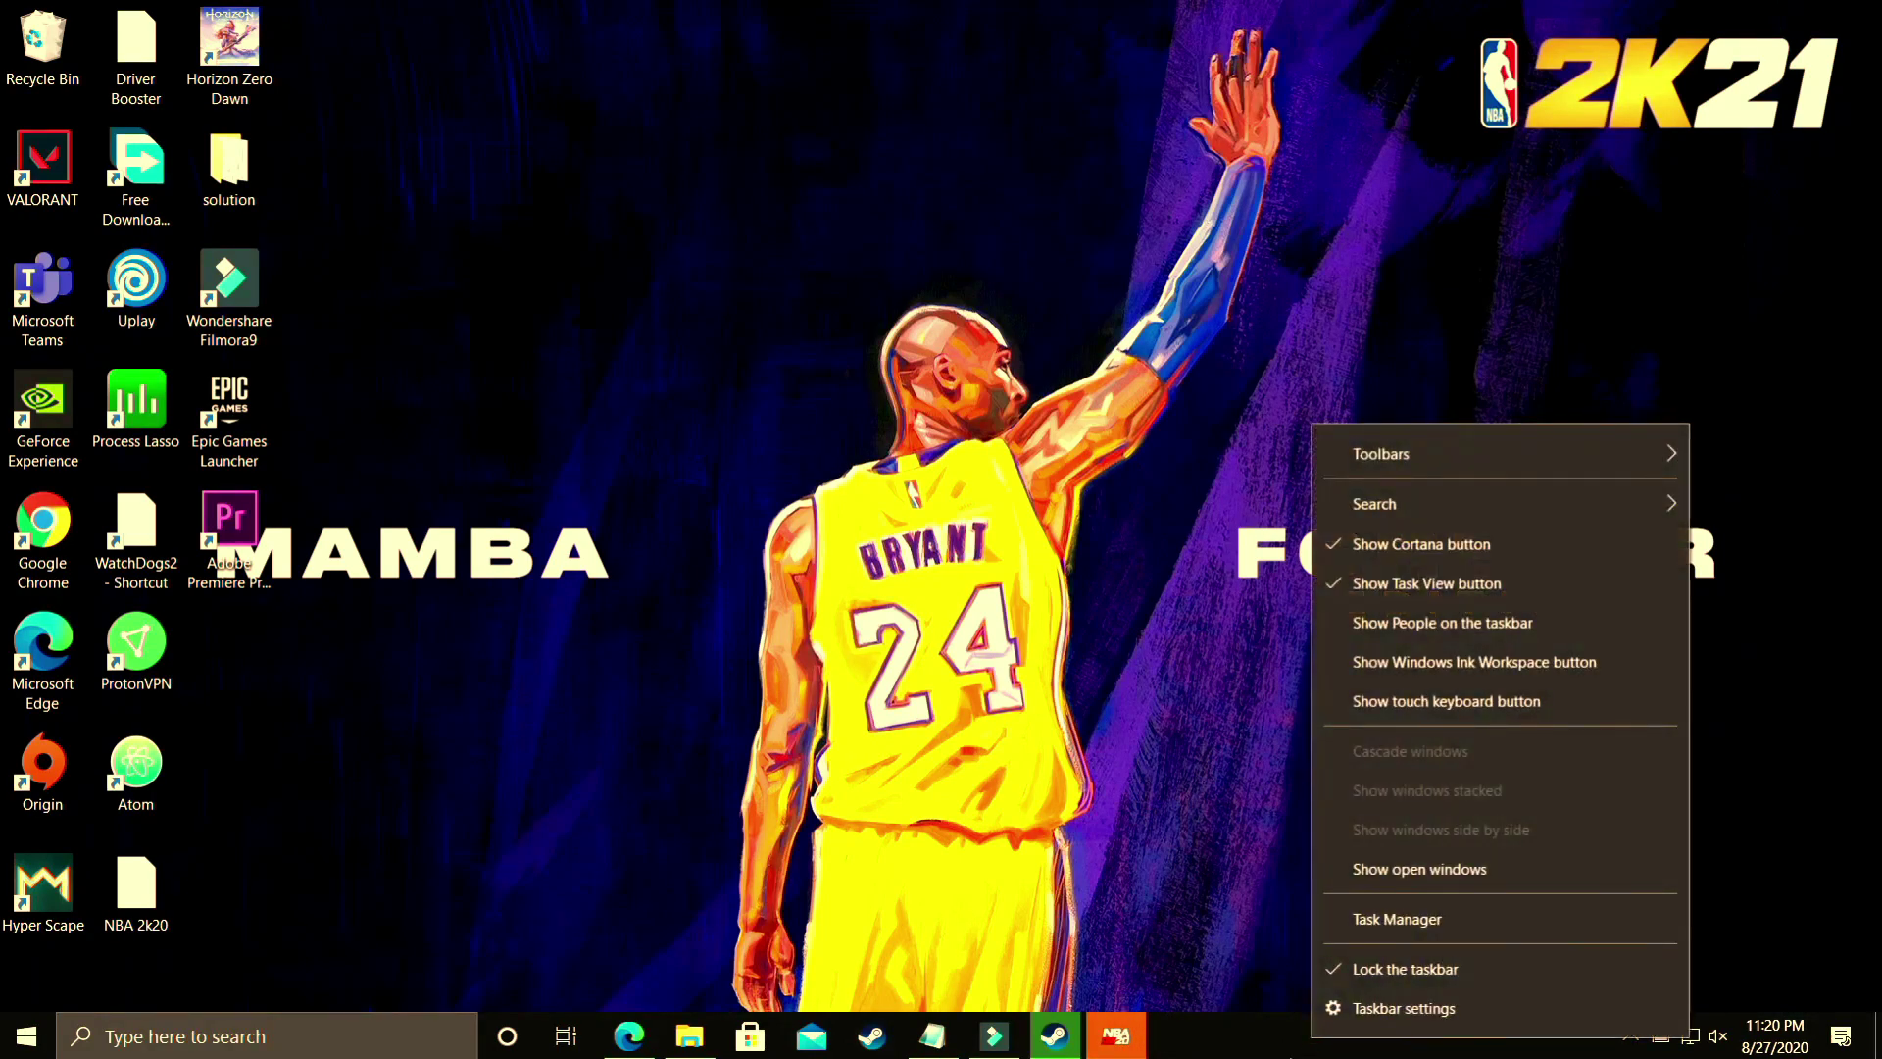
{"action": "left_click", "coordinate": [1408, 924]}
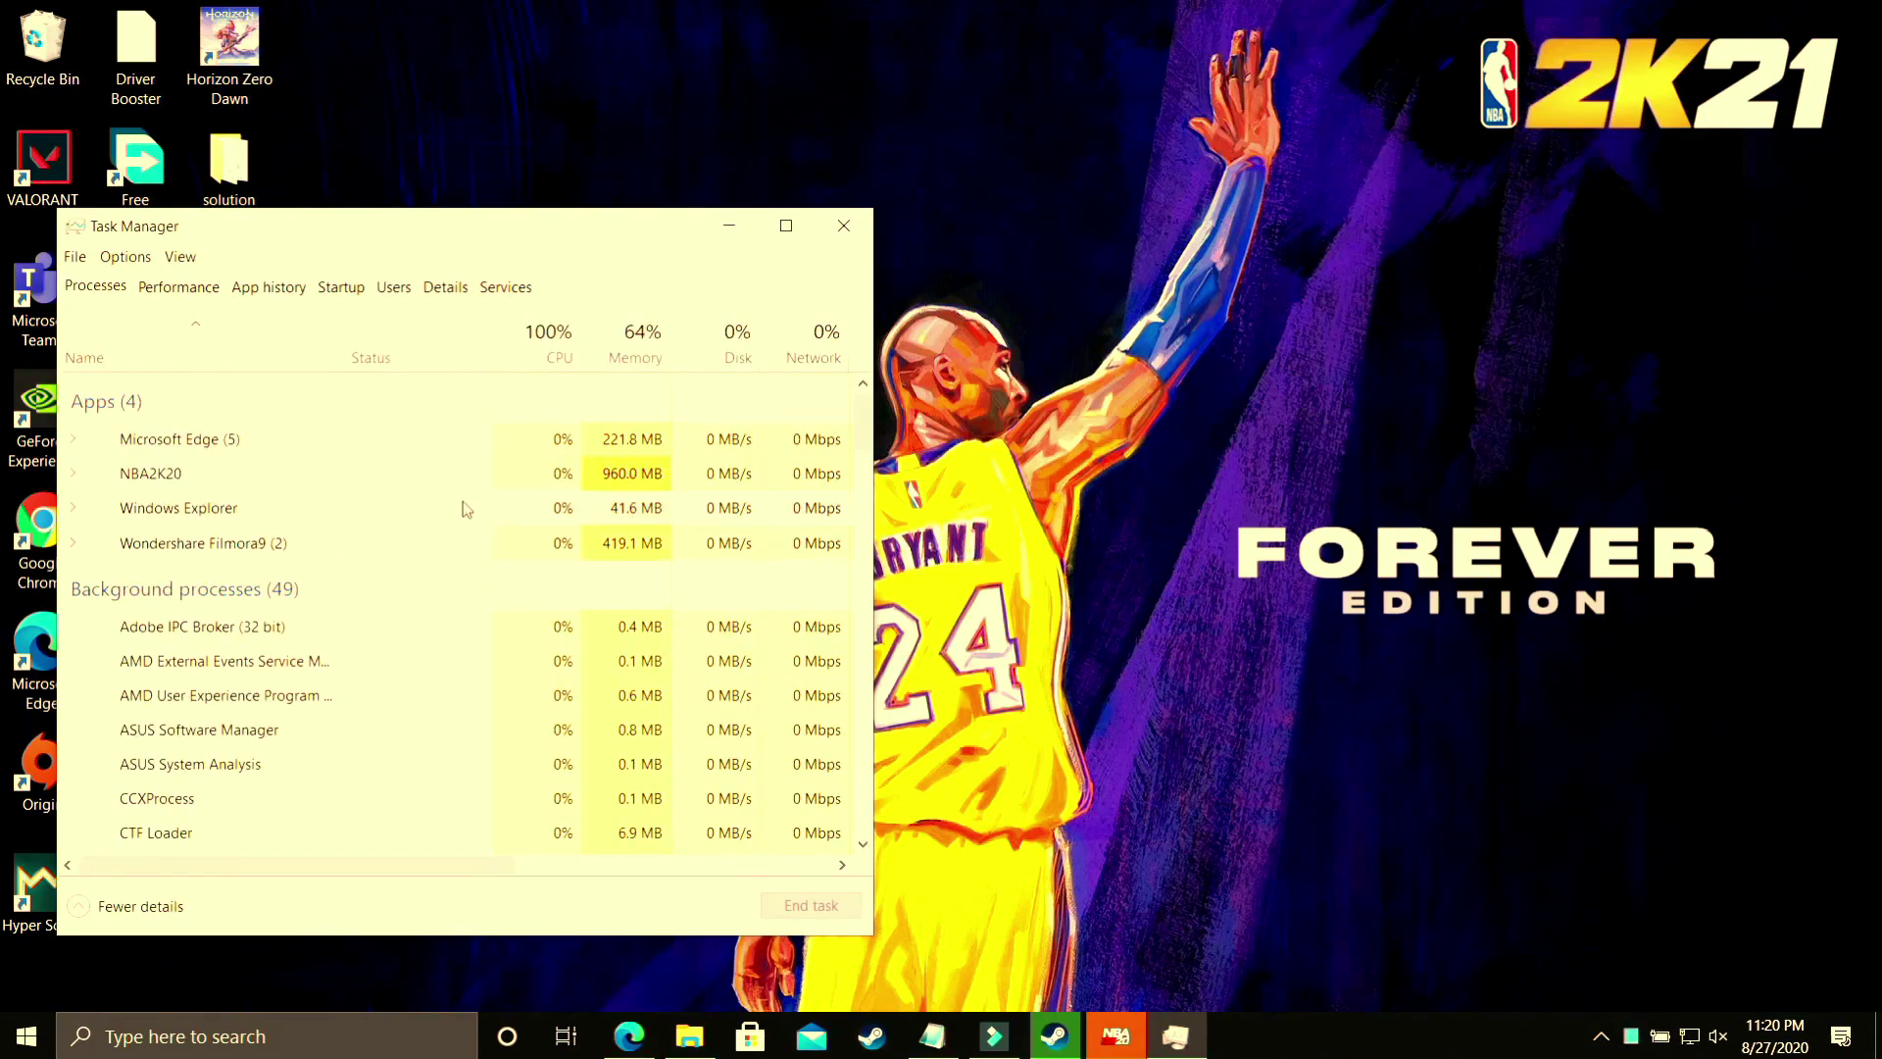
{"action": "right_click", "coordinate": [154, 476]}
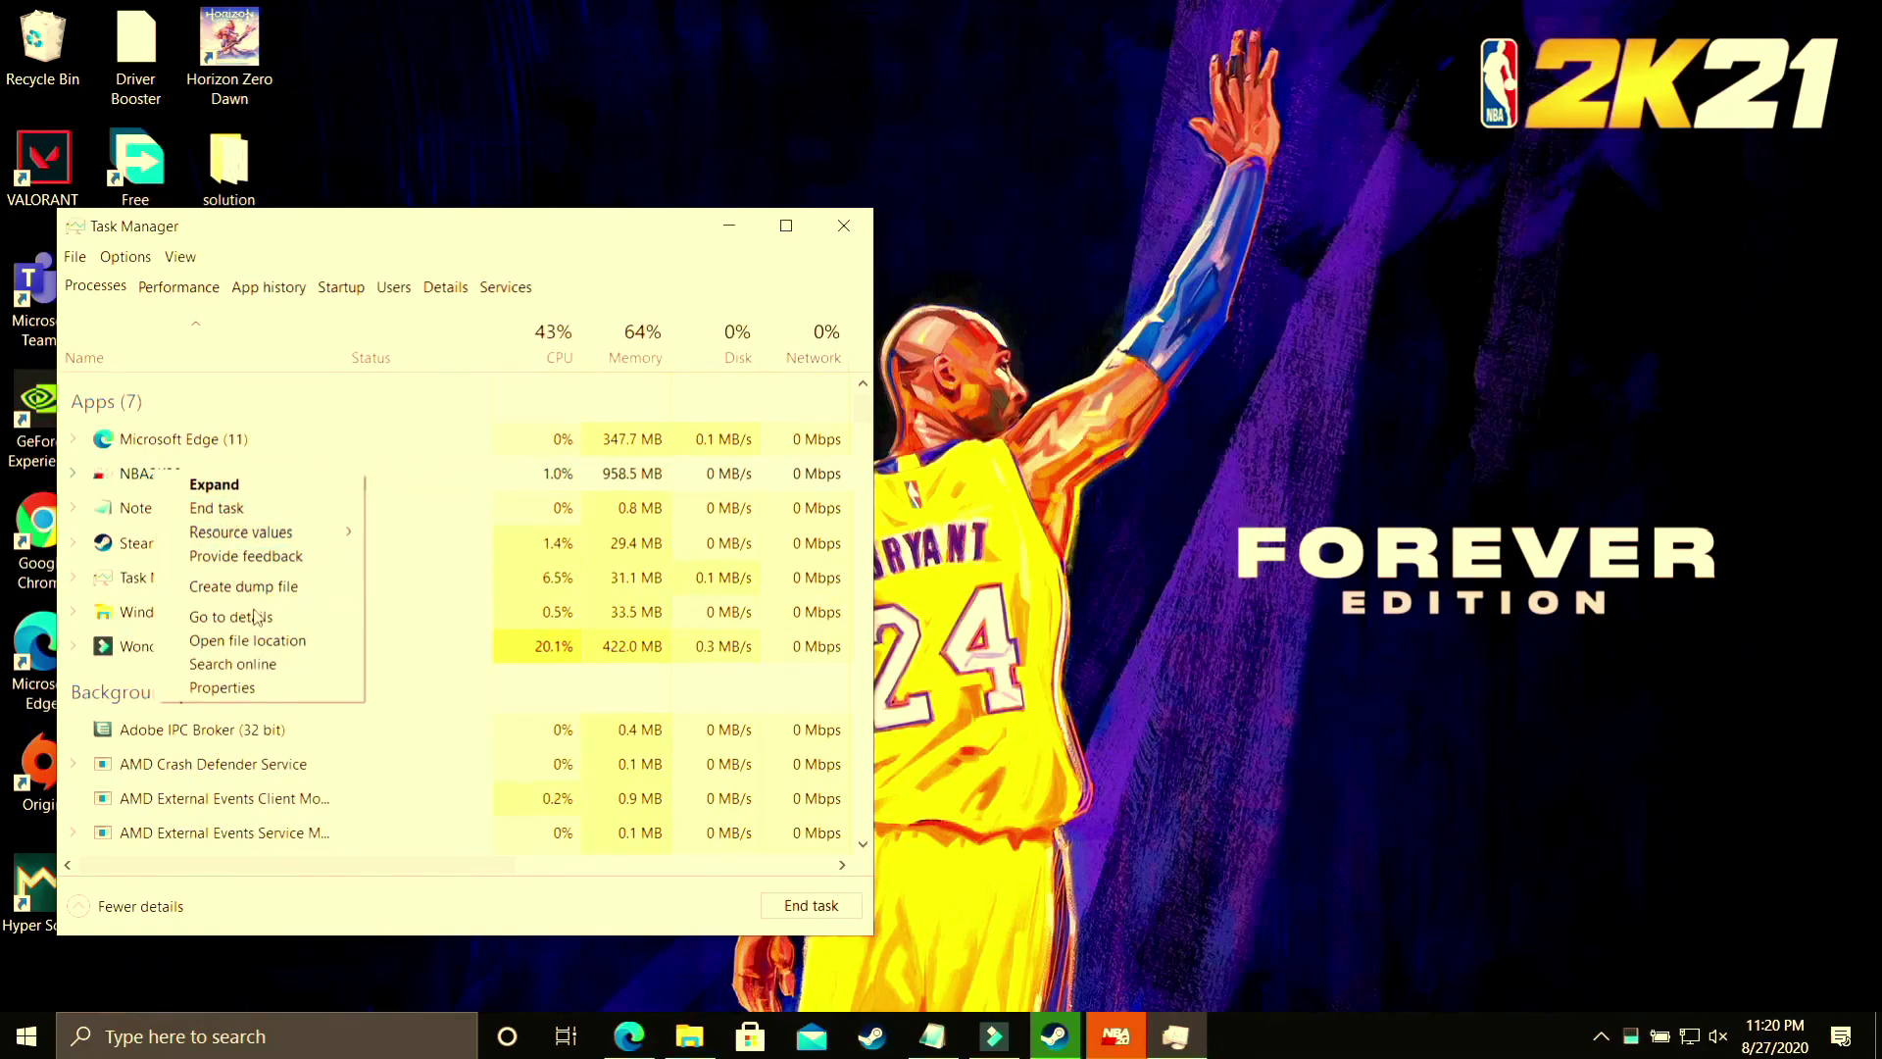
{"action": "left_click", "coordinate": [108, 487]}
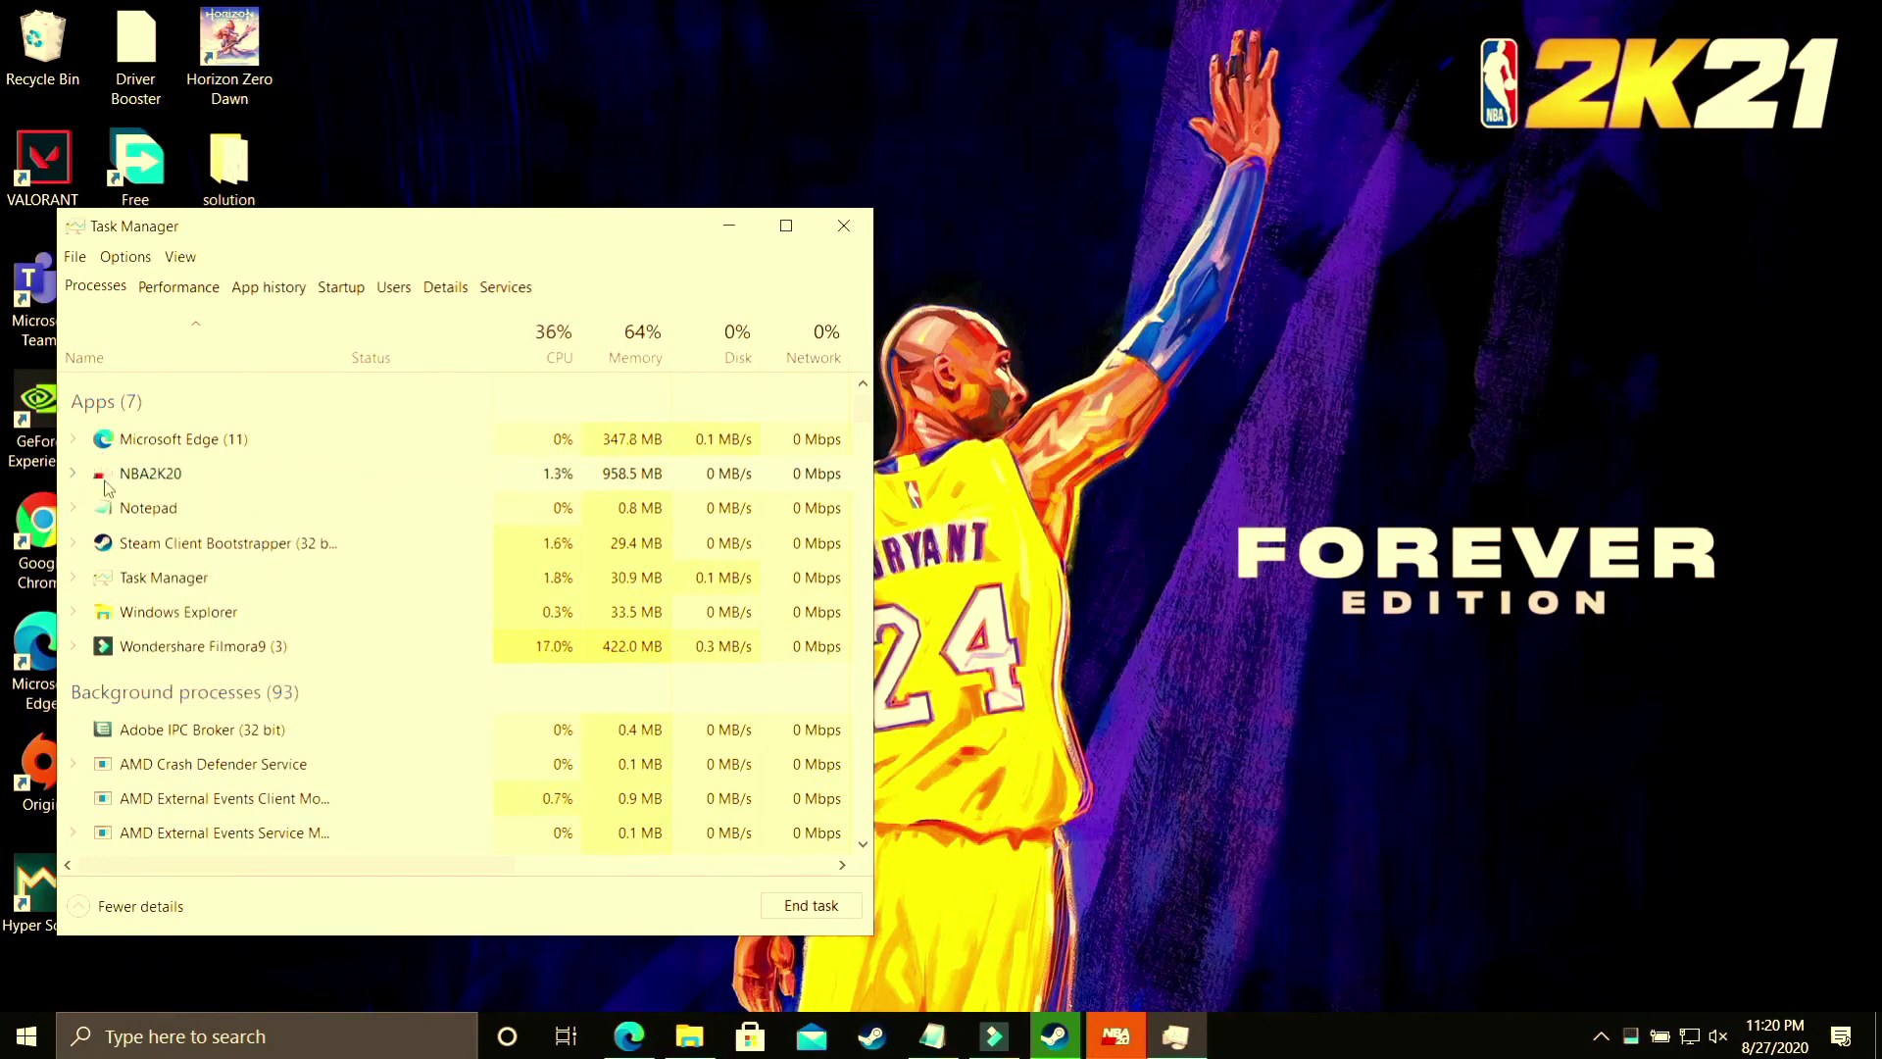
{"action": "right_click", "coordinate": [108, 487]}
{"action": "left_click", "coordinate": [188, 620]}
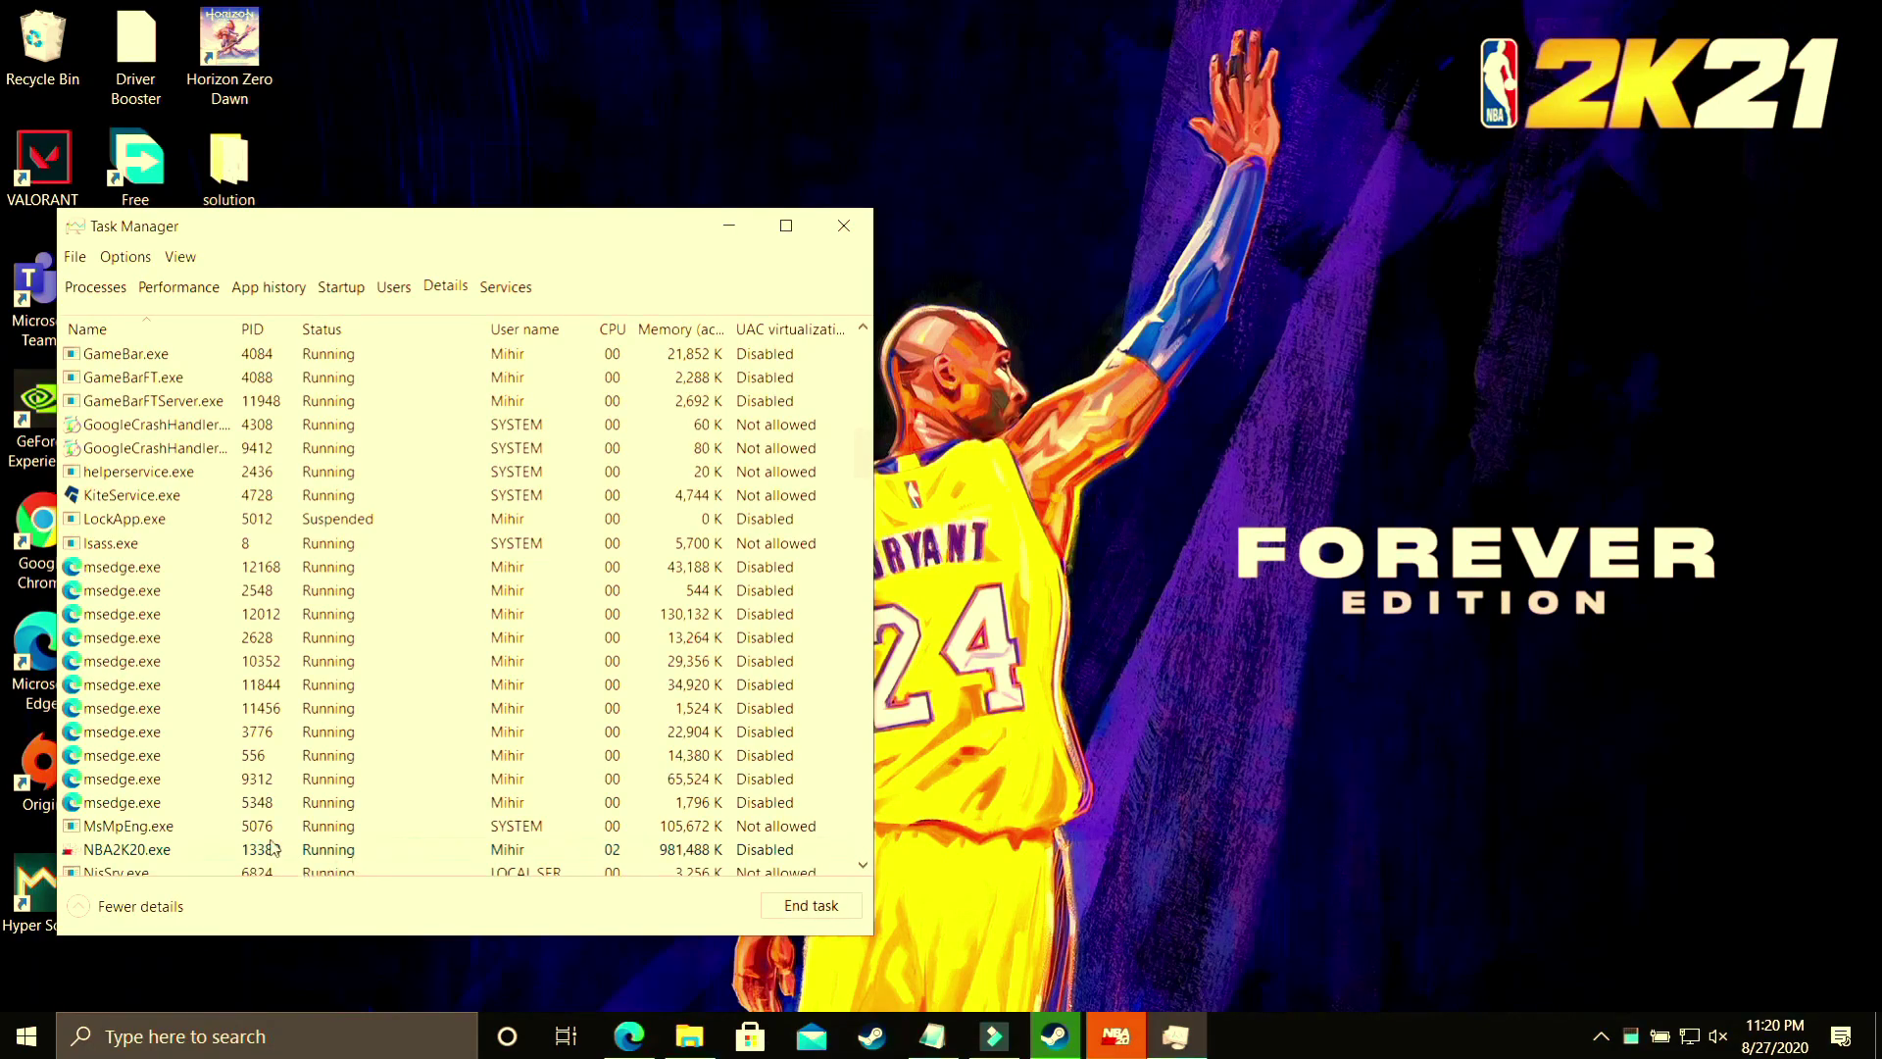
- Set the priority of the NBA2K20.exe process to High and confirm the priority change
{"action": "right_click", "coordinate": [273, 853]}
{"action": "mouse_move", "coordinate": [392, 630]}
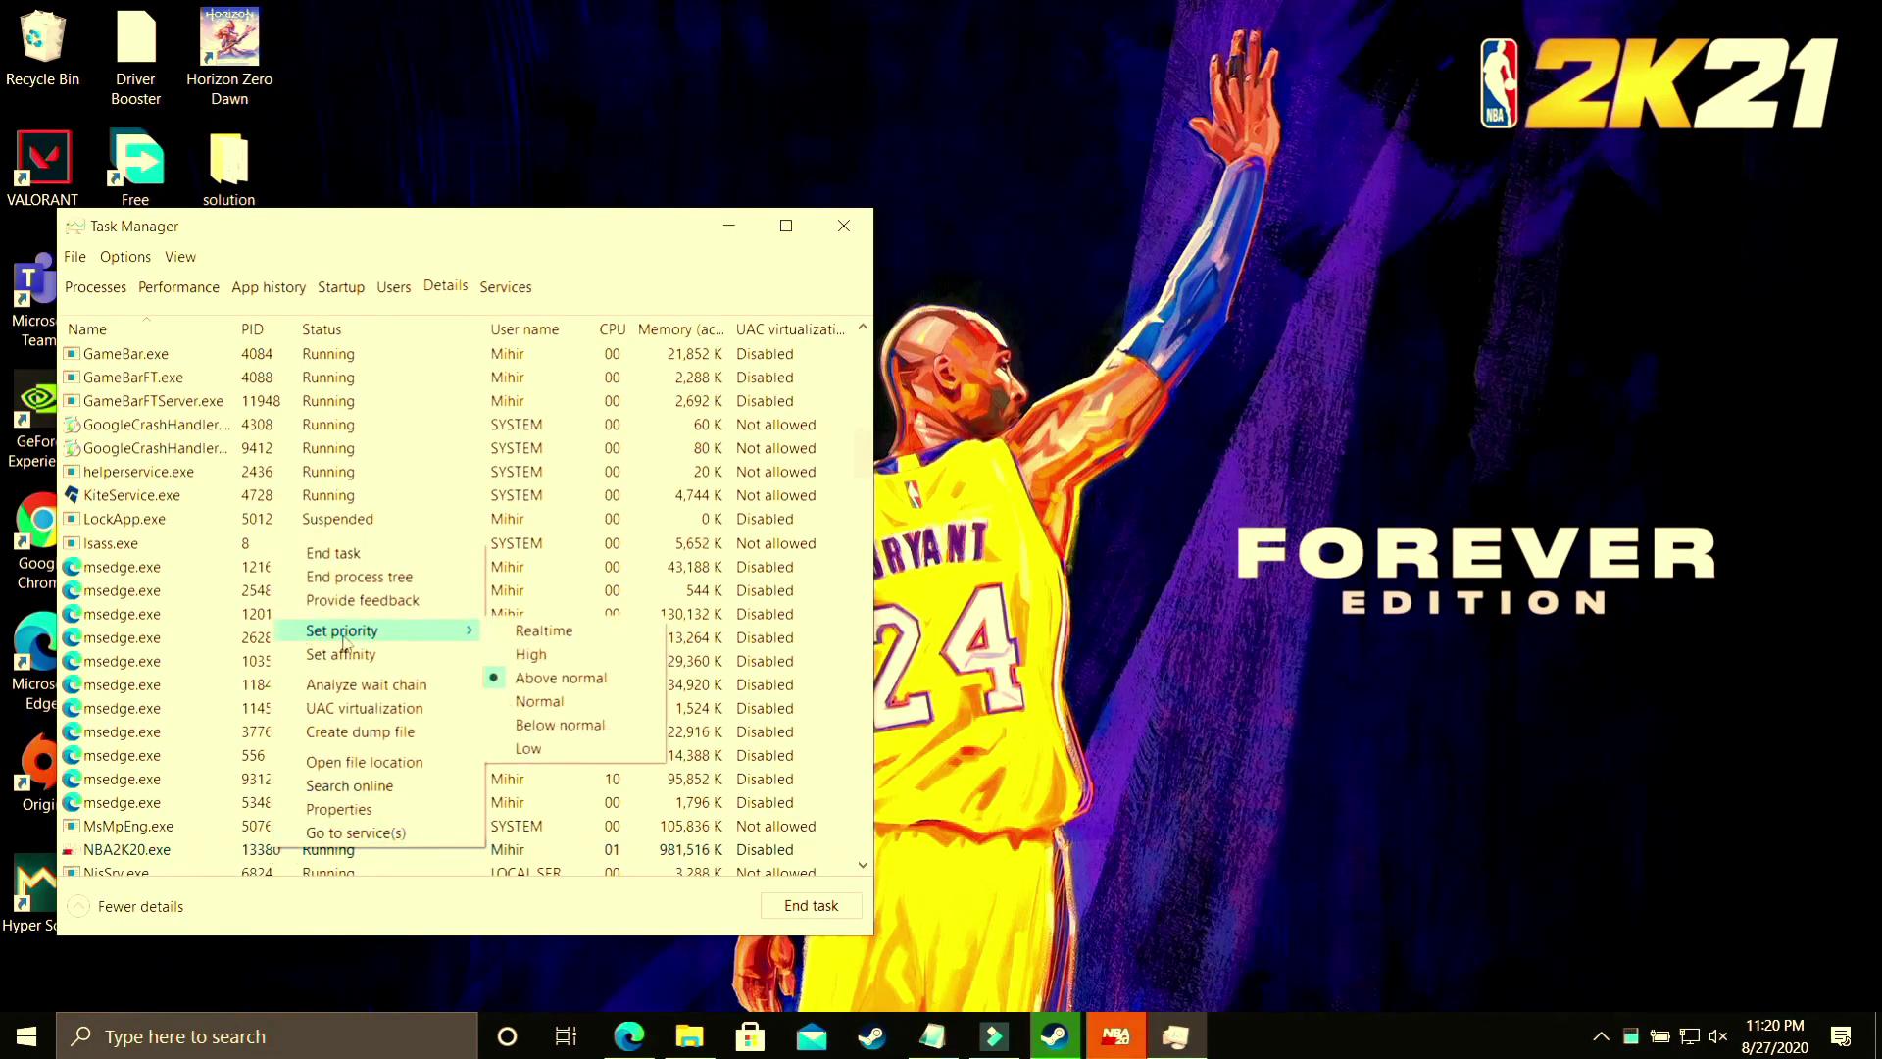
{"action": "left_click", "coordinate": [576, 657]}
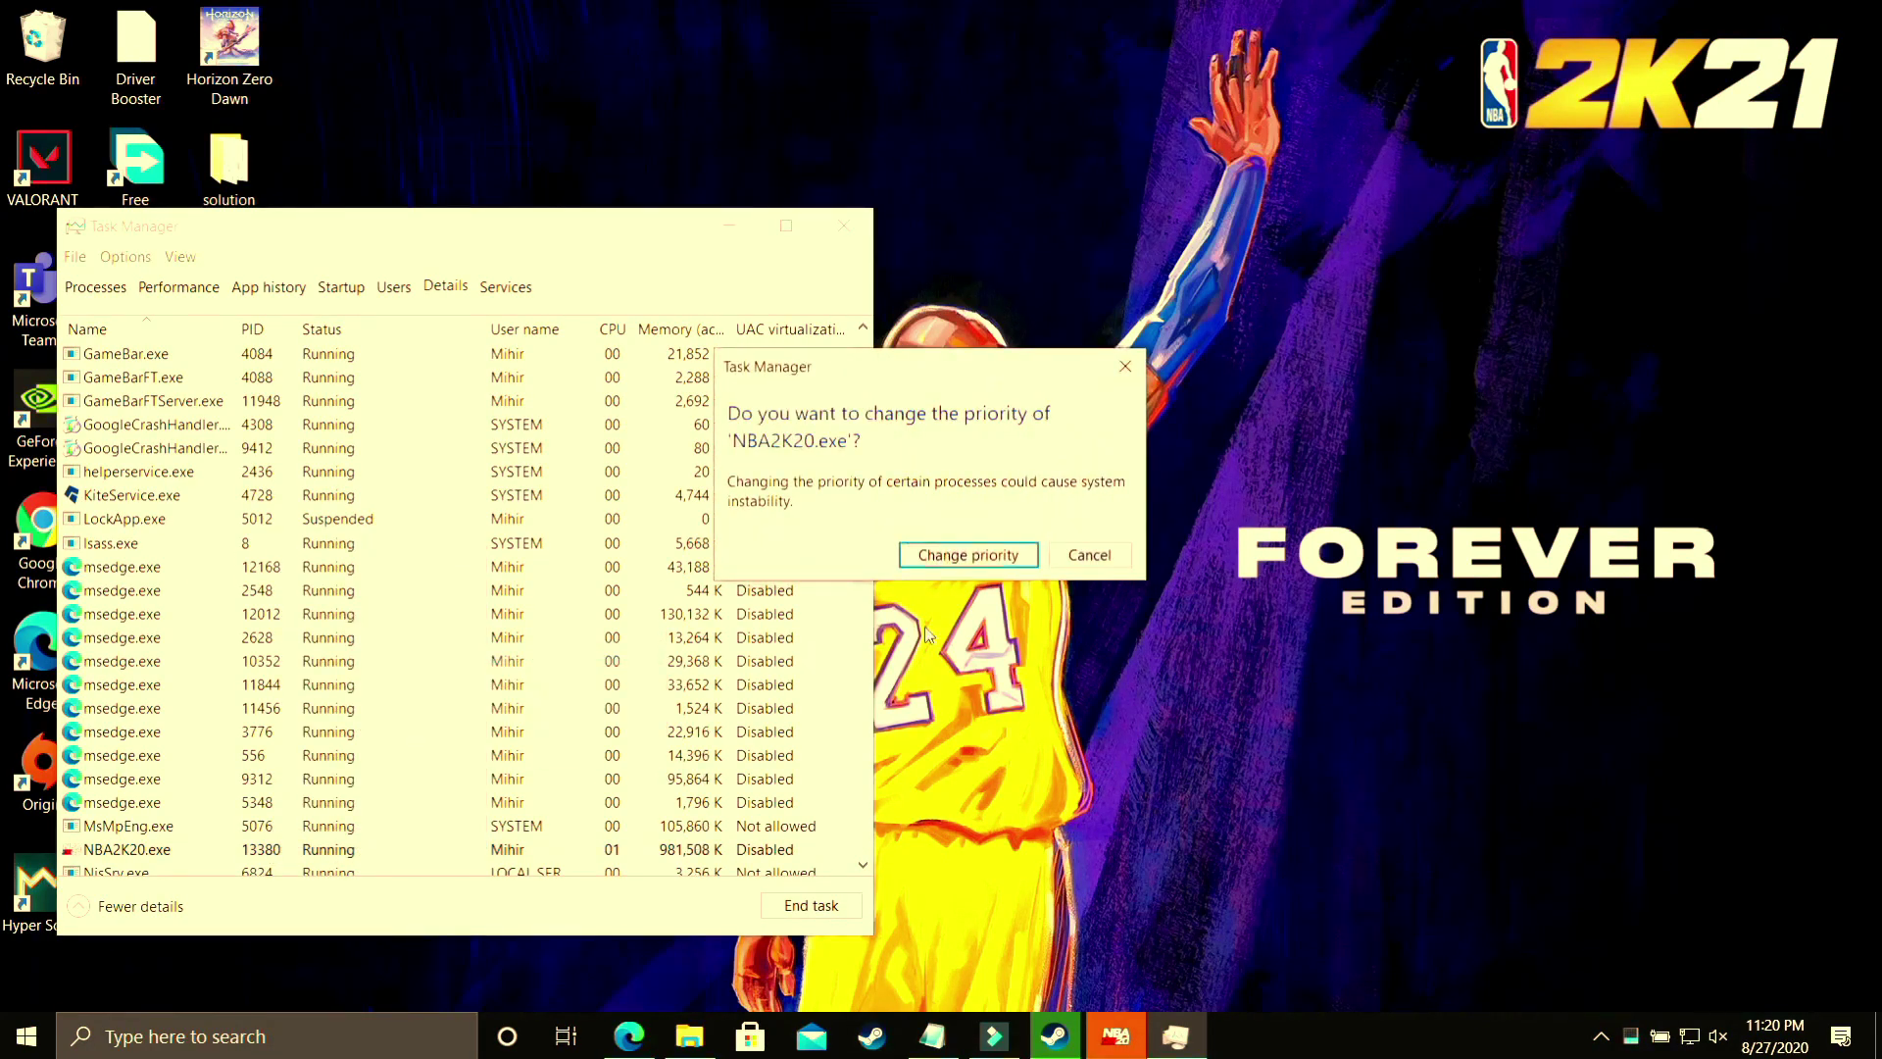
{"action": "left_click", "coordinate": [971, 550]}
- Check the priority assigned to the NBA2K20.exe process and close Task Manager
{"action": "right_click", "coordinate": [295, 849]}
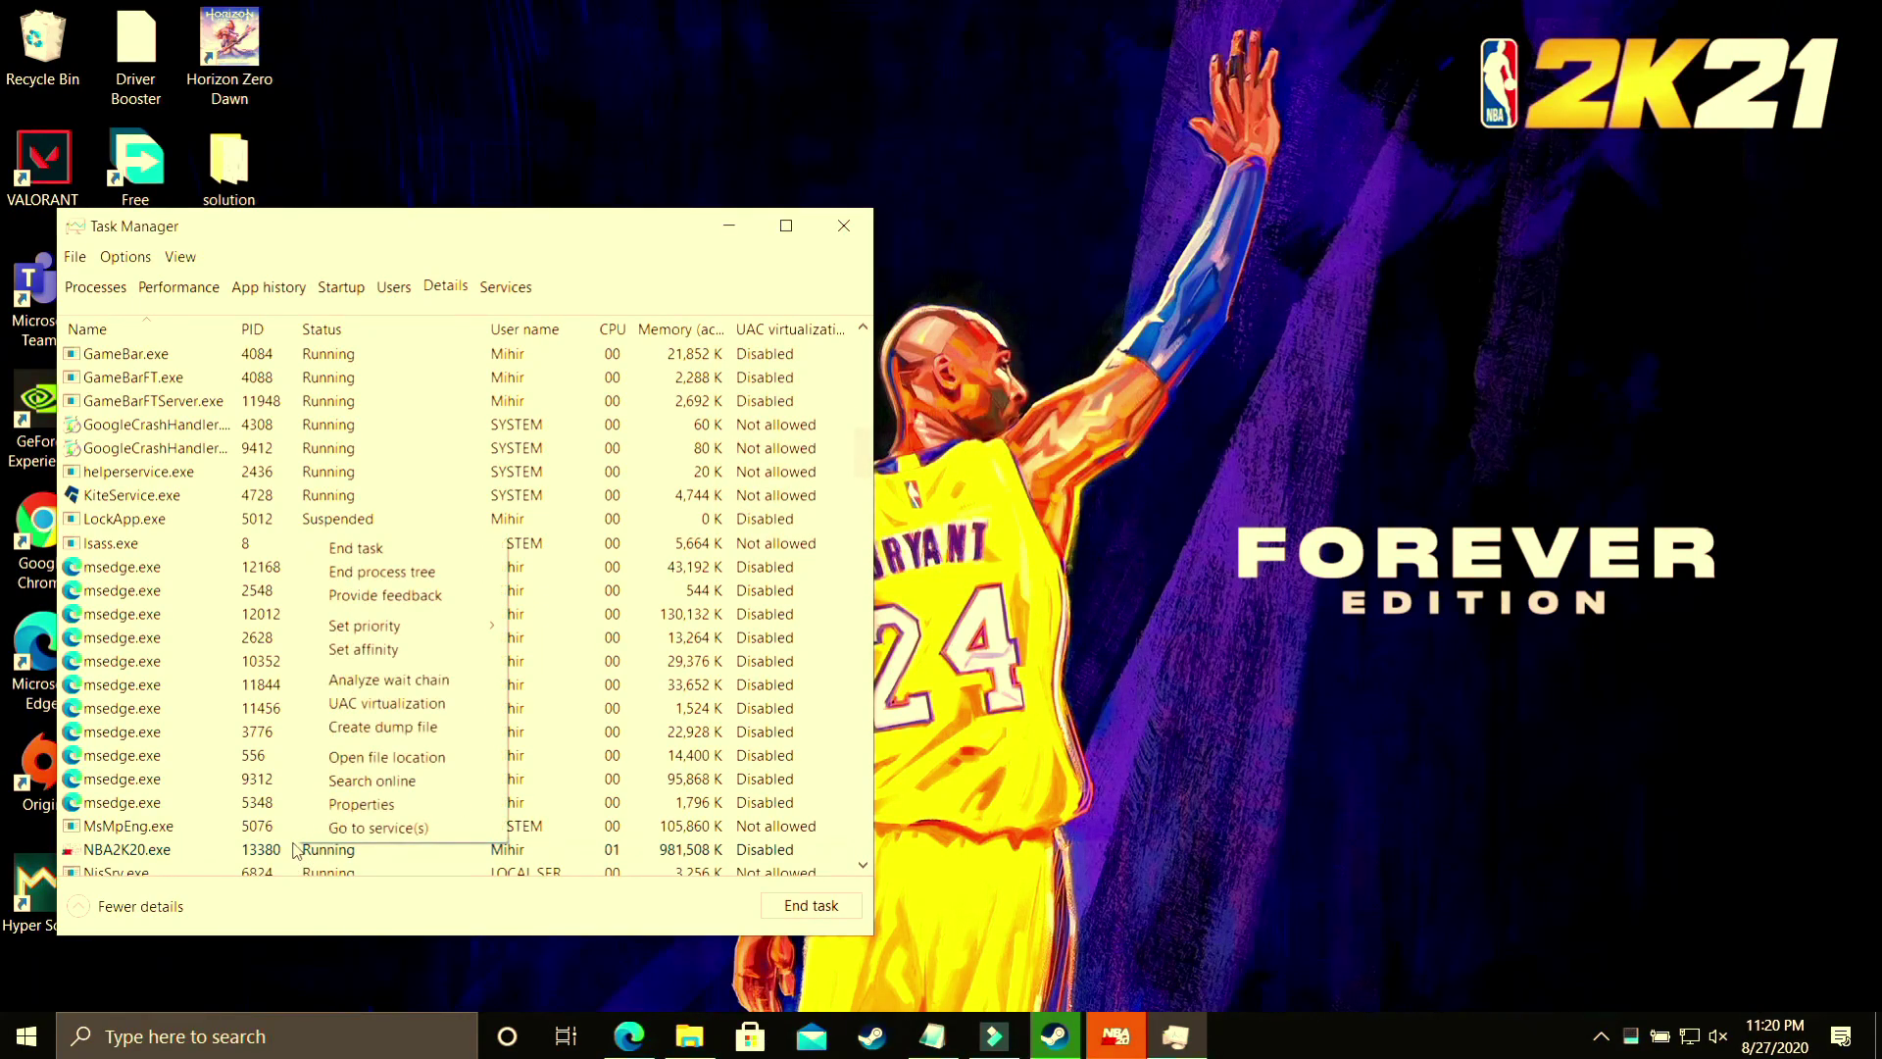
{"action": "mouse_move", "coordinate": [441, 629]}
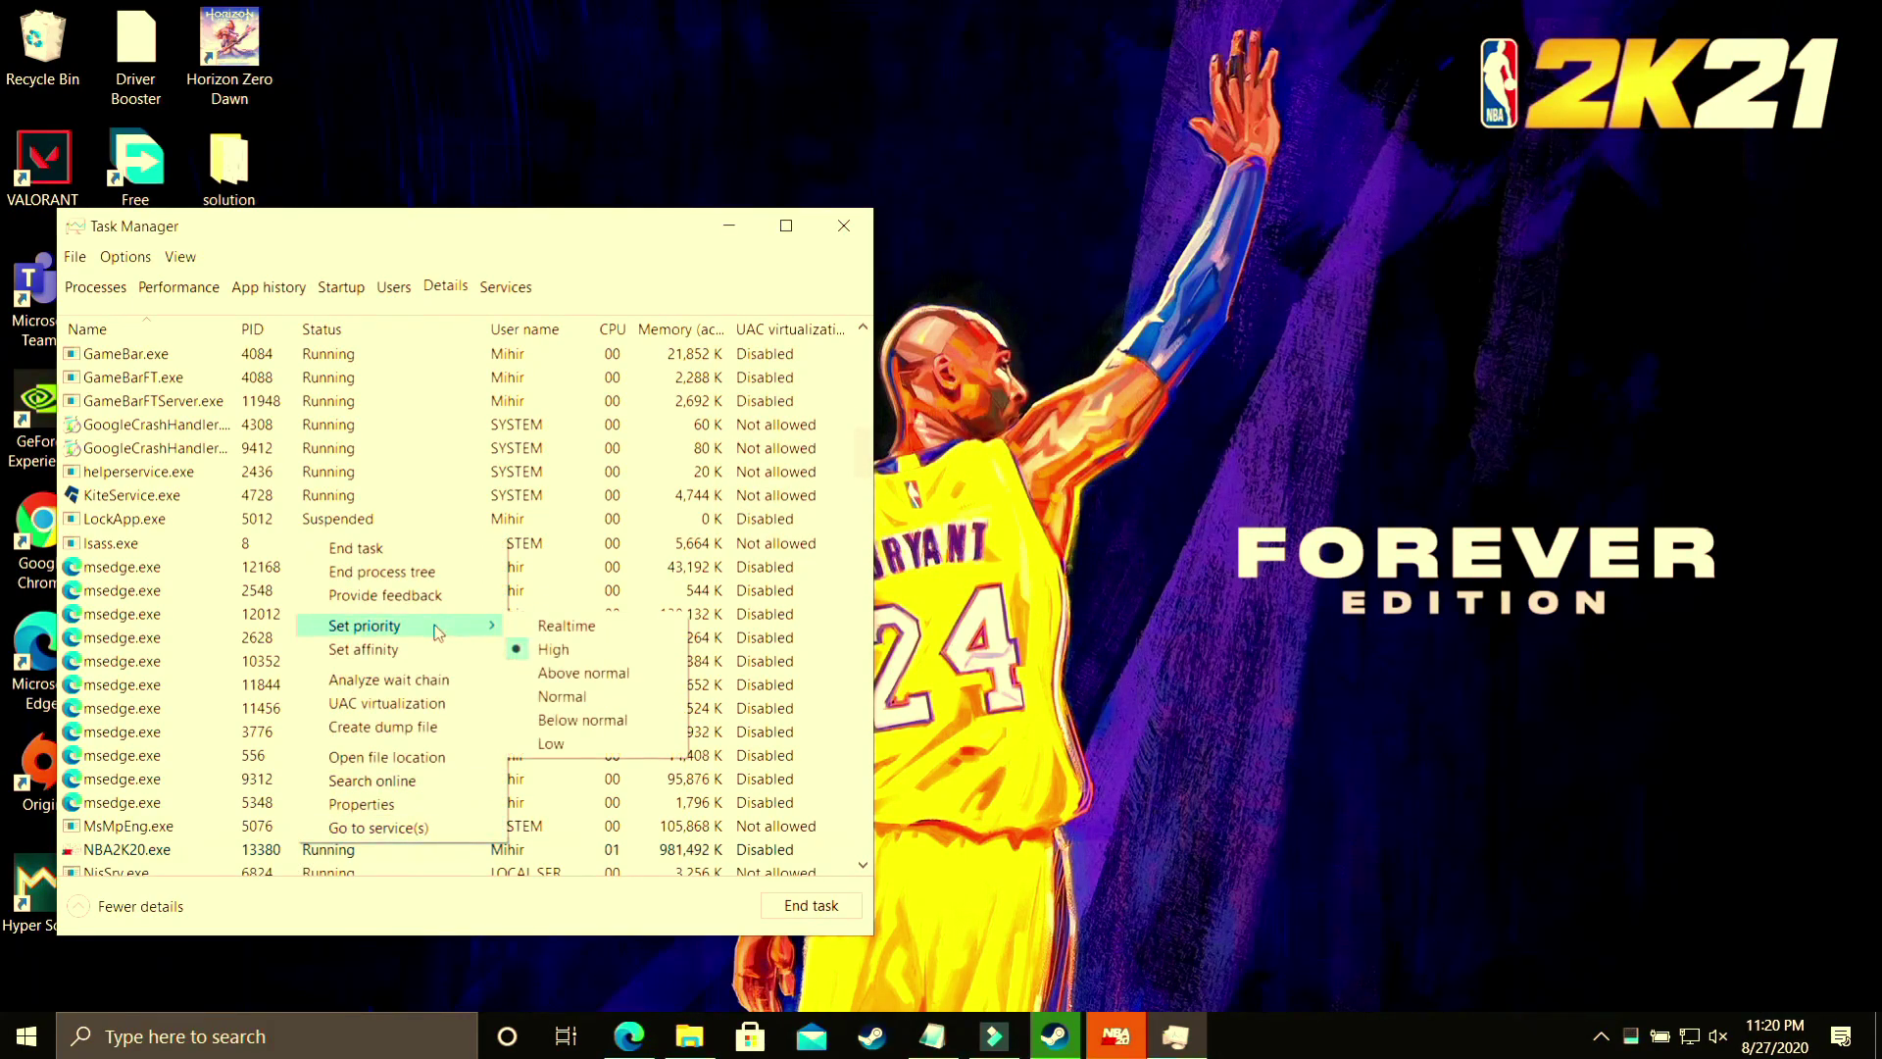
{"action": "key", "text": "Escape"}
{"action": "key", "text": "Escape"}
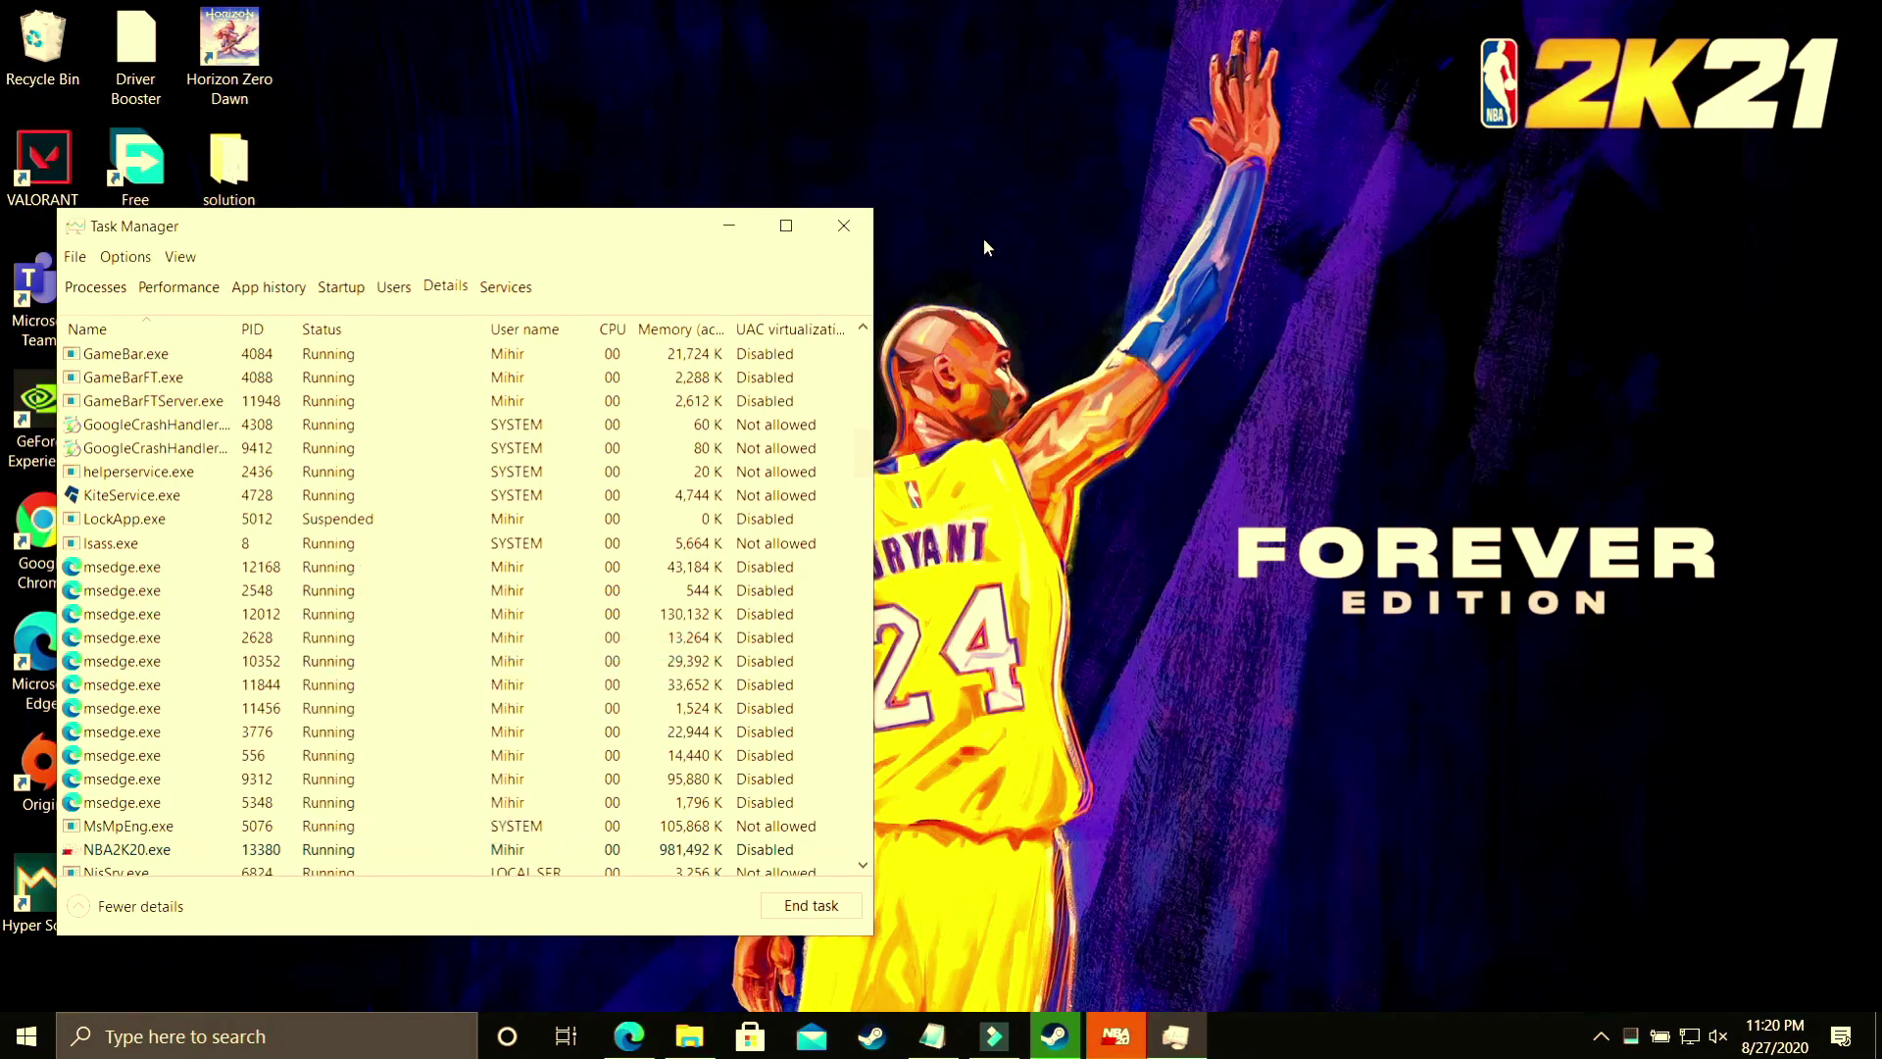
{"action": "left_click", "coordinate": [860, 228]}
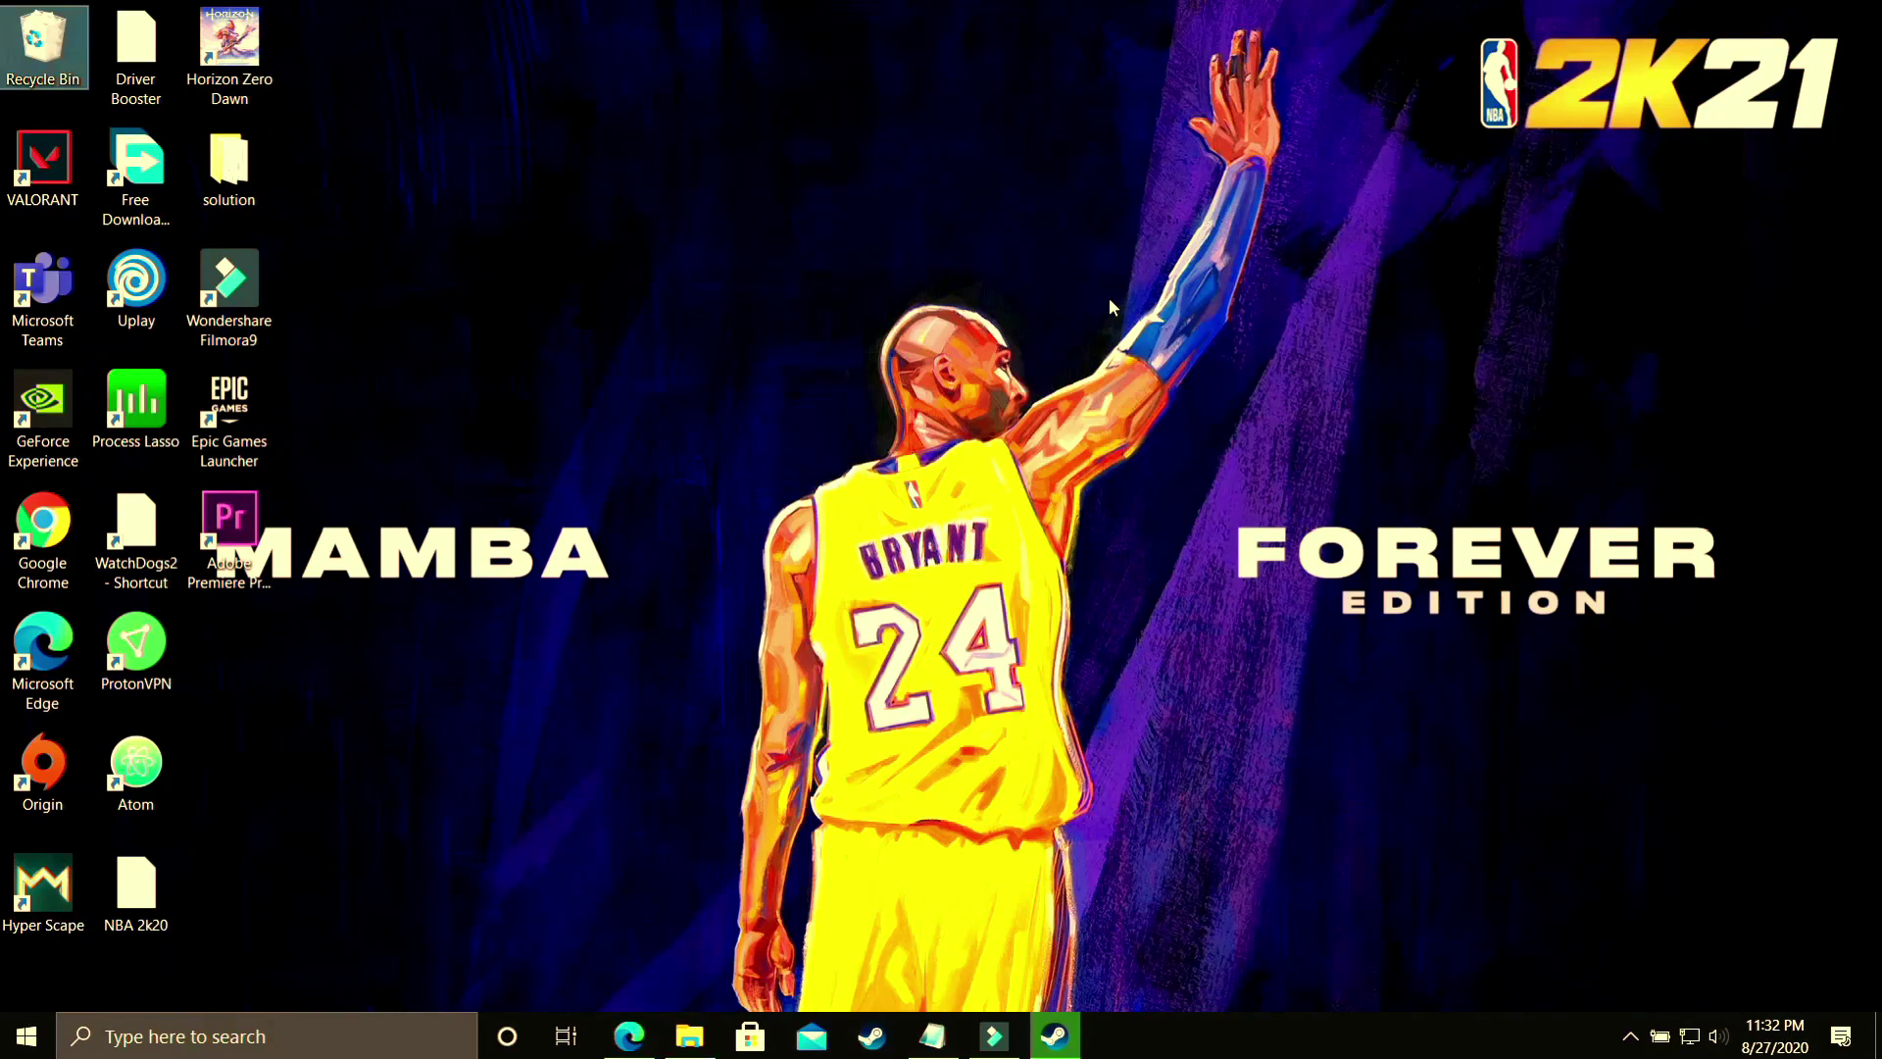
- Switch to Microsoft Edge and look through the Bing results for driver updater to compare the available tools
{"action": "left_click", "coordinate": [628, 1036]}
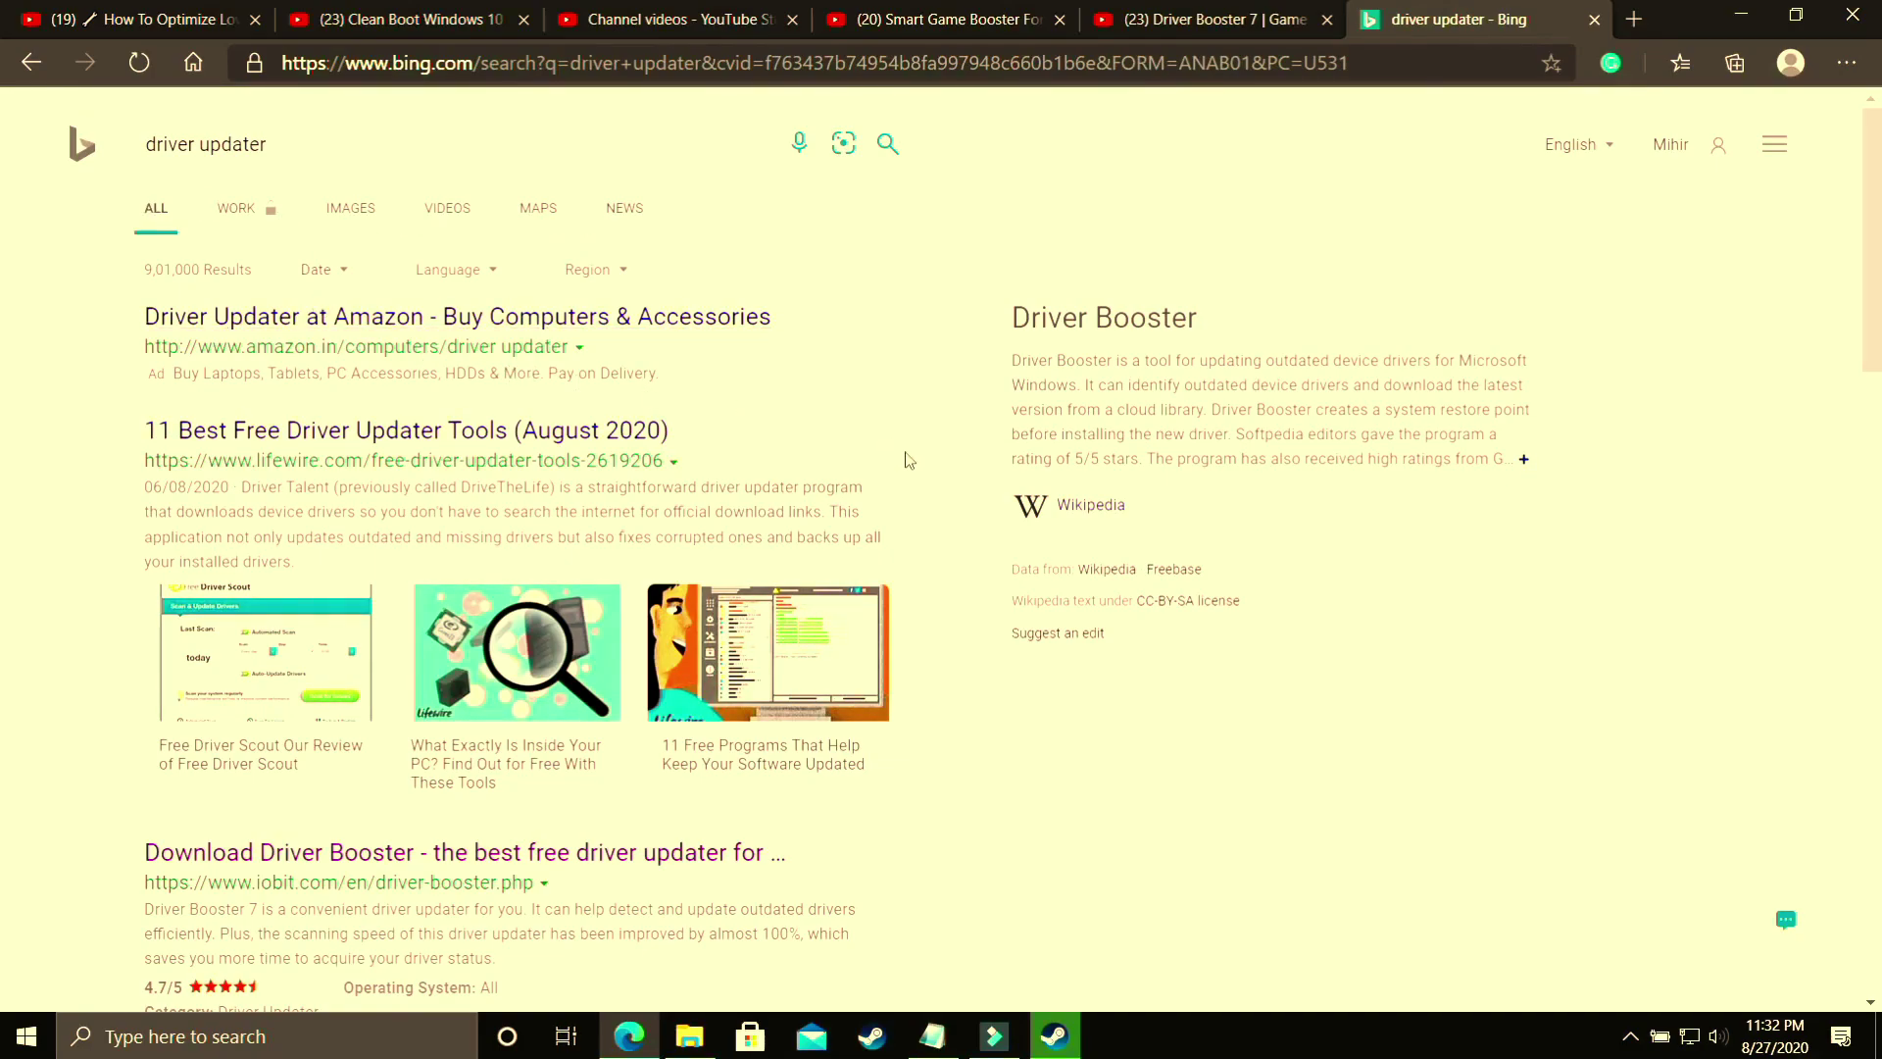
{"action": "scroll", "coordinate": [903, 462], "scroll_direction": "down", "scroll_amount": 4}
{"action": "scroll", "coordinate": [1069, 637], "scroll_direction": "down", "scroll_amount": 7}
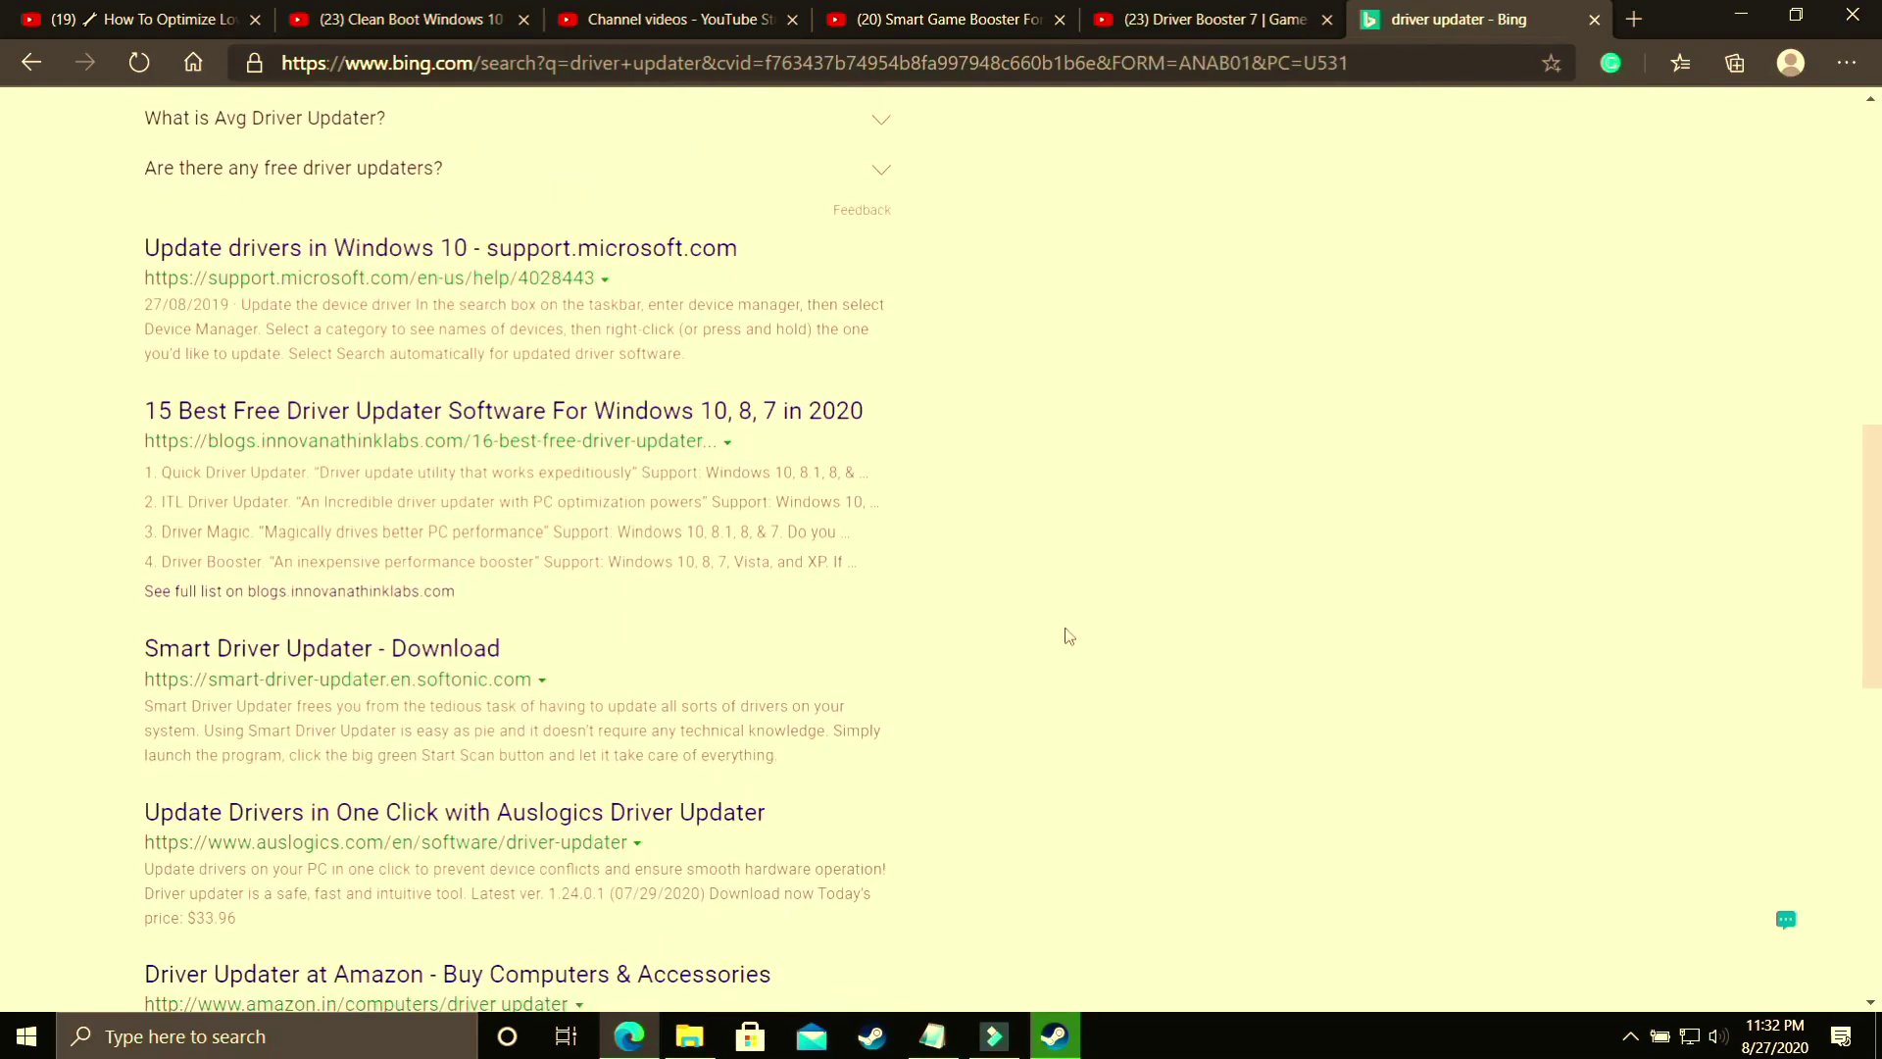
{"action": "scroll", "coordinate": [883, 666], "scroll_direction": "down", "scroll_amount": 7}
{"action": "mouse_move", "coordinate": [867, 516]}
{"action": "scroll", "coordinate": [892, 549], "scroll_direction": "up", "scroll_amount": 20}
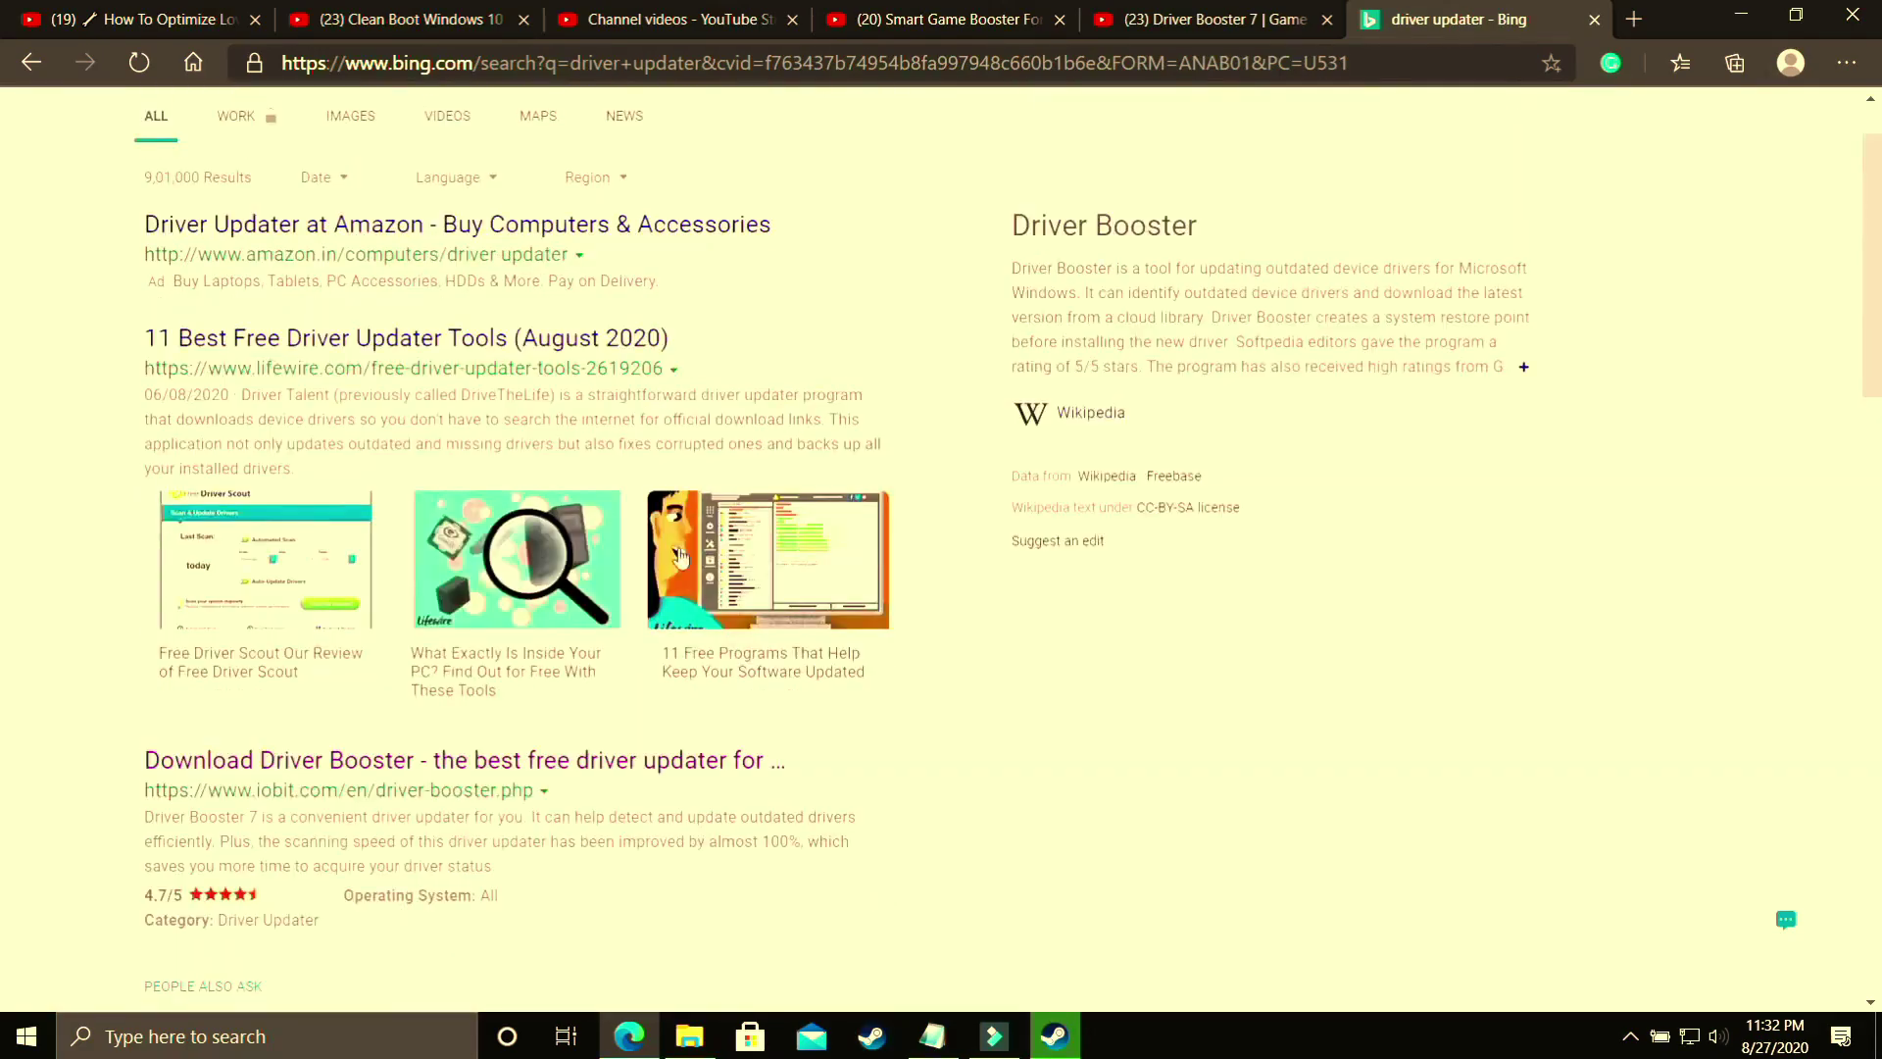
{"action": "scroll", "coordinate": [775, 696], "scroll_direction": "down", "scroll_amount": 13}
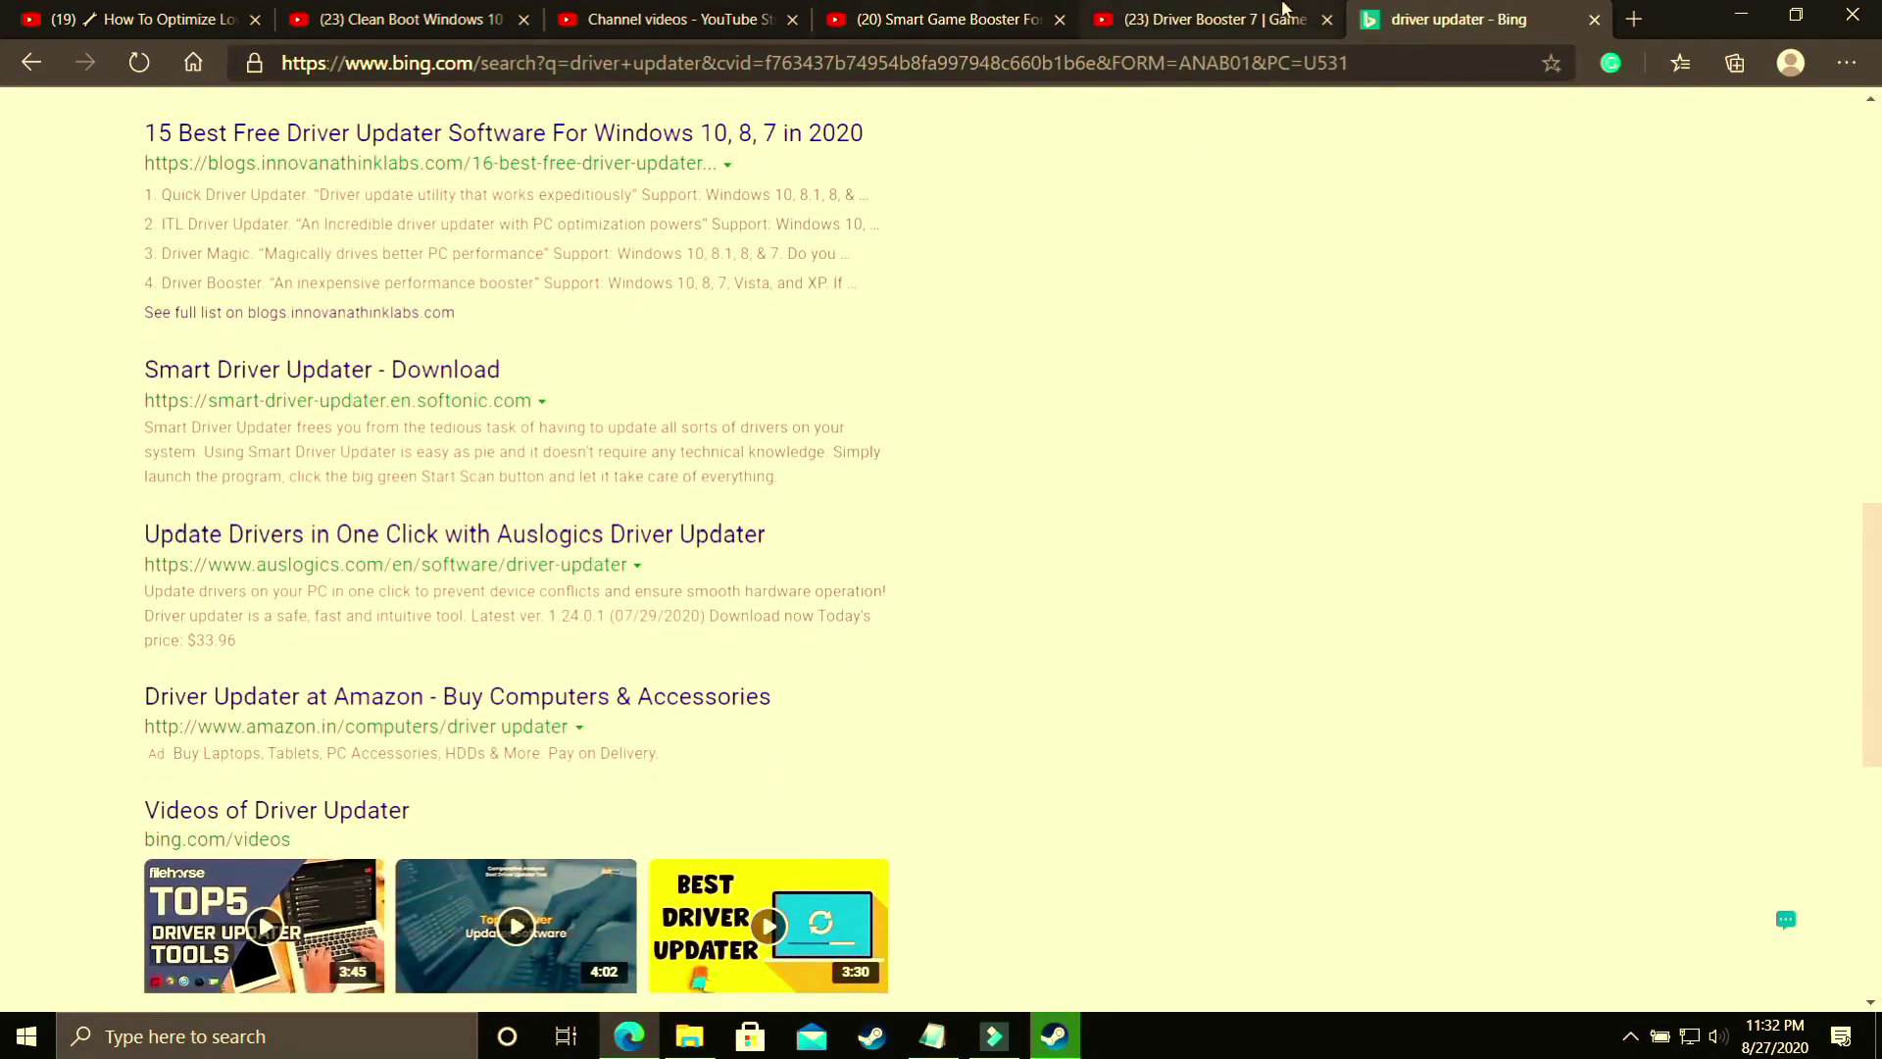
- Examine the YouTube page of the Driver Booster 7 video, including its description and download link
{"action": "left_click", "coordinate": [1205, 20]}
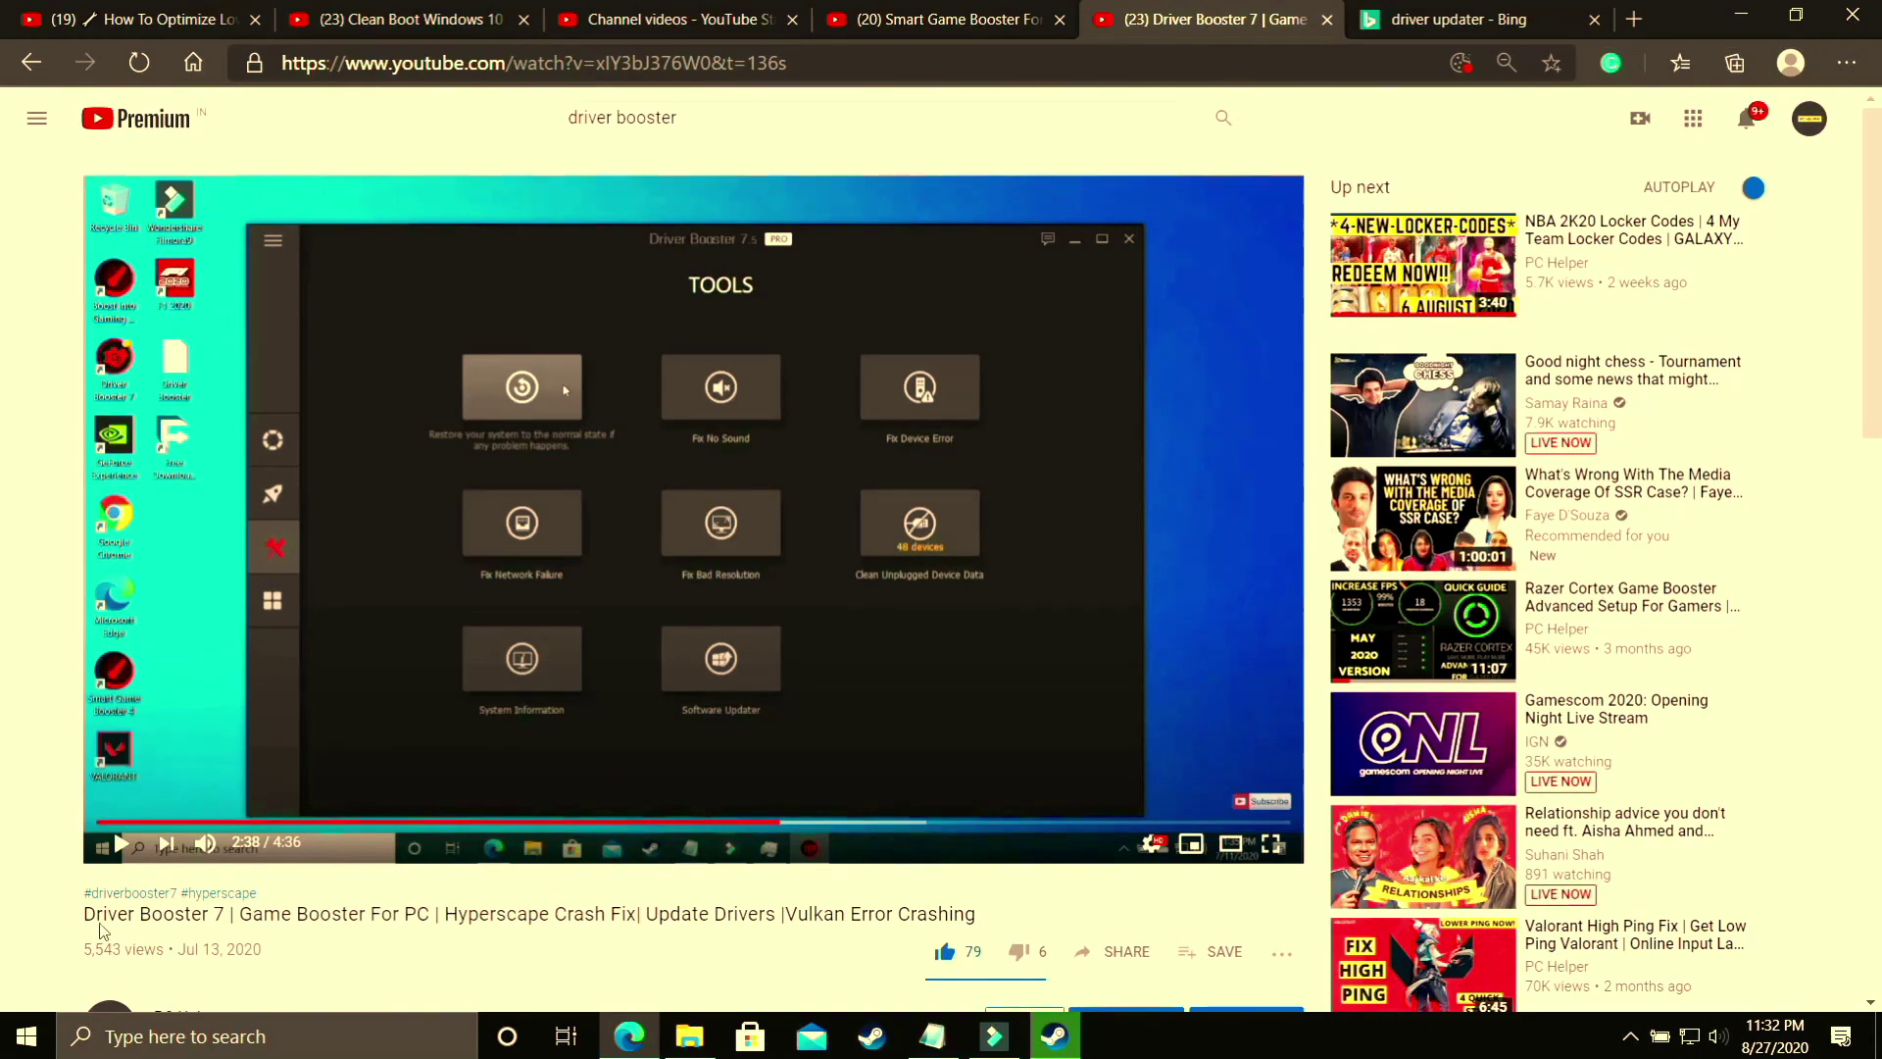
{"action": "left_click_drag", "start_coordinate": [187, 936], "coordinate": [331, 951]}
{"action": "left_click", "coordinate": [331, 951]}
{"action": "left_click", "coordinate": [1446, 19]}
{"action": "left_click", "coordinate": [1205, 20]}
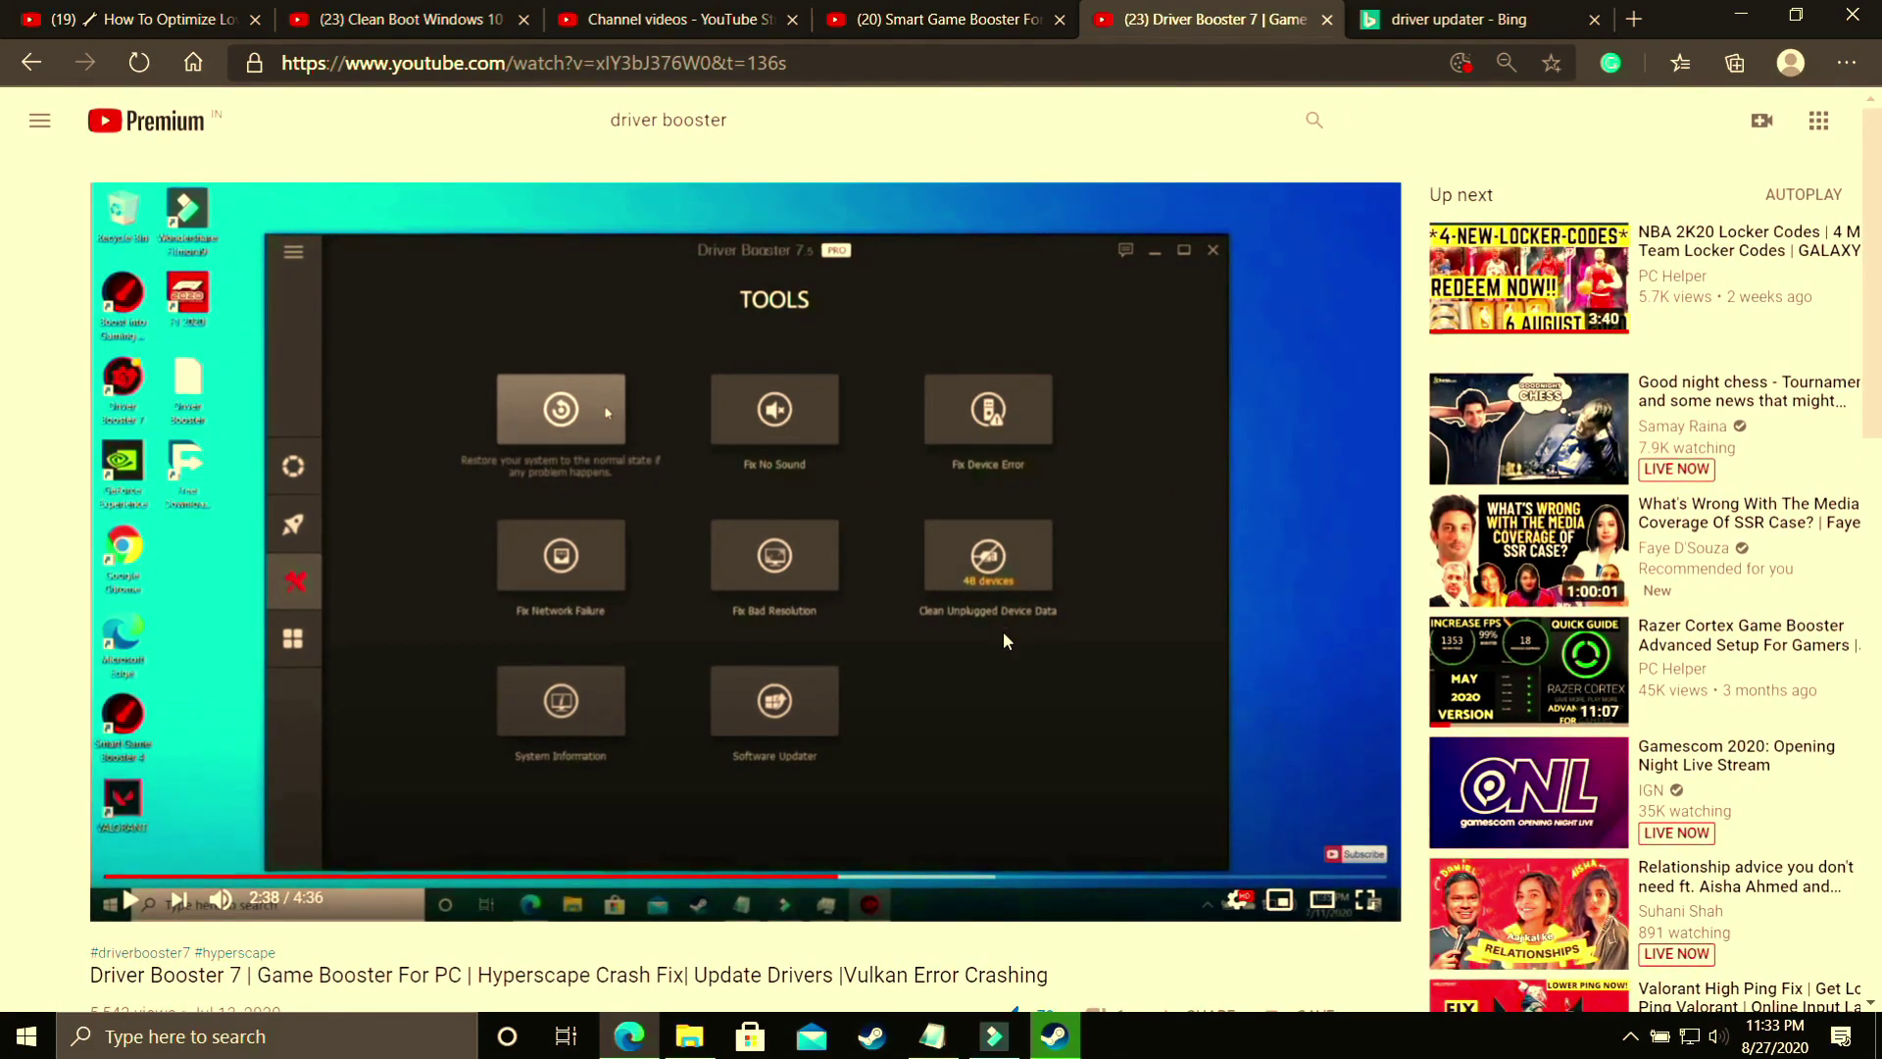
{"action": "scroll", "coordinate": [1001, 639], "scroll_direction": "down", "scroll_amount": 7}
{"action": "scroll", "coordinate": [1001, 638], "scroll_direction": "up", "scroll_amount": 7}
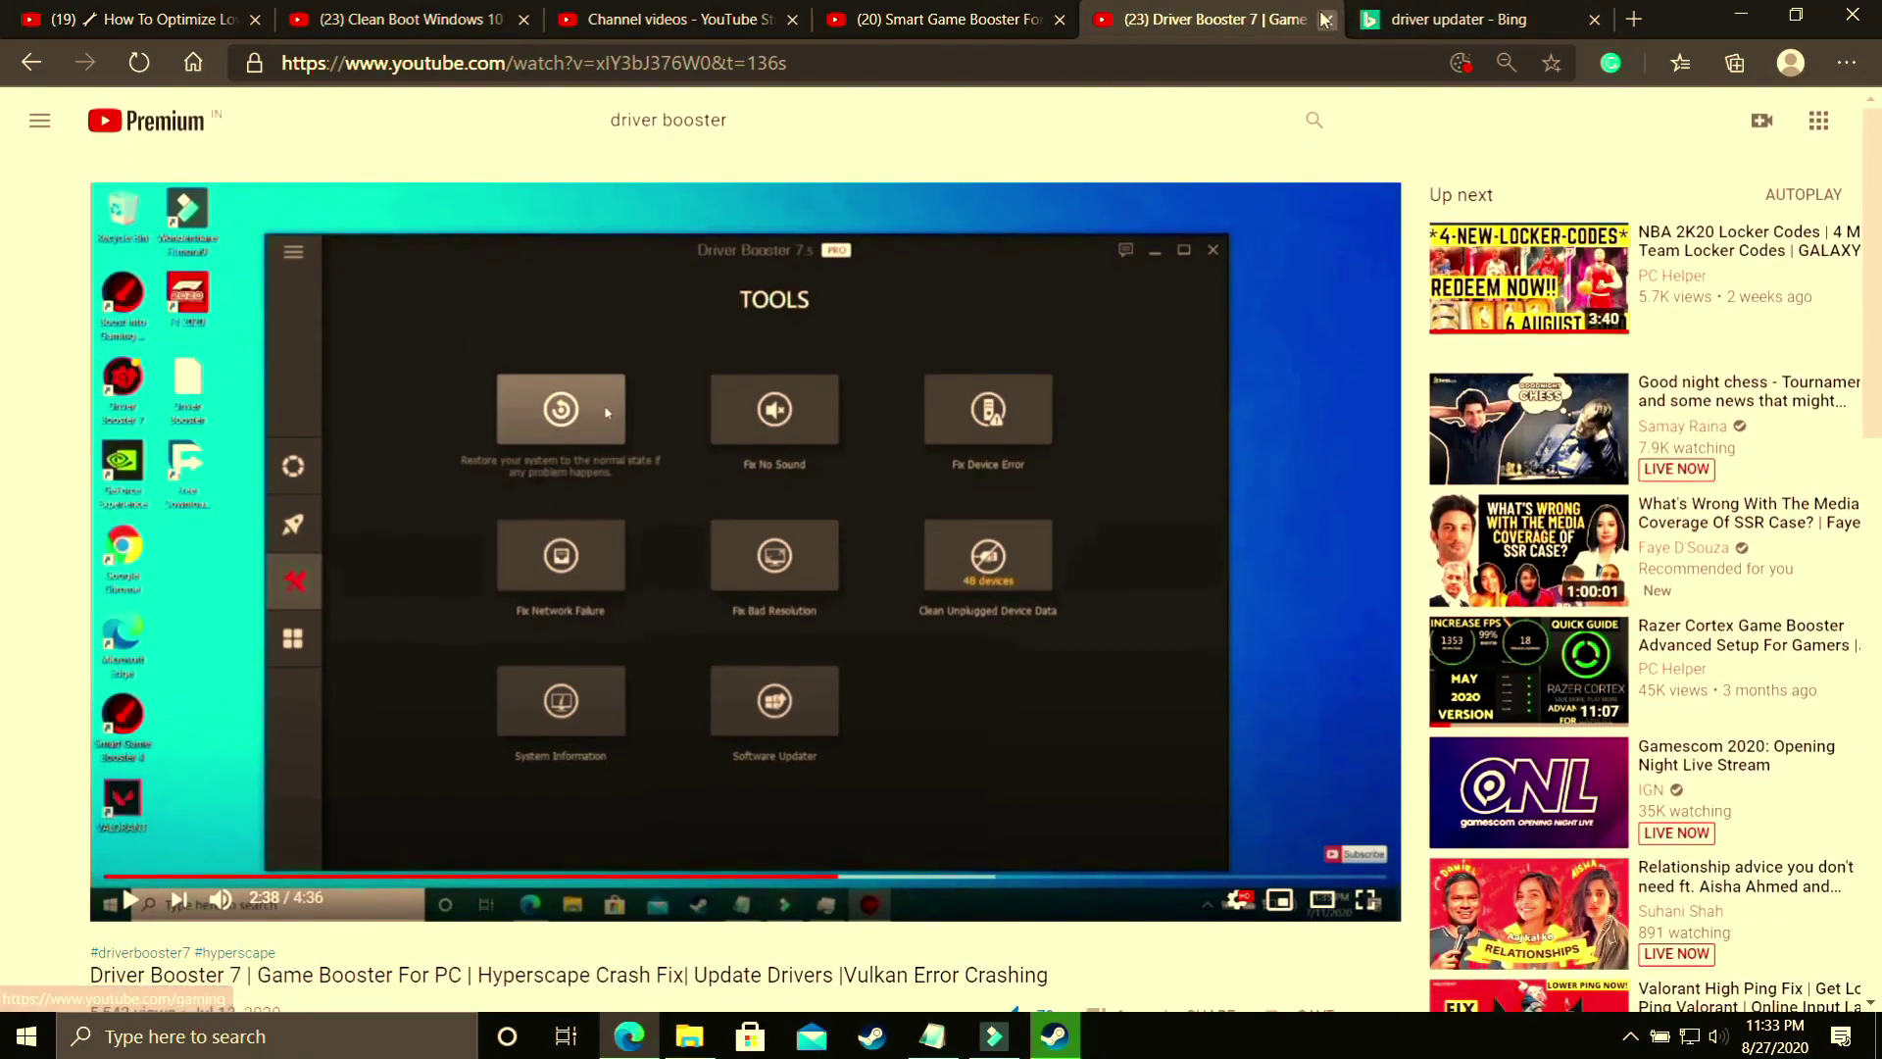
{"action": "scroll", "coordinate": [871, 352], "scroll_direction": "down", "scroll_amount": 3}
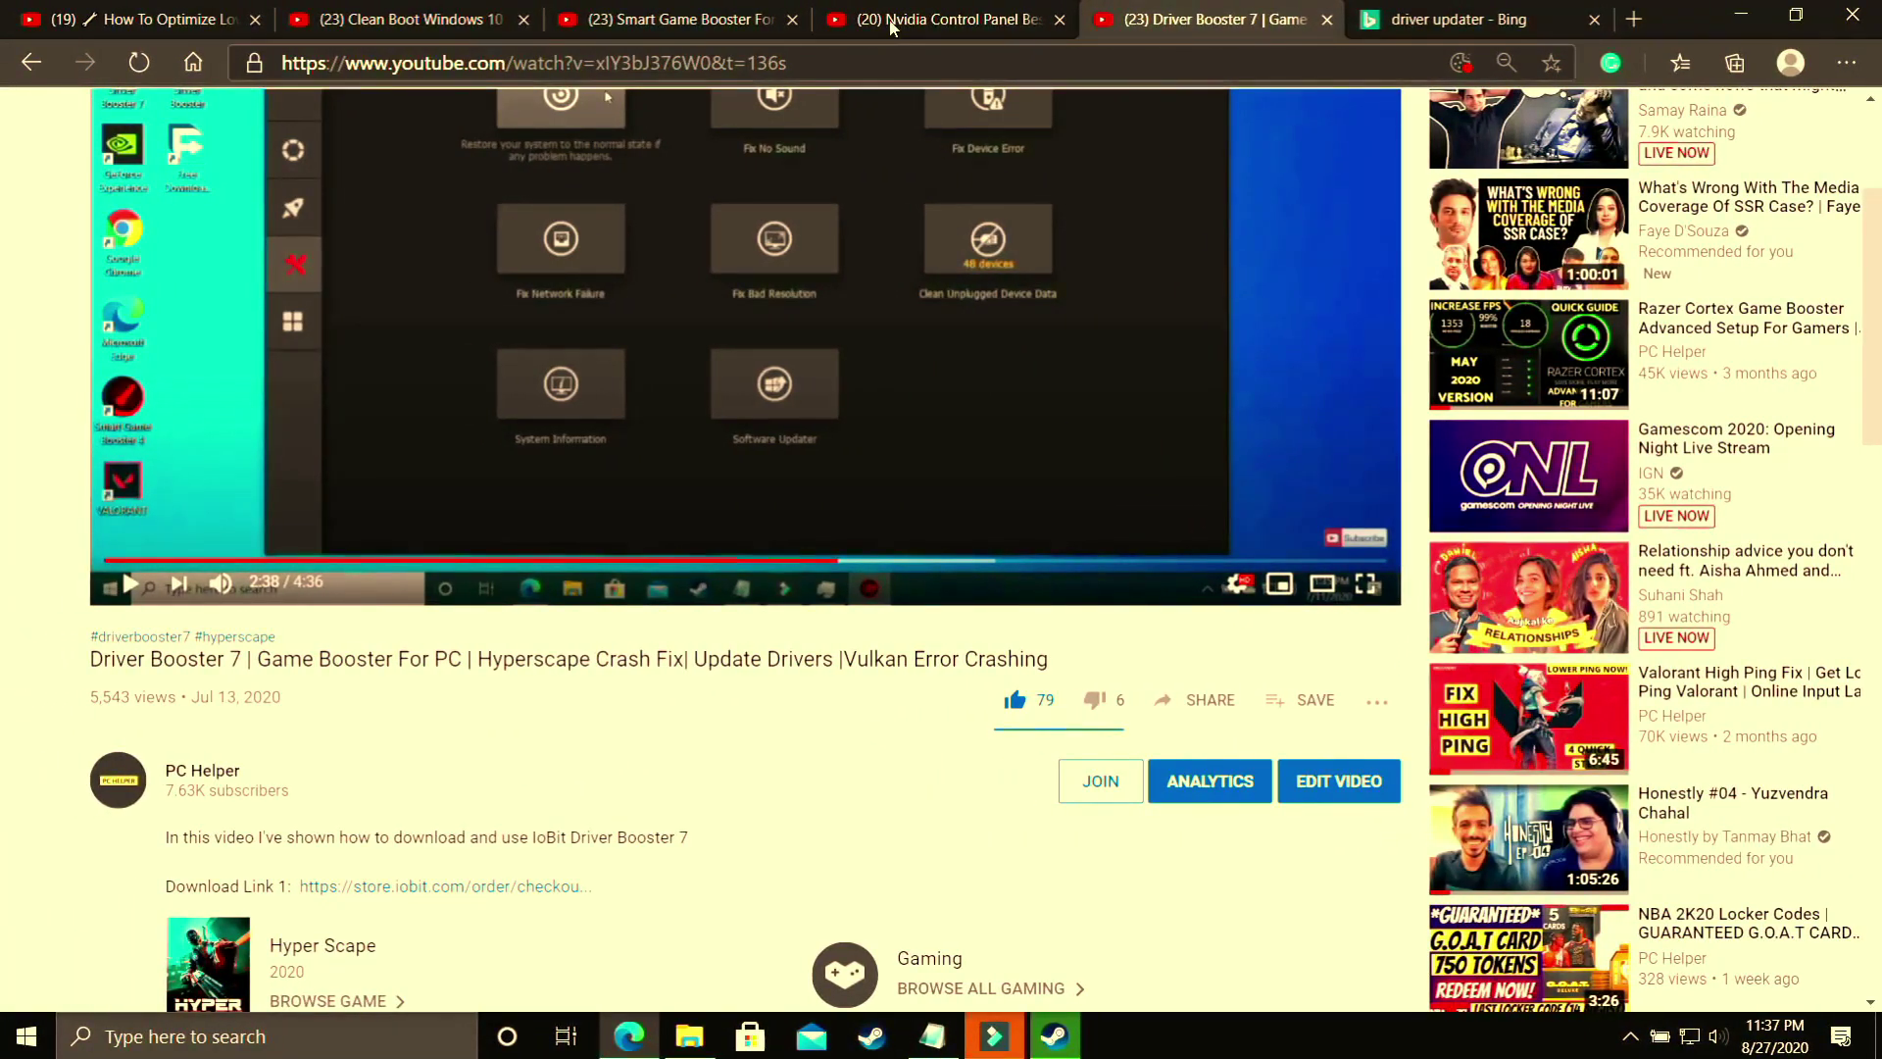
- Show the YouTube video on Nvidia Control Panel Best Settings For Gaming
{"action": "left_click", "coordinate": [918, 20]}
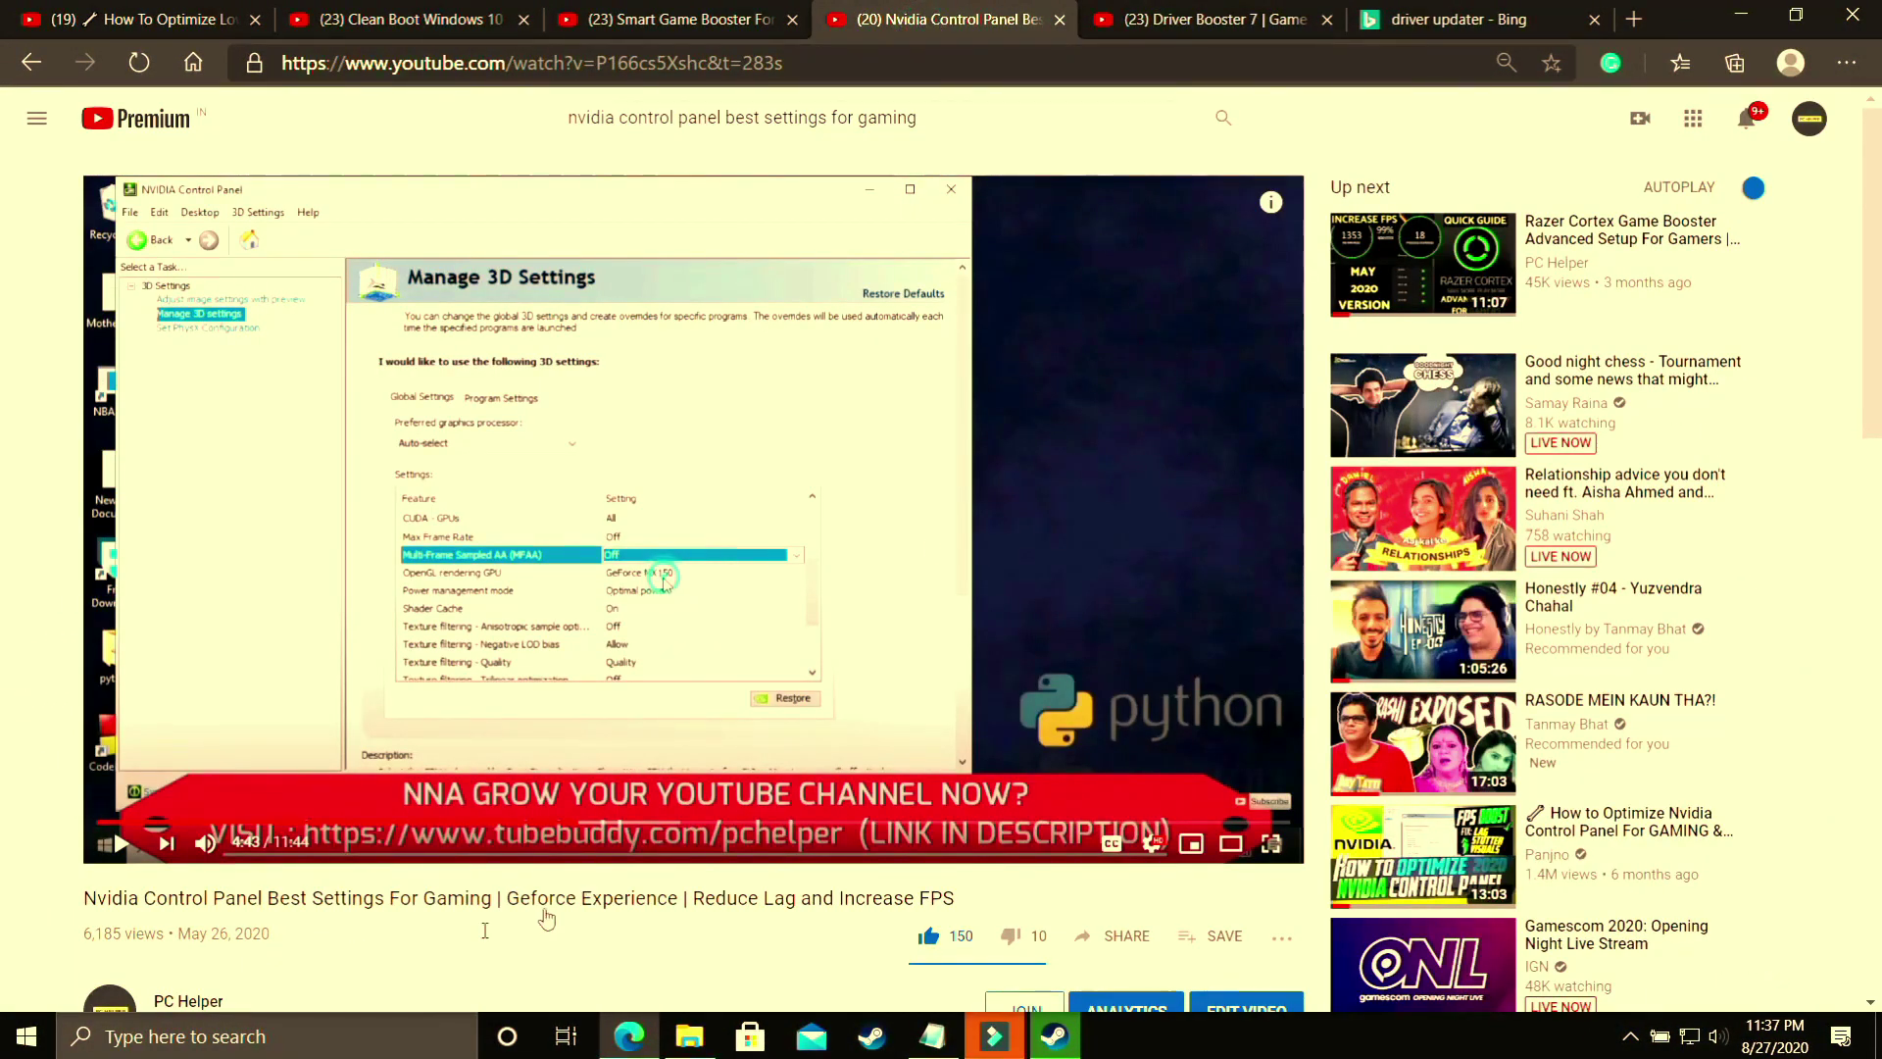